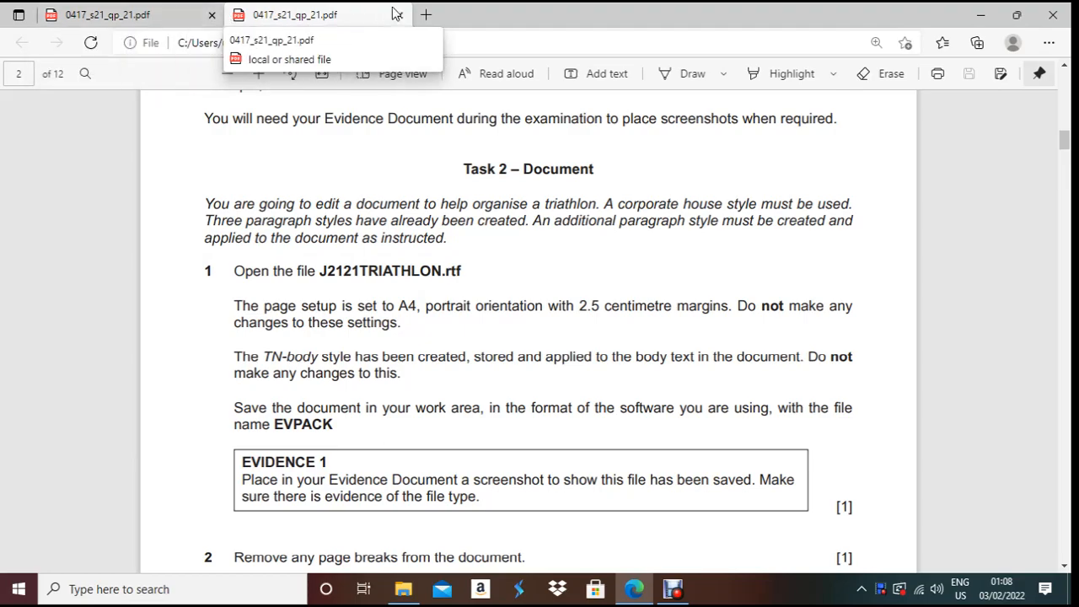
- Scroll the exam paper to page 6 to read Task 3 – Database, question 15's field table
{"action": "scroll", "coordinate": [403, 279], "scroll_direction": "up", "scroll_amount": 10}
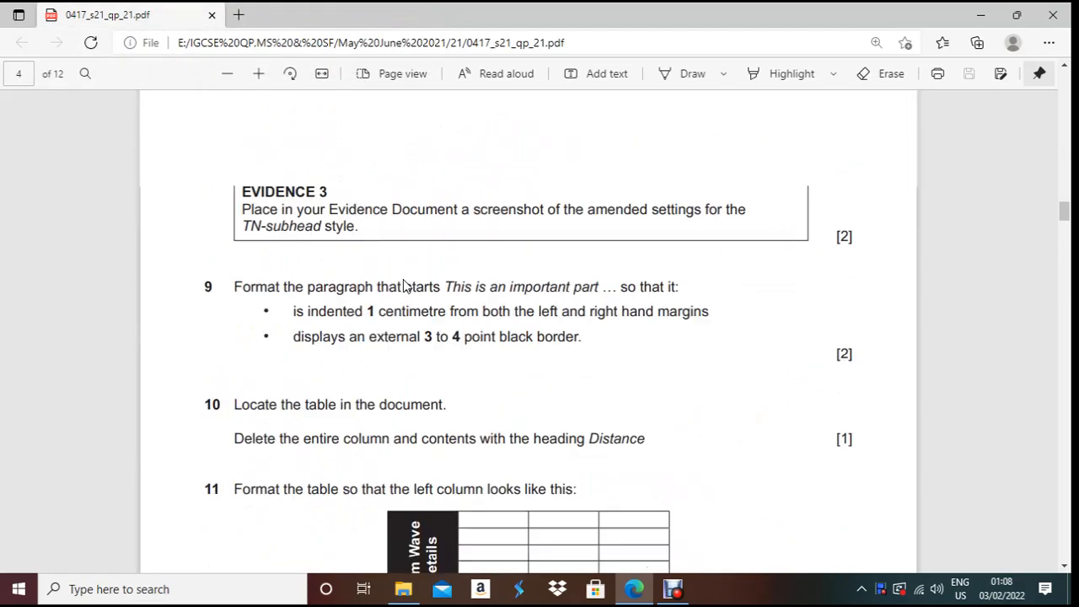
{"action": "scroll", "coordinate": [404, 274], "scroll_direction": "down", "scroll_amount": 15}
{"action": "scroll", "coordinate": [403, 276], "scroll_direction": "down", "scroll_amount": 8}
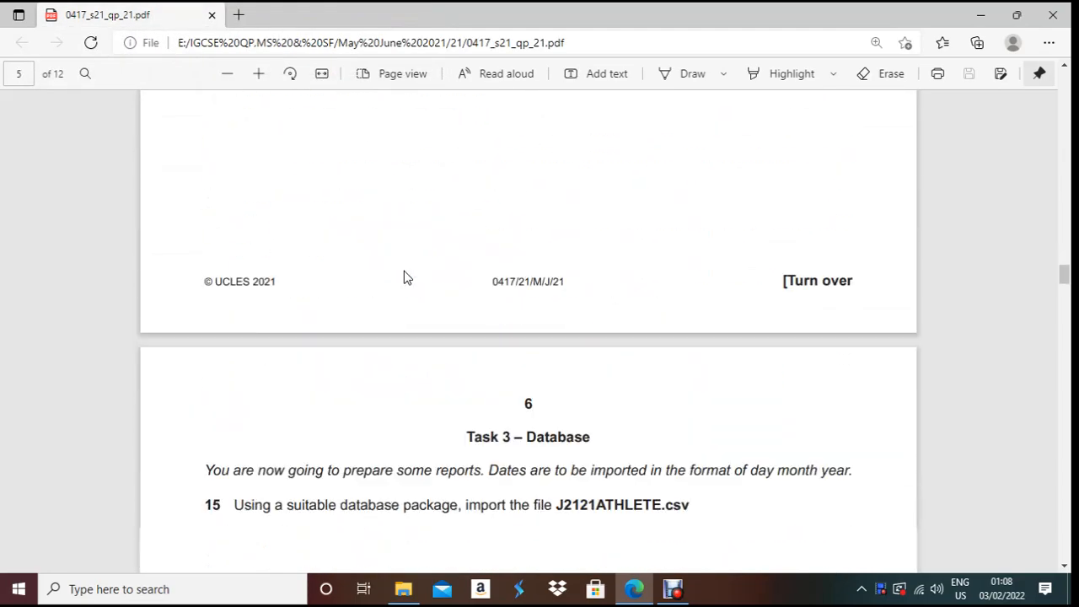
{"action": "scroll", "coordinate": [404, 276], "scroll_direction": "up", "scroll_amount": 3}
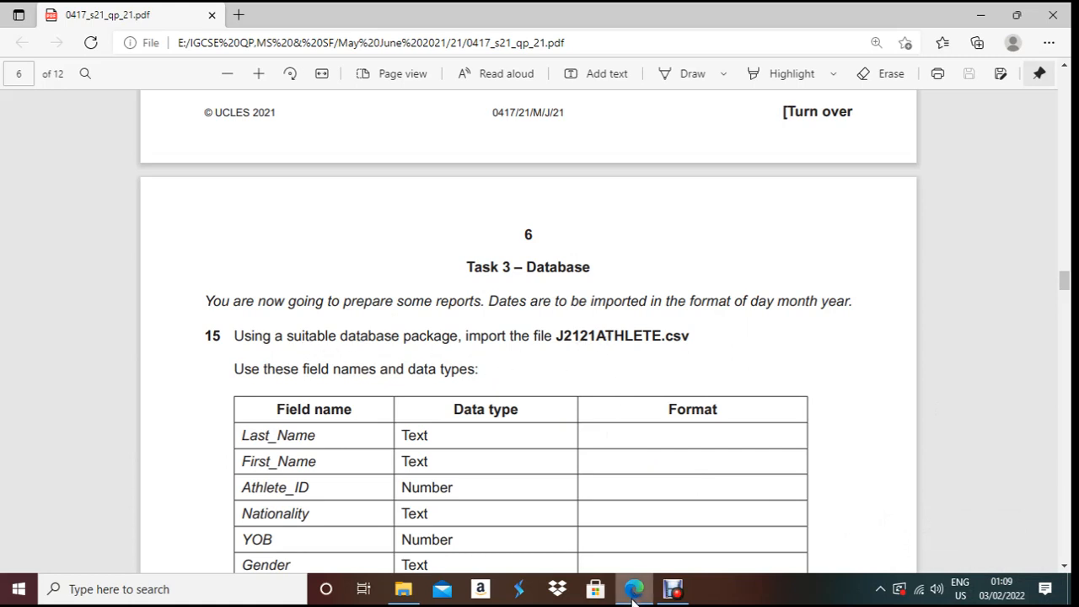
{"action": "left_click", "coordinate": [205, 589]}
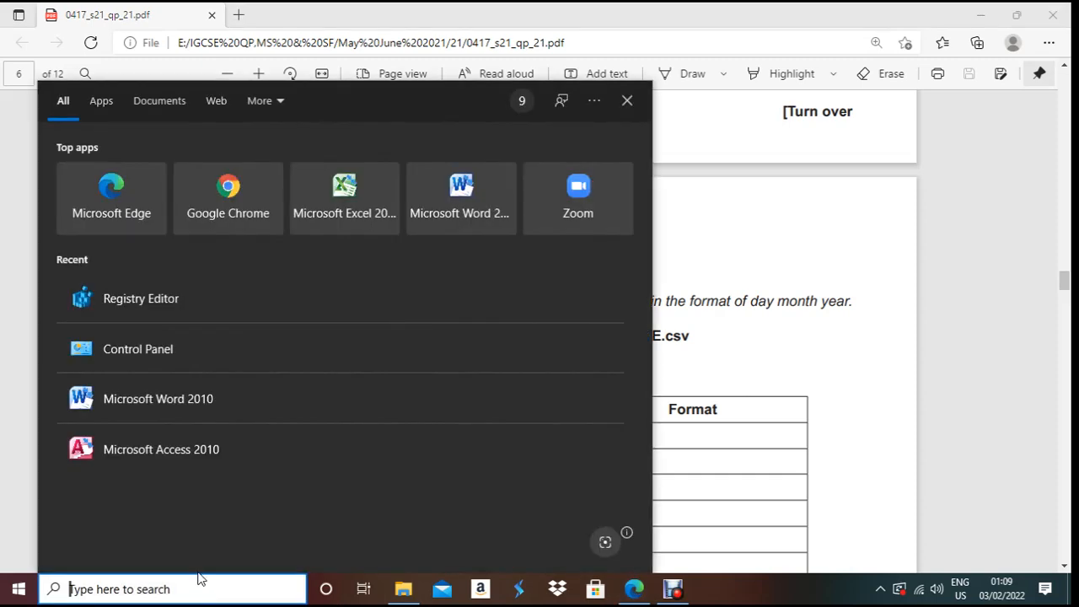
- Start Access 2010 and create a blank database named 'mamun' in the Desktop folder 21
{"action": "left_click", "coordinate": [133, 448]}
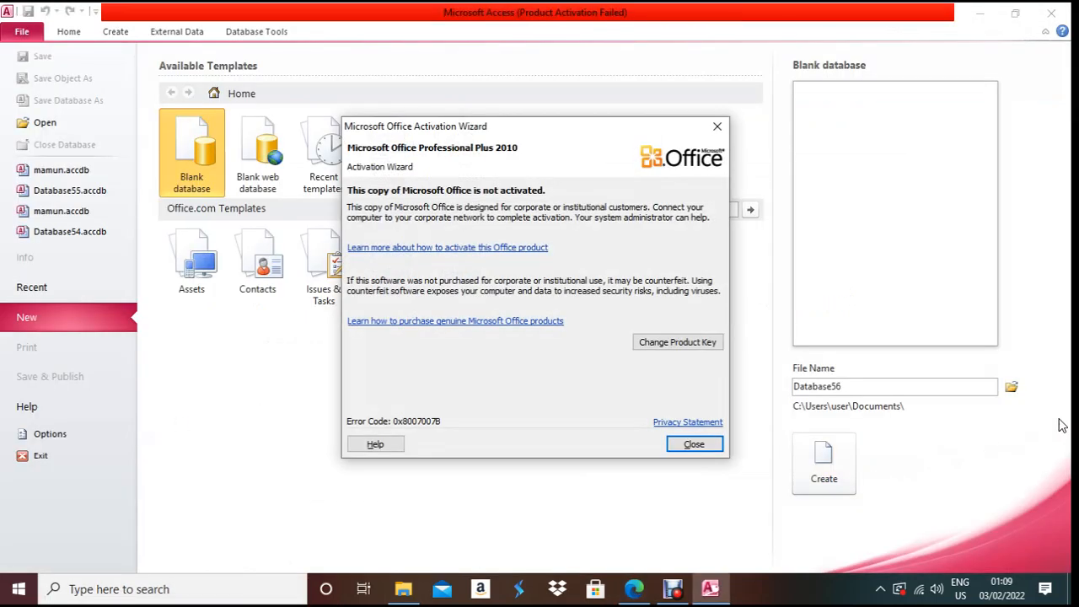
{"action": "left_click", "coordinate": [690, 444]}
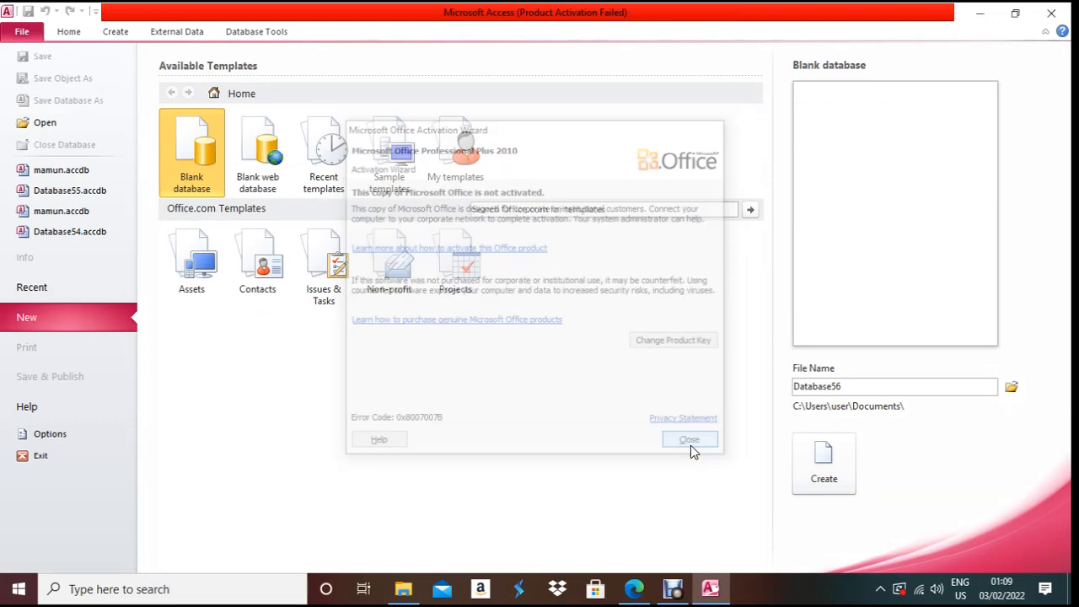
{"action": "left_click", "coordinate": [1012, 387]}
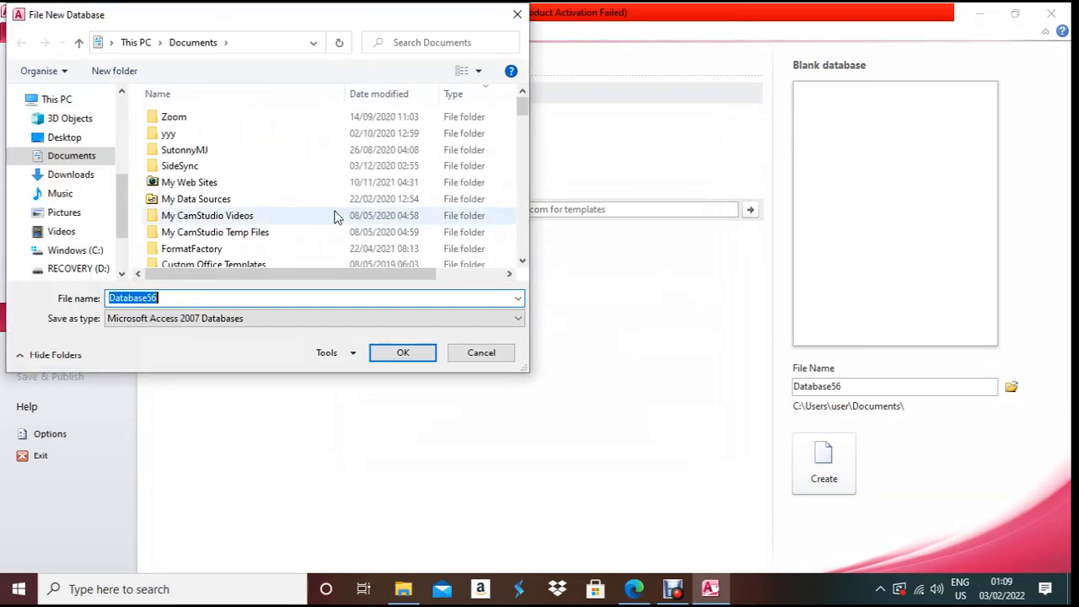
{"action": "left_click", "coordinate": [65, 137]}
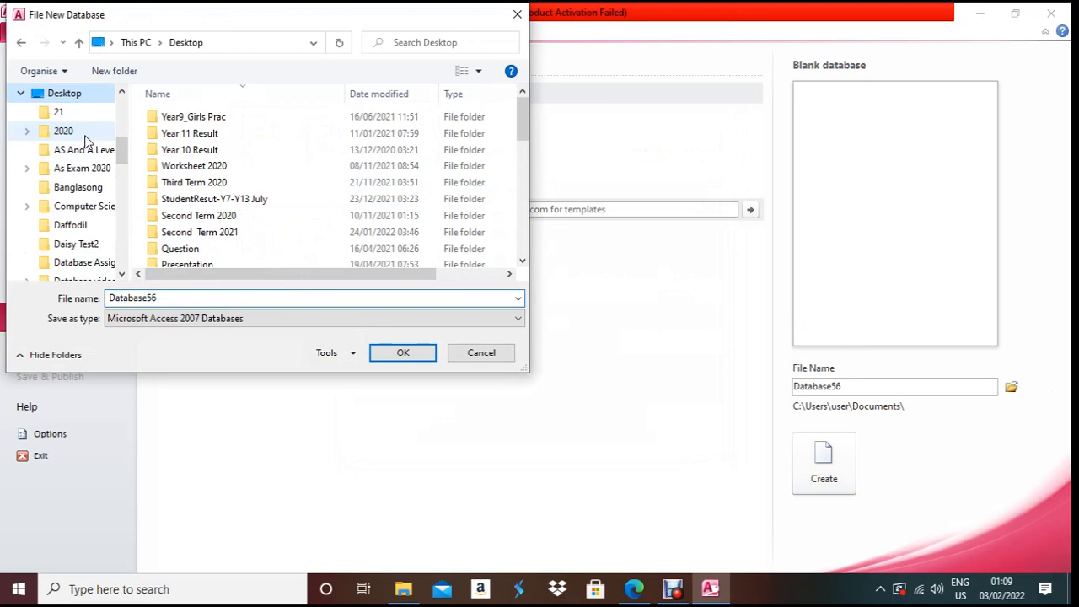
{"action": "left_click", "coordinate": [42, 110]}
{"action": "left_click", "coordinate": [252, 305]}
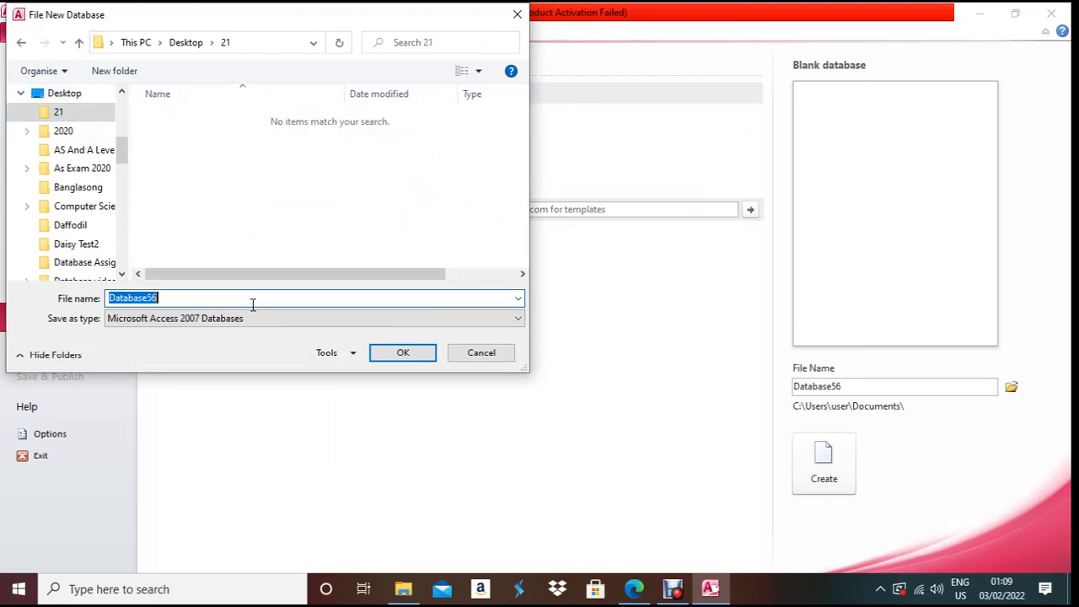
{"action": "type", "text": "mamun"}
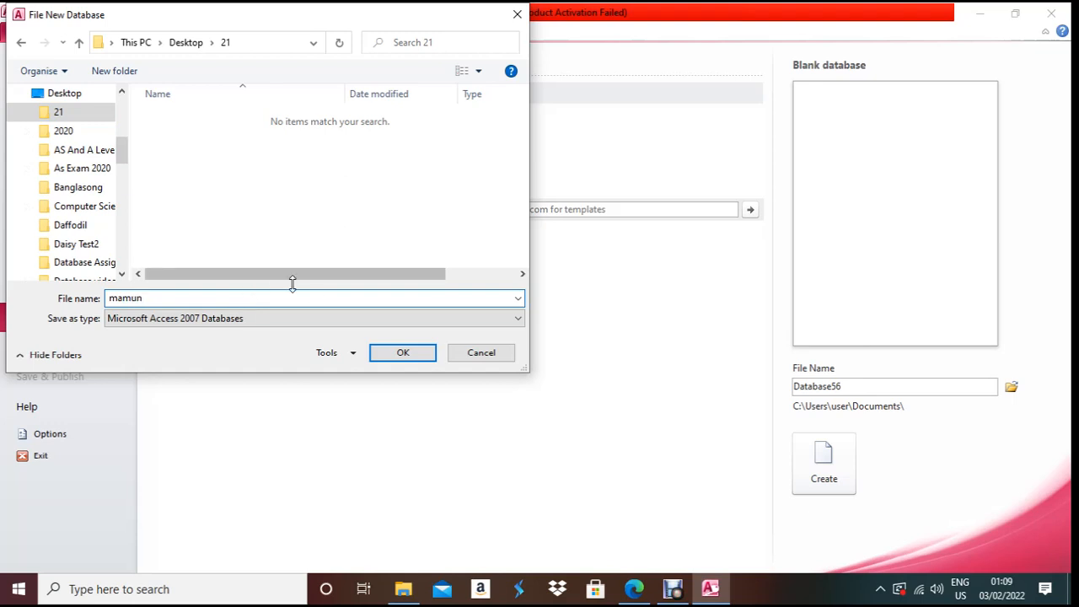
{"action": "left_click", "coordinate": [395, 360]}
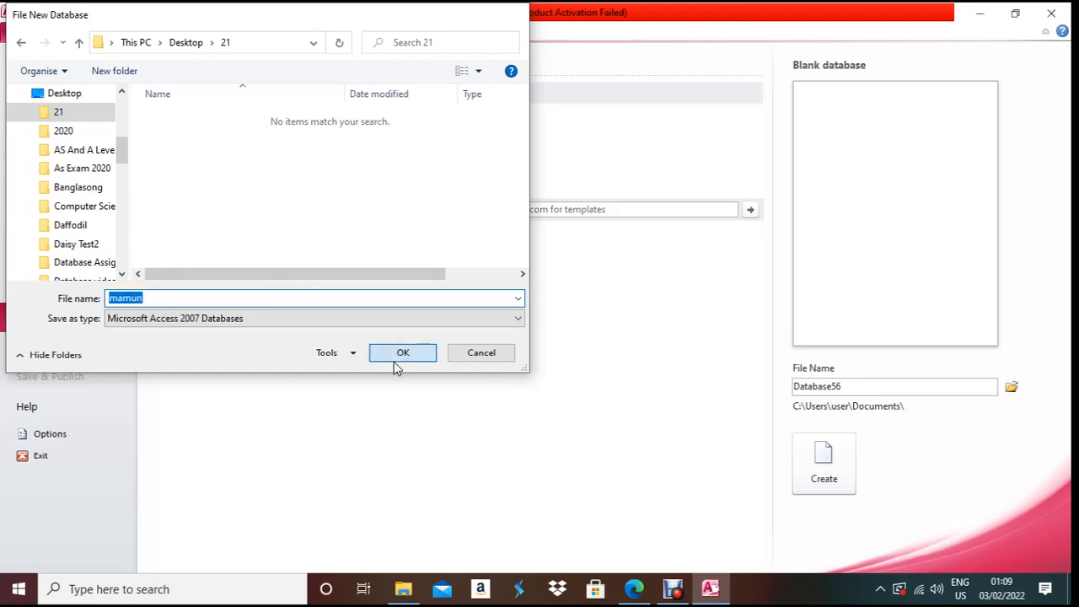
{"action": "left_click", "coordinate": [822, 477]}
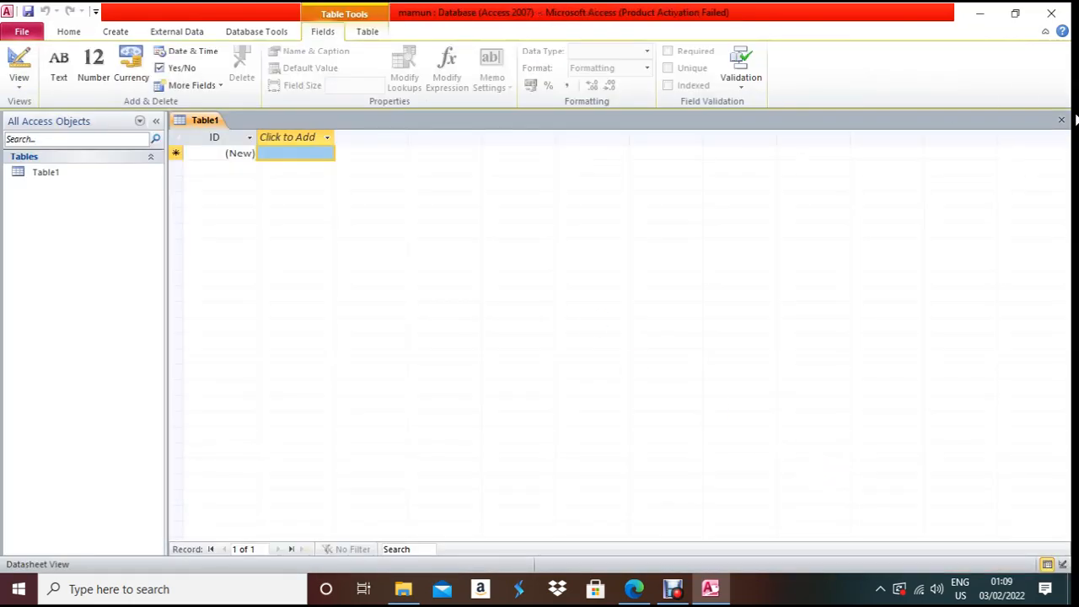
- Discard the empty Table1 and start a text-file import from External Data
{"action": "left_click", "coordinate": [1062, 120]}
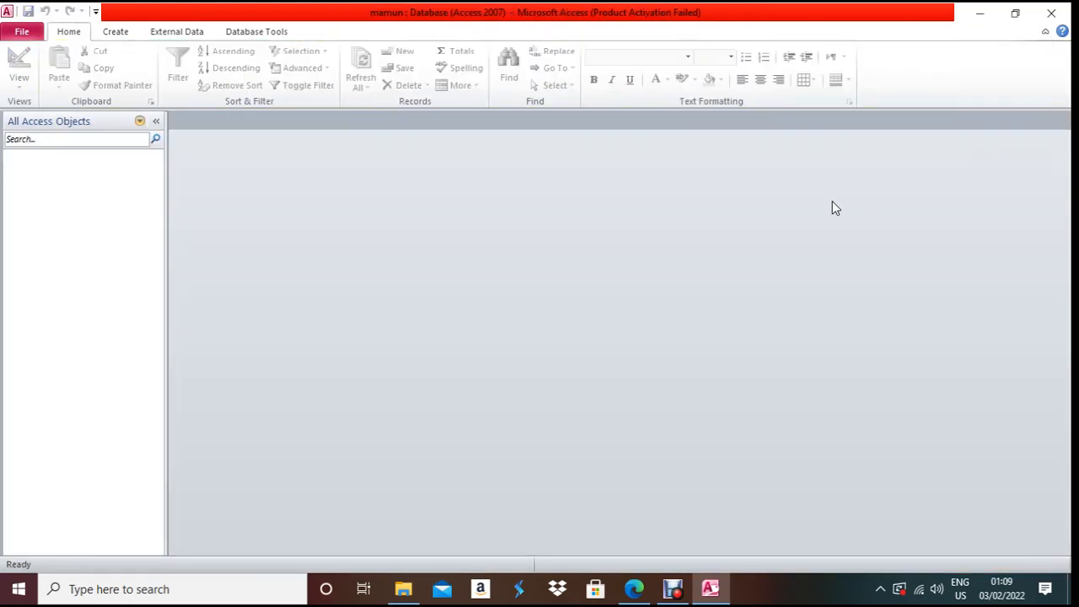
{"action": "left_click", "coordinate": [166, 34]}
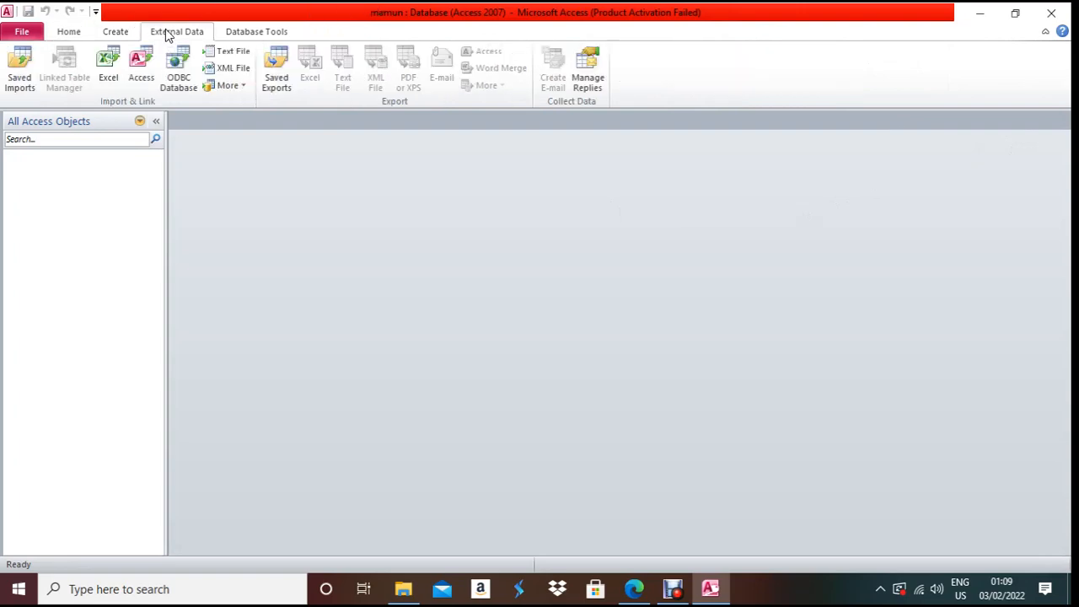
{"action": "left_click", "coordinate": [235, 50]}
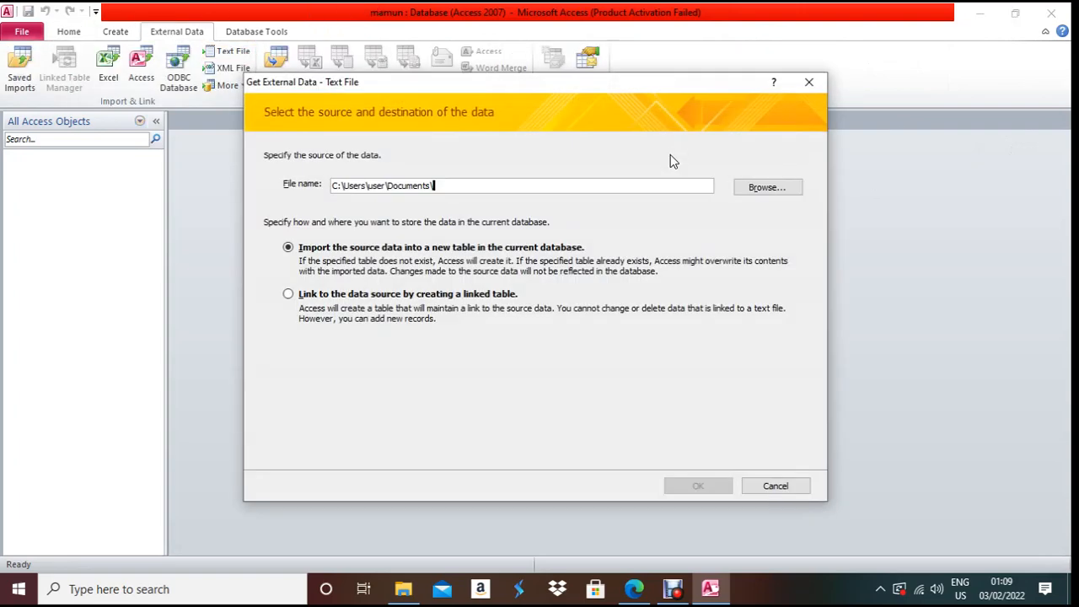
- Choose Desktop\21\J2121ATHLETE.csv as the source file for the import
{"action": "left_click", "coordinate": [766, 188]}
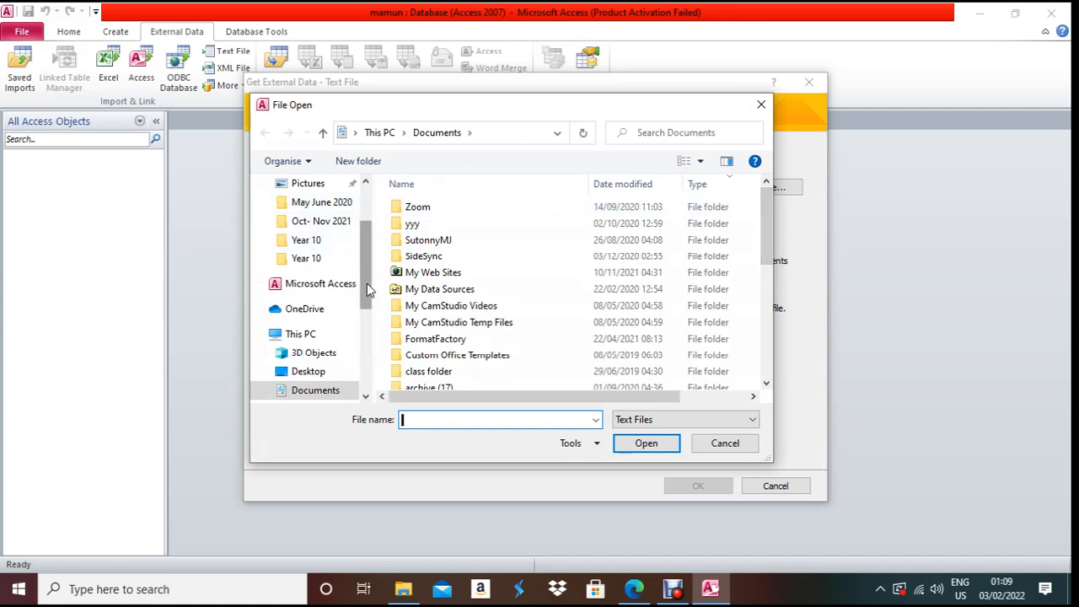
{"action": "left_click_drag", "start_coordinate": [366, 283], "coordinate": [366, 232]}
{"action": "left_click", "coordinate": [297, 217]}
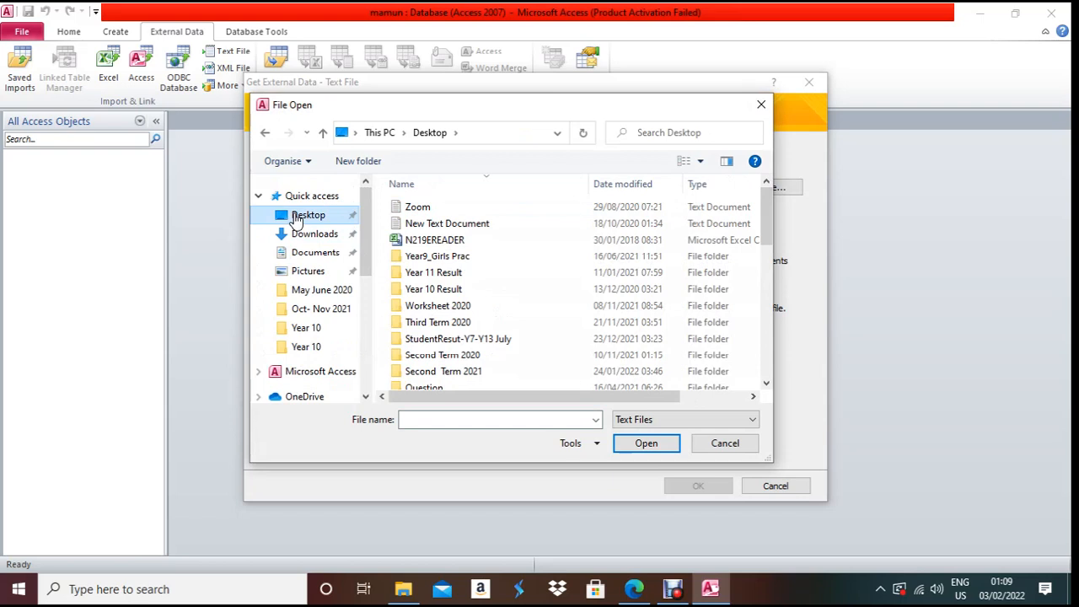
{"action": "left_click", "coordinate": [472, 305]}
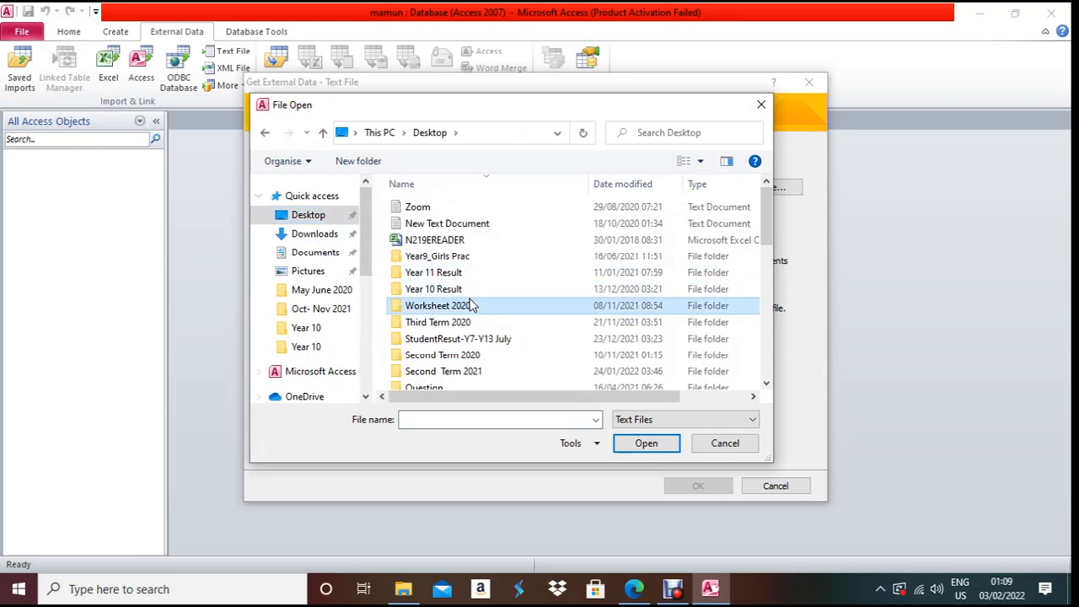
{"action": "key", "text": "2"}
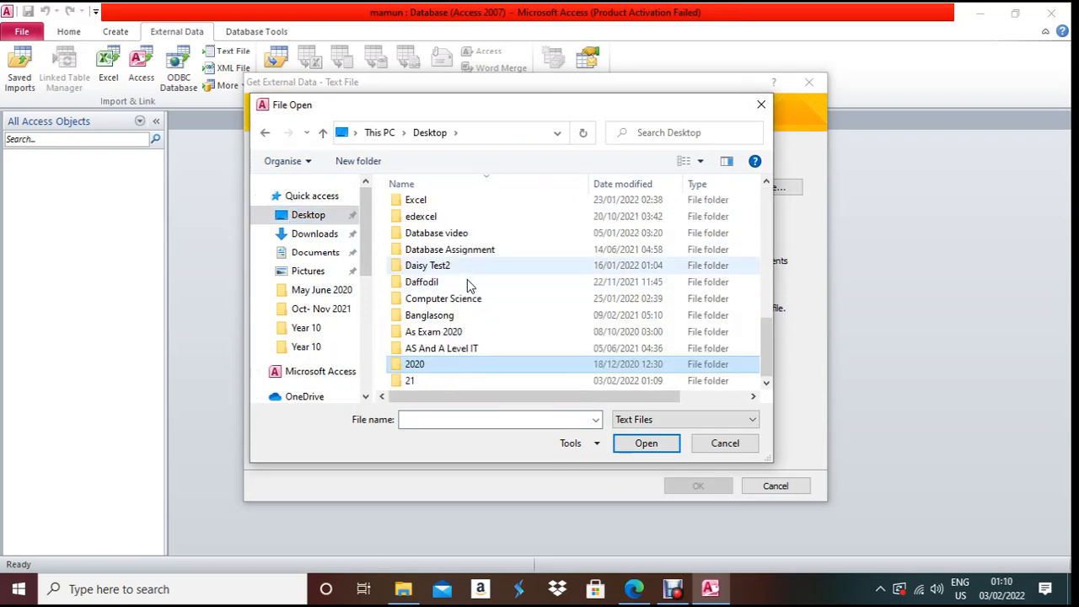
{"action": "double_click", "coordinate": [425, 381]}
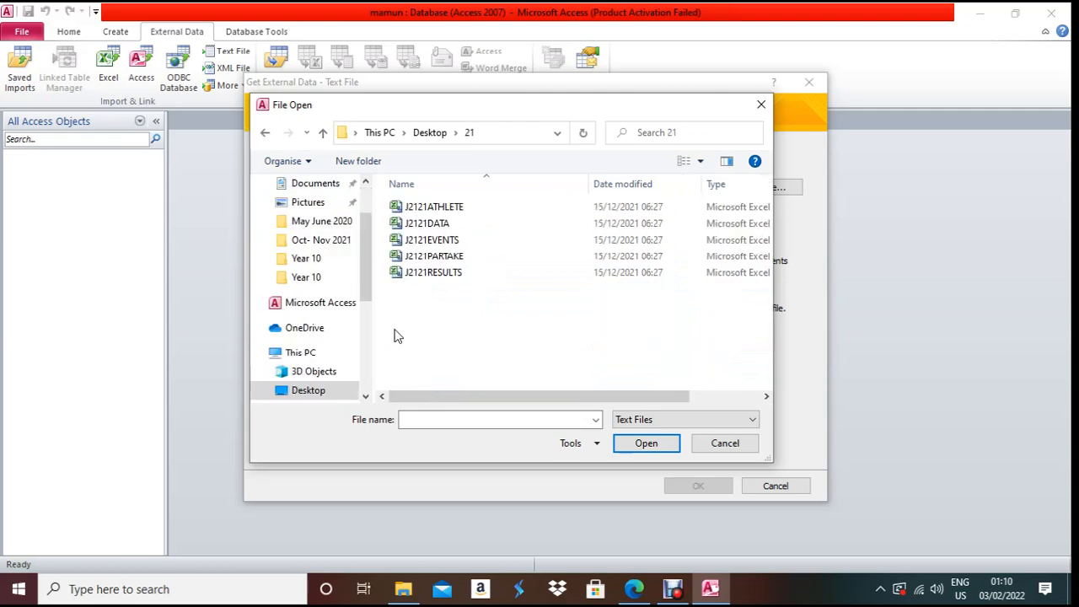
{"action": "double_click", "coordinate": [458, 208]}
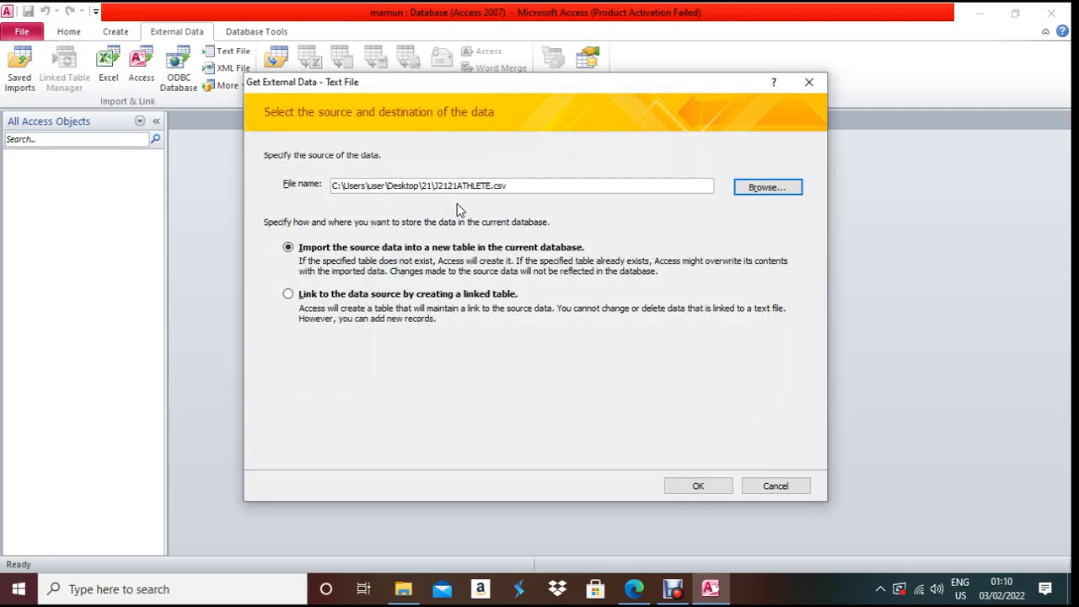
{"action": "left_click", "coordinate": [696, 484]}
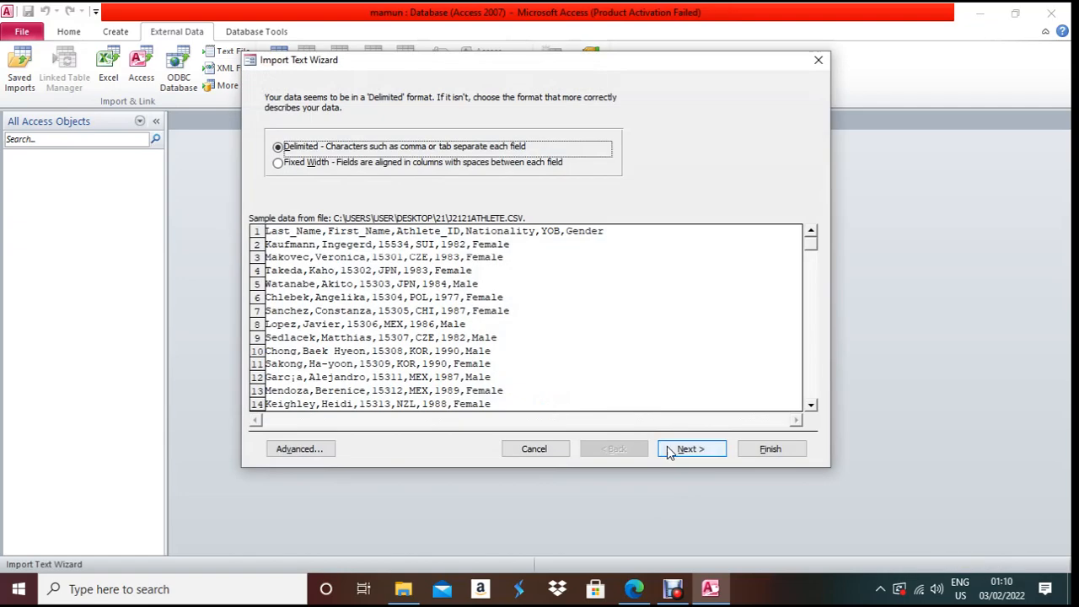
- Keep Delimited format, use the first row as field names, and open the Advanced specification
{"action": "left_click", "coordinate": [681, 449]}
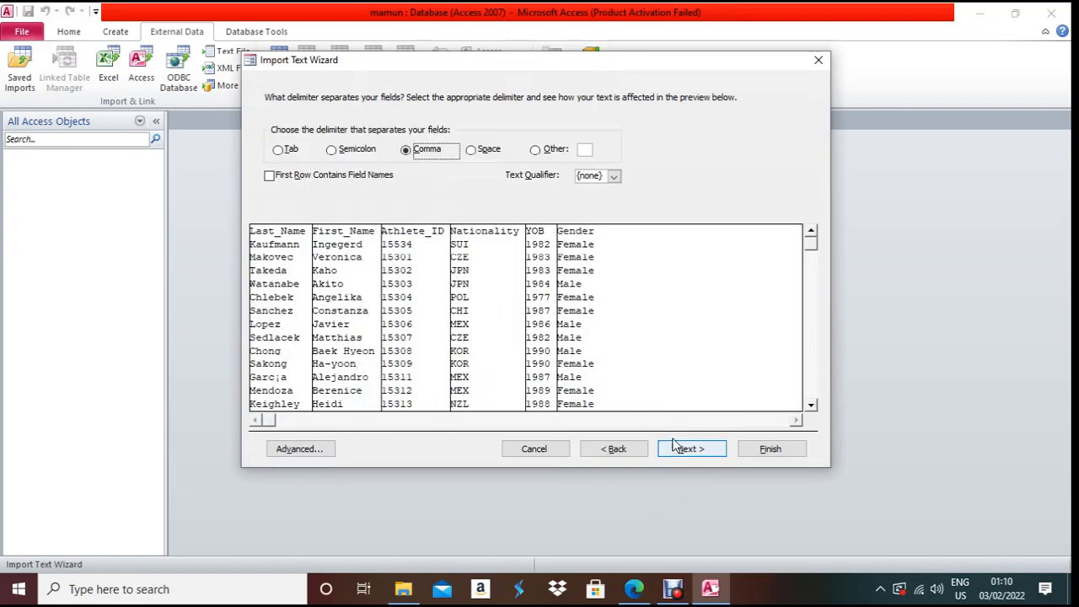
{"action": "left_click", "coordinate": [347, 177]}
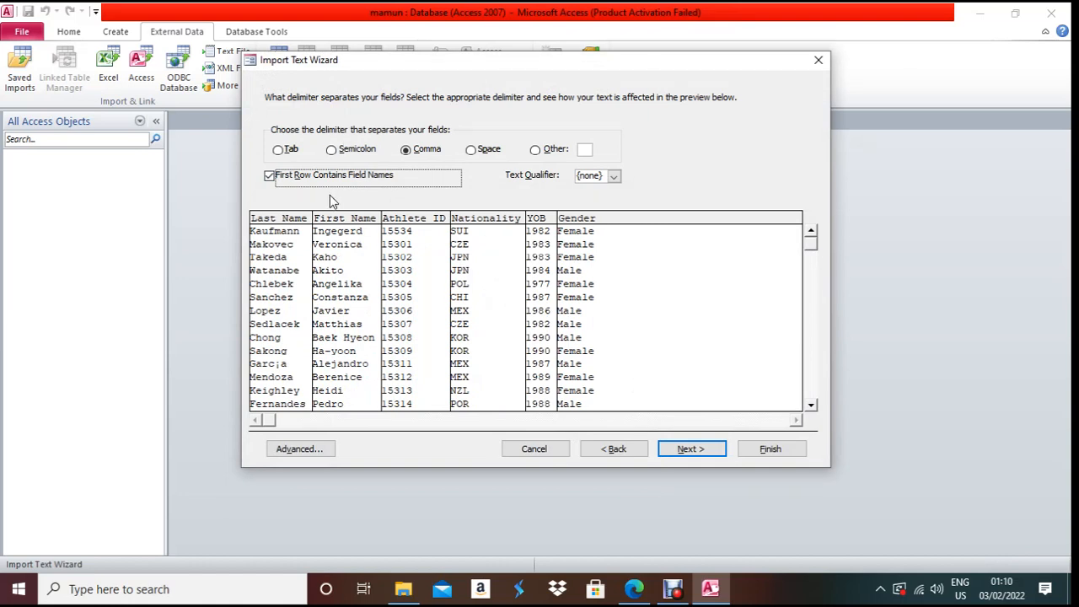
{"action": "left_click", "coordinate": [683, 444]}
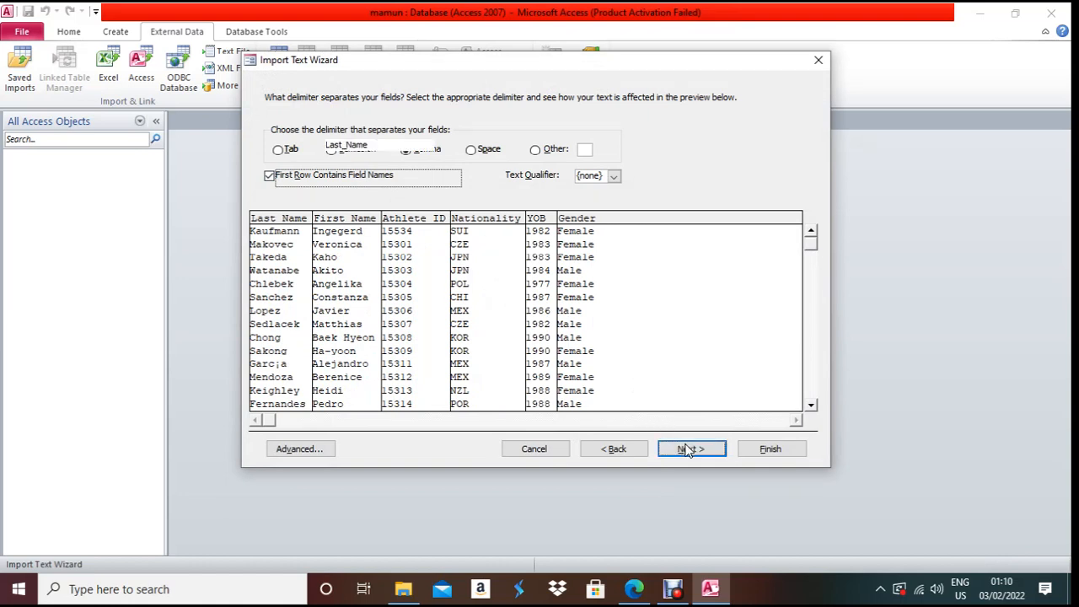
{"action": "left_click", "coordinate": [297, 449]}
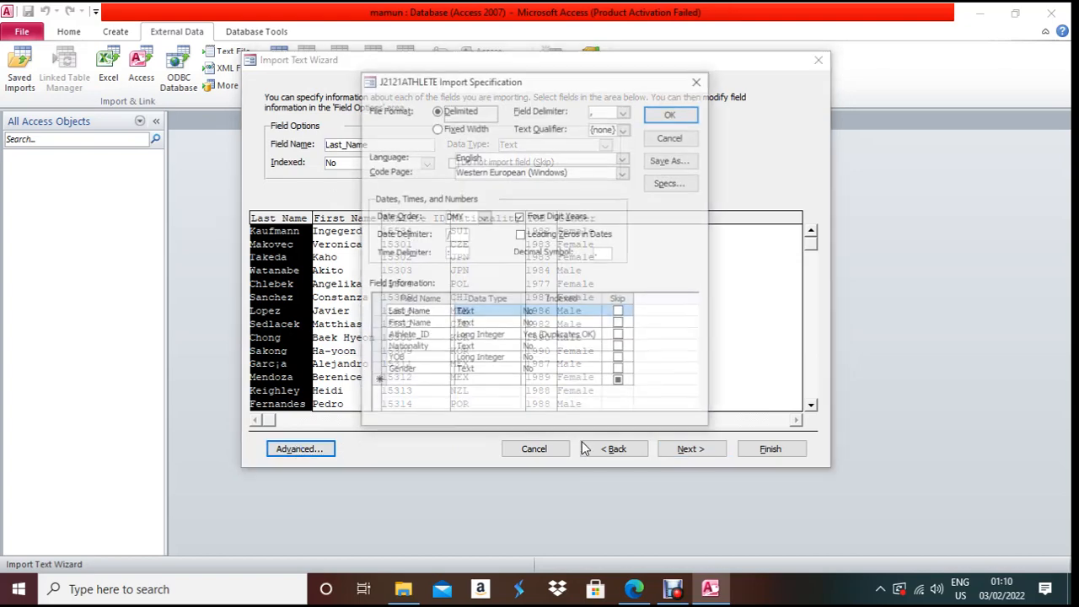
- Compare the exam paper's field table with the Athlete_ID field's data type
{"action": "left_click", "coordinate": [646, 597]}
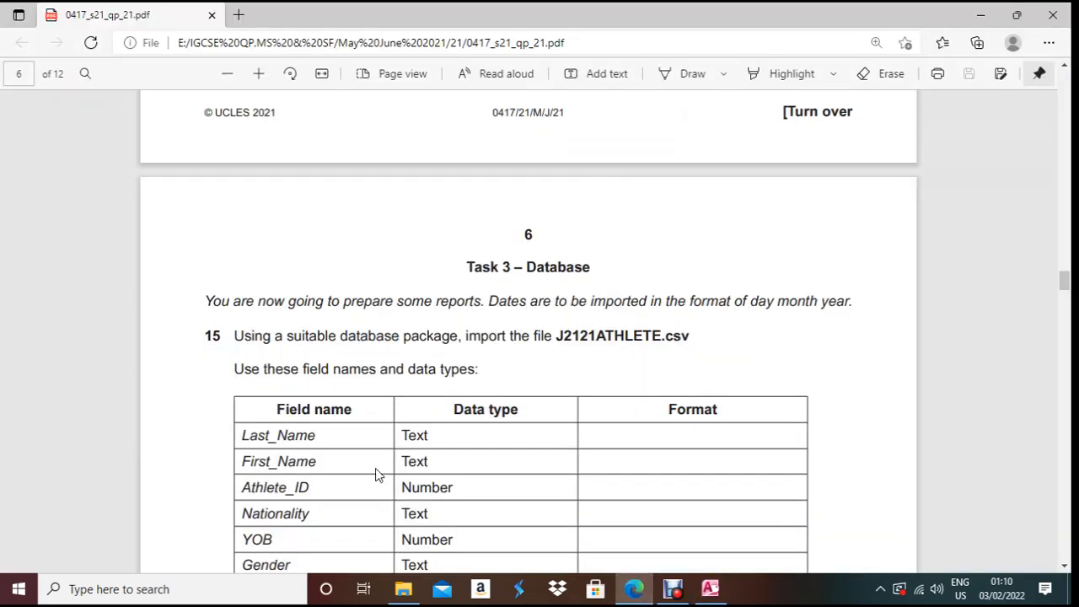
{"action": "scroll", "coordinate": [376, 474], "scroll_direction": "down", "scroll_amount": 3}
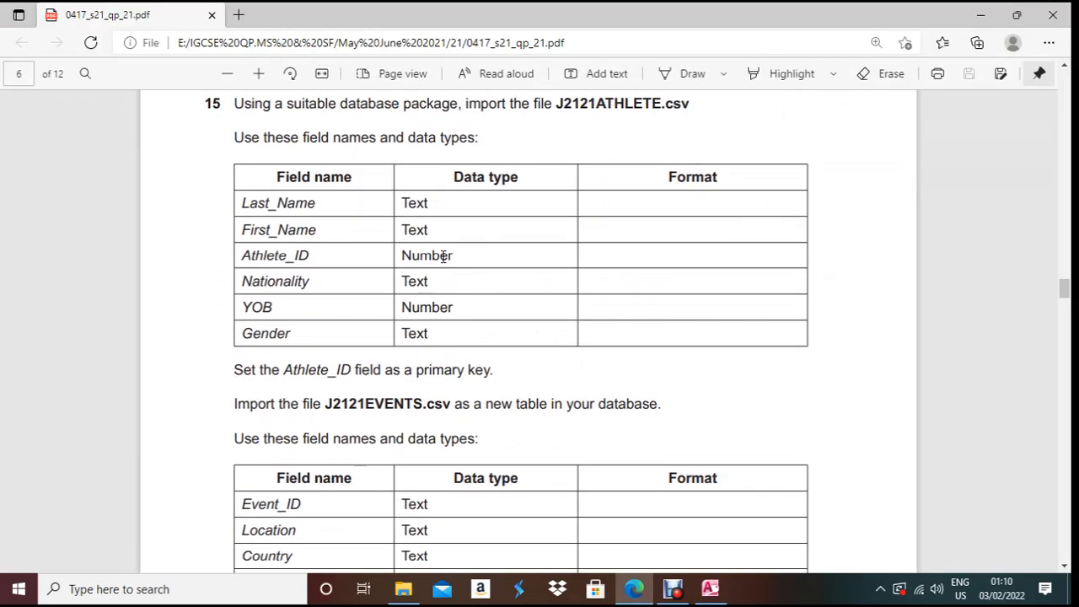
{"action": "left_click", "coordinate": [645, 597]}
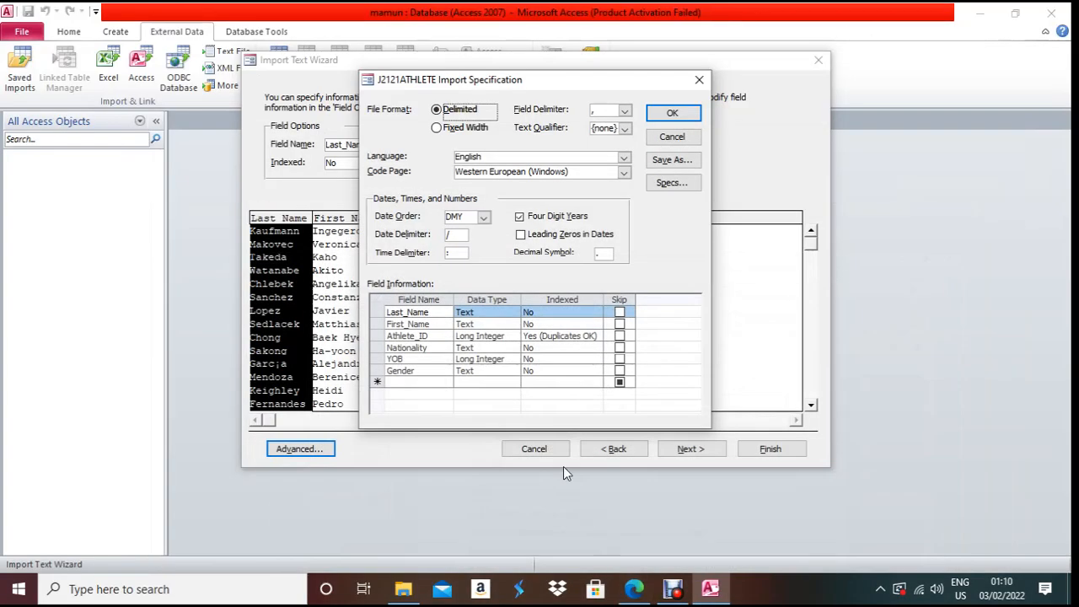
{"action": "left_click", "coordinate": [500, 336]}
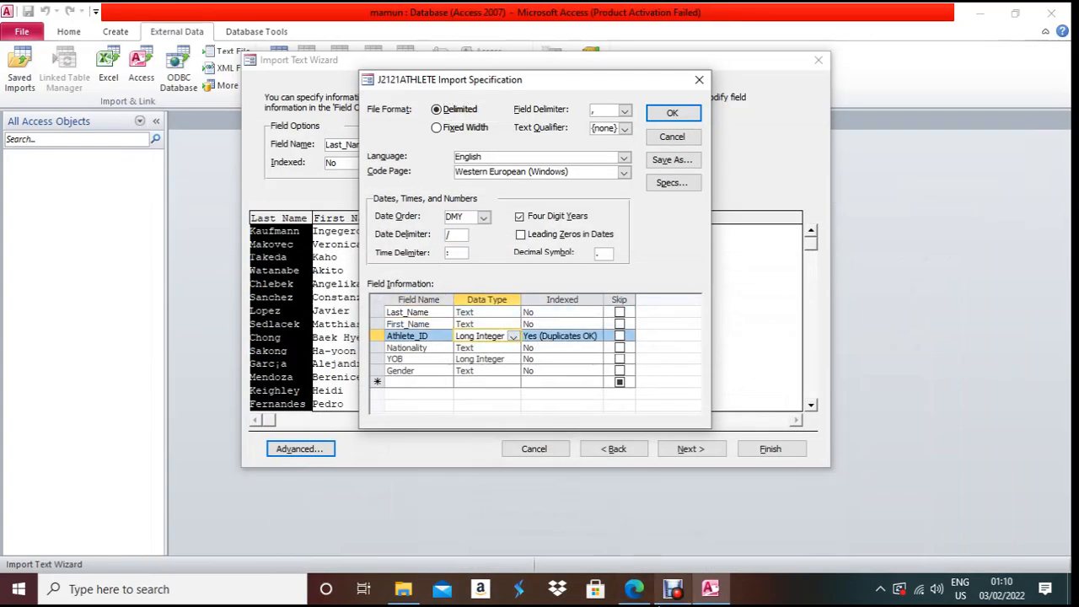
{"action": "left_click", "coordinate": [634, 594]}
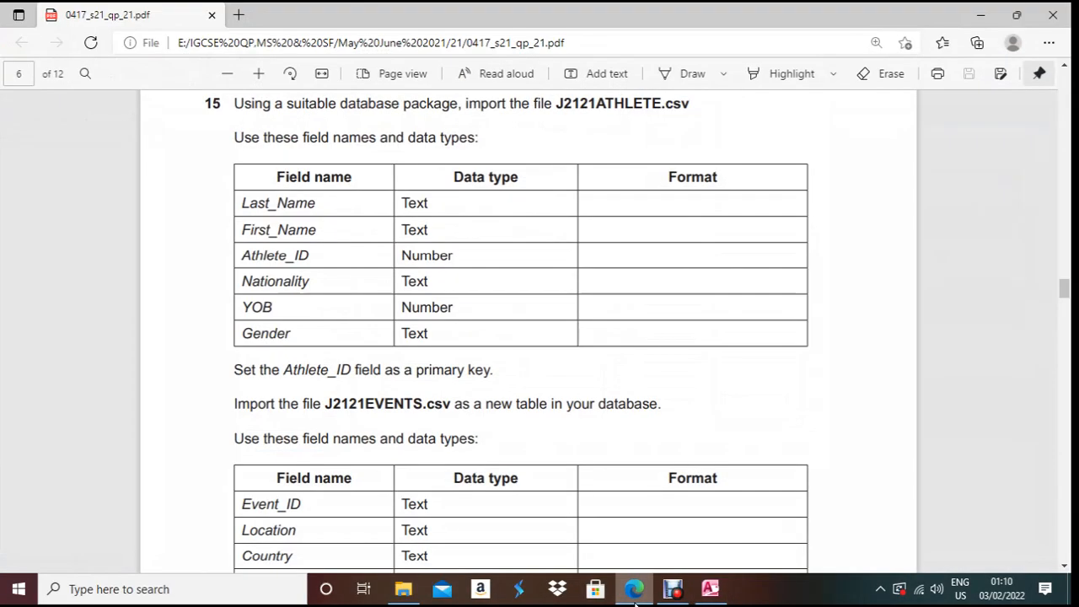
{"action": "left_click", "coordinate": [634, 597]}
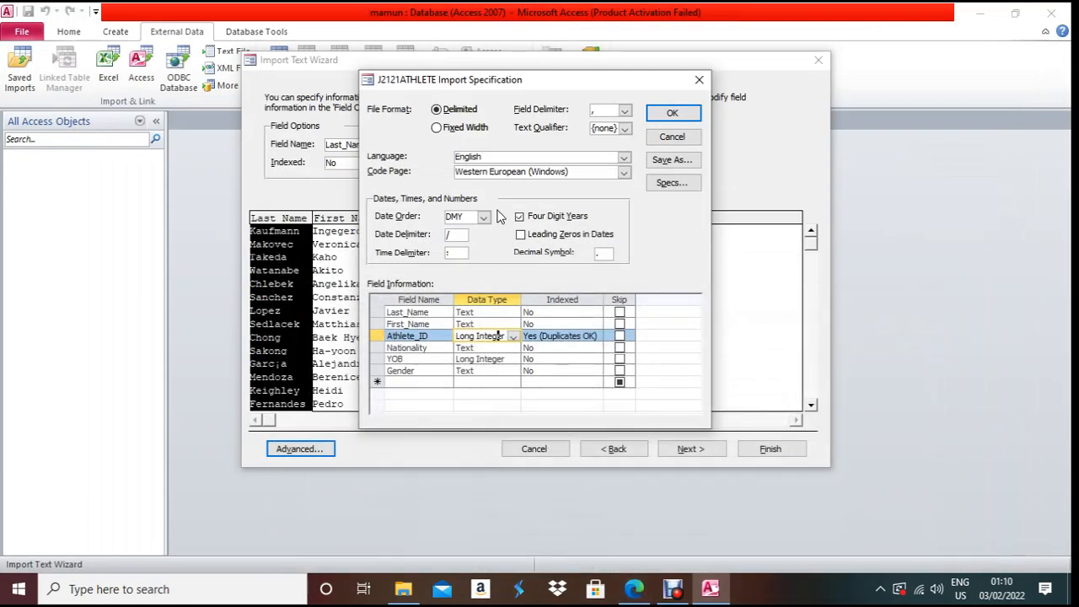
- Verify the Nationality, YOB and Gender data types and accept the import specification
{"action": "left_click_drag", "start_coordinate": [478, 80], "coordinate": [627, 80]}
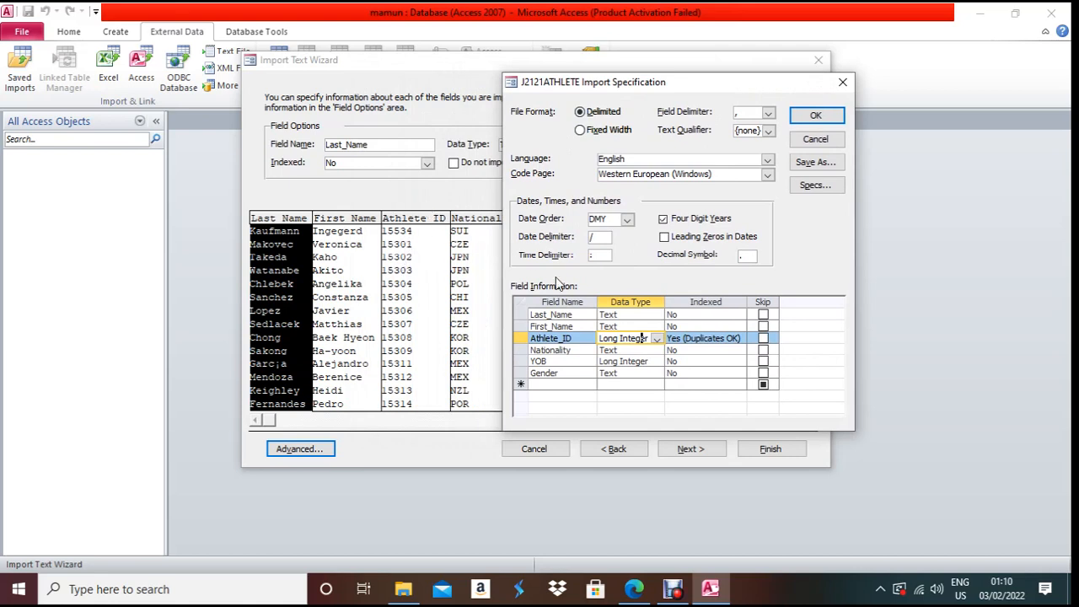
{"action": "left_click", "coordinate": [632, 350]}
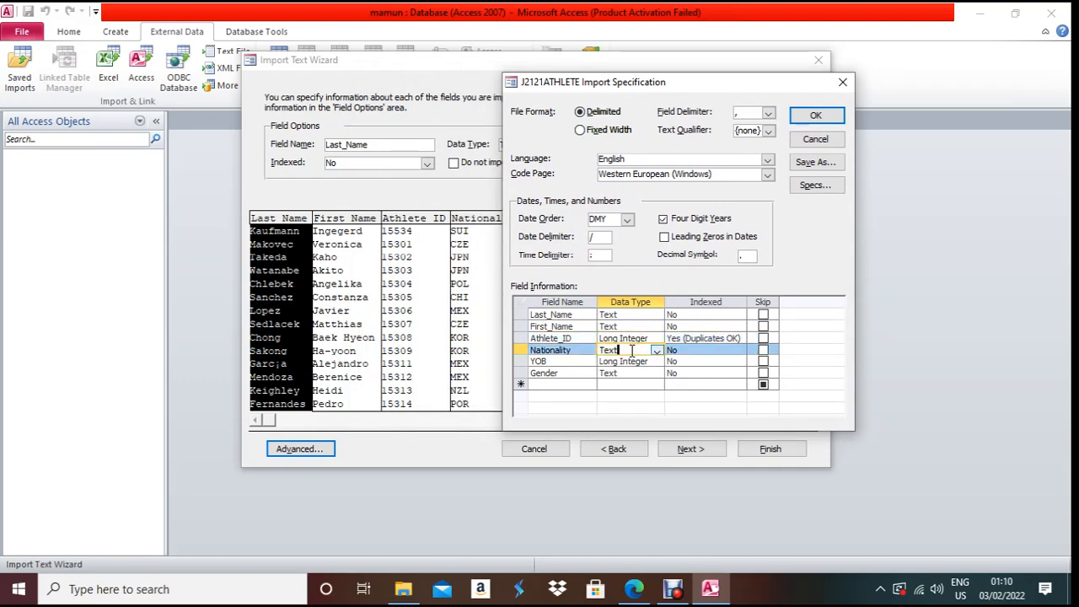
{"action": "left_click_drag", "start_coordinate": [708, 81], "coordinate": [837, 65]}
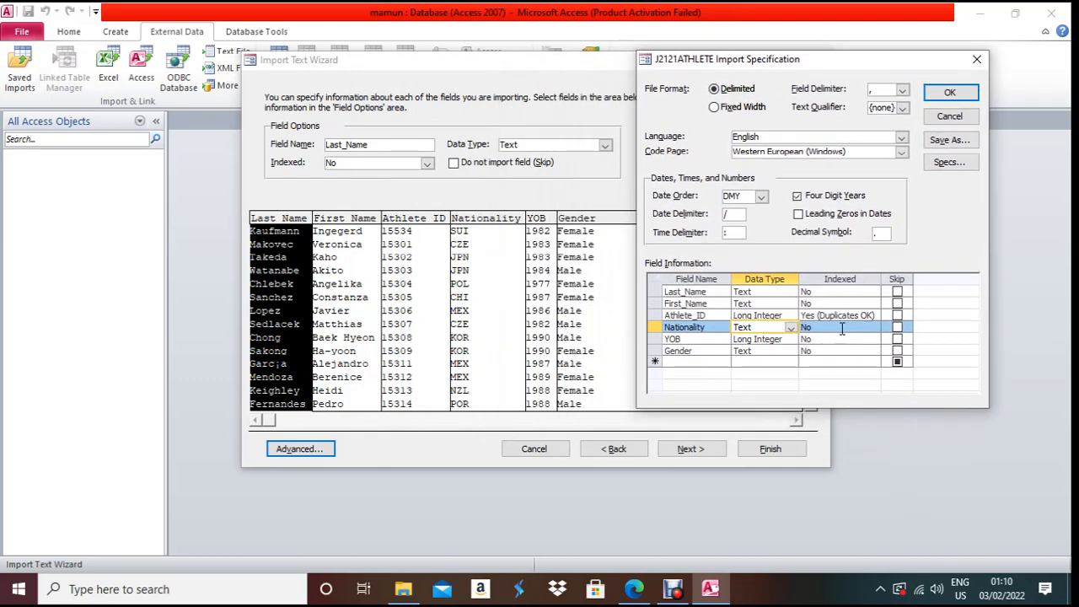
{"action": "left_click", "coordinate": [781, 338]}
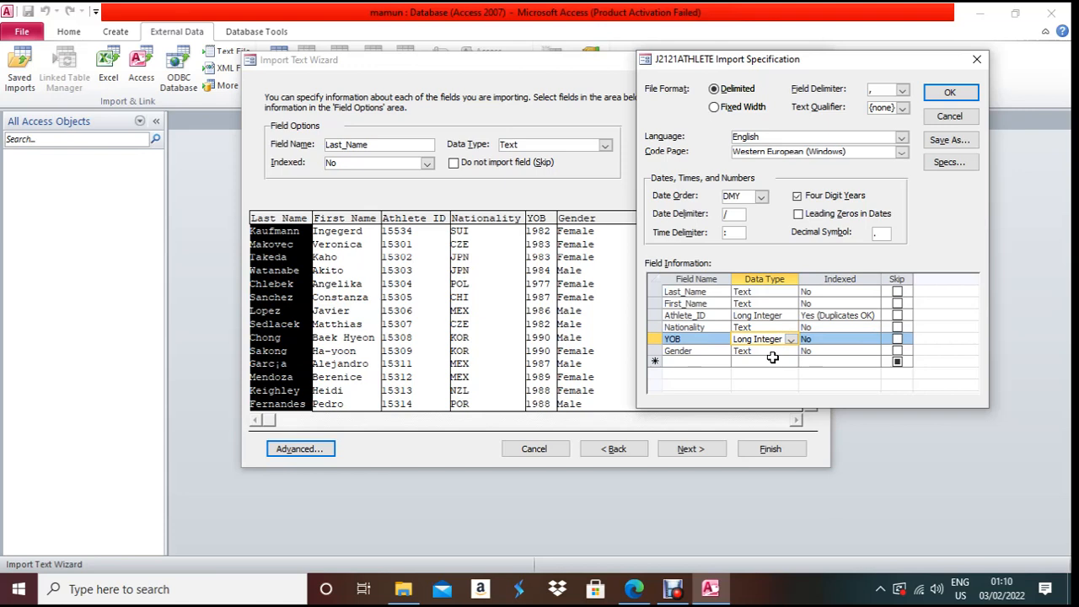
{"action": "left_click", "coordinate": [774, 351]}
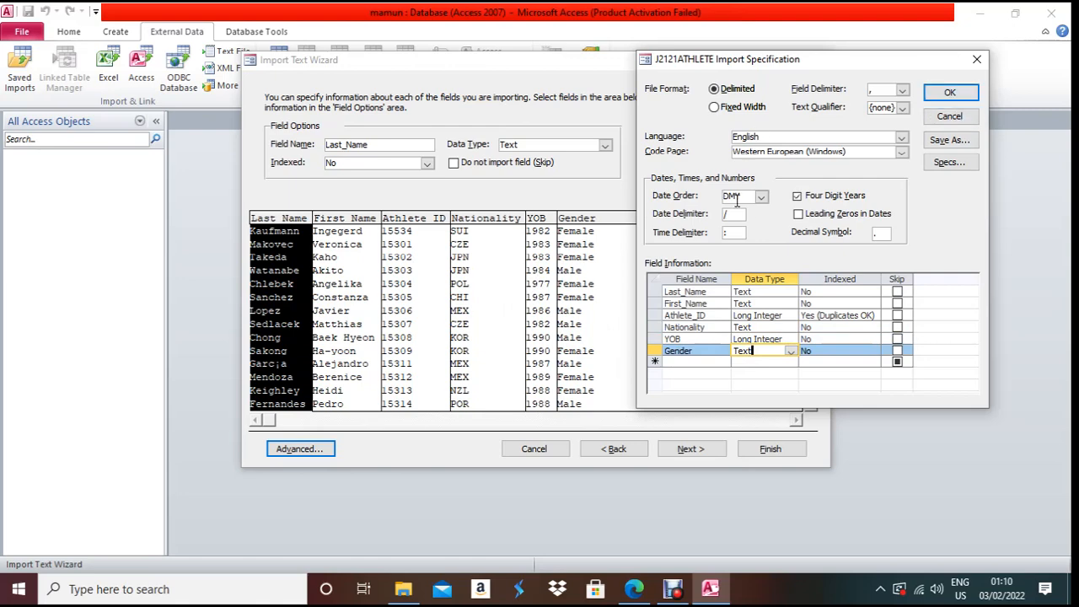
{"action": "left_click", "coordinate": [953, 92]}
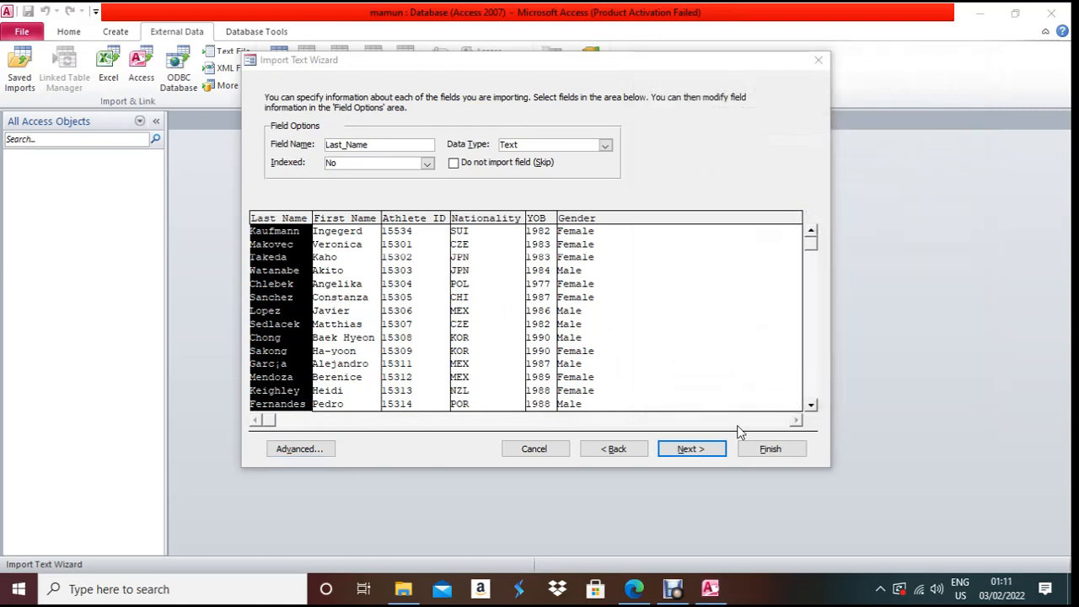
- Make Athlete_ID the primary key and finish importing J2121ATHLETE without saving the import steps
{"action": "left_click", "coordinate": [692, 449]}
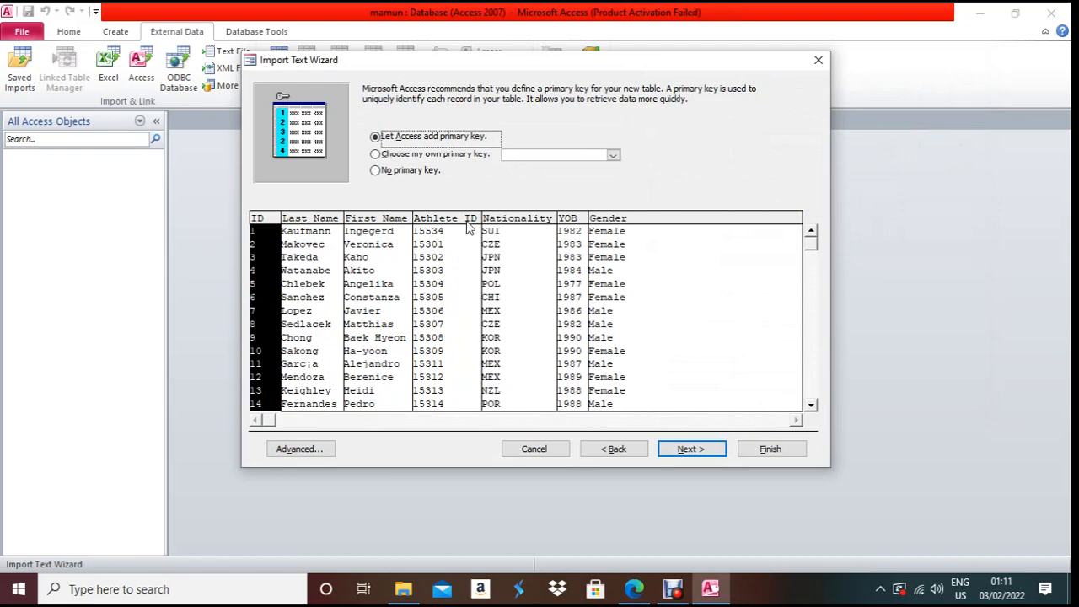
{"action": "left_click", "coordinate": [410, 160]}
{"action": "left_click", "coordinate": [633, 590]}
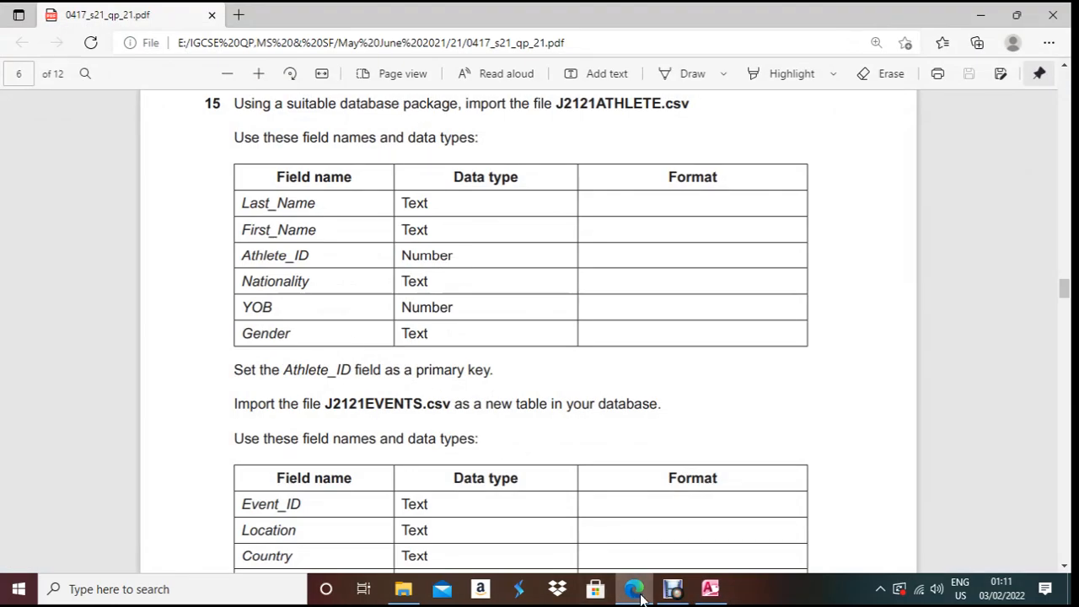
{"action": "left_click", "coordinate": [638, 592]}
{"action": "left_click", "coordinate": [614, 155]}
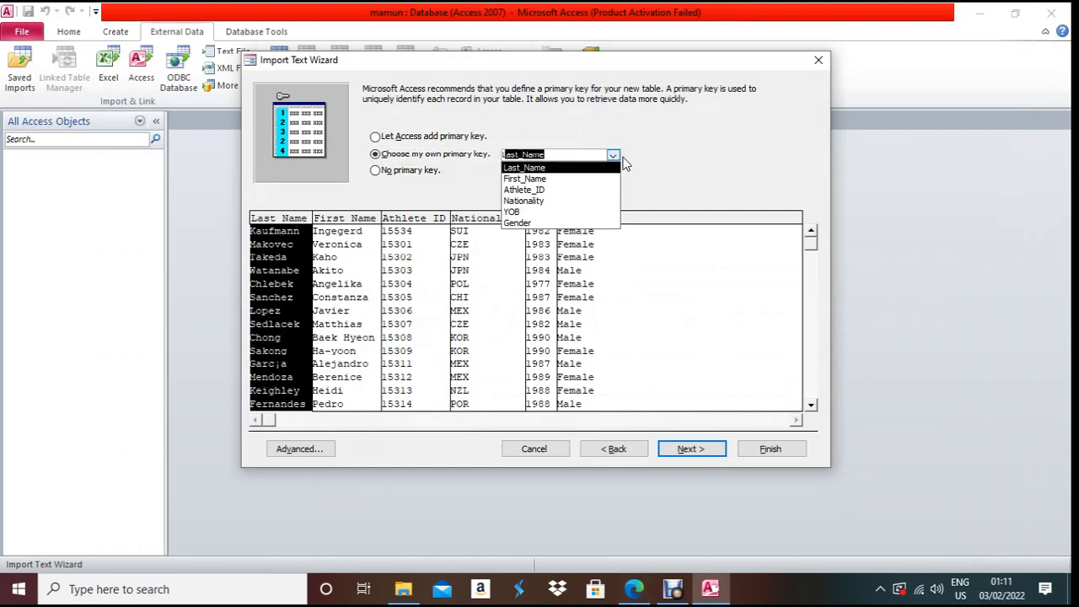
{"action": "left_click", "coordinate": [602, 189]}
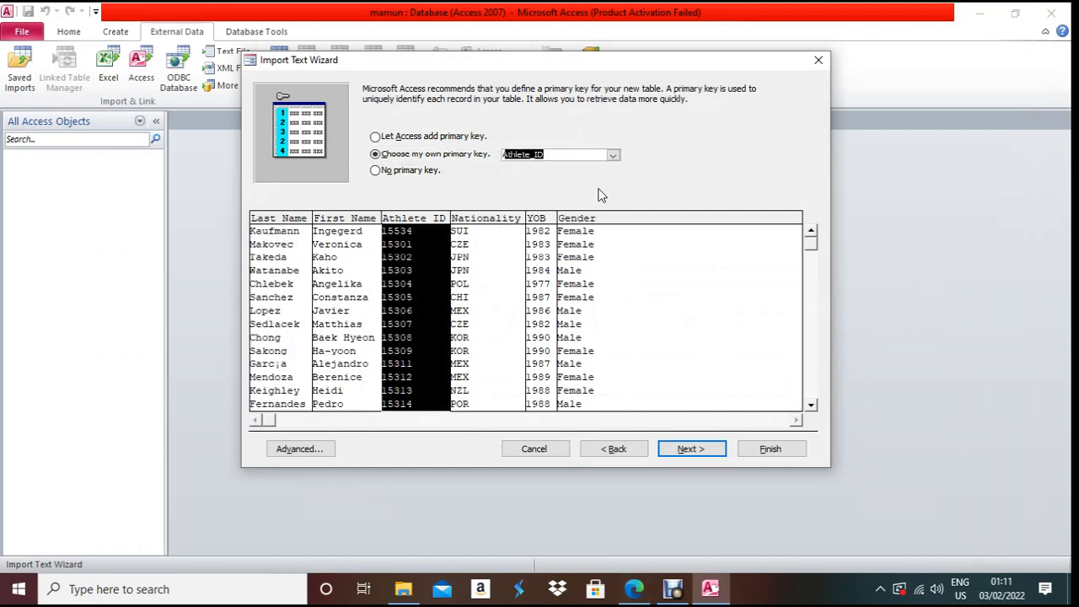
{"action": "left_click", "coordinate": [687, 449]}
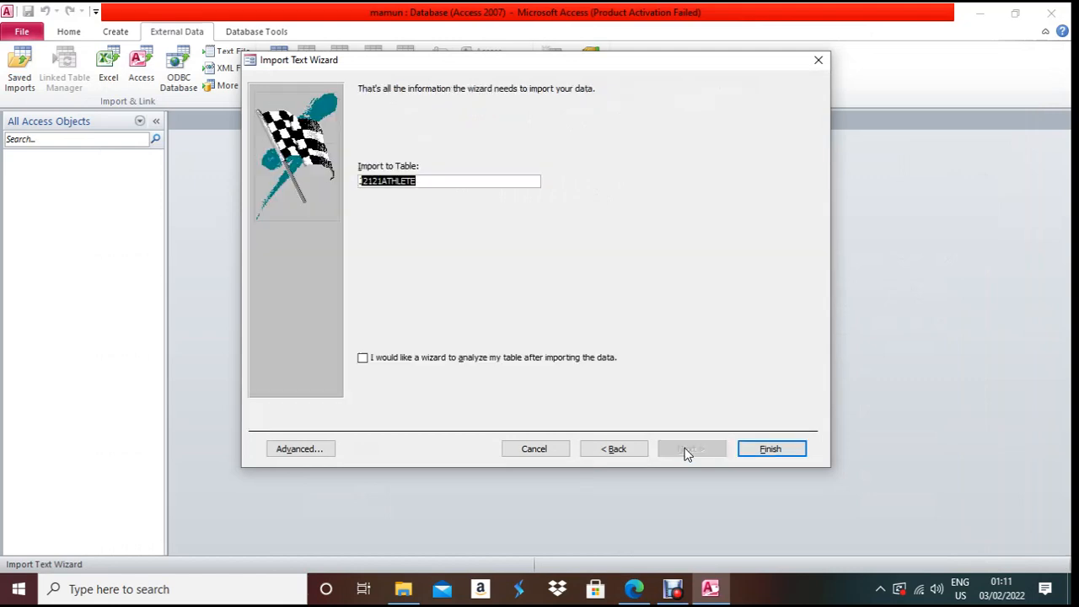
{"action": "left_click", "coordinate": [801, 451]}
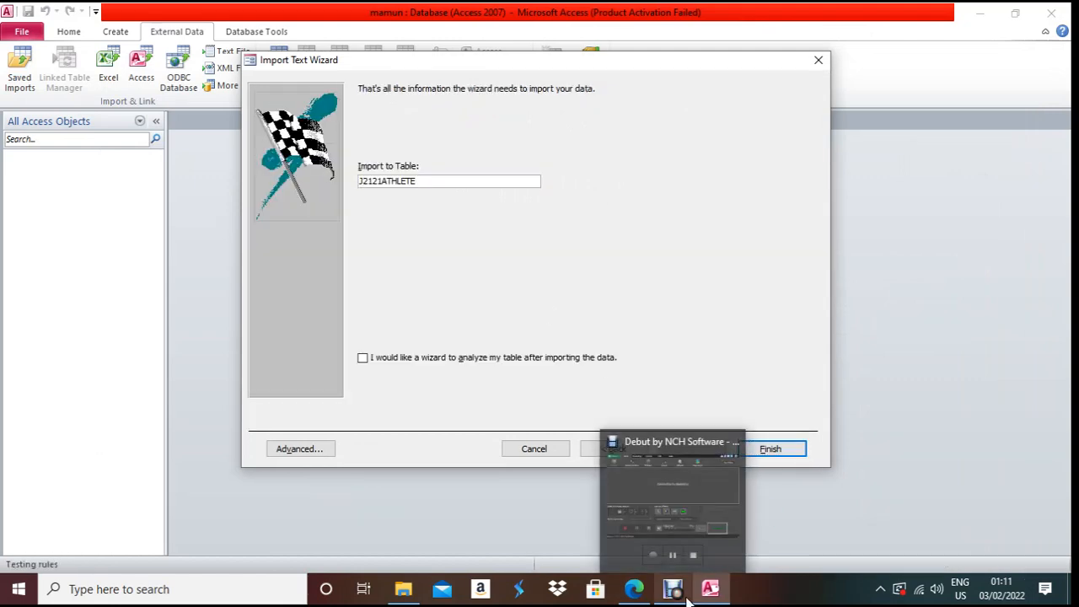
{"action": "left_click", "coordinate": [755, 494]}
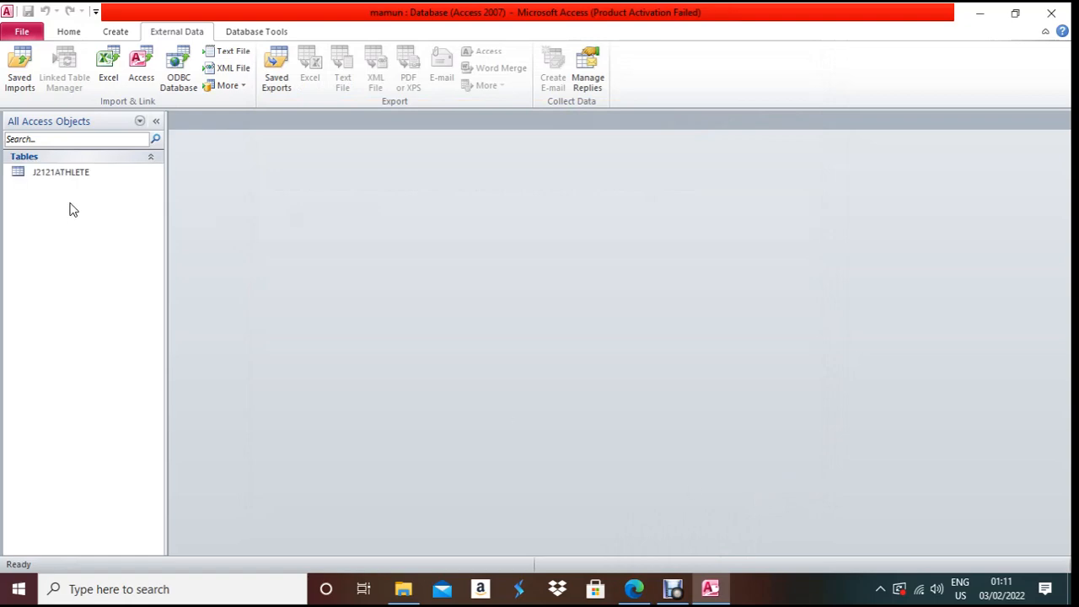
{"action": "left_click", "coordinate": [641, 592]}
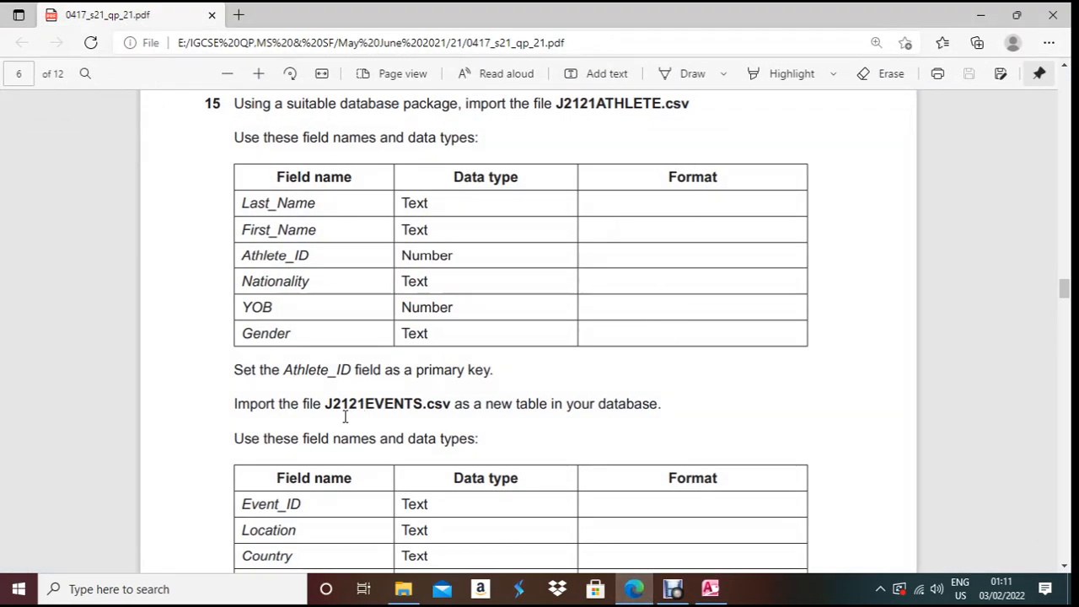
- Scroll the exam paper to the J2121EVENTS field table, then return to Access
{"action": "scroll", "coordinate": [398, 313], "scroll_direction": "down", "scroll_amount": 3}
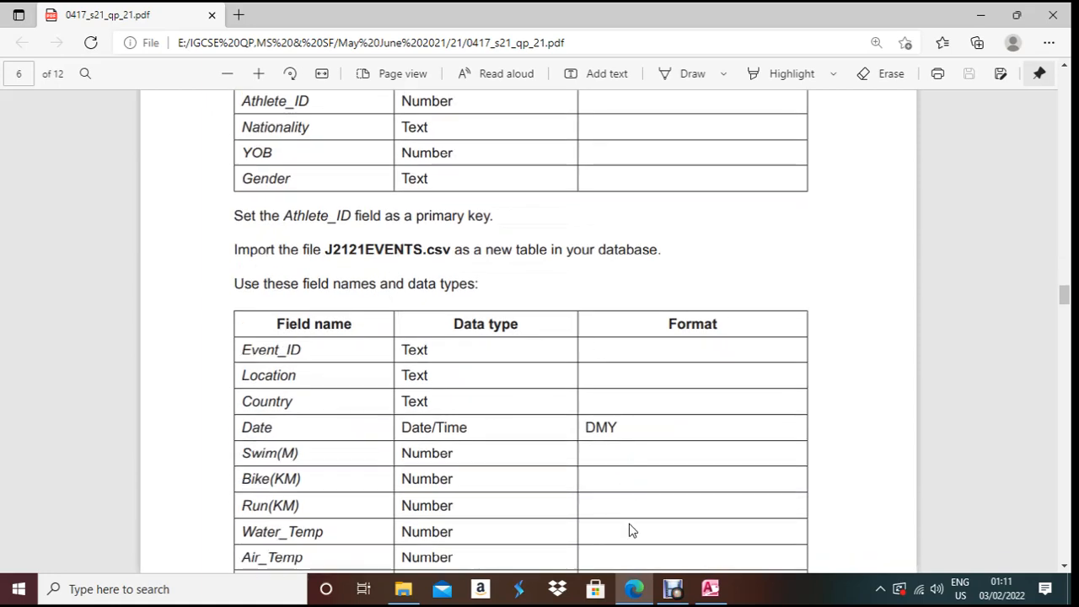
{"action": "left_click", "coordinate": [634, 588]}
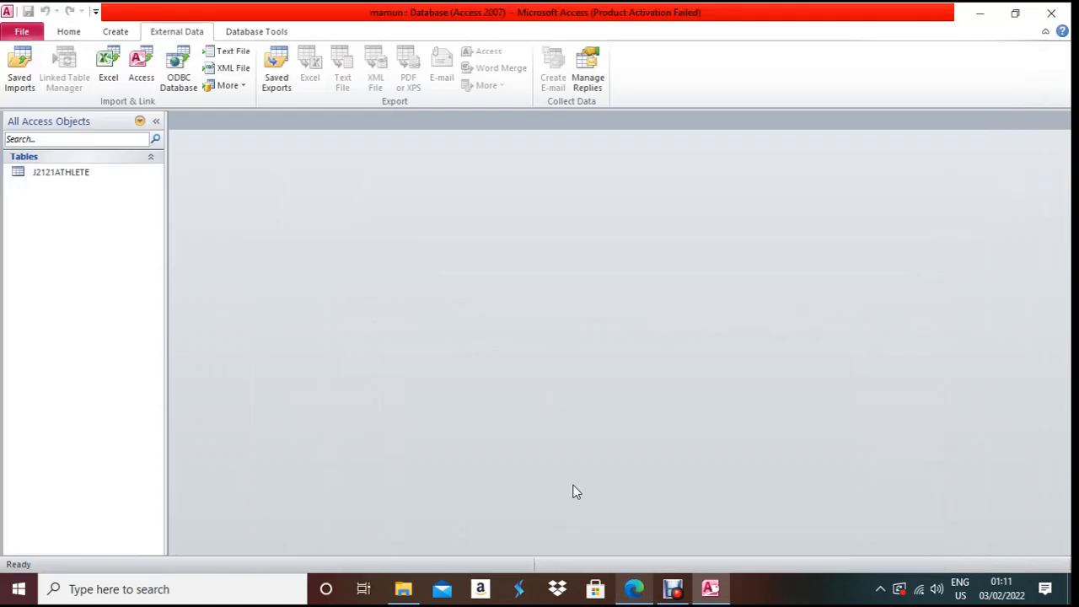
- Choose J2121EVENTS.csv as the text file to import
{"action": "left_click", "coordinate": [227, 53]}
{"action": "left_click", "coordinate": [752, 189]}
{"action": "left_click", "coordinate": [461, 242]}
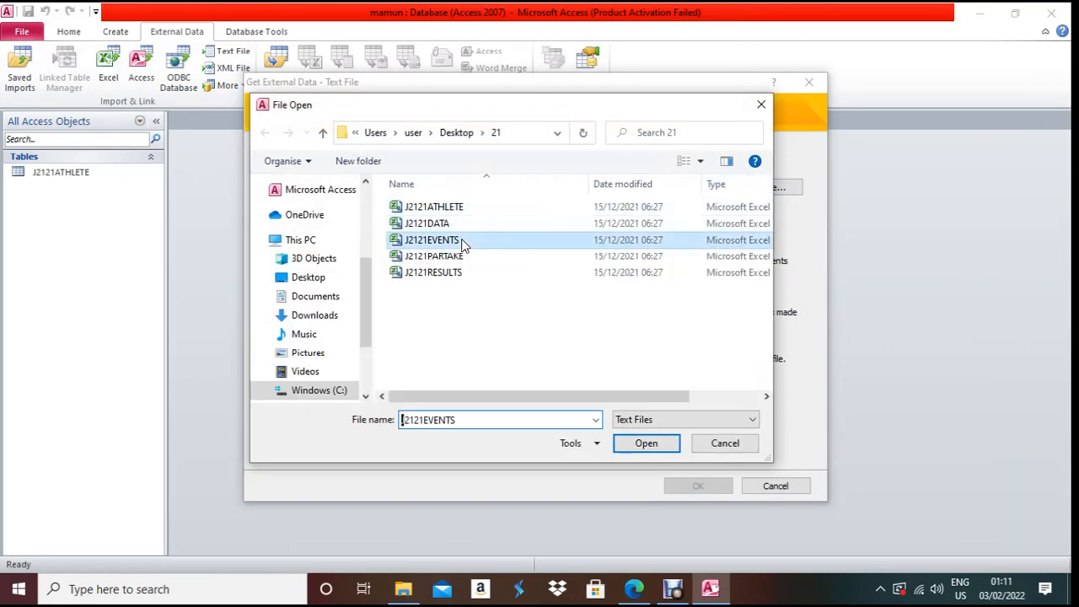
{"action": "double_click", "coordinate": [462, 242]}
{"action": "left_click", "coordinate": [721, 483]}
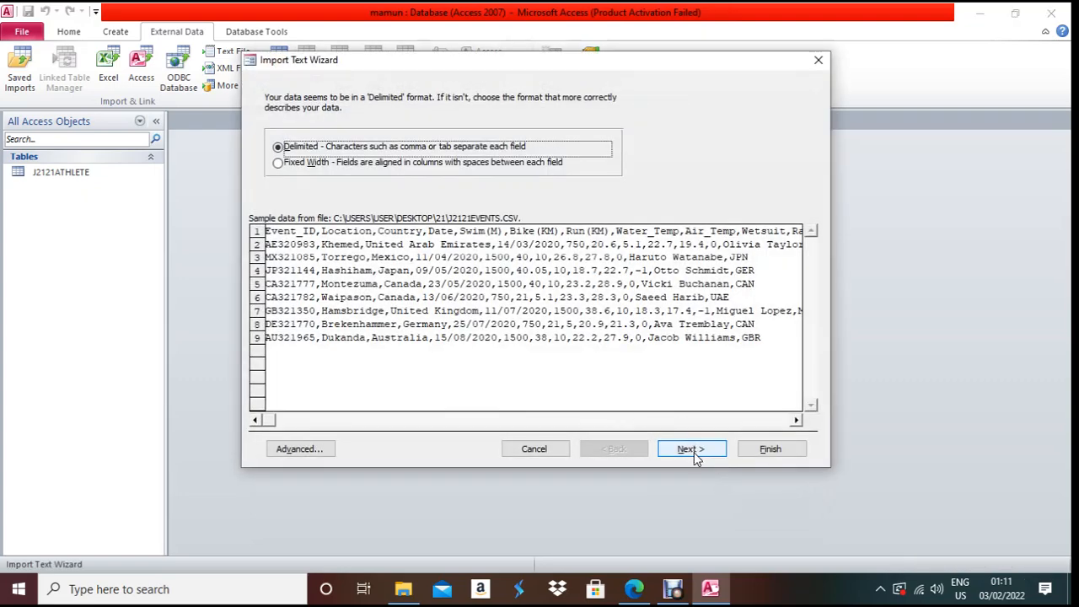
- Use the first row as field names and open the Advanced field type settings
{"action": "left_click", "coordinate": [691, 451]}
{"action": "left_click", "coordinate": [278, 178]}
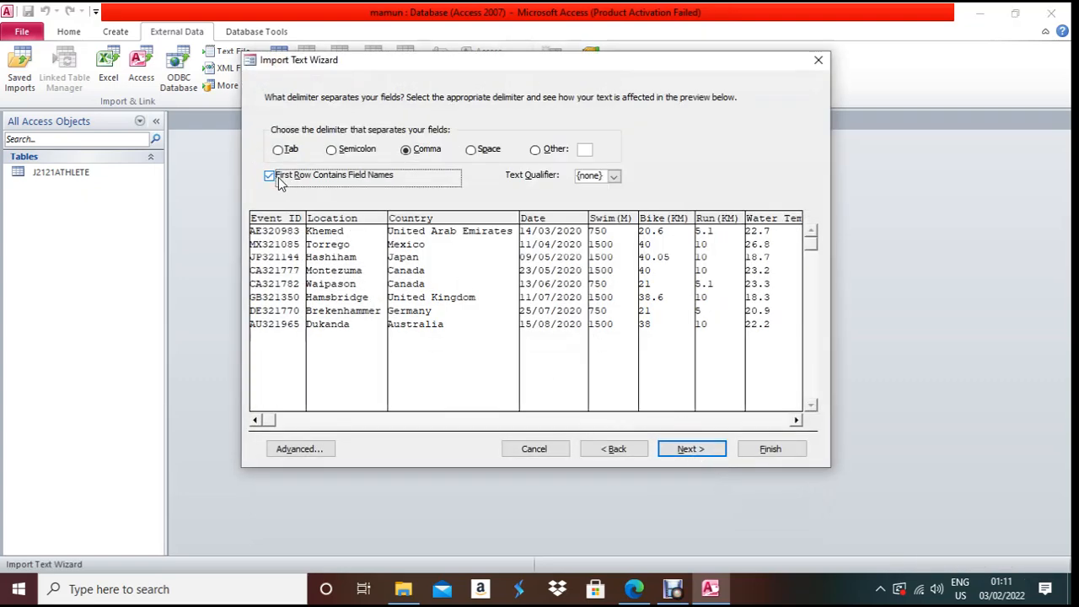
{"action": "left_click", "coordinate": [704, 451]}
{"action": "left_click", "coordinate": [320, 449]}
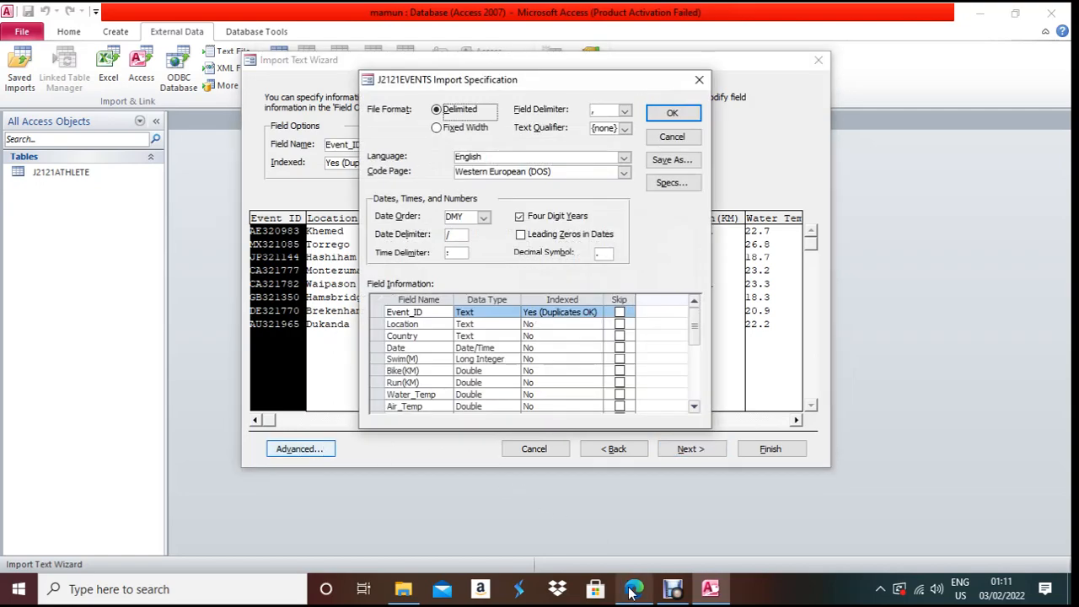
{"action": "left_click", "coordinate": [634, 590]}
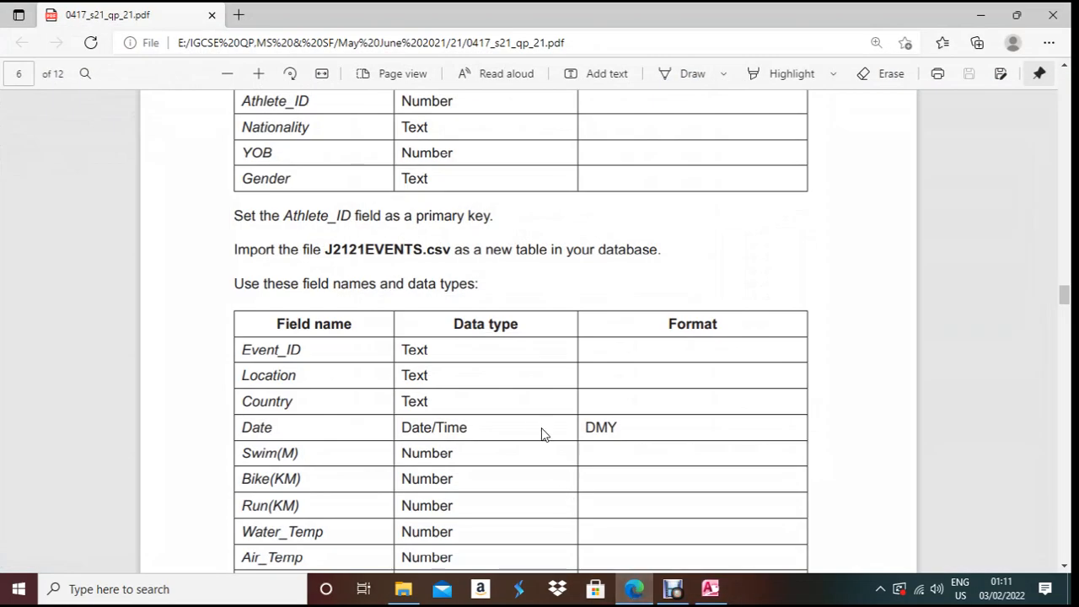
{"action": "scroll", "coordinate": [539, 376], "scroll_direction": "up", "scroll_amount": 4}
{"action": "scroll", "coordinate": [539, 376], "scroll_direction": "down", "scroll_amount": 5}
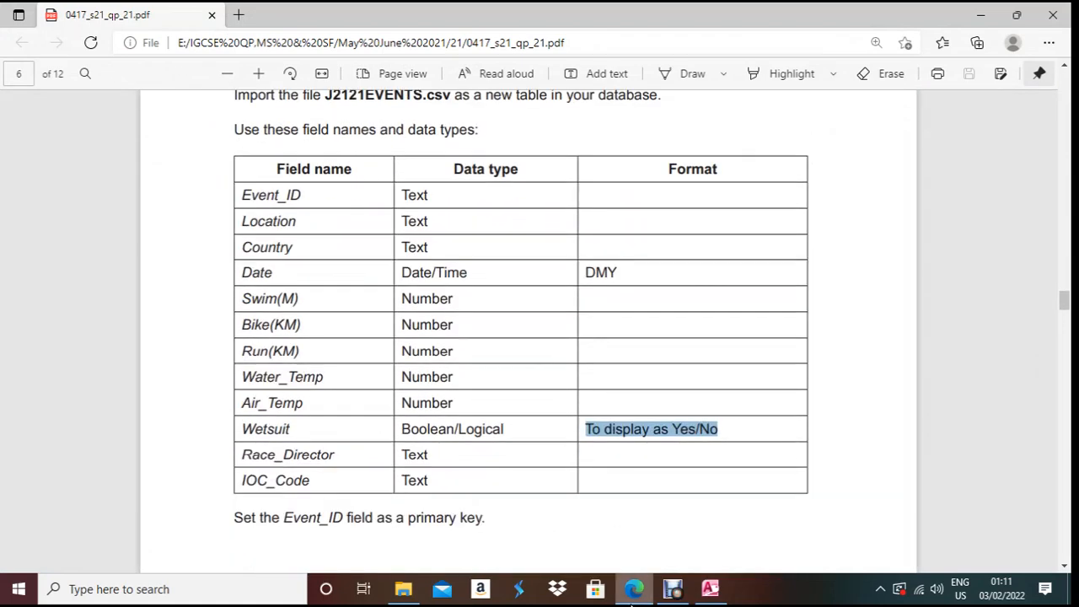
{"action": "left_click", "coordinate": [636, 590]}
{"action": "left_click", "coordinate": [478, 347]}
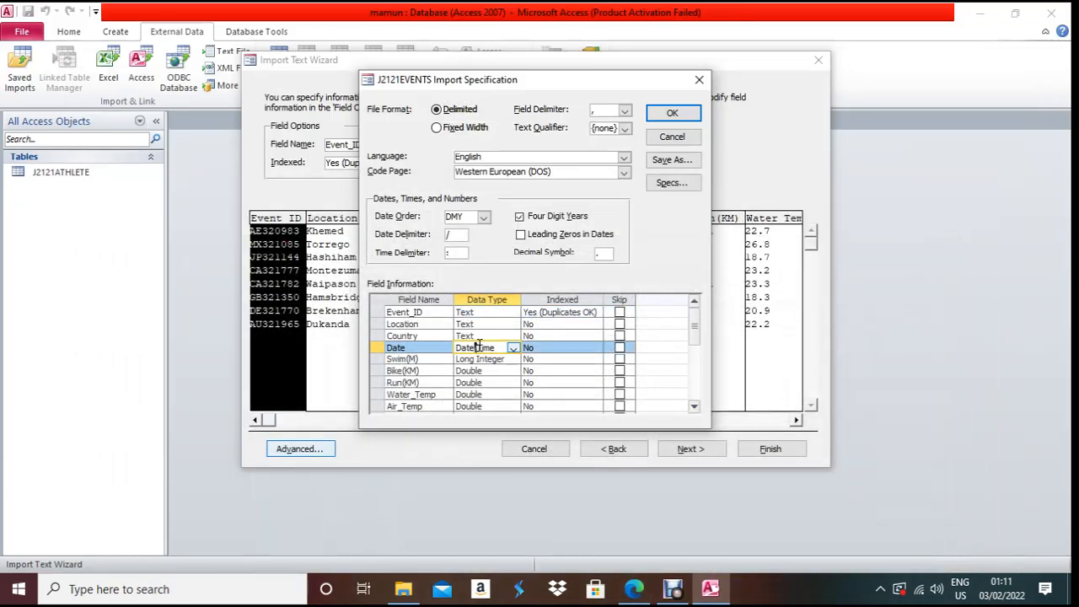
{"action": "left_click", "coordinate": [634, 590]}
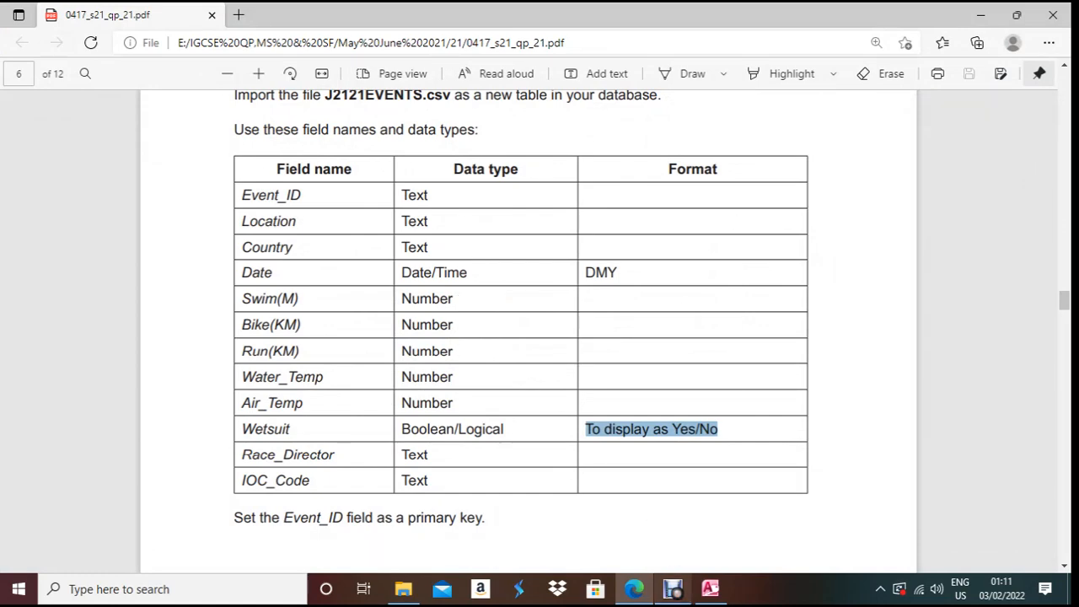
{"action": "left_click", "coordinate": [672, 588]}
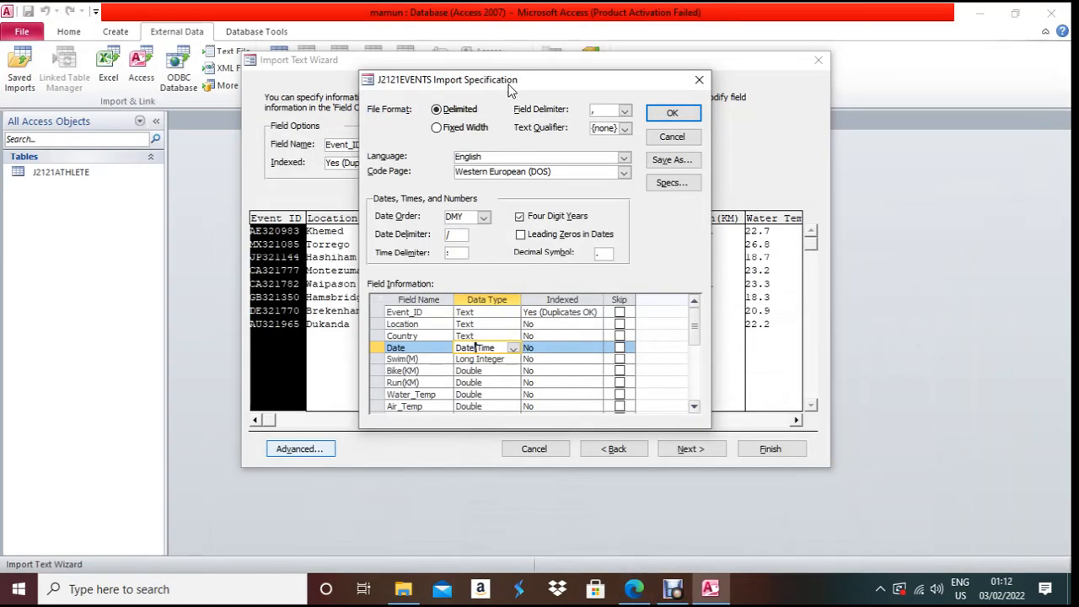
{"action": "left_click_drag", "start_coordinate": [515, 78], "coordinate": [298, 69]}
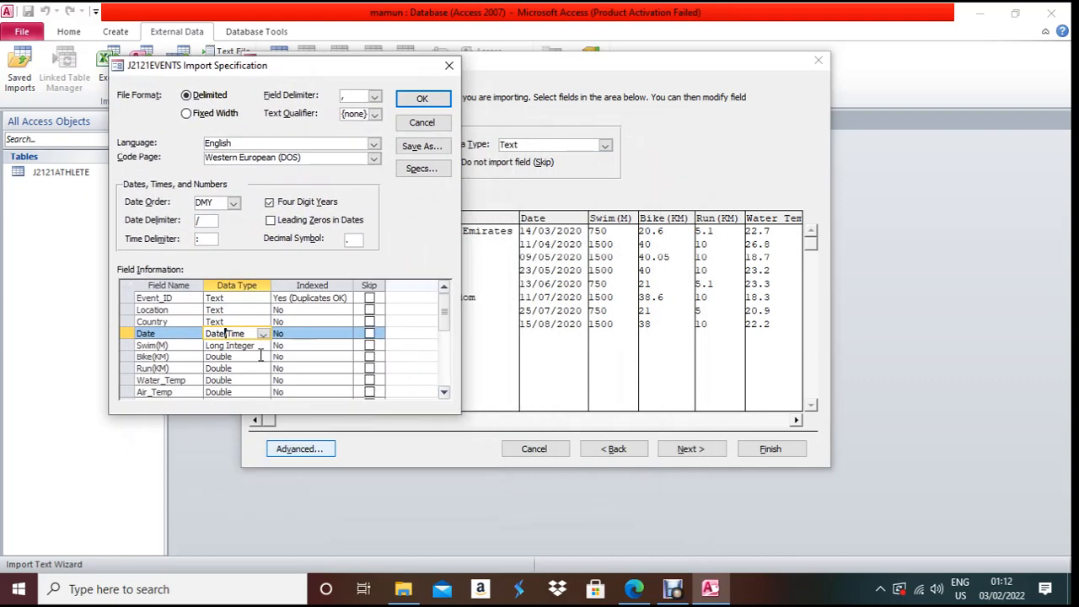
{"action": "left_click", "coordinate": [263, 345]}
{"action": "left_click", "coordinate": [265, 347]}
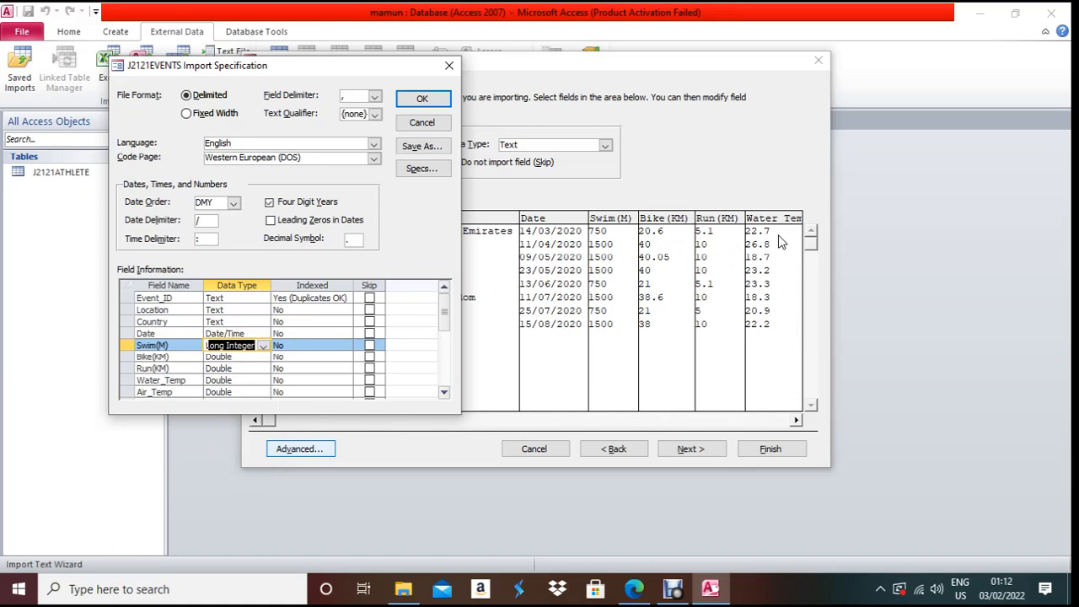
- Check the Bike(KM) and remaining field types against the exam paper's table
{"action": "left_click", "coordinate": [239, 360]}
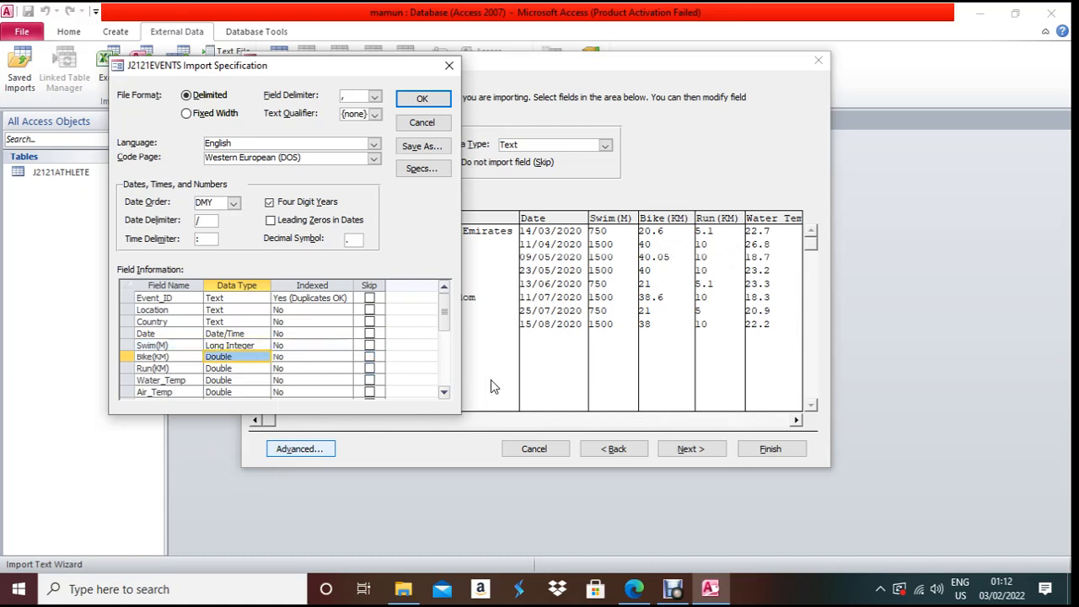
{"action": "double_click", "coordinate": [445, 393]}
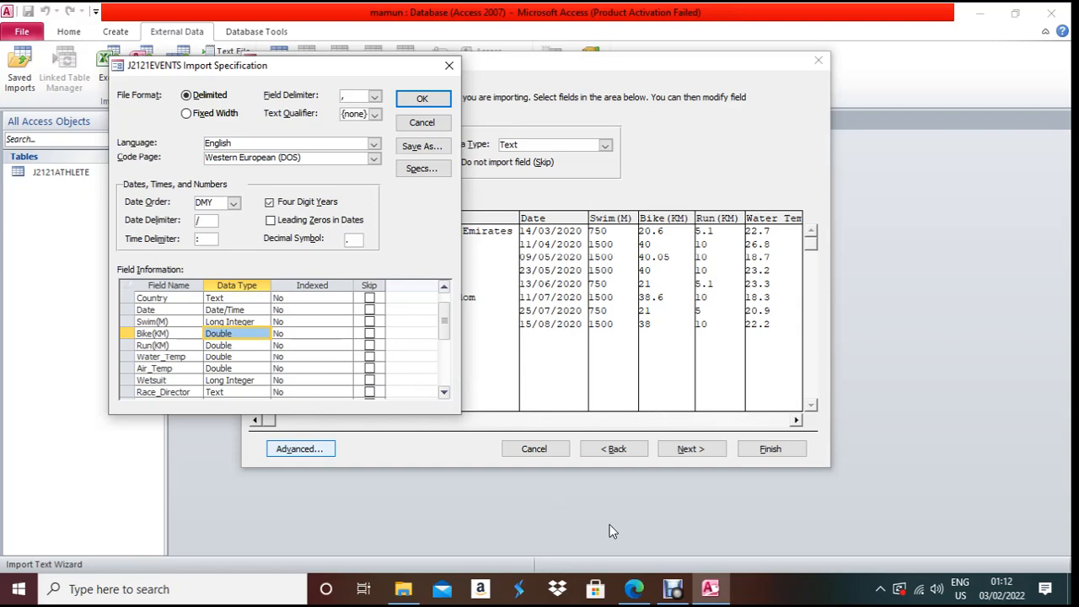
{"action": "left_click", "coordinate": [634, 589]}
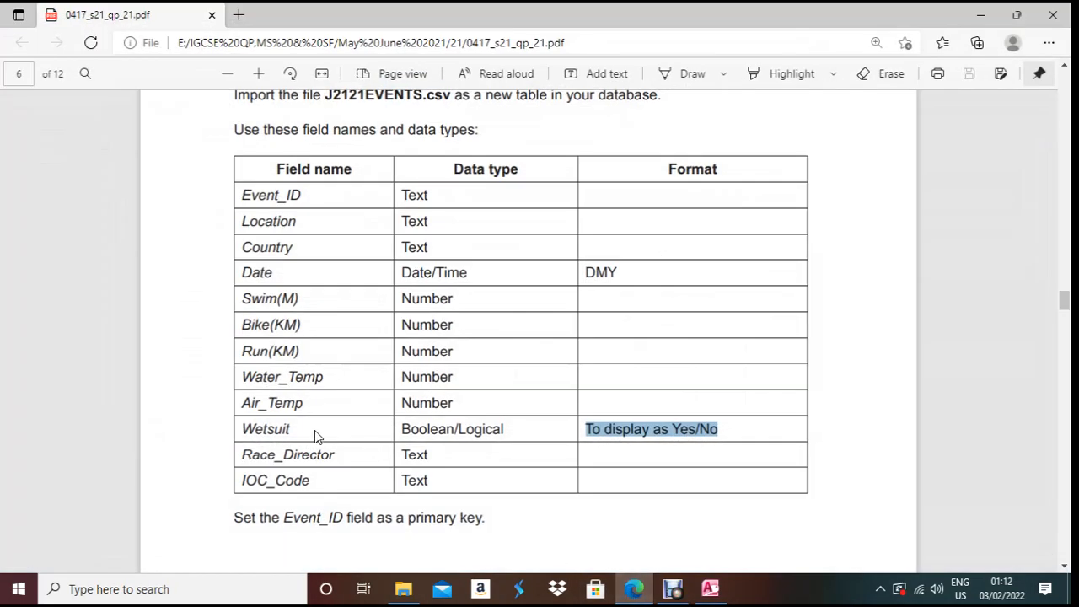
{"action": "key", "text": "alt+Tab"}
- Set Wetsuit's data type to Yes/No, confirm the specification, and advance to the primary key page
{"action": "left_click", "coordinate": [255, 380]}
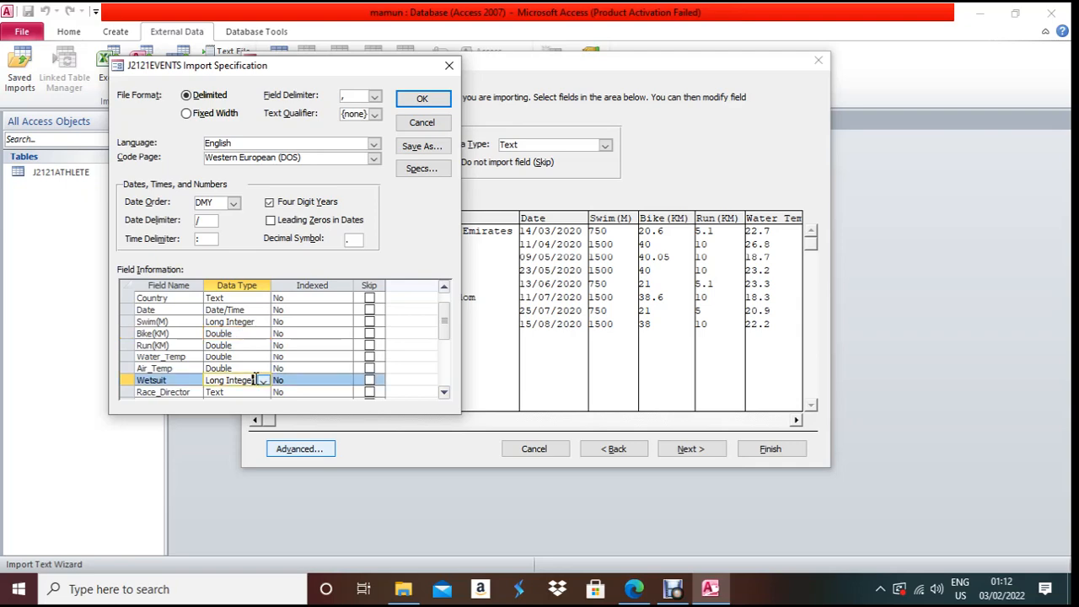
{"action": "left_click", "coordinate": [263, 381]}
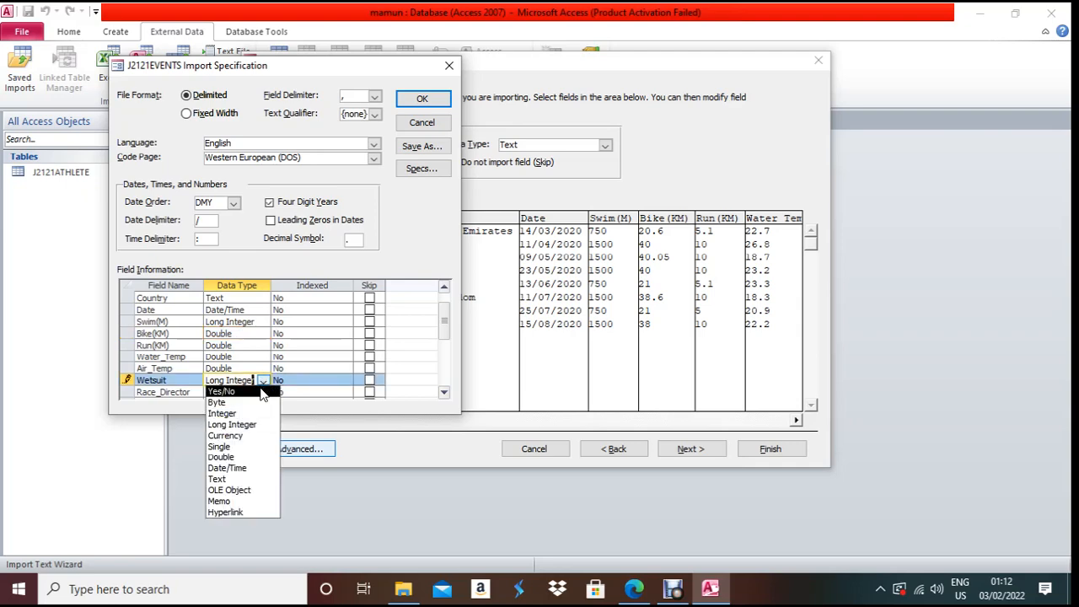
{"action": "left_click", "coordinate": [263, 391]}
{"action": "left_click", "coordinate": [640, 589]}
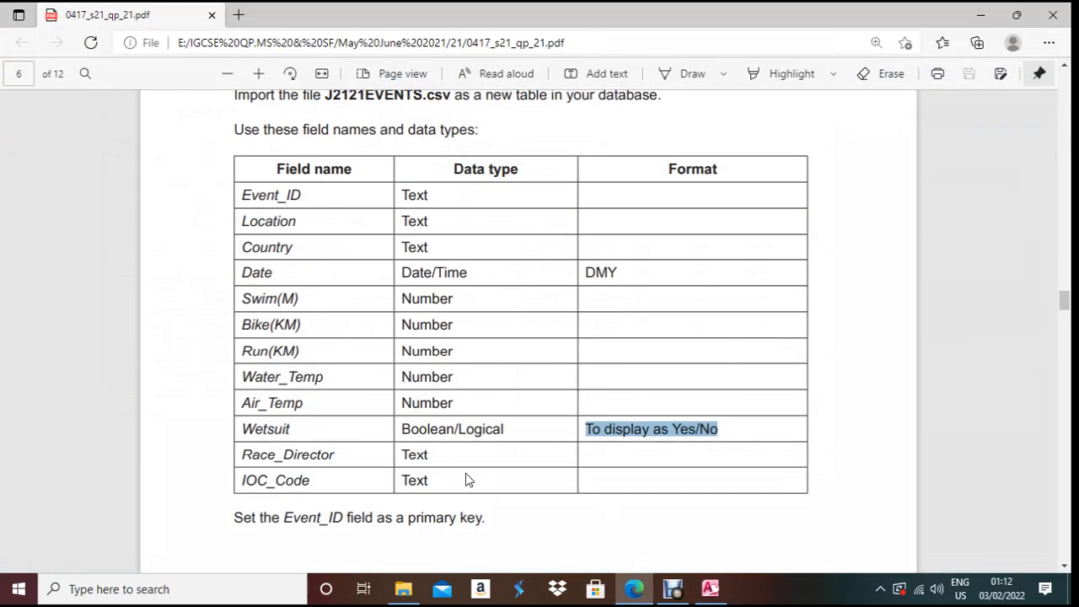
{"action": "left_click", "coordinate": [706, 588]}
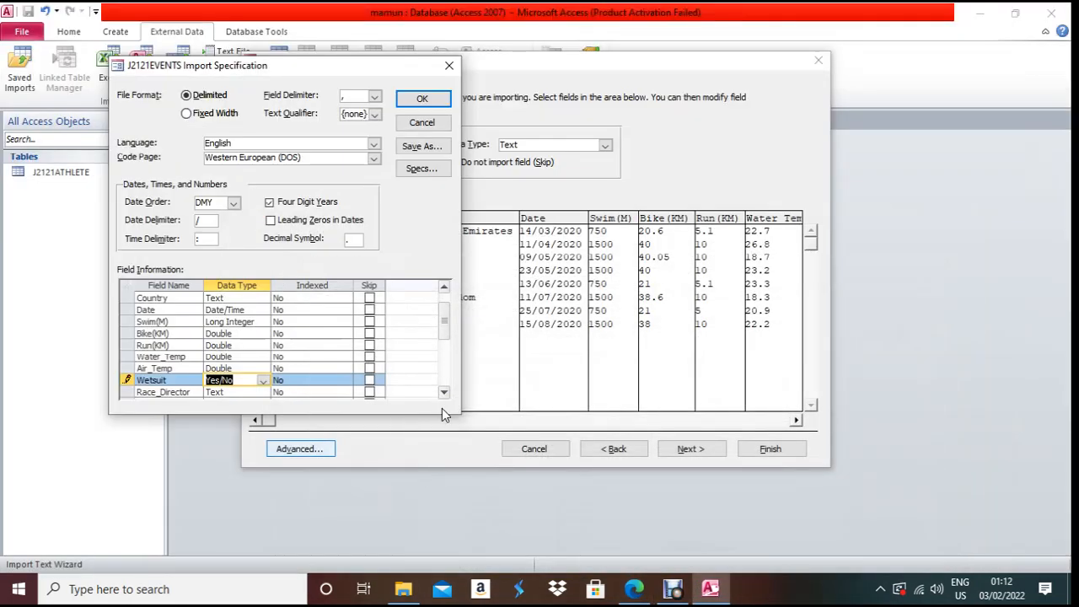
{"action": "scroll", "coordinate": [446, 400], "scroll_direction": "down", "scroll_amount": 2}
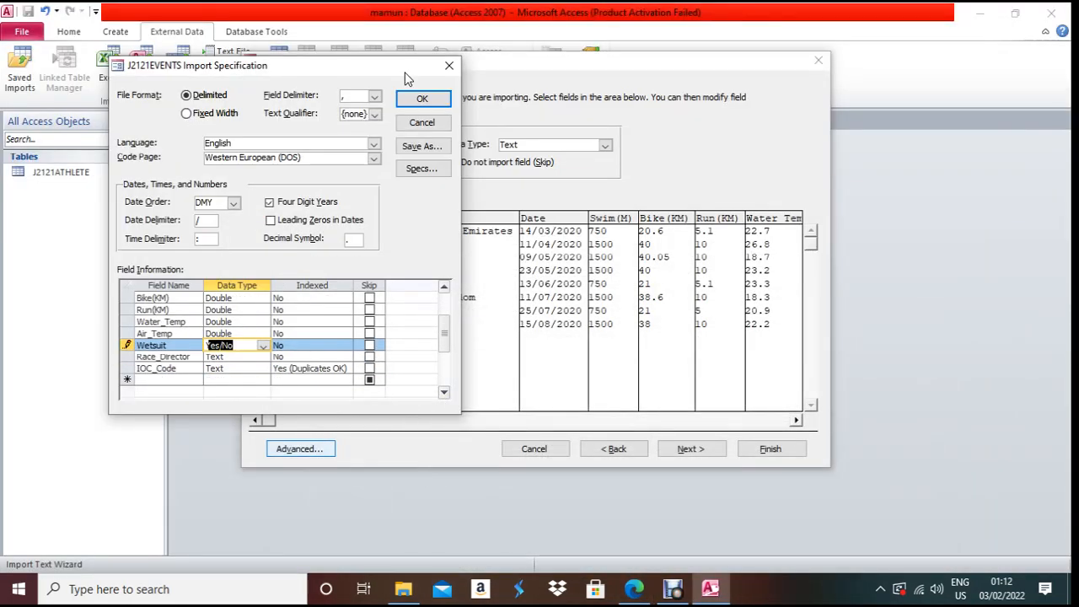
{"action": "left_click", "coordinate": [421, 98]}
{"action": "left_click", "coordinate": [708, 450]}
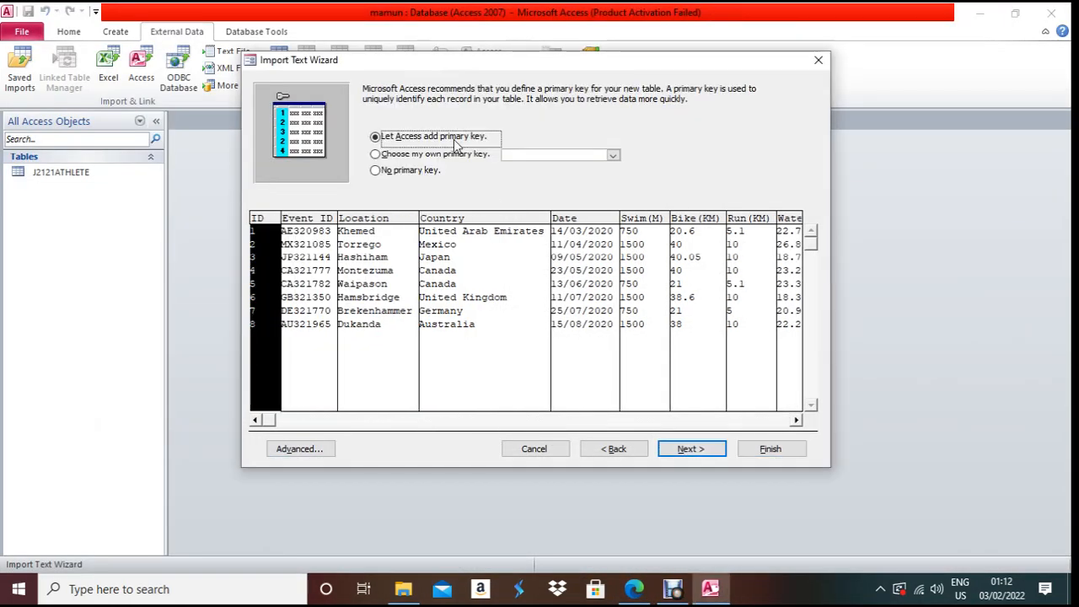
- Choose Event_ID as primary key and import into table J2121EVENTS without saving import steps
{"action": "left_click", "coordinate": [421, 160]}
{"action": "left_click", "coordinate": [645, 600]}
{"action": "scroll", "coordinate": [453, 469], "scroll_direction": "down", "scroll_amount": 3}
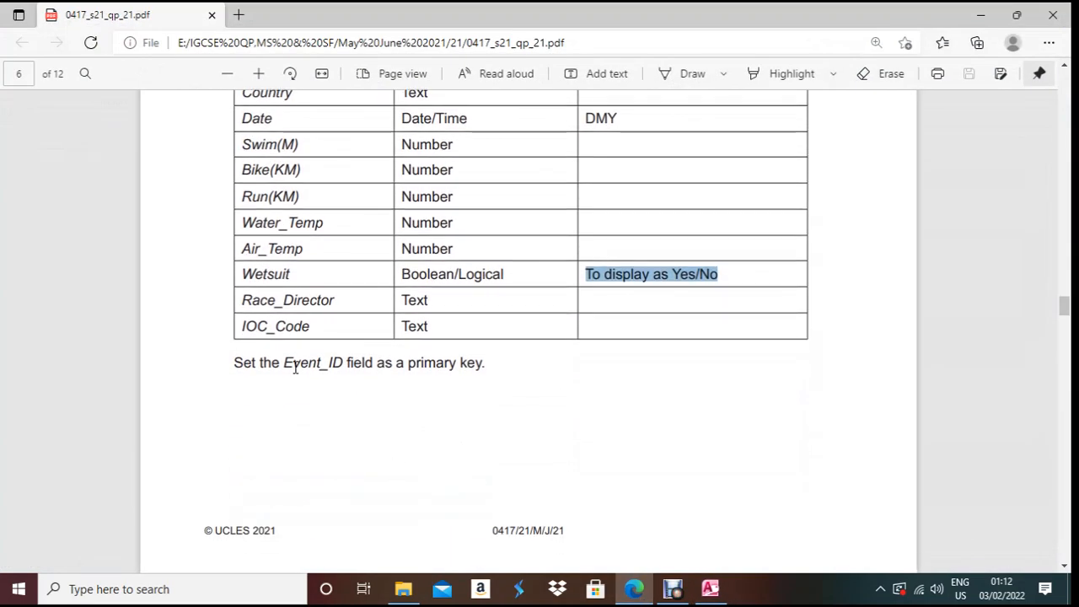
{"action": "double_click", "coordinate": [288, 361]}
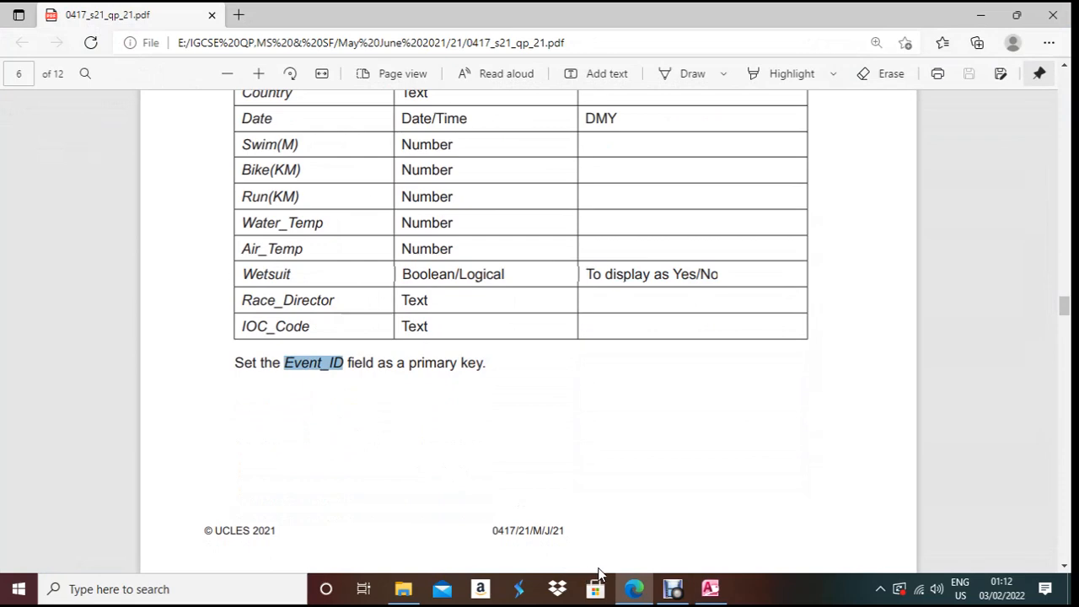
{"action": "left_click", "coordinate": [635, 590]}
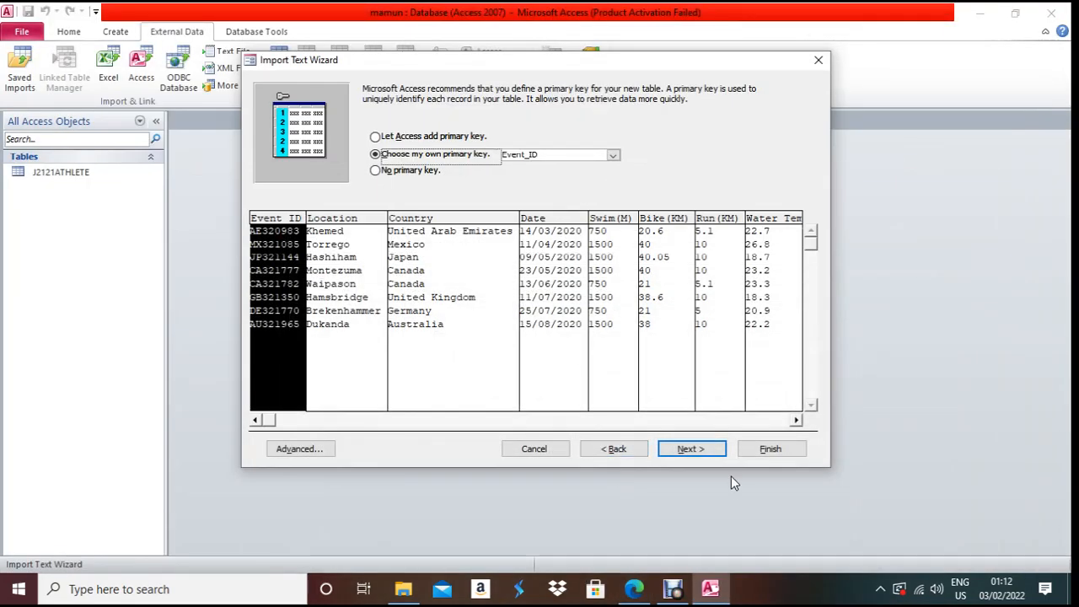
{"action": "left_click", "coordinate": [716, 455]}
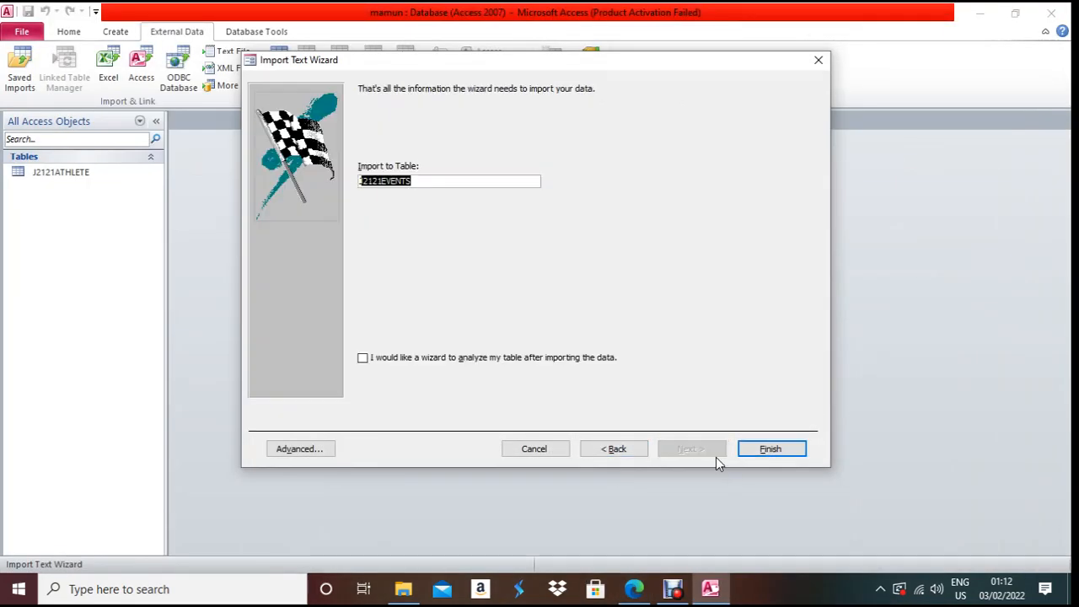
{"action": "left_click", "coordinate": [791, 449]}
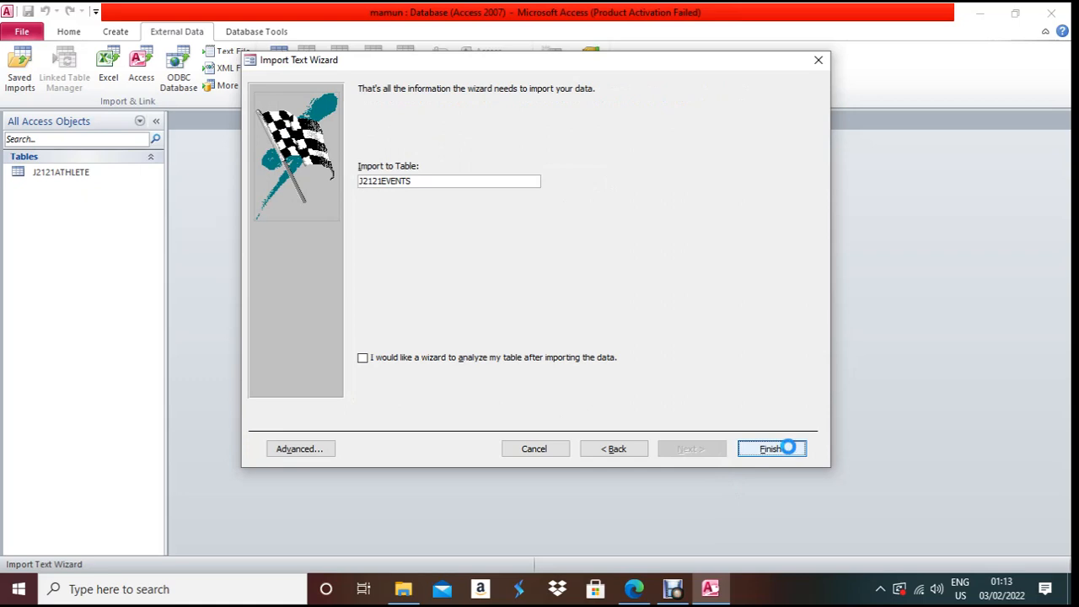
{"action": "left_click", "coordinate": [792, 449]}
{"action": "left_click", "coordinate": [785, 489]}
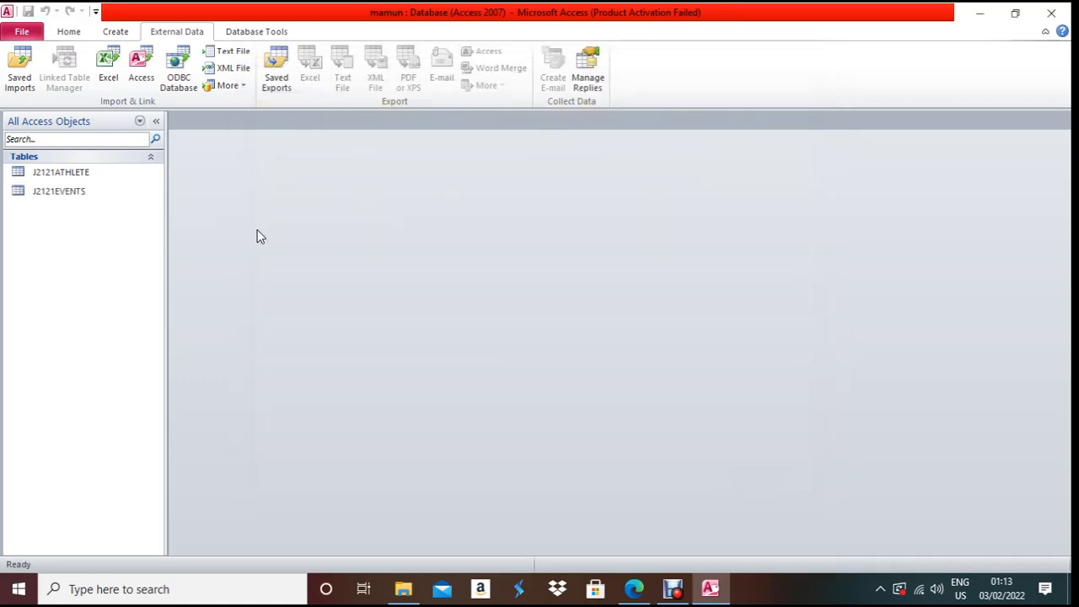
- Open J2121EVENTS in Design View and set the Wetsuit field's Format to Yes/No
{"action": "right_click", "coordinate": [54, 191]}
{"action": "left_click", "coordinate": [87, 219]}
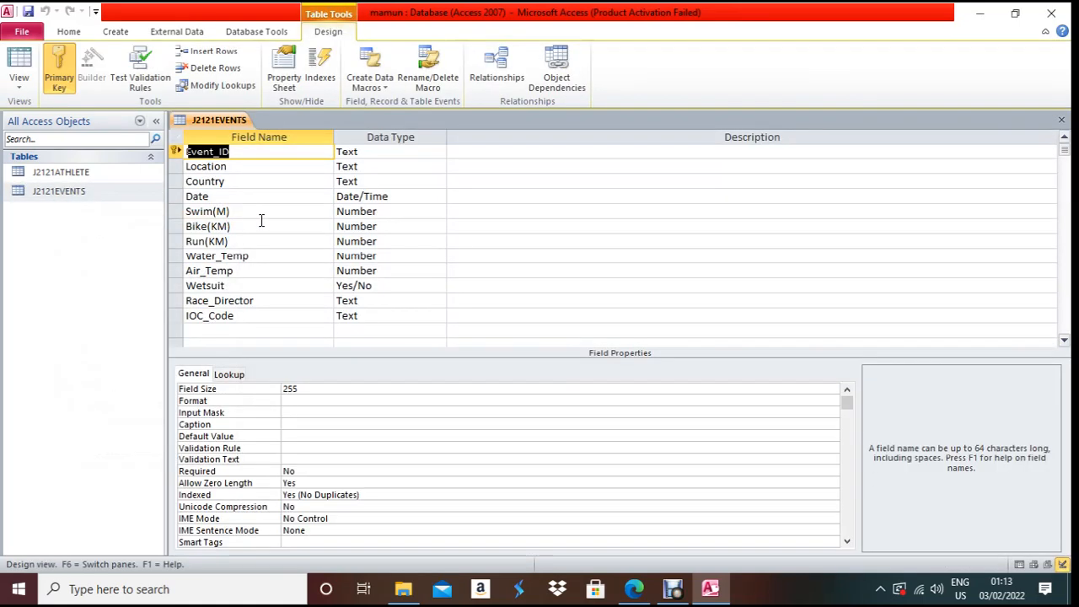
{"action": "left_click", "coordinate": [357, 287]}
{"action": "left_click", "coordinate": [317, 388]}
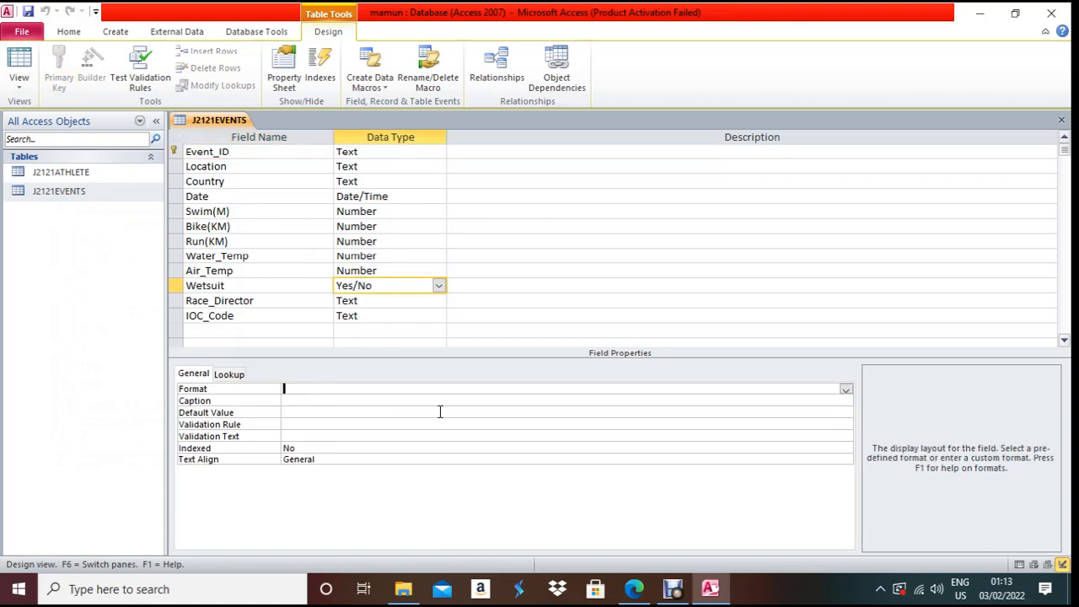
{"action": "left_click", "coordinate": [846, 390]}
{"action": "left_click", "coordinate": [843, 412]}
- Set the Date field's Format to Short Date, then save and close the design
{"action": "left_click", "coordinate": [397, 195]}
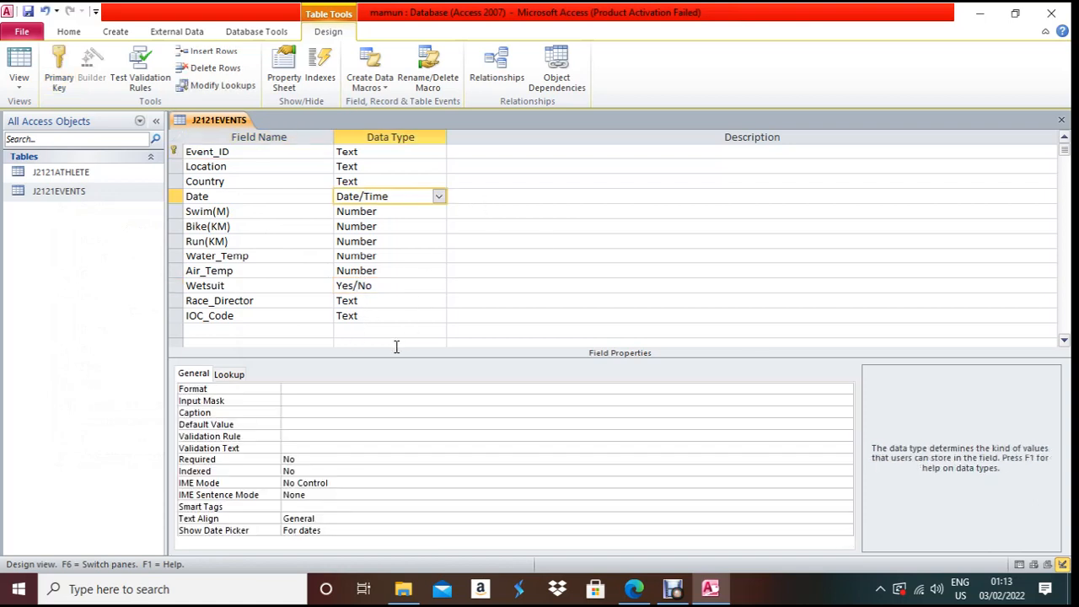
{"action": "left_click", "coordinate": [378, 386]}
{"action": "left_click", "coordinate": [846, 390]}
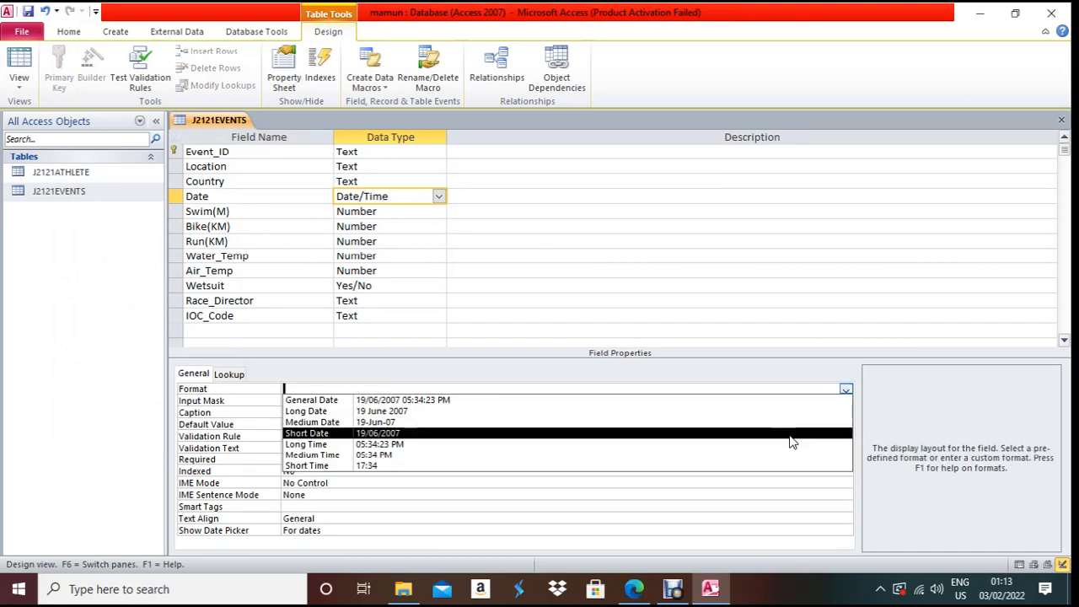
{"action": "left_click", "coordinate": [792, 442]}
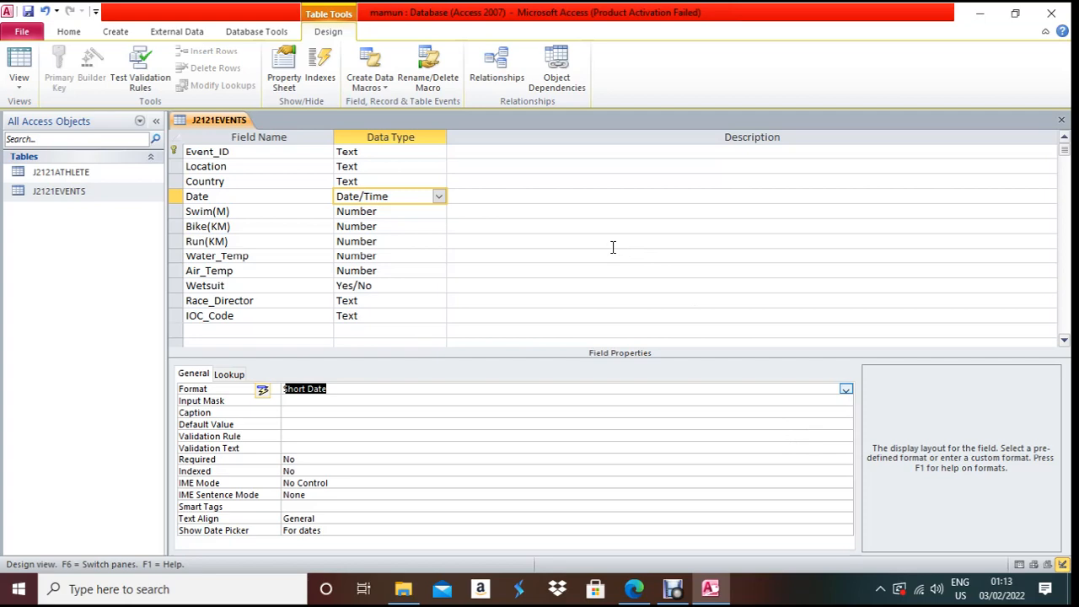
{"action": "key", "text": "ctrl+w"}
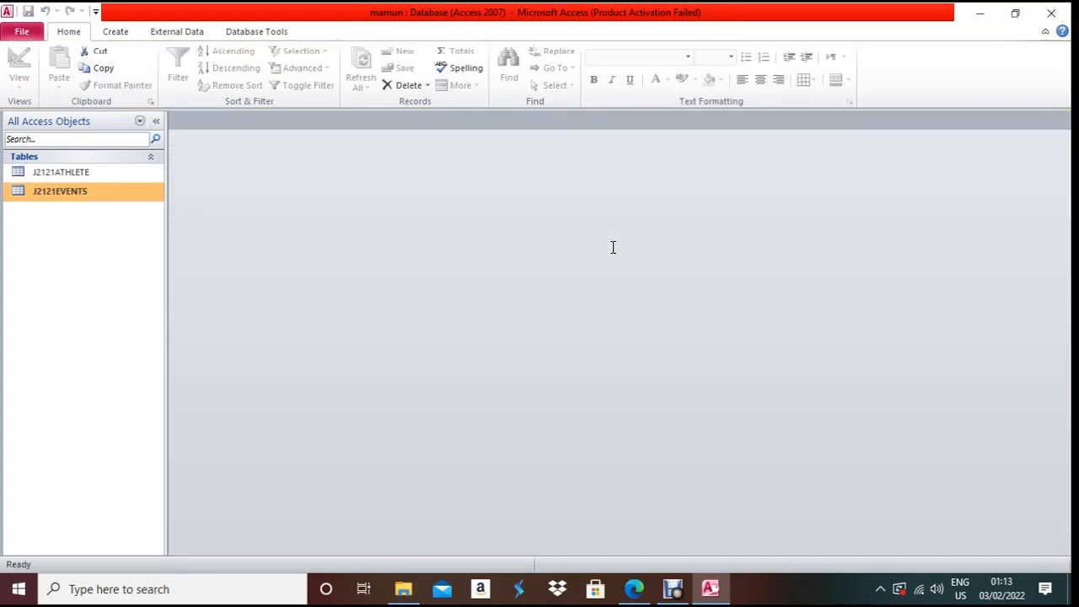
- Highlight the 'Do not set a primary key.' instruction in the question paper
{"action": "left_click", "coordinate": [639, 582]}
{"action": "scroll", "coordinate": [539, 422], "scroll_direction": "down", "scroll_amount": 6}
{"action": "scroll", "coordinate": [480, 396], "scroll_direction": "down", "scroll_amount": 2}
{"action": "scroll", "coordinate": [480, 396], "scroll_direction": "up", "scroll_amount": 1}
{"action": "scroll", "coordinate": [481, 388], "scroll_direction": "down", "scroll_amount": 3}
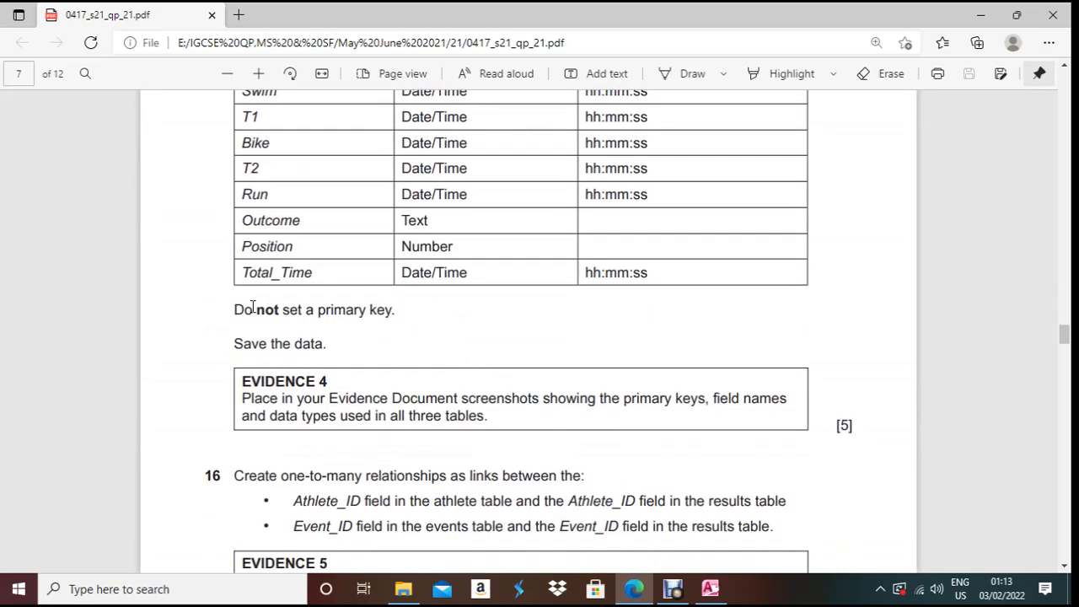
{"action": "left_click_drag", "start_coordinate": [239, 309], "coordinate": [399, 318]}
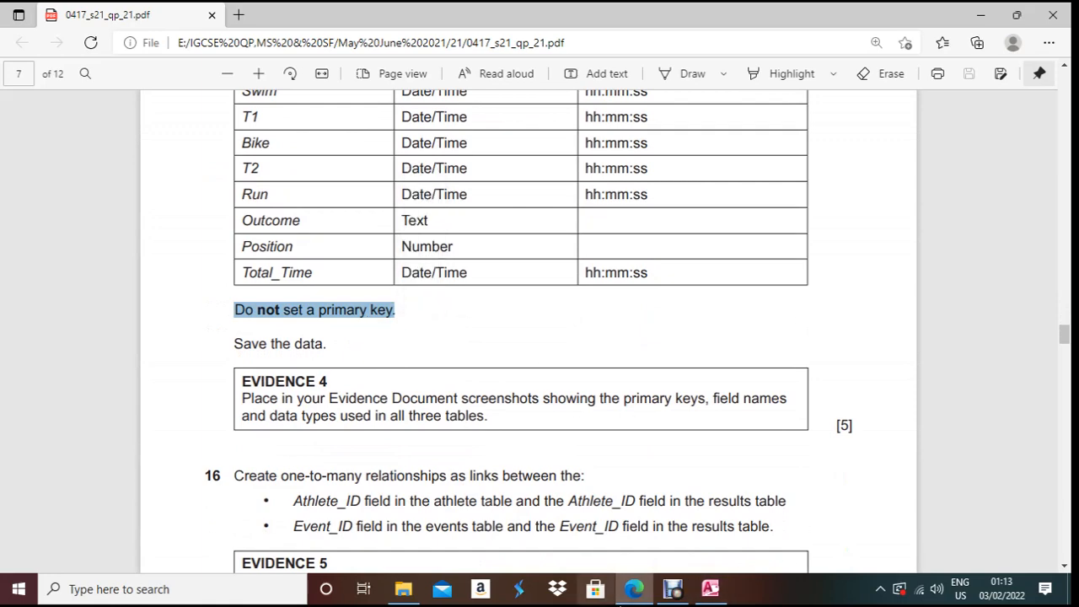
- Back in Access, start a new import from a text file via External Data
{"action": "left_click", "coordinate": [710, 588]}
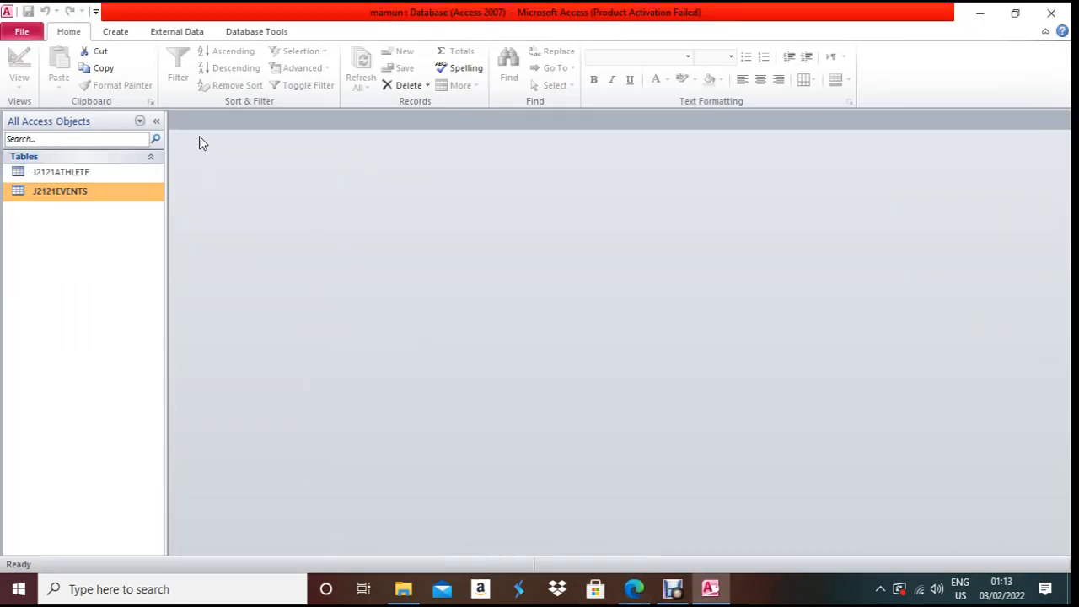
{"action": "left_click", "coordinate": [176, 34]}
{"action": "left_click", "coordinate": [226, 50]}
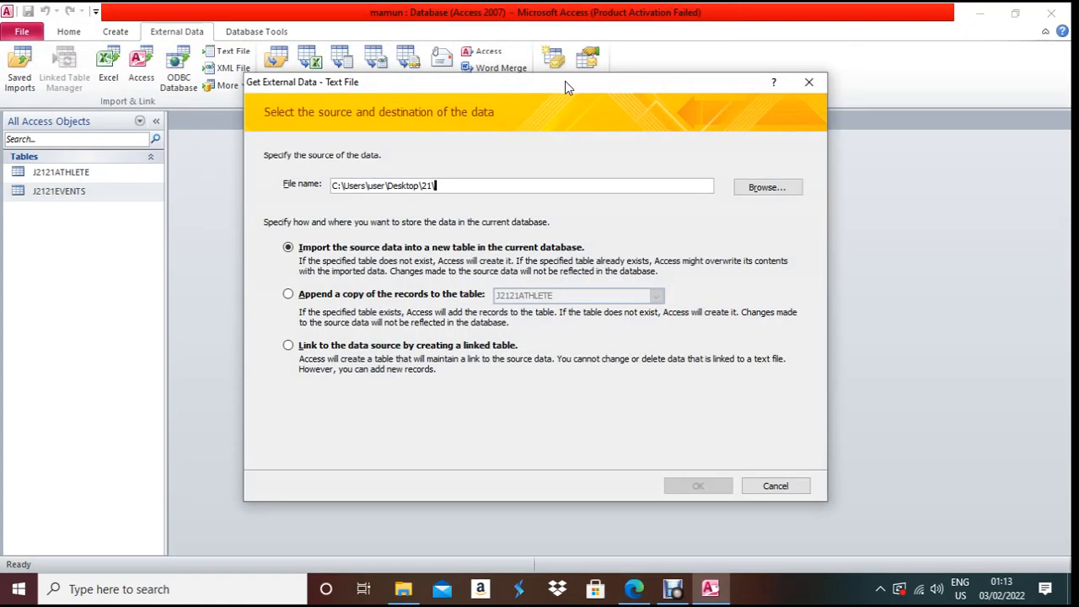
- Choose J2121RESULTS as a new table, using the first row as field names, and open the import specification
{"action": "left_click", "coordinate": [794, 192]}
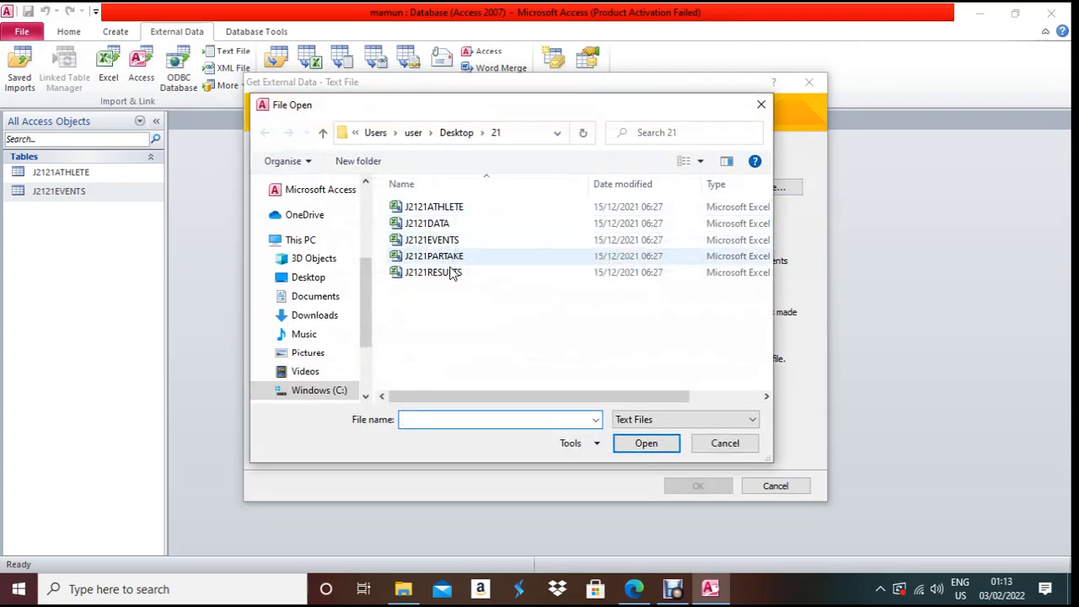
{"action": "double_click", "coordinate": [447, 272]}
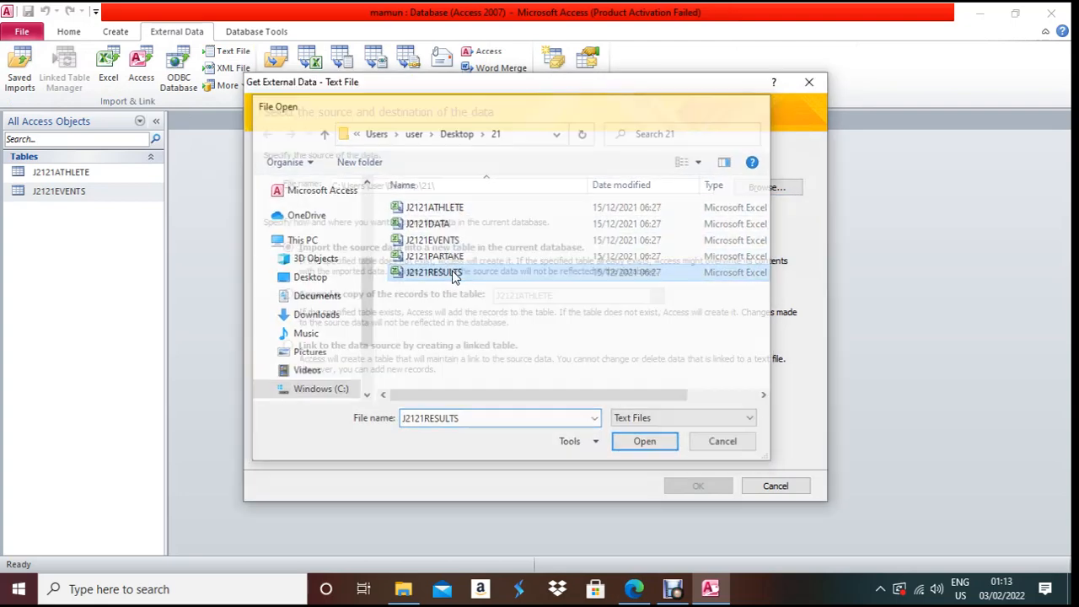
{"action": "left_click", "coordinate": [689, 485]}
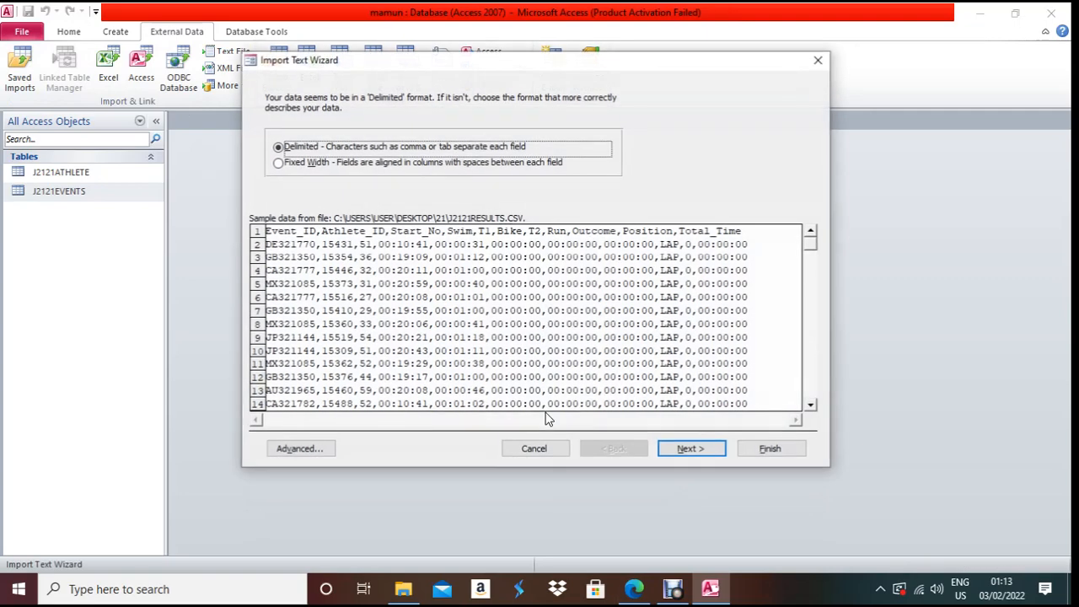
{"action": "left_click", "coordinate": [706, 449]}
{"action": "left_click", "coordinate": [353, 179]}
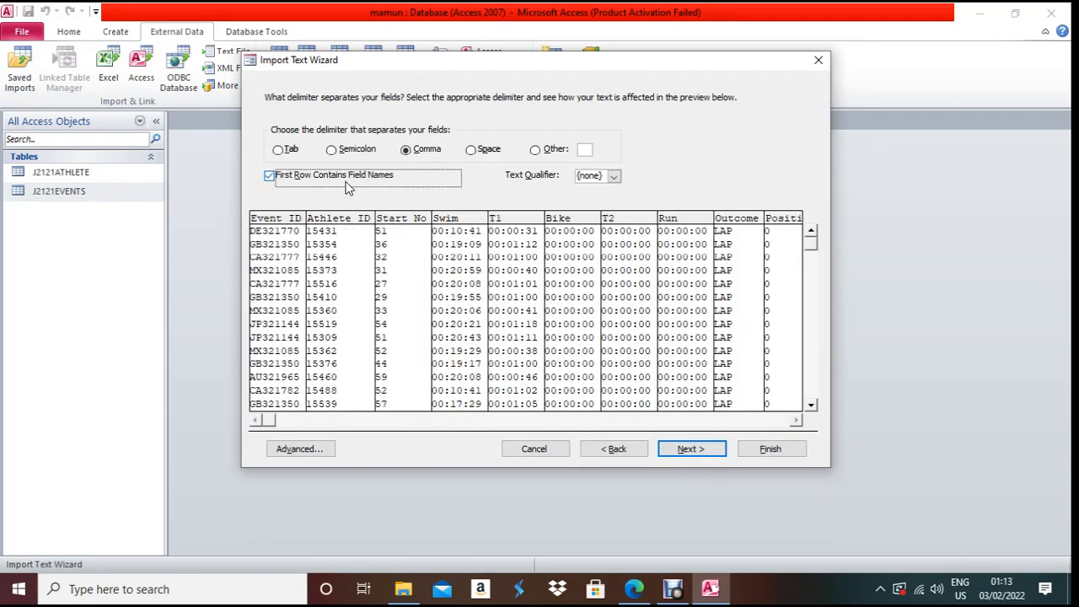
{"action": "left_click", "coordinate": [692, 449]}
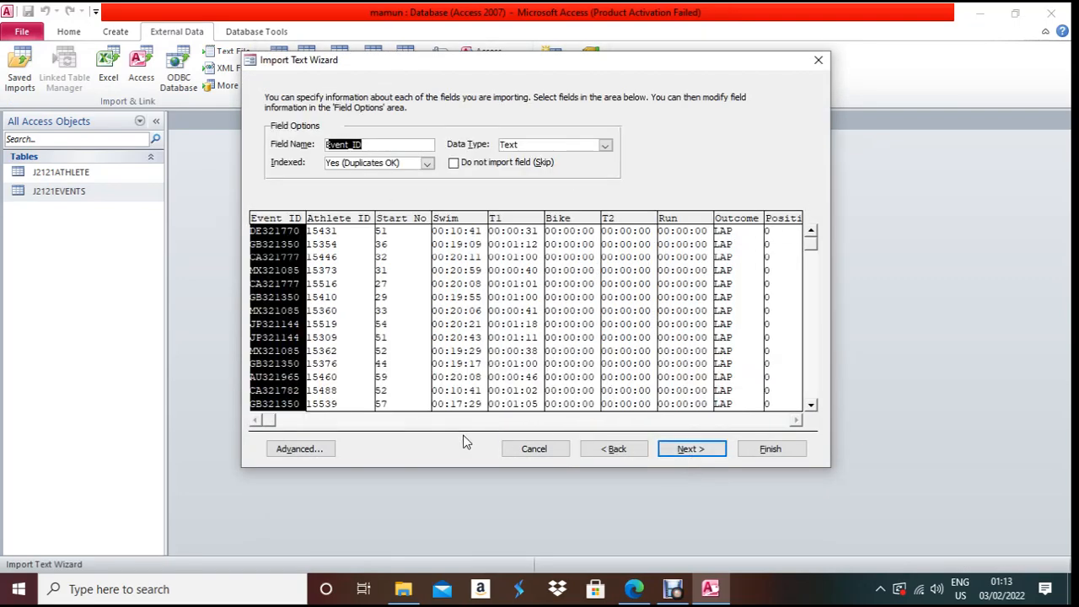
{"action": "left_click", "coordinate": [334, 450]}
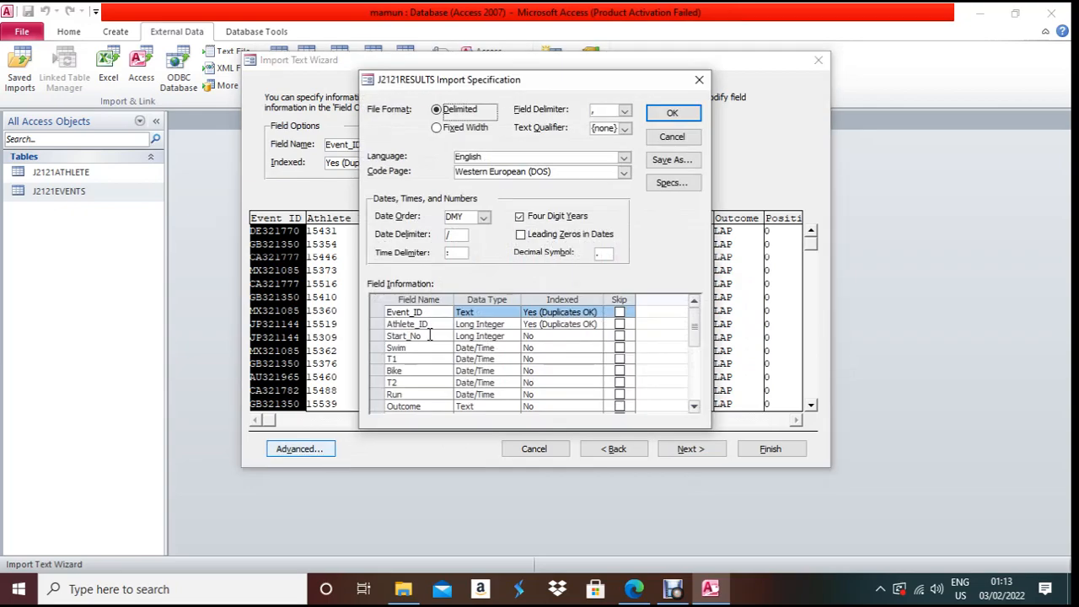
- Set Start_No's data type to Integer in the Field Information grid
{"action": "left_click", "coordinate": [640, 590]}
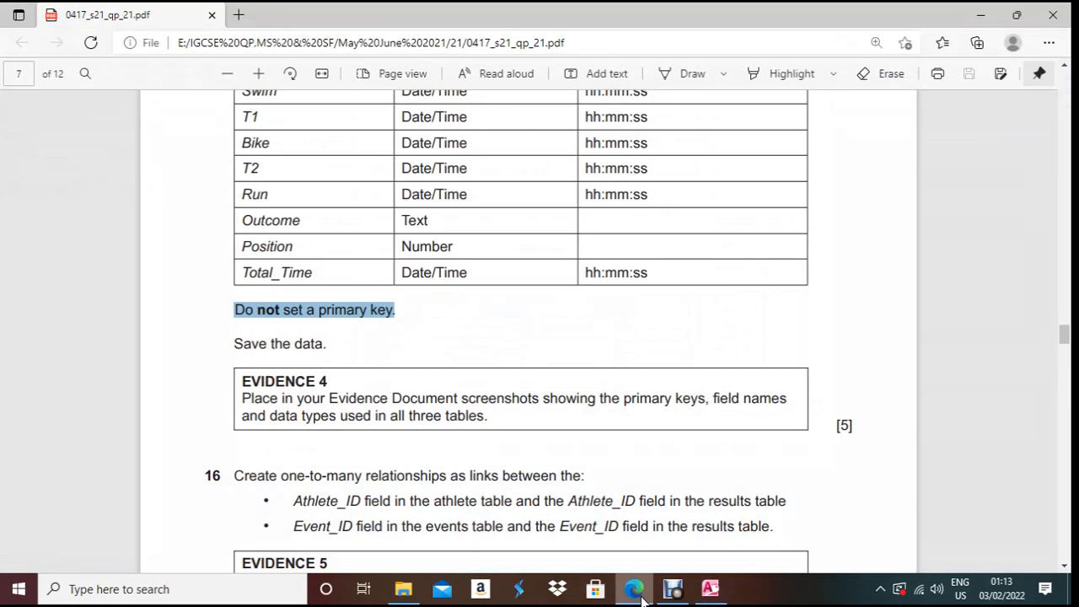
{"action": "scroll", "coordinate": [521, 331], "scroll_direction": "up", "scroll_amount": 3}
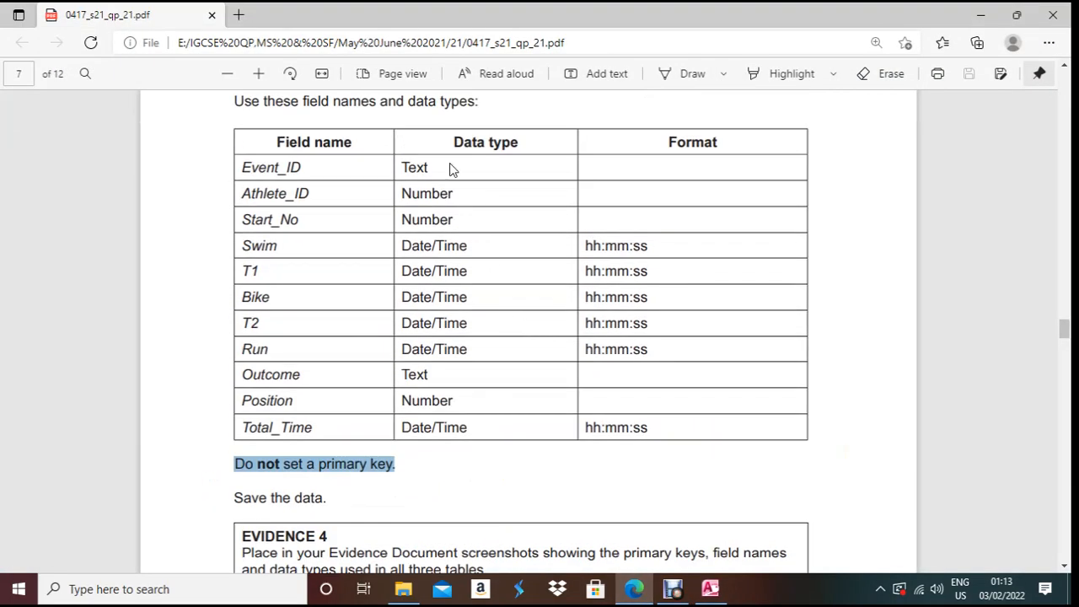
{"action": "left_click", "coordinate": [634, 589]}
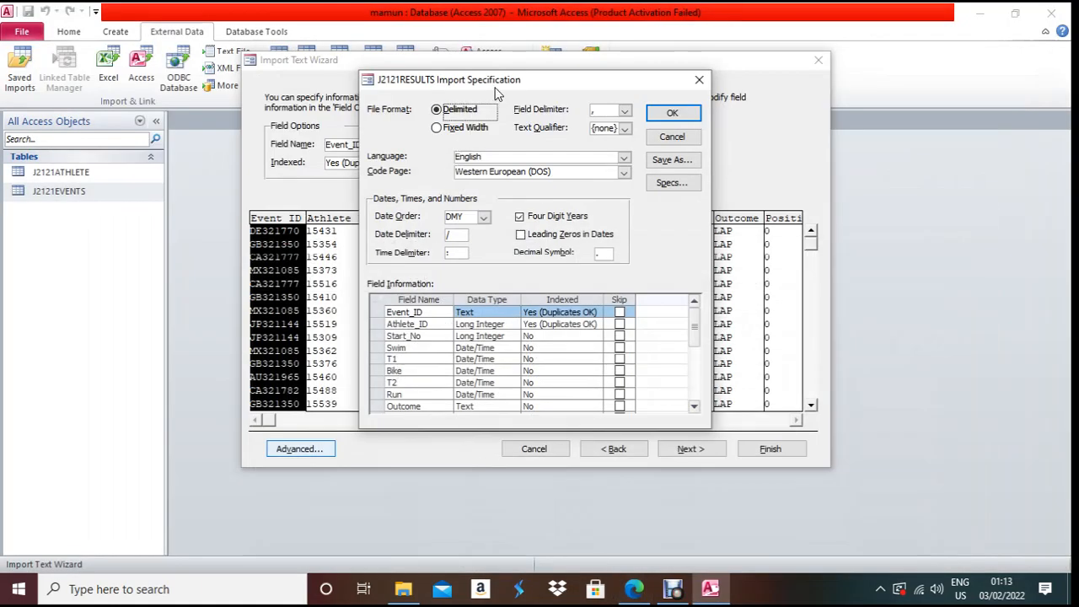
{"action": "left_click_drag", "start_coordinate": [502, 75], "coordinate": [671, 69]}
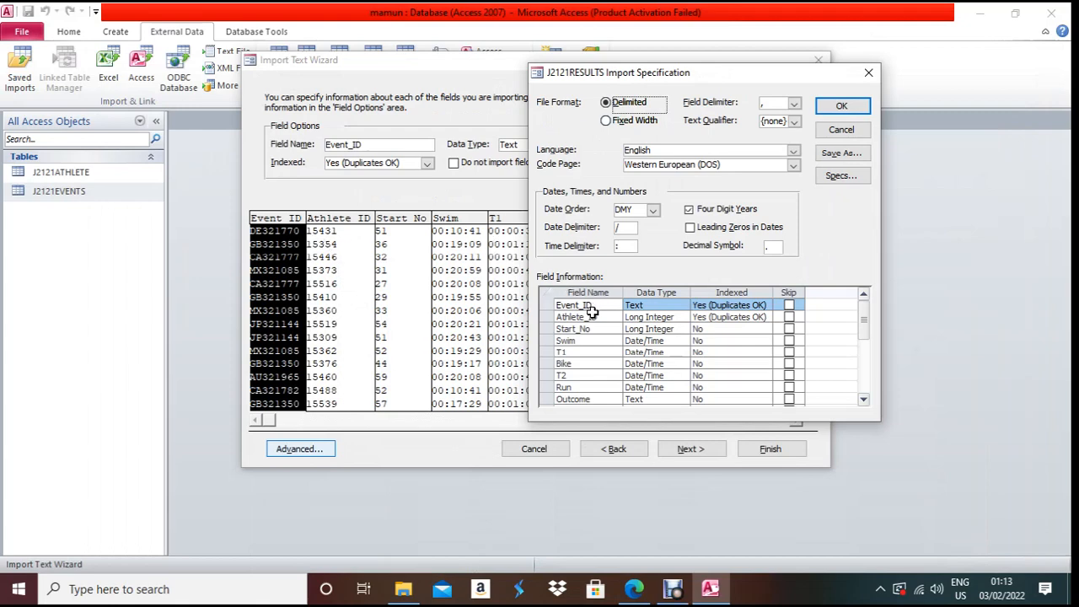
{"action": "left_click", "coordinate": [662, 317]}
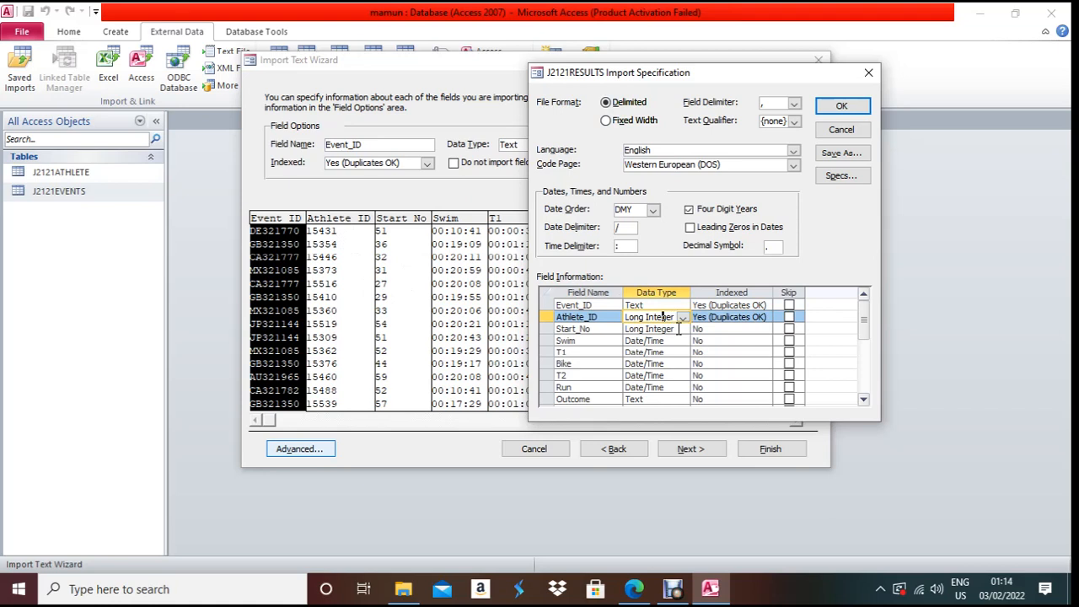
{"action": "left_click", "coordinate": [678, 328]}
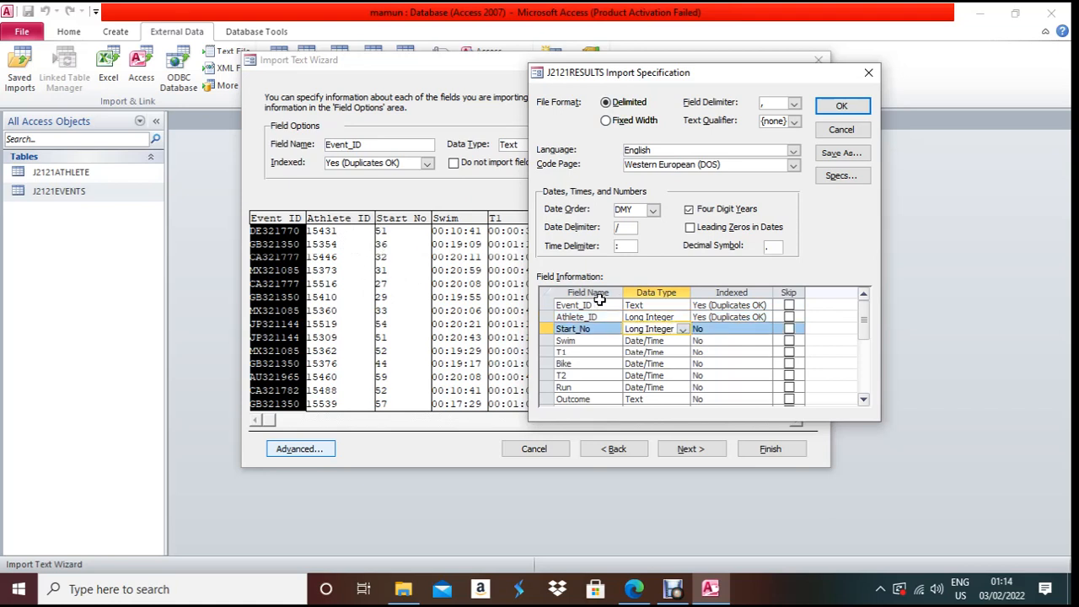
{"action": "left_click", "coordinate": [683, 330]}
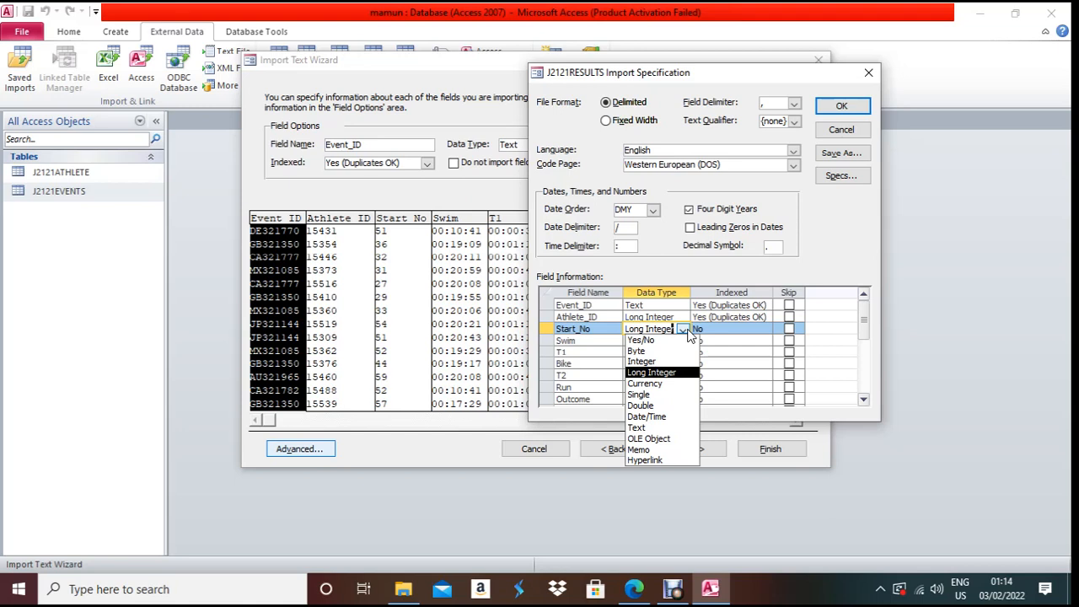
{"action": "left_click", "coordinate": [684, 361]}
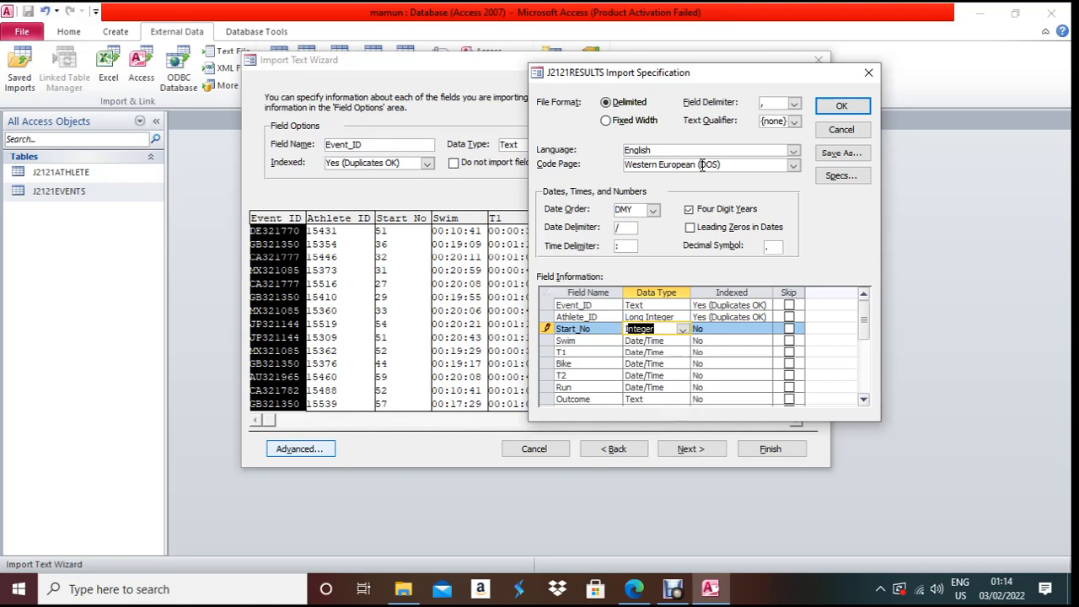
- Set Position's data type to Integer, check the field table in the PDF, and confirm the specification
{"action": "left_click_drag", "start_coordinate": [738, 76], "coordinate": [453, 91]}
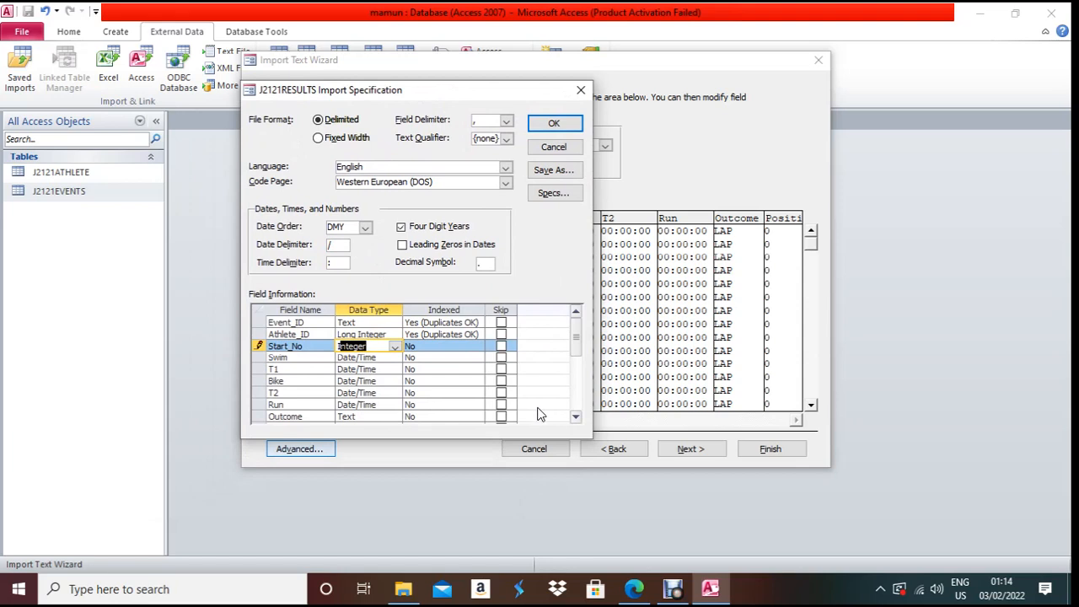
{"action": "left_click", "coordinate": [577, 416]}
{"action": "left_click", "coordinate": [577, 416]}
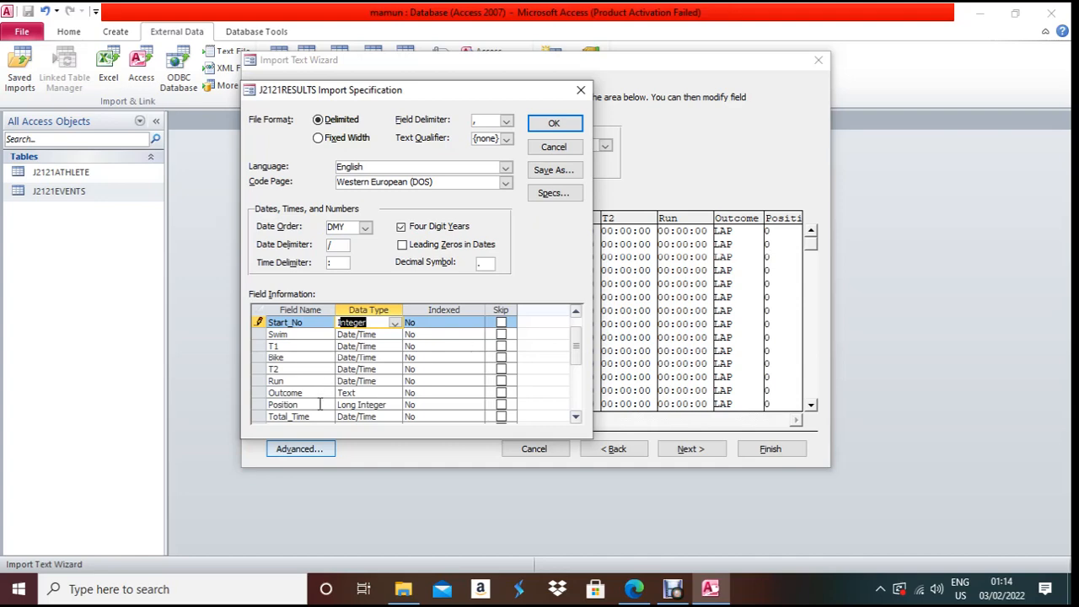
{"action": "left_click", "coordinate": [367, 405]}
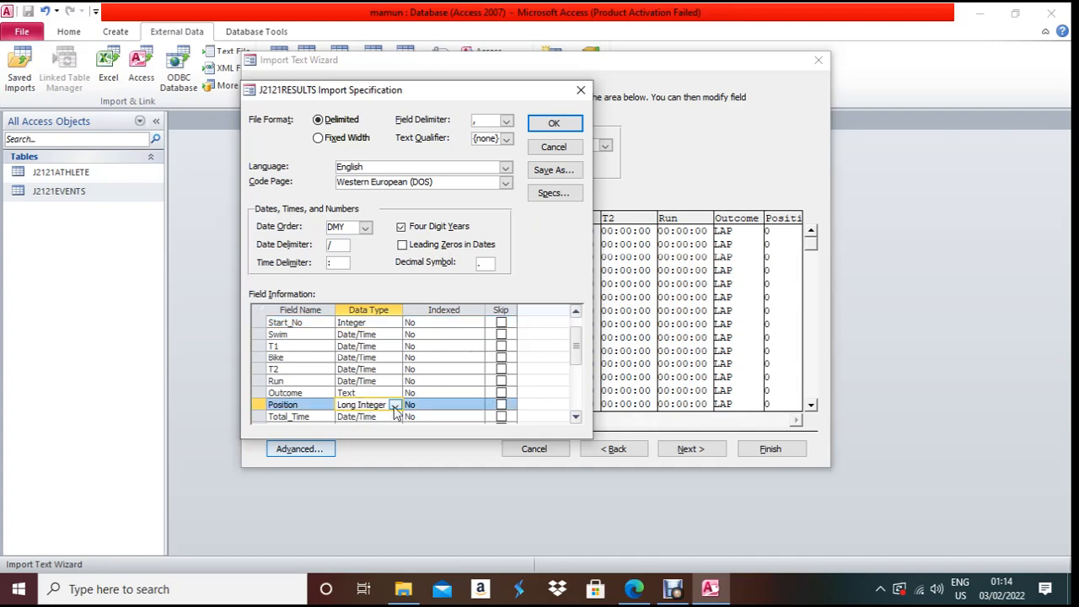
{"action": "left_click", "coordinate": [634, 588]}
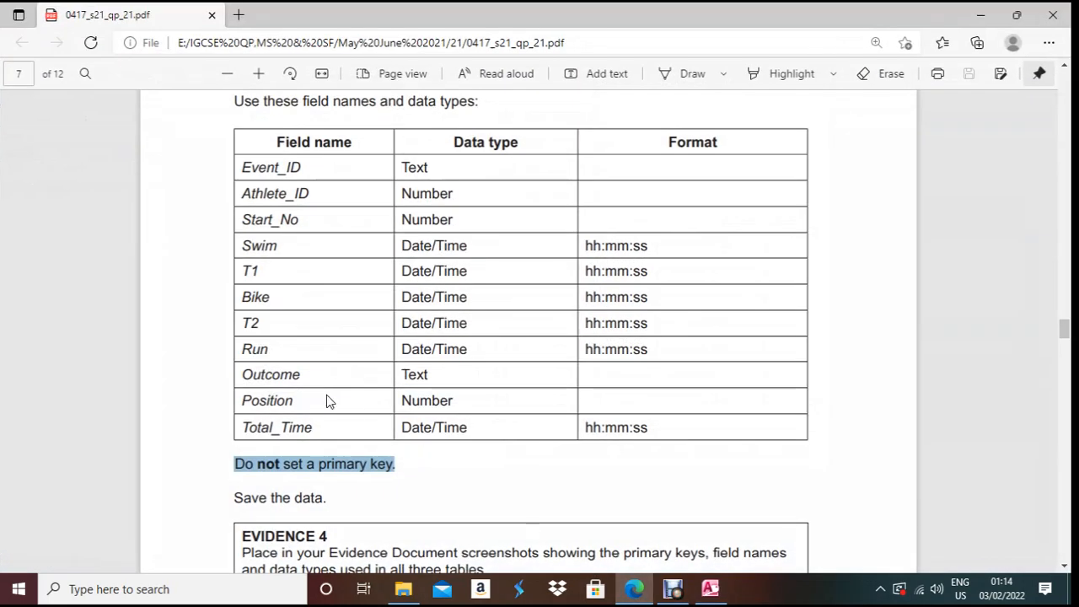
{"action": "left_click", "coordinate": [709, 588]}
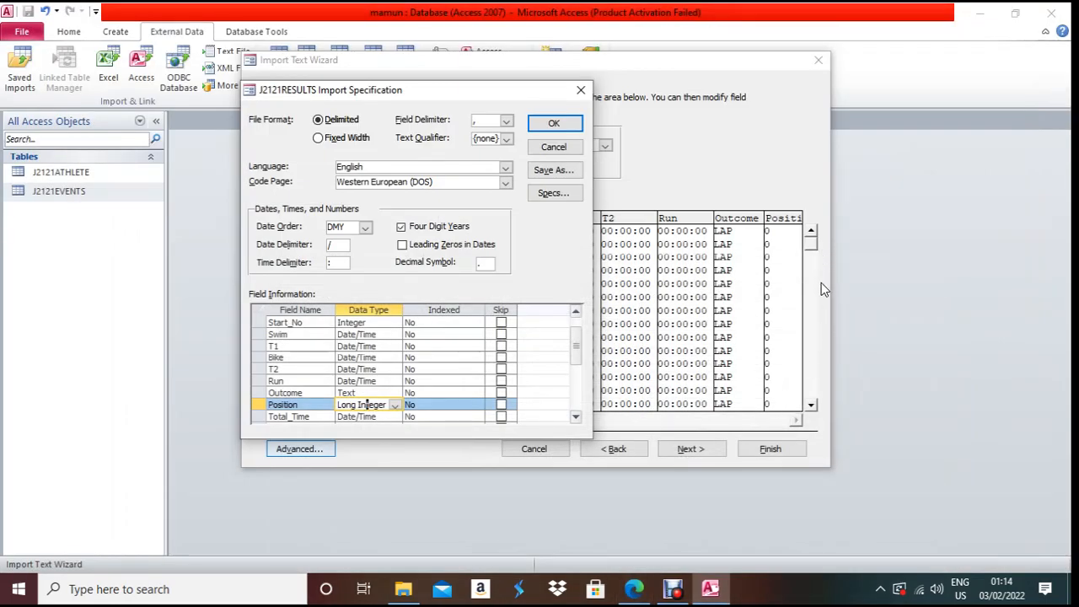
{"action": "left_click", "coordinate": [398, 405]}
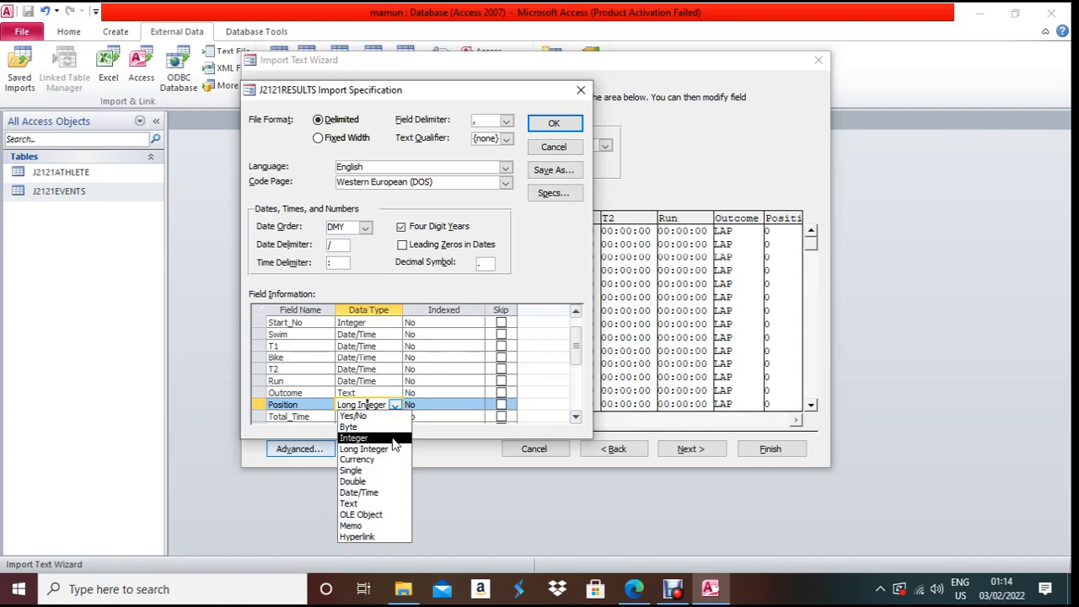
{"action": "left_click", "coordinate": [392, 440]}
{"action": "left_click", "coordinate": [363, 416]}
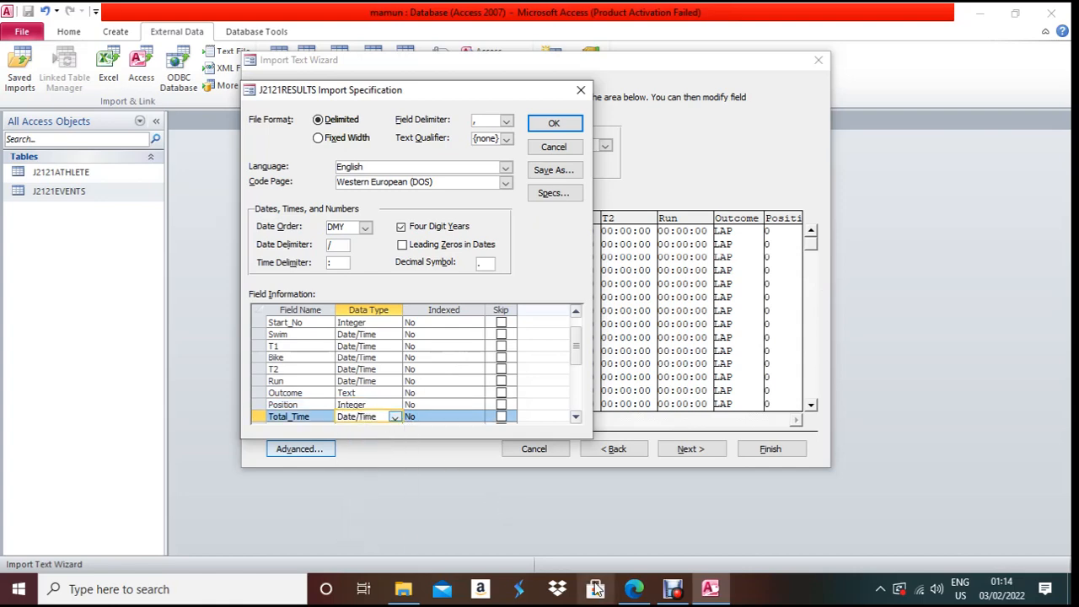
{"action": "left_click", "coordinate": [631, 594]}
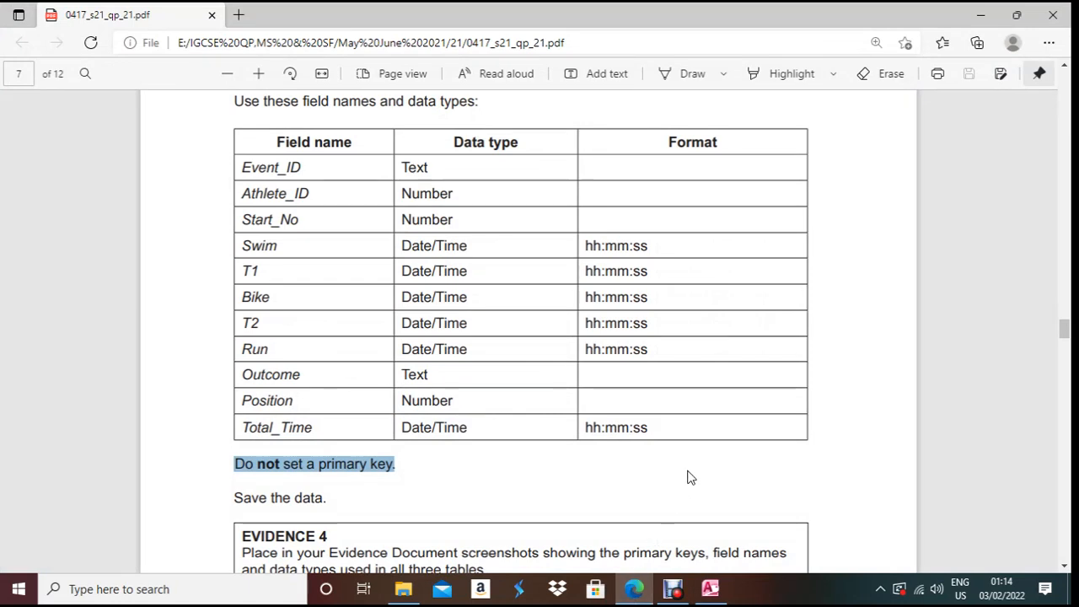
{"action": "left_click", "coordinate": [670, 588]}
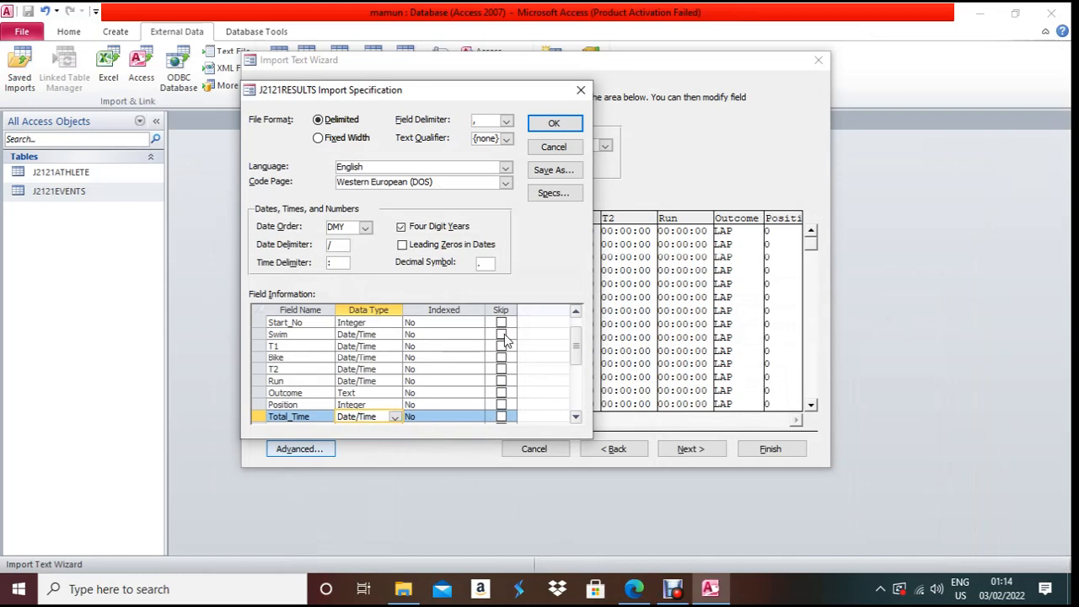
{"action": "left_click", "coordinate": [555, 125]}
- Import J2121RESULTS with no primary key and finish without saving the import steps
{"action": "left_click", "coordinate": [699, 449]}
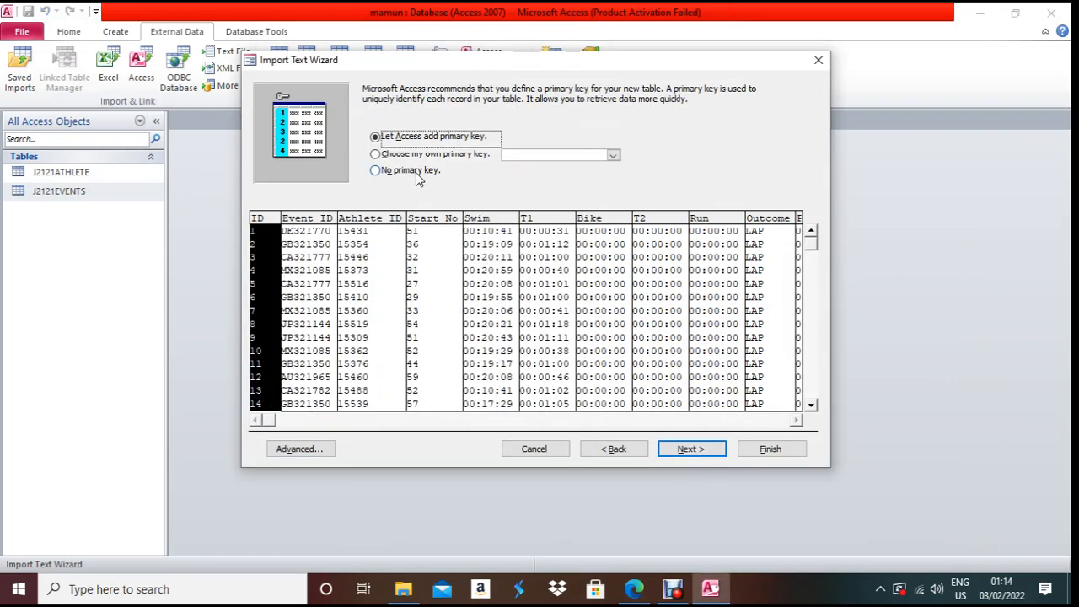
{"action": "left_click", "coordinate": [416, 172]}
{"action": "left_click", "coordinate": [712, 447]}
{"action": "left_click", "coordinate": [765, 450]}
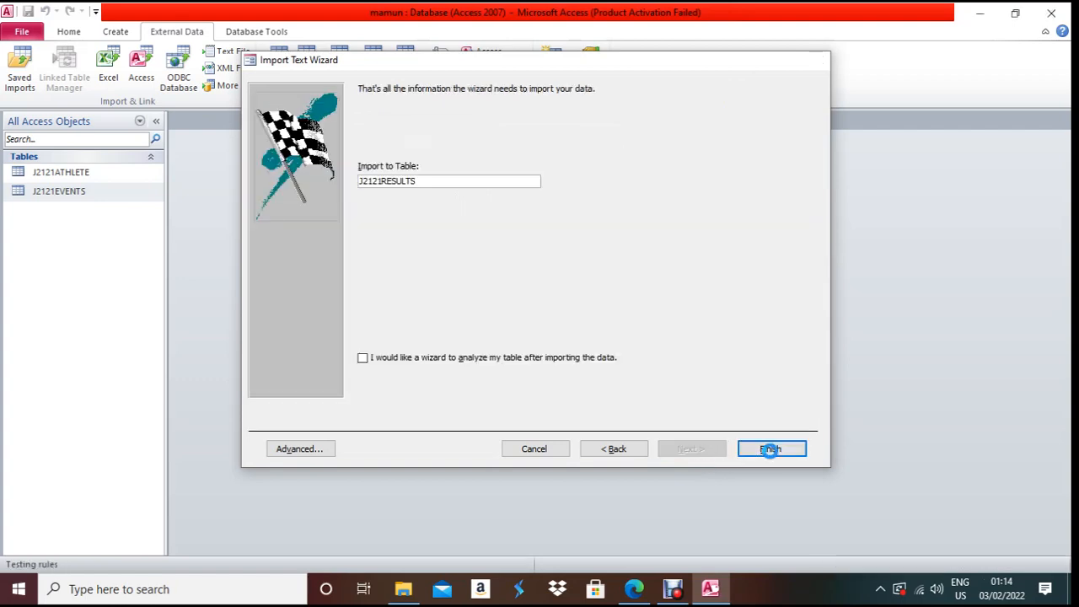
{"action": "left_click", "coordinate": [774, 488]}
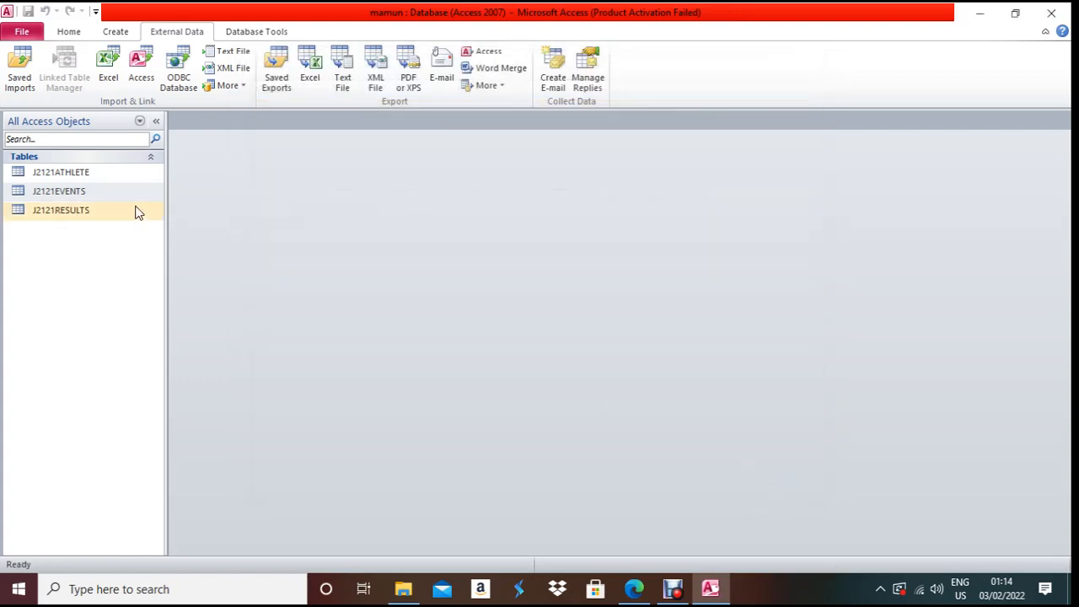
- Copy the hh:mm:ss time formats for Swim through Run from the task sheet and return to the J2121RESULTS table
{"action": "left_click", "coordinate": [633, 588]}
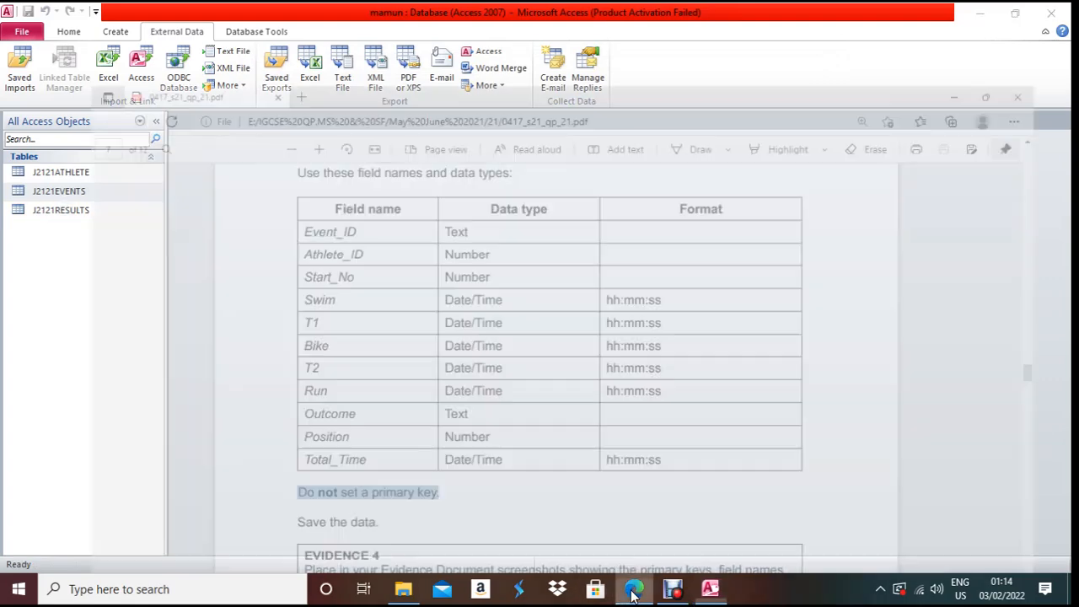
{"action": "left_click_drag", "start_coordinate": [607, 245], "coordinate": [652, 386]}
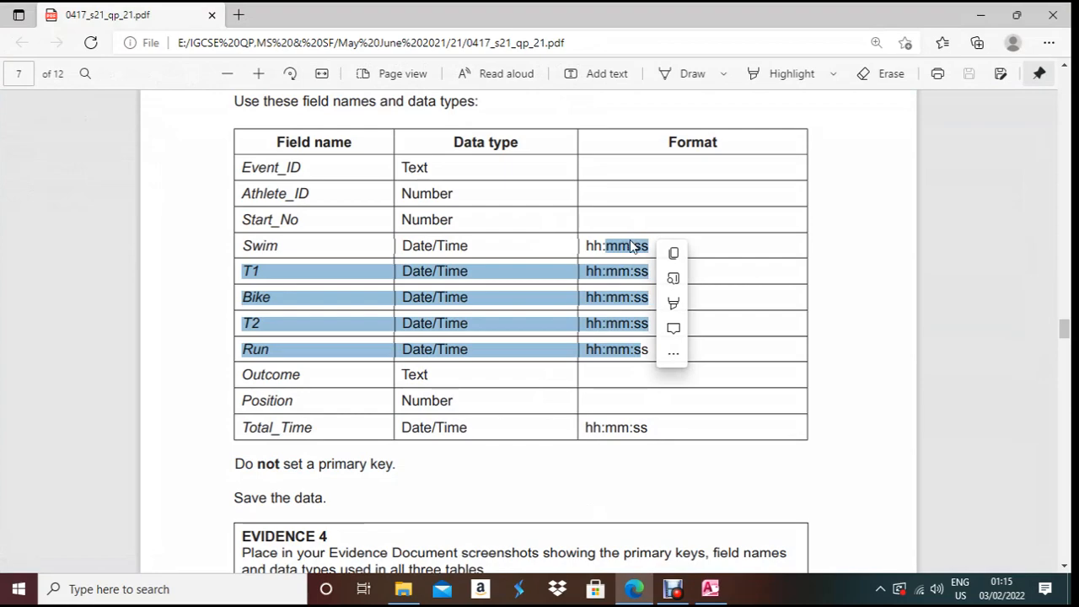
{"action": "key", "text": "ctrl+c"}
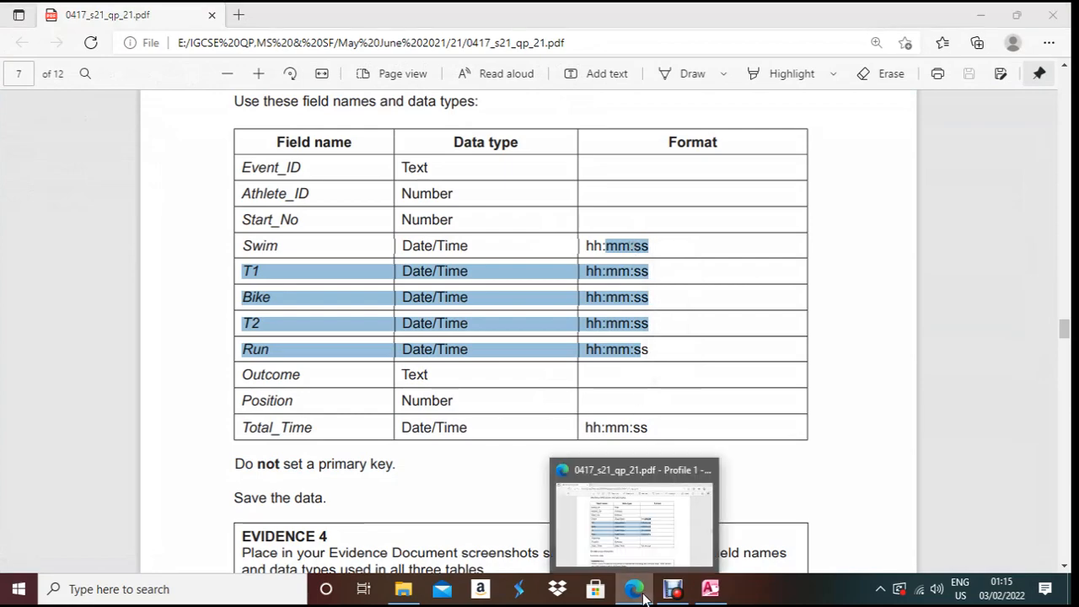
{"action": "left_click", "coordinate": [641, 590]}
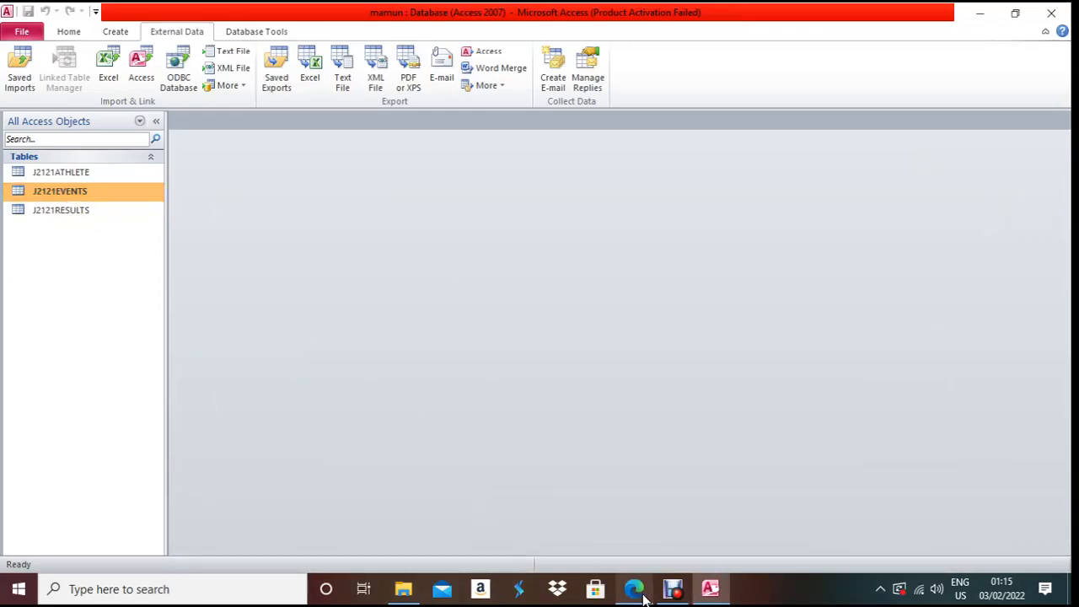
{"action": "left_click", "coordinate": [642, 593]}
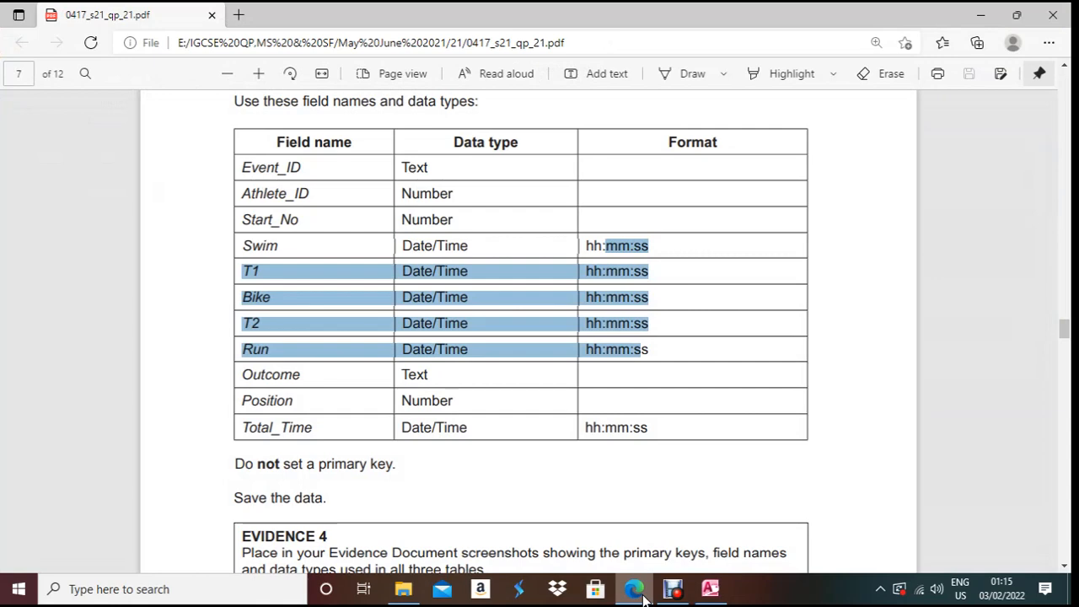
{"action": "left_click", "coordinate": [642, 593]}
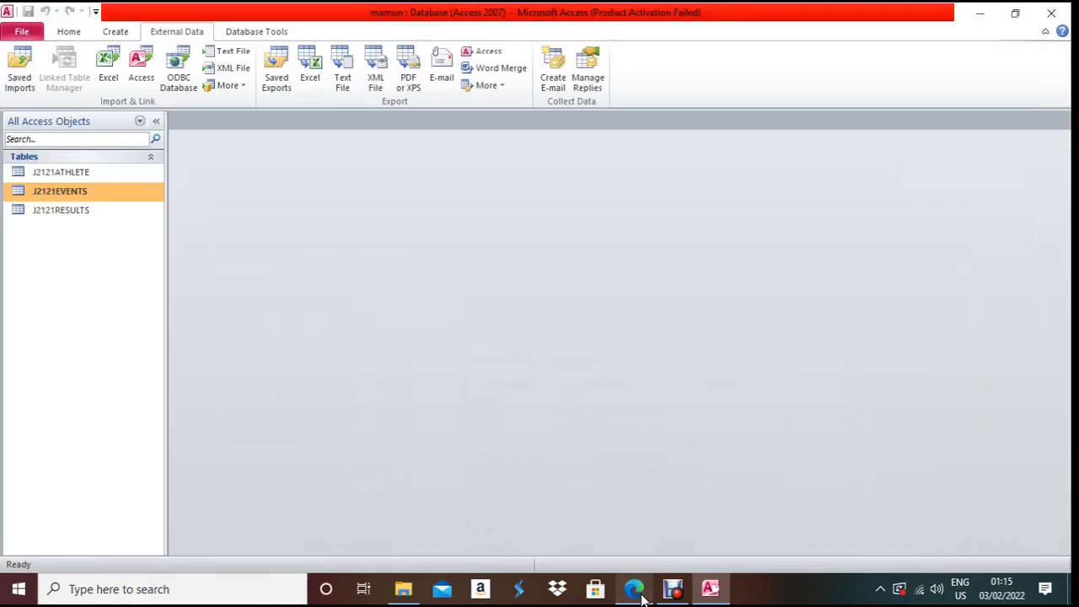
{"action": "right_click", "coordinate": [56, 217]}
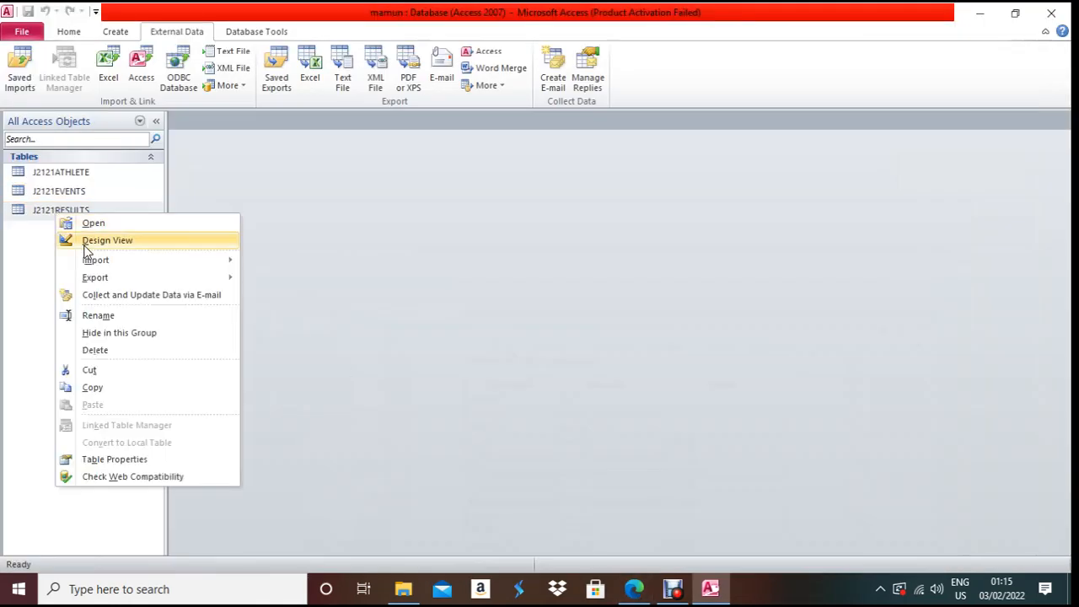
- In Design View, replace Swim's General Date format with hh:mm:ss
{"action": "left_click", "coordinate": [84, 240]}
{"action": "left_click", "coordinate": [362, 196]}
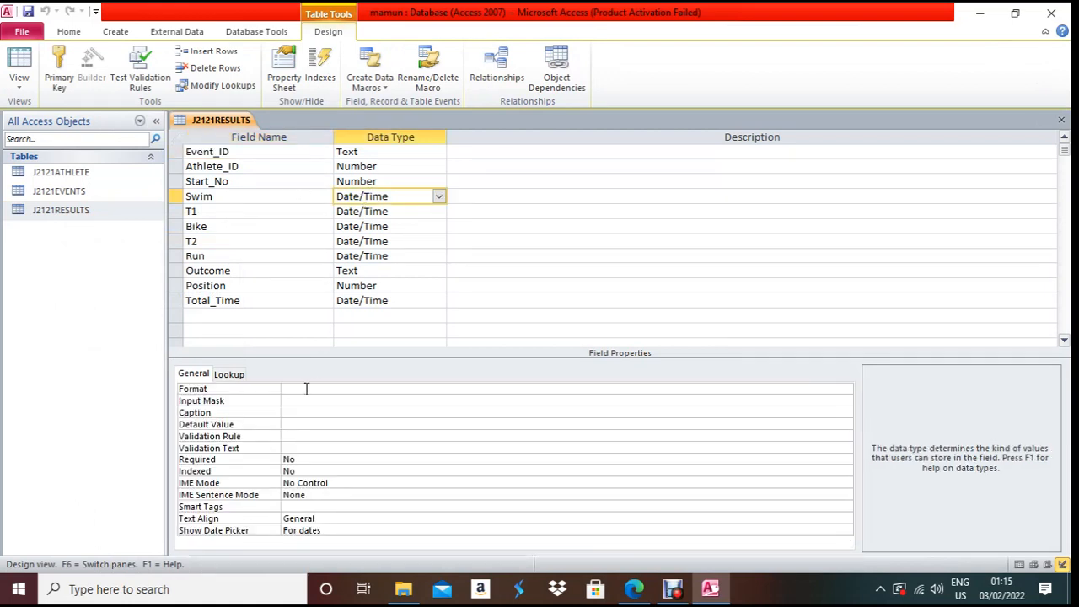
{"action": "left_click", "coordinate": [306, 389]}
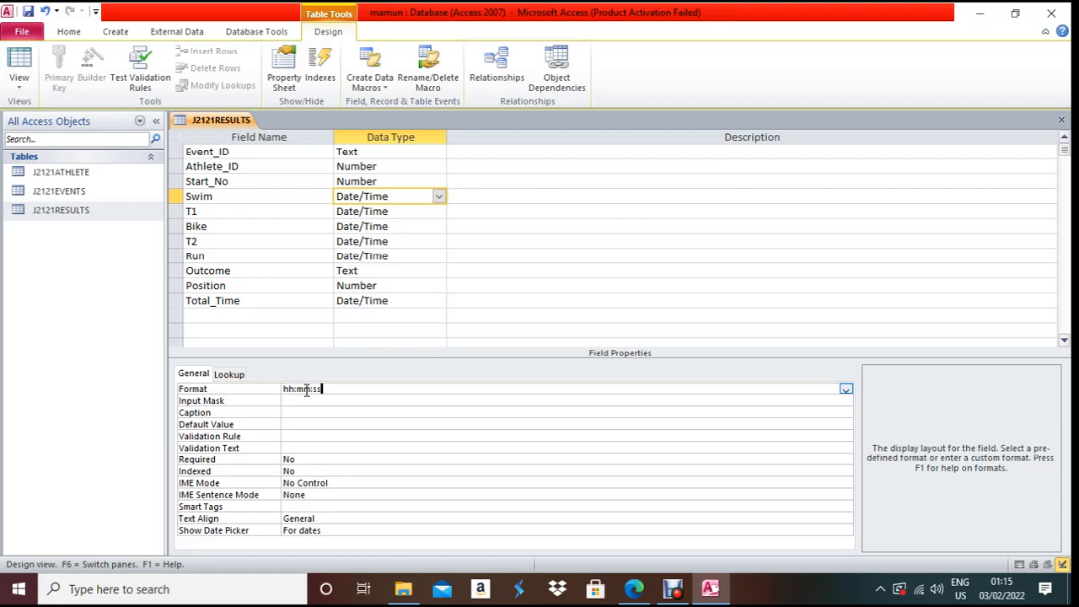
{"action": "left_click_drag", "start_coordinate": [326, 389], "coordinate": [229, 389]}
{"action": "double_click", "coordinate": [332, 389]}
{"action": "left_click", "coordinate": [345, 388]}
{"action": "left_click", "coordinate": [217, 390]}
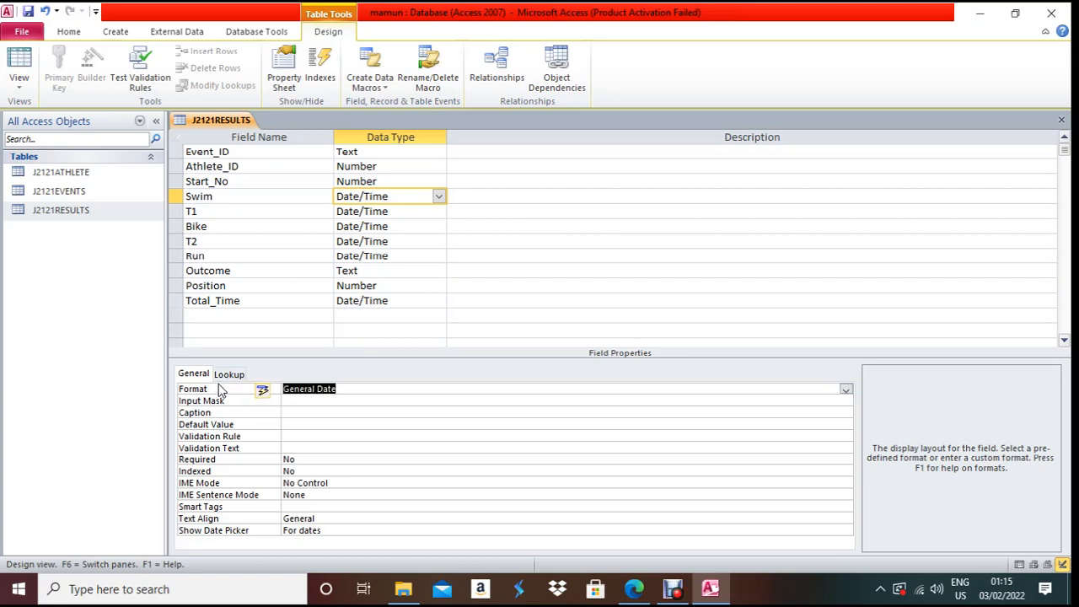
{"action": "key", "text": "BackSpace"}
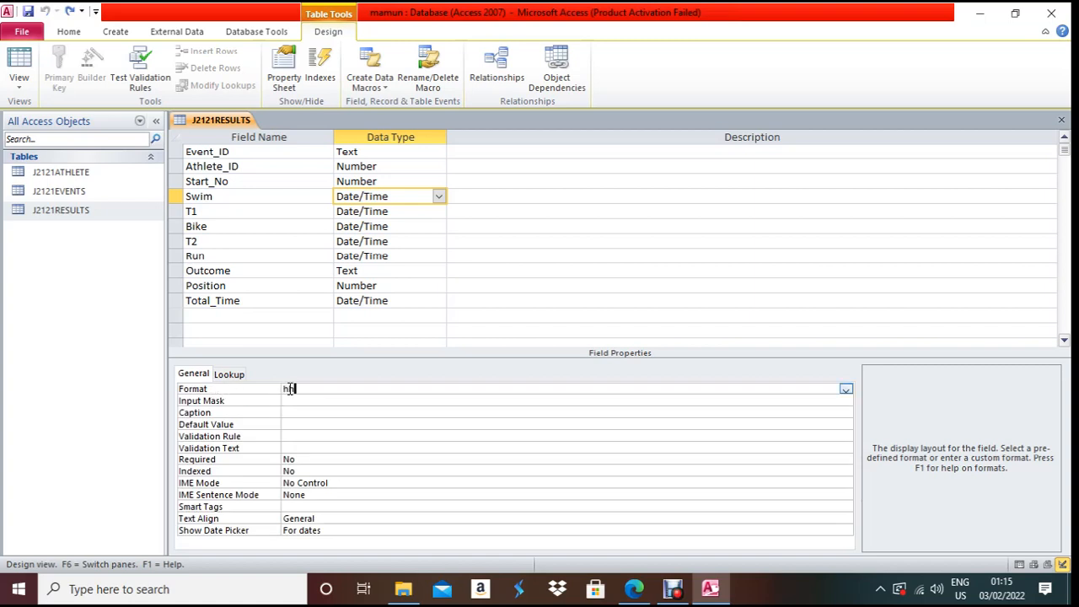
{"action": "type", "text": ":mm:ss"}
{"action": "left_click_drag", "start_coordinate": [328, 389], "coordinate": [267, 387]}
{"action": "key", "text": "ctrl+c"}
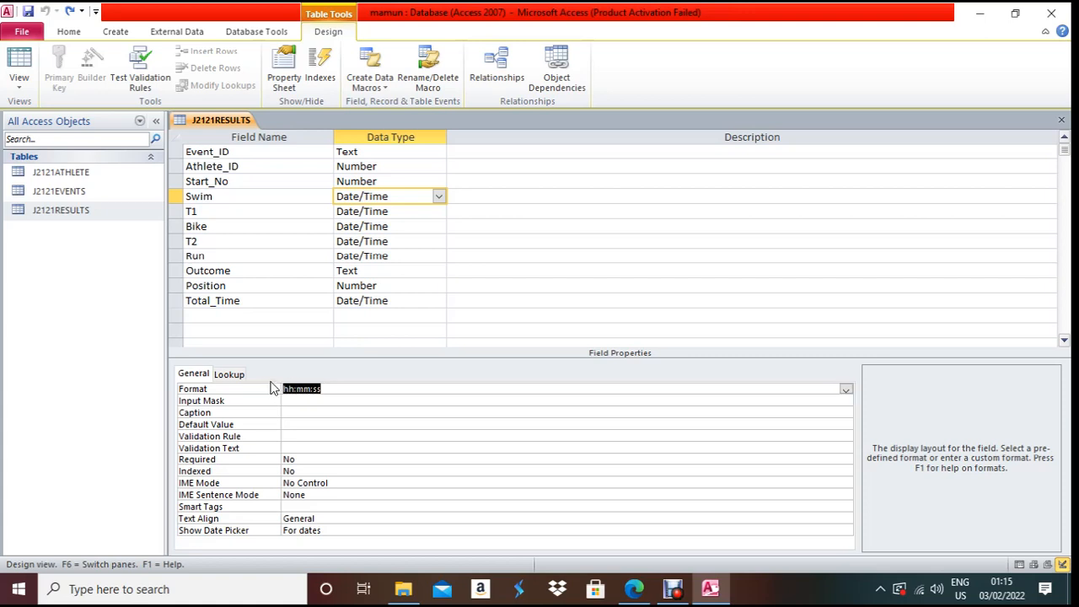
- Give the T1, Bike and T2 fields the hh:mm:ss format
{"action": "left_click", "coordinate": [367, 212]}
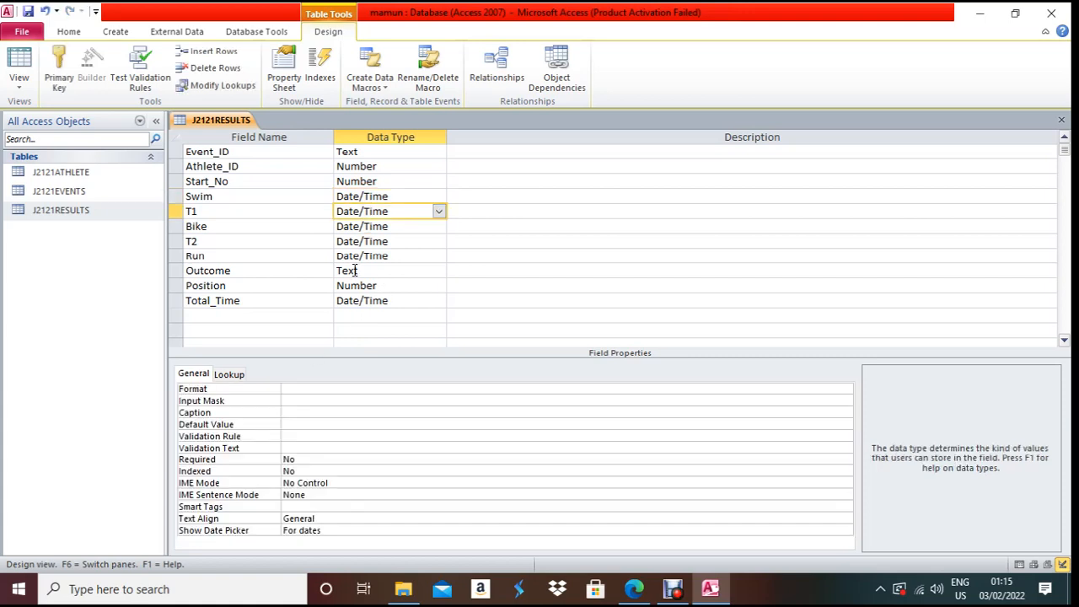
{"action": "left_click", "coordinate": [326, 388]}
{"action": "key", "text": "ctrl+v"}
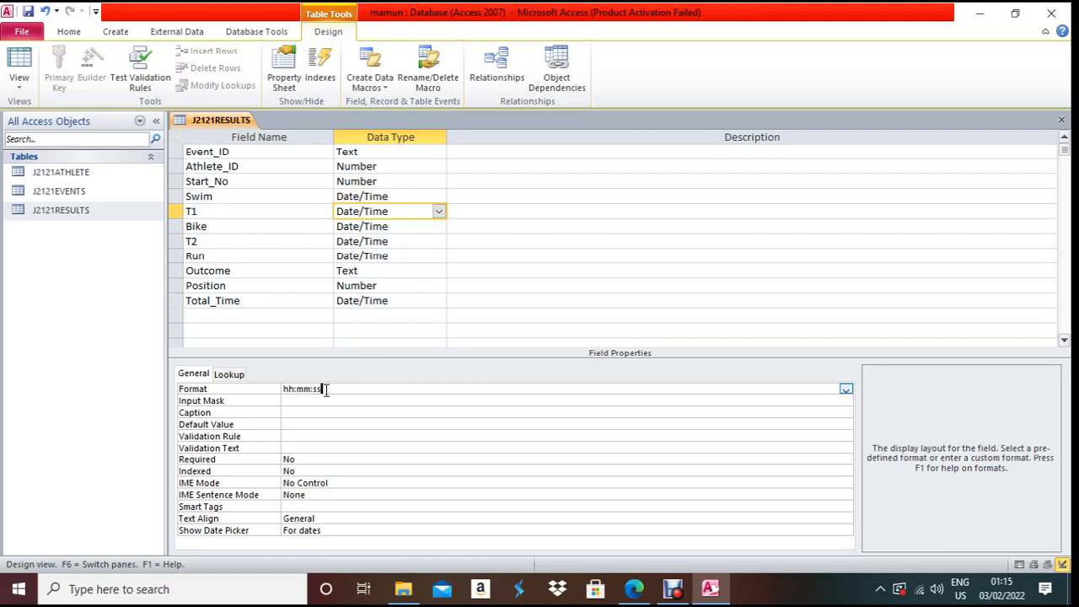
{"action": "left_click", "coordinate": [369, 226]}
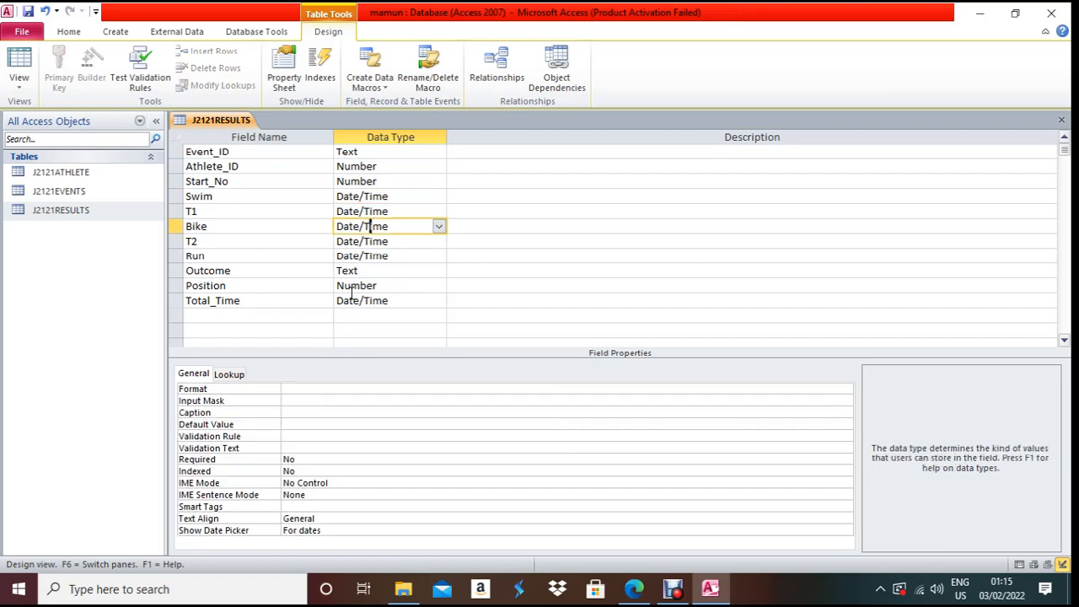
{"action": "left_click", "coordinate": [306, 387]}
{"action": "key", "text": "ctrl+v"}
{"action": "left_click", "coordinate": [373, 241]}
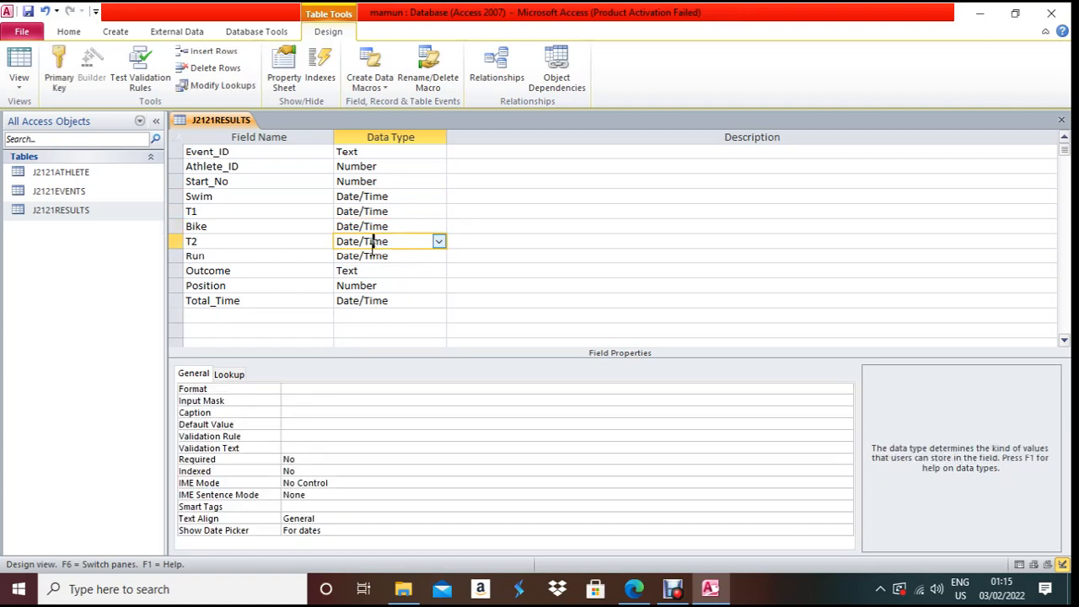
{"action": "left_click", "coordinate": [304, 388]}
{"action": "key", "text": "ctrl+v"}
- Give Run and Total_Time the hh:mm:ss format, then save and close the table design
{"action": "left_click", "coordinate": [363, 256]}
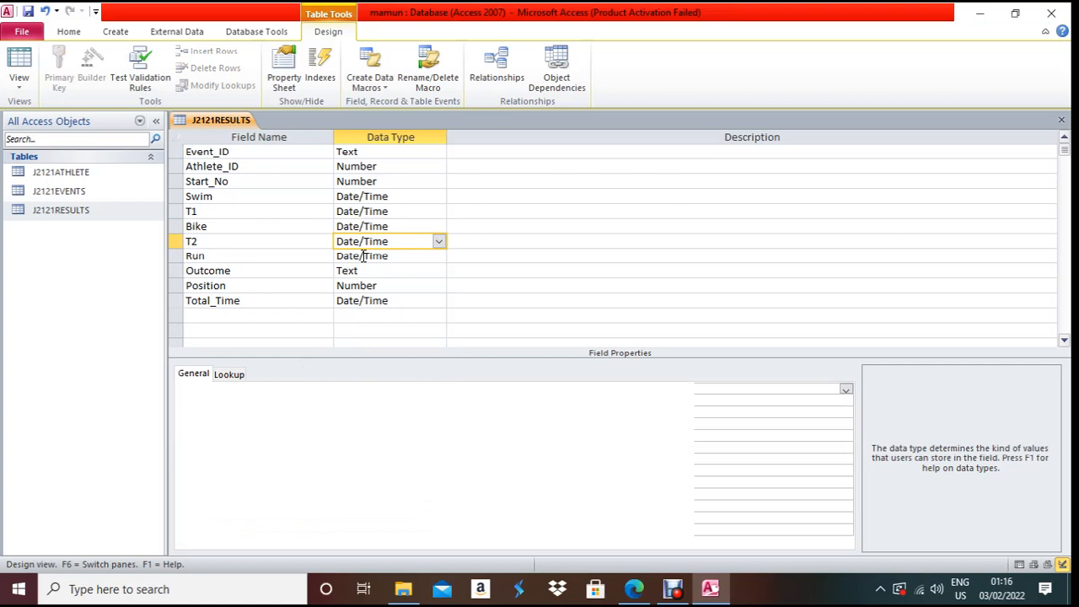
{"action": "left_click", "coordinate": [305, 391]}
{"action": "key", "text": "ctrl+v"}
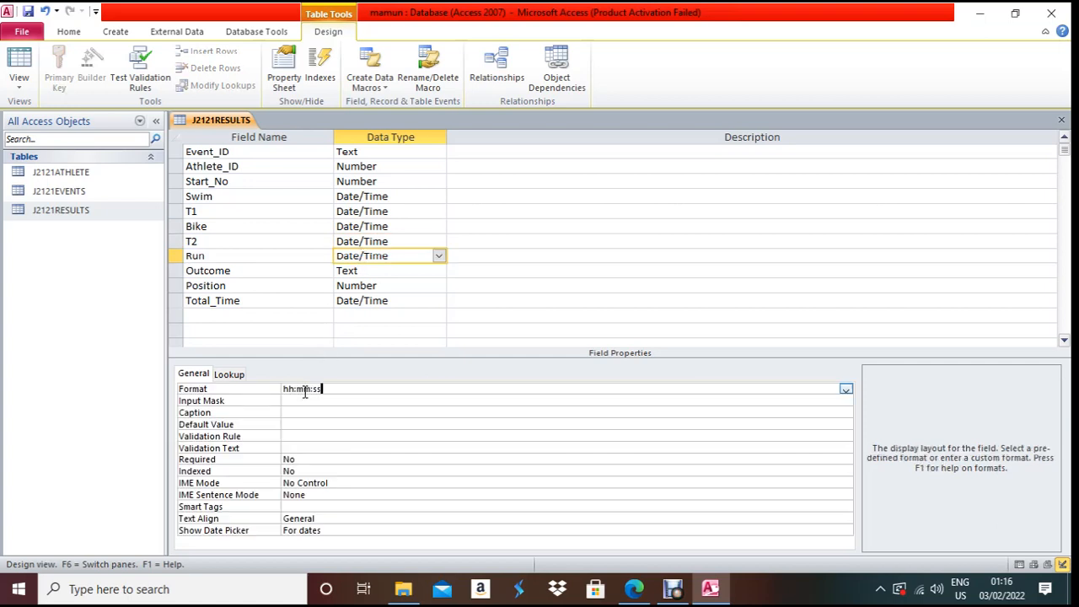
{"action": "left_click", "coordinate": [361, 300]}
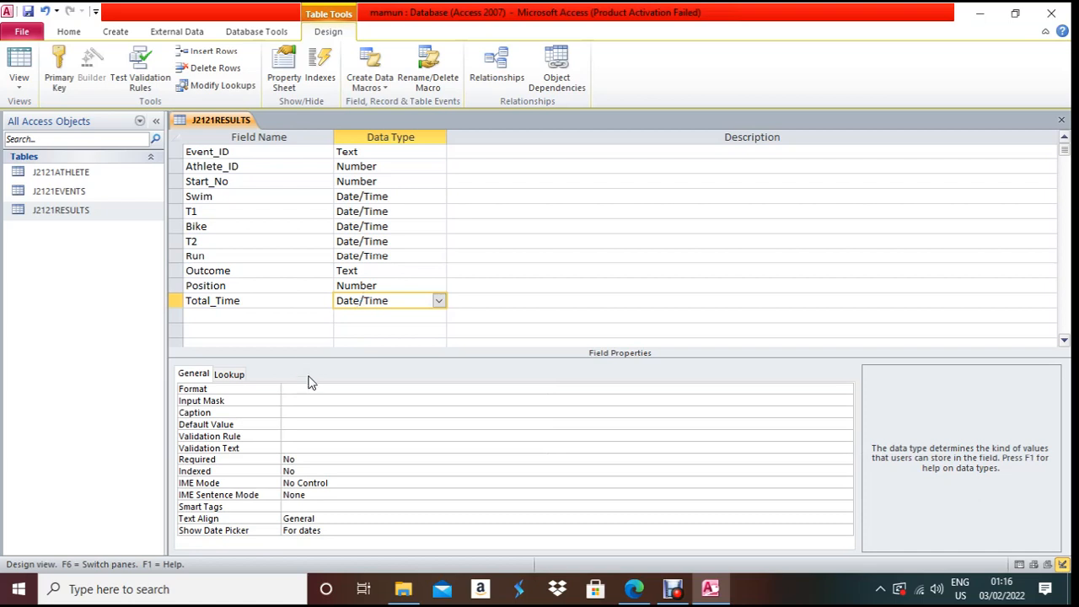
{"action": "left_click", "coordinate": [307, 391]}
{"action": "key", "text": "ctrl+v"}
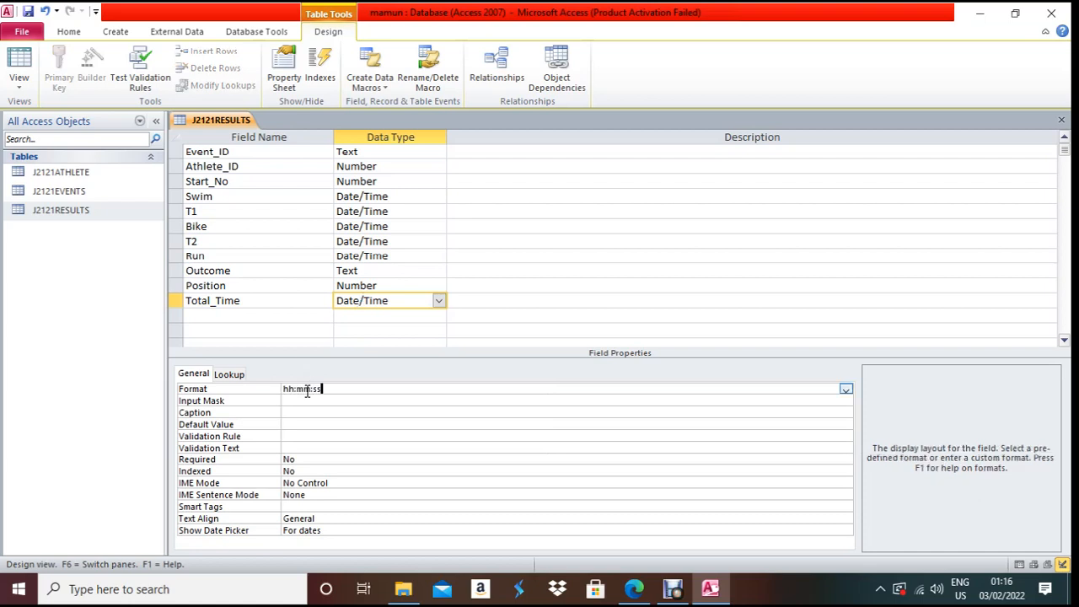
{"action": "left_click", "coordinate": [533, 283]}
{"action": "key", "text": "ctrl+s"}
{"action": "key", "text": "ctrl+w"}
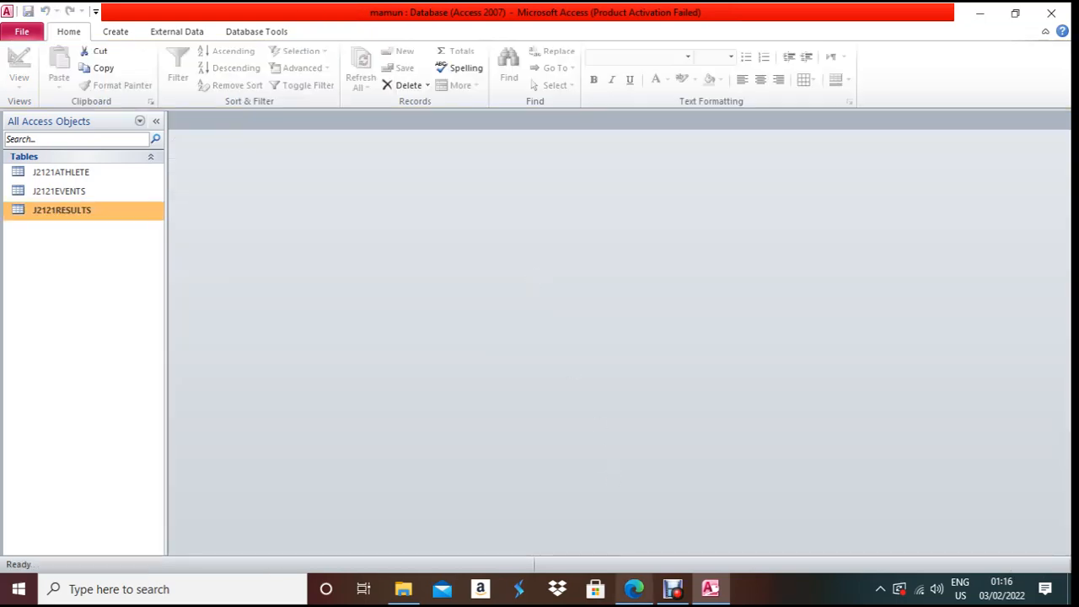
- Scroll the exam paper to question 16 on one-to-many table links, then return to Access
{"action": "left_click", "coordinate": [634, 589]}
{"action": "scroll", "coordinate": [583, 434], "scroll_direction": "down", "scroll_amount": 1}
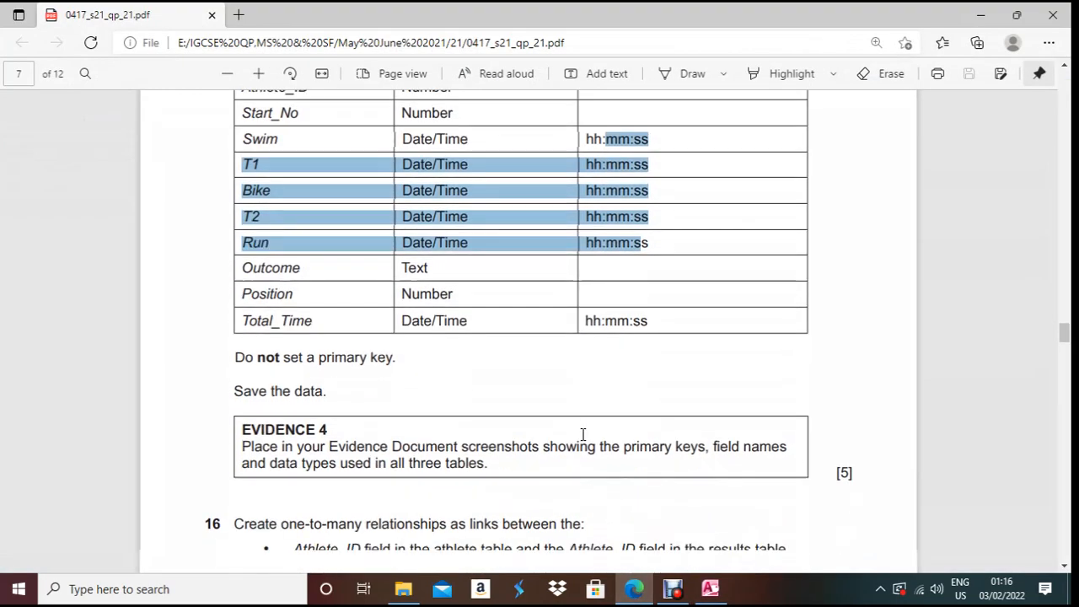
{"action": "scroll", "coordinate": [582, 434], "scroll_direction": "down", "scroll_amount": 2}
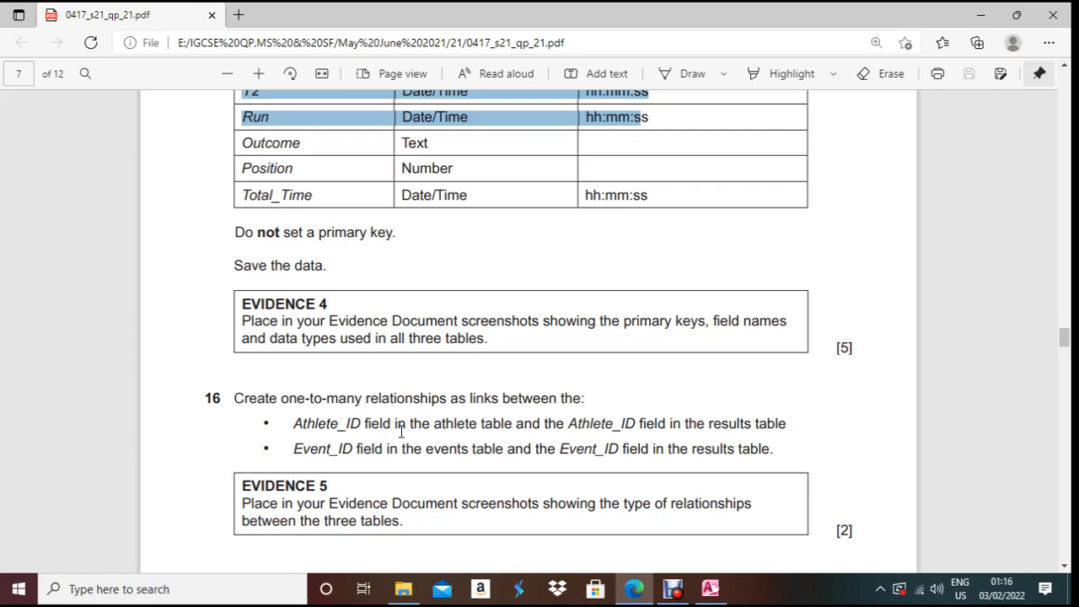
{"action": "key", "text": "alt+Tab"}
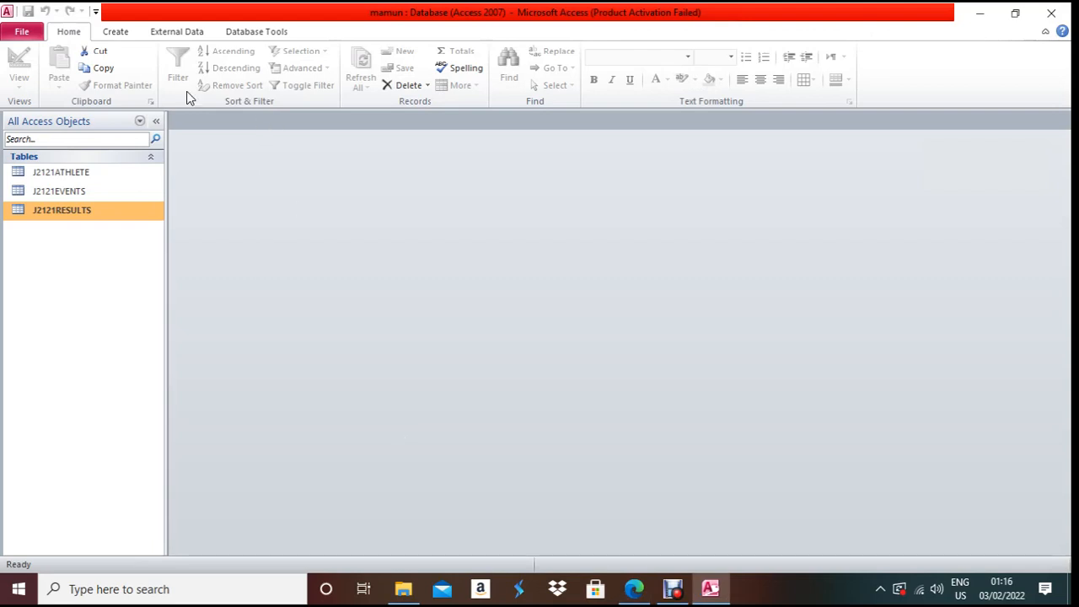
{"action": "left_click", "coordinate": [189, 31]}
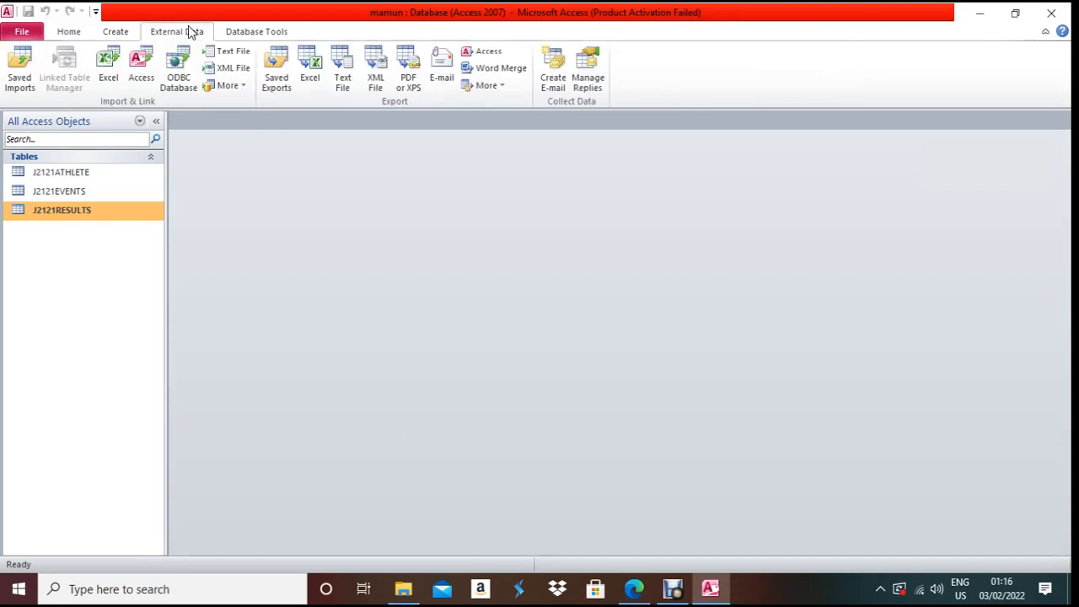
- Add J2121ATHLETE, J2121EVENTS and J2121RESULTS to Relationships and enlarge the events and results boxes
{"action": "left_click", "coordinate": [245, 31]}
{"action": "left_click", "coordinate": [199, 71]}
{"action": "left_click_drag", "start_coordinate": [530, 199], "coordinate": [506, 163]}
{"action": "left_click", "coordinate": [572, 336]}
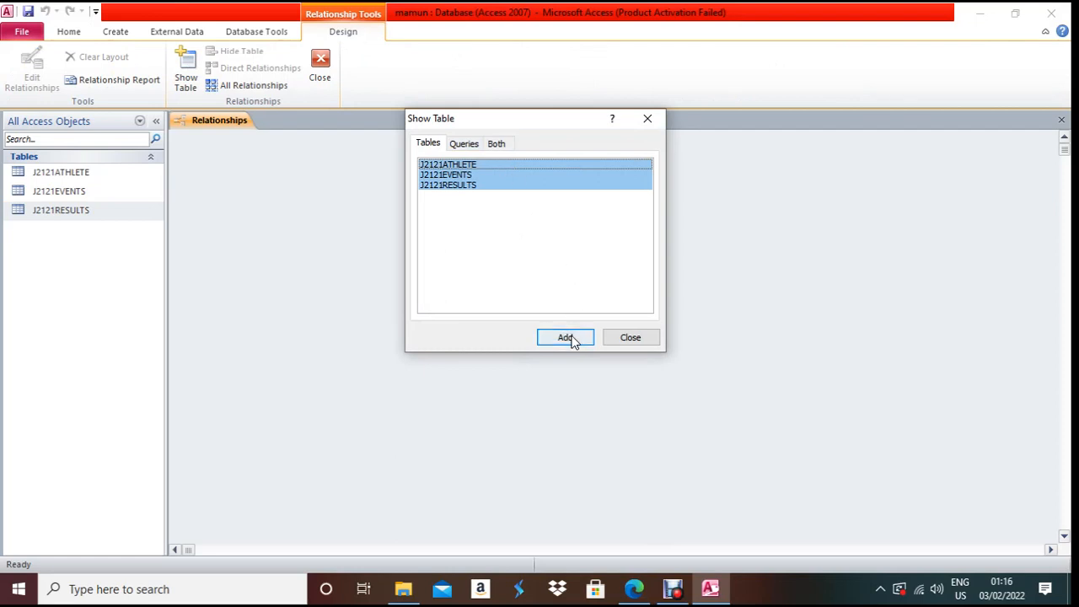
{"action": "left_click", "coordinate": [628, 338]}
{"action": "left_click_drag", "start_coordinate": [421, 250], "coordinate": [423, 334]}
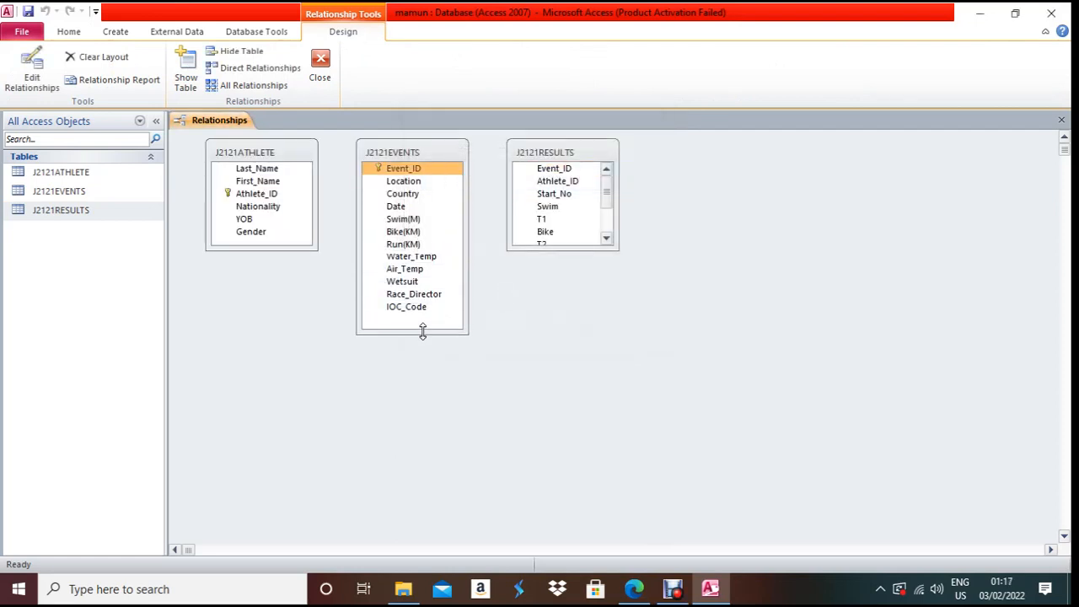
{"action": "left_click_drag", "start_coordinate": [564, 243], "coordinate": [559, 329]}
- Link J2121ATHLETE to J2121RESULTS one-to-many on Athlete_ID
{"action": "key", "text": "alt+Tab"}
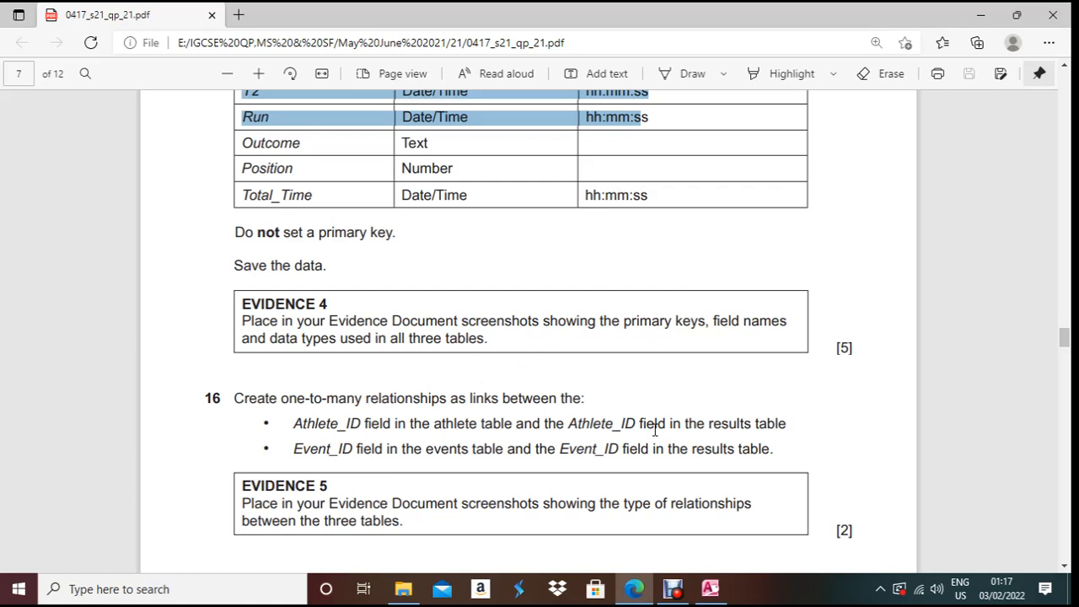
{"action": "key", "text": "alt+Tab"}
{"action": "left_click", "coordinate": [244, 194]}
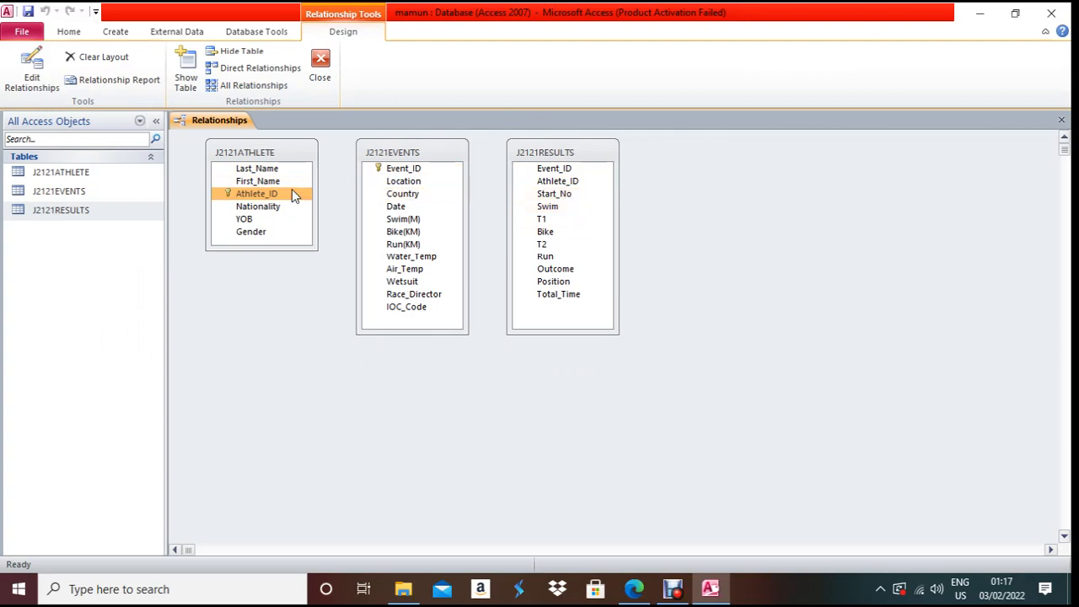
{"action": "left_click_drag", "start_coordinate": [290, 194], "coordinate": [554, 180]}
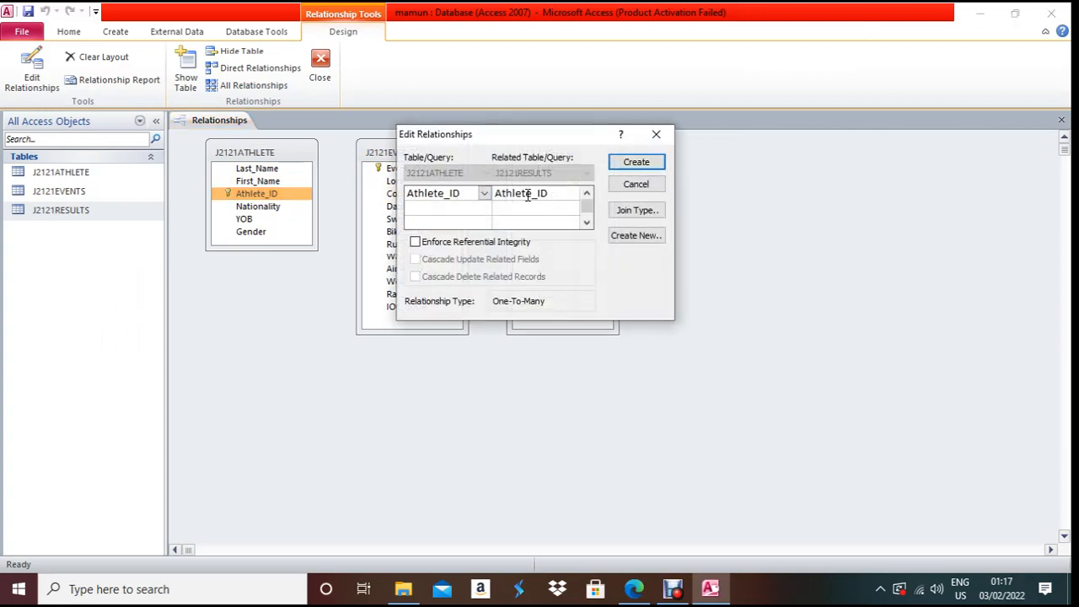
{"action": "left_click", "coordinate": [628, 162]}
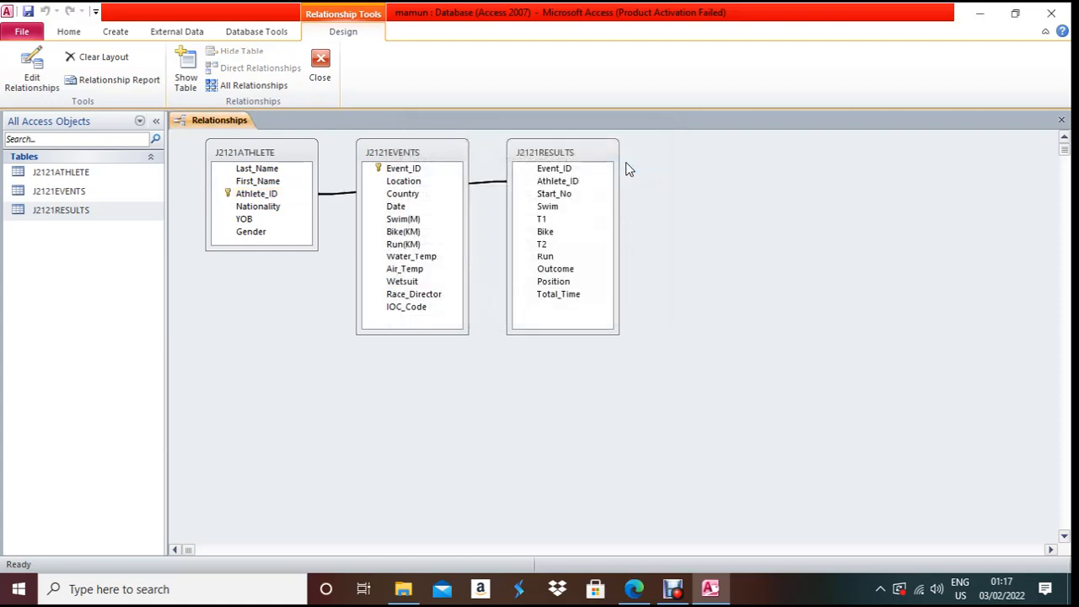
- Link J2121EVENTS to J2121RESULTS on Event_ID and rearrange the table boxes
{"action": "key", "text": "alt+Tab"}
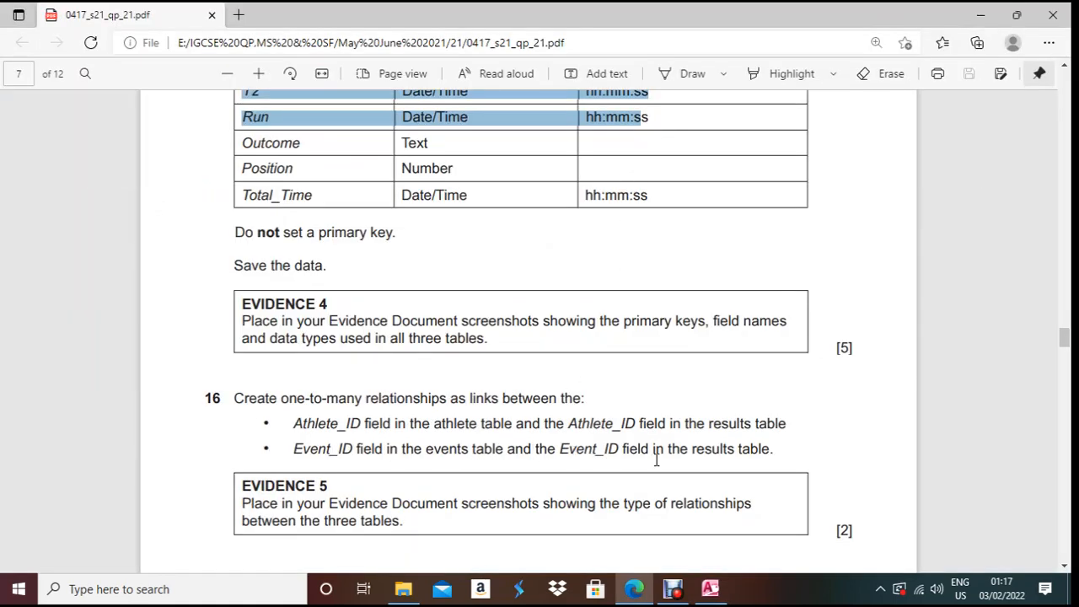
{"action": "key", "text": "alt+Tab"}
{"action": "left_click", "coordinate": [430, 171]}
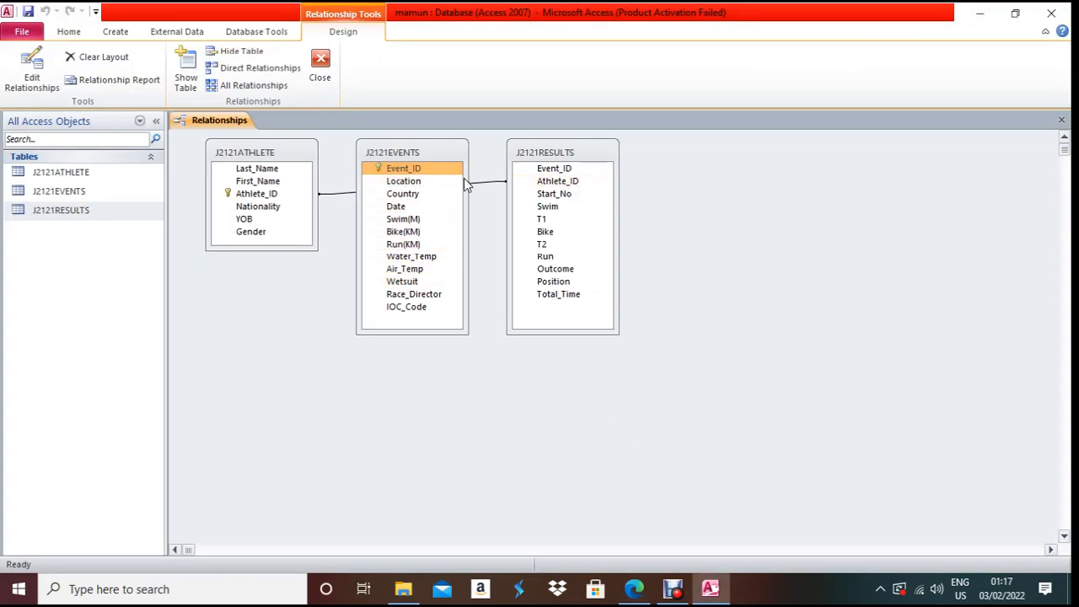
{"action": "left_click_drag", "start_coordinate": [433, 169], "coordinate": [544, 175]}
{"action": "left_click", "coordinate": [637, 163]}
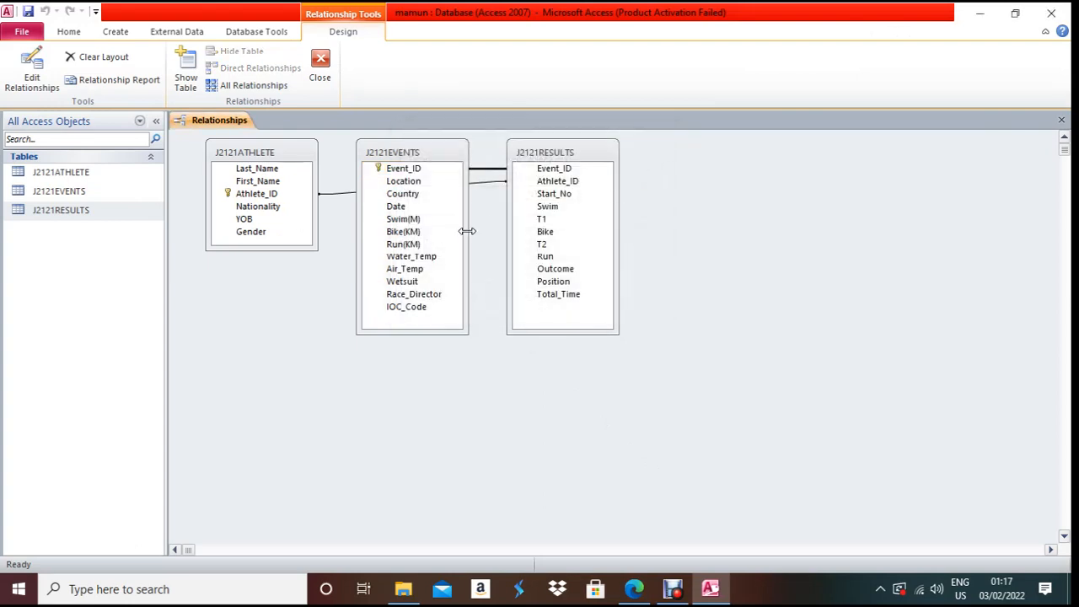
{"action": "left_click_drag", "start_coordinate": [409, 151], "coordinate": [741, 170]}
{"action": "left_click_drag", "start_coordinate": [610, 153], "coordinate": [456, 252]}
{"action": "left_click", "coordinate": [742, 167]}
{"action": "left_click_drag", "start_coordinate": [743, 168], "coordinate": [573, 158]}
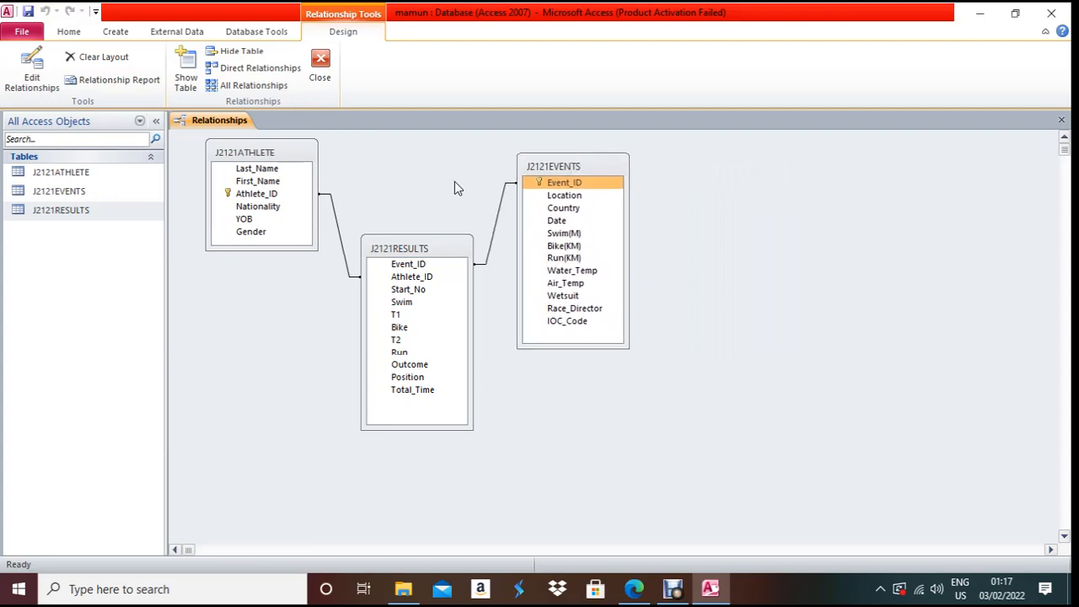
- Check both relationships' settings unchanged and close the Relationships window
{"action": "right_click", "coordinate": [341, 224]}
{"action": "left_click", "coordinate": [353, 226]}
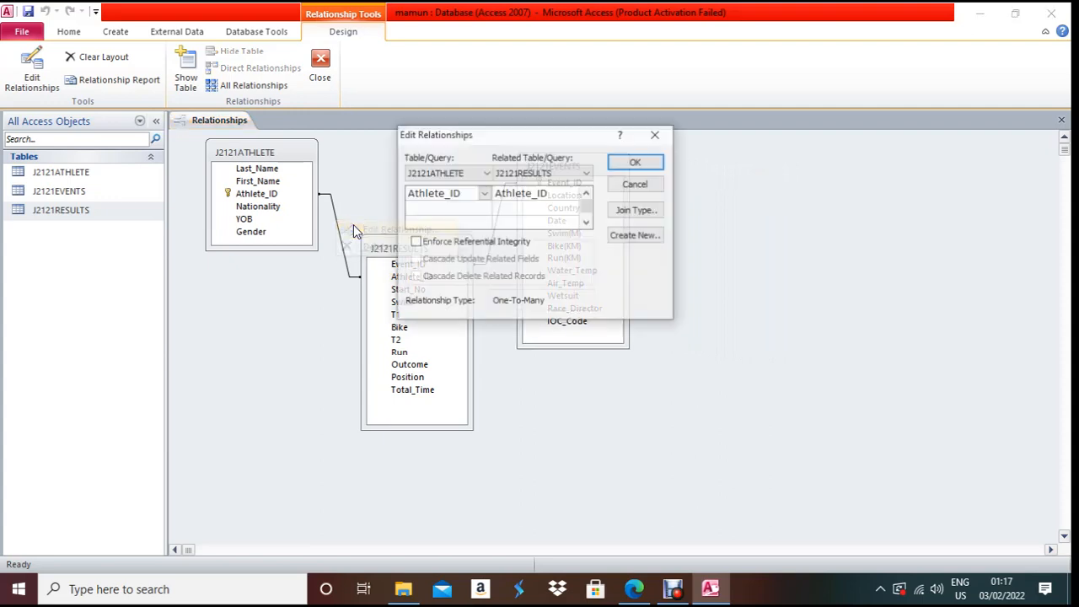
{"action": "left_click", "coordinate": [654, 166]}
{"action": "right_click", "coordinate": [502, 228]}
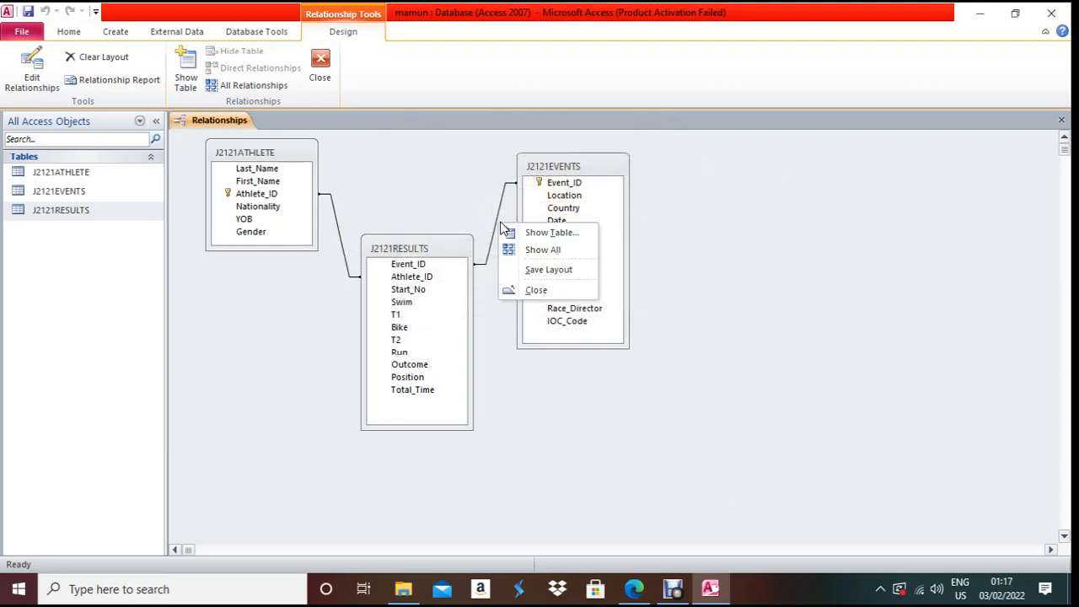
{"action": "right_click", "coordinate": [497, 228]}
{"action": "left_click", "coordinate": [514, 233]}
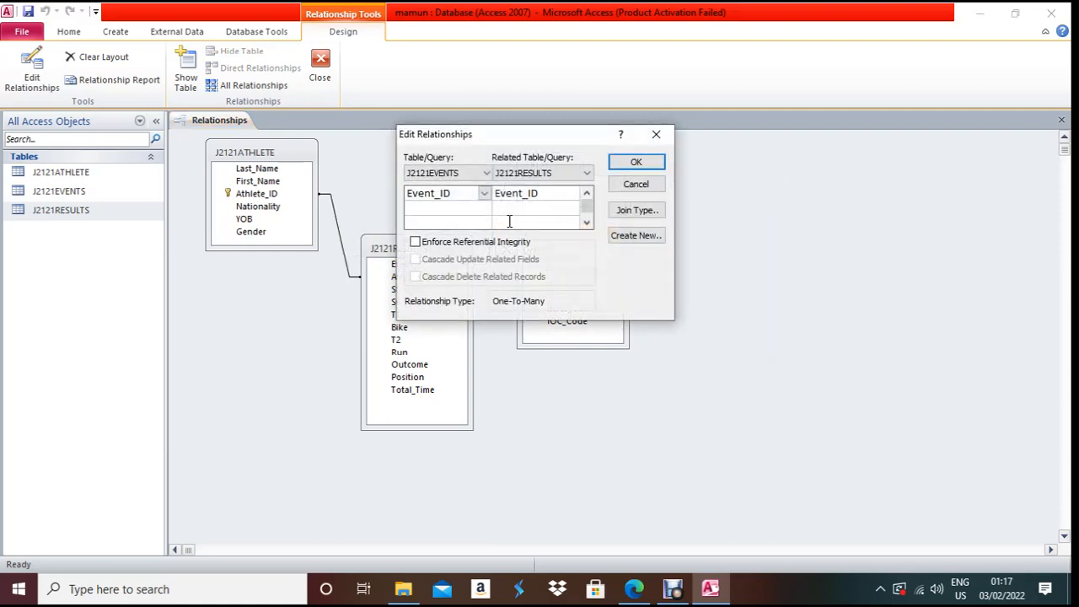
{"action": "left_click", "coordinate": [640, 164]}
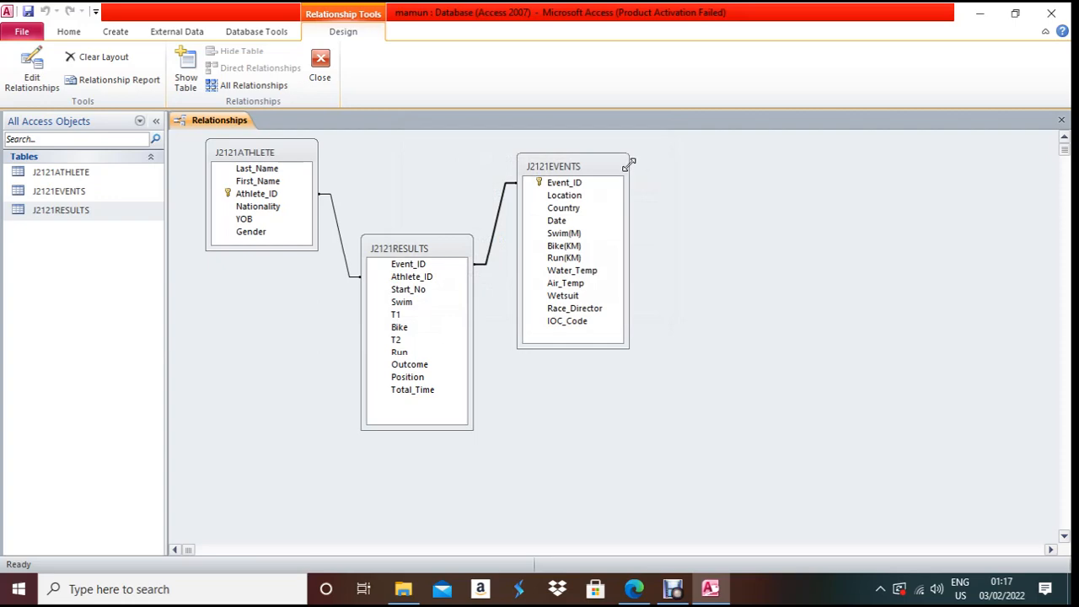
{"action": "key", "text": "ctrl+w"}
{"action": "key", "text": "alt+Tab"}
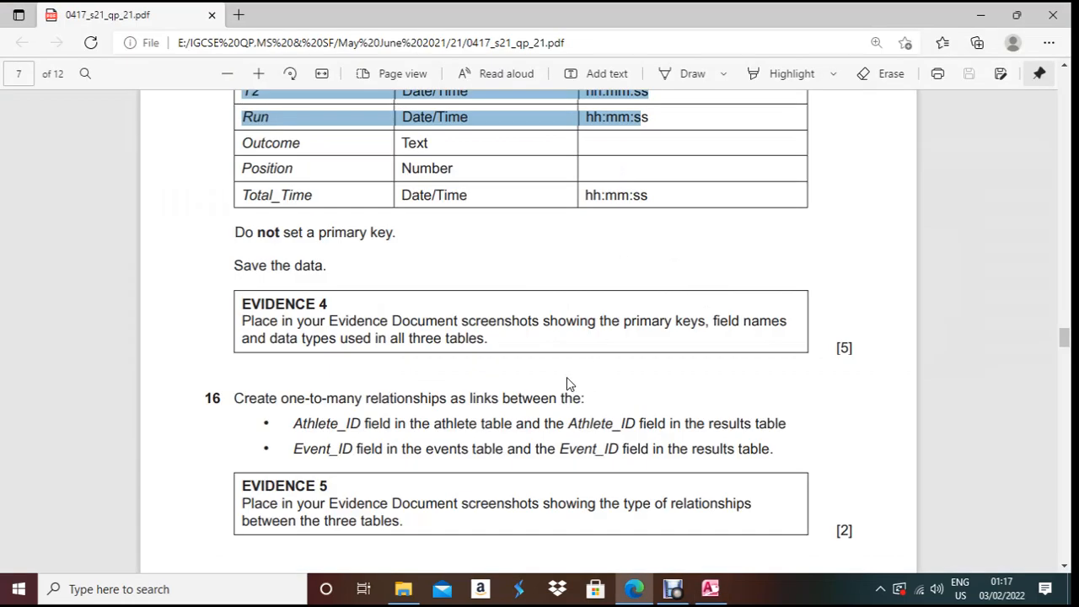
- Open the J2121ATHLETE table at a new blank record row
{"action": "scroll", "coordinate": [569, 383], "scroll_direction": "down", "scroll_amount": 8}
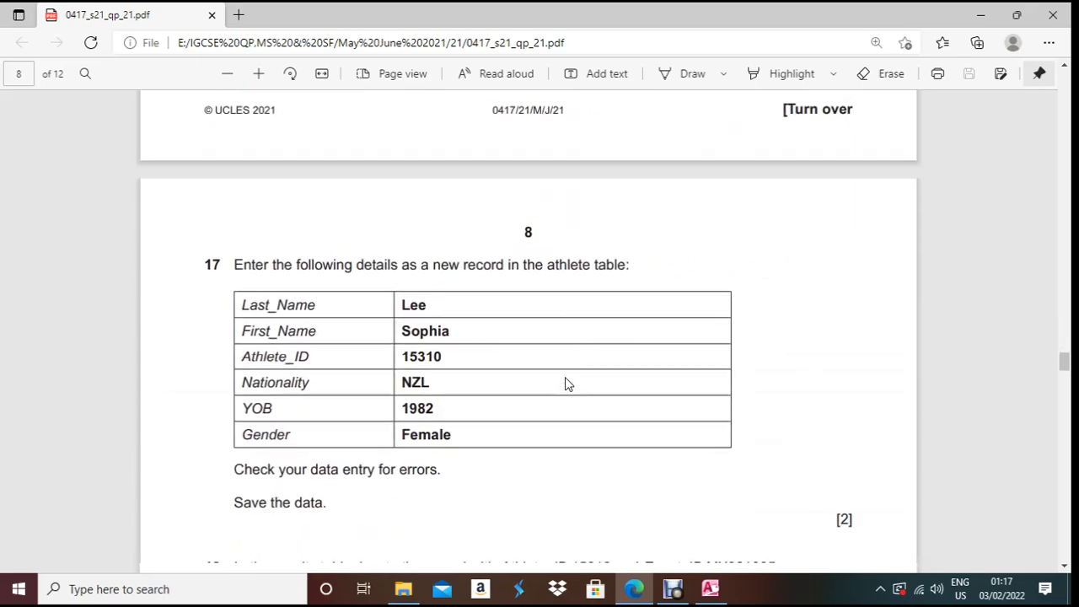
{"action": "scroll", "coordinate": [567, 384], "scroll_direction": "down", "scroll_amount": 1}
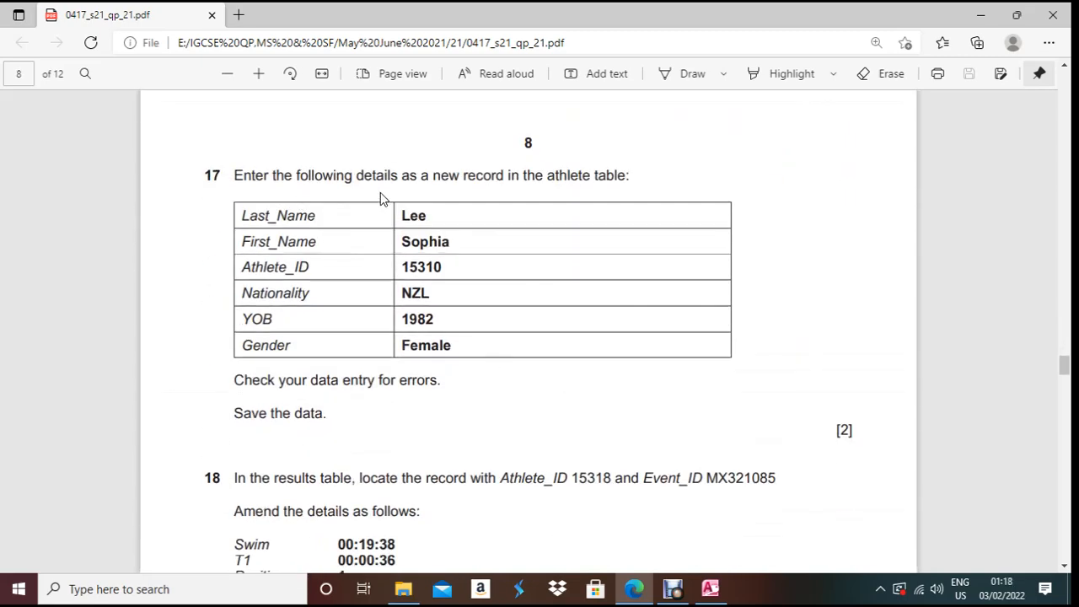
{"action": "key", "text": "alt+Tab"}
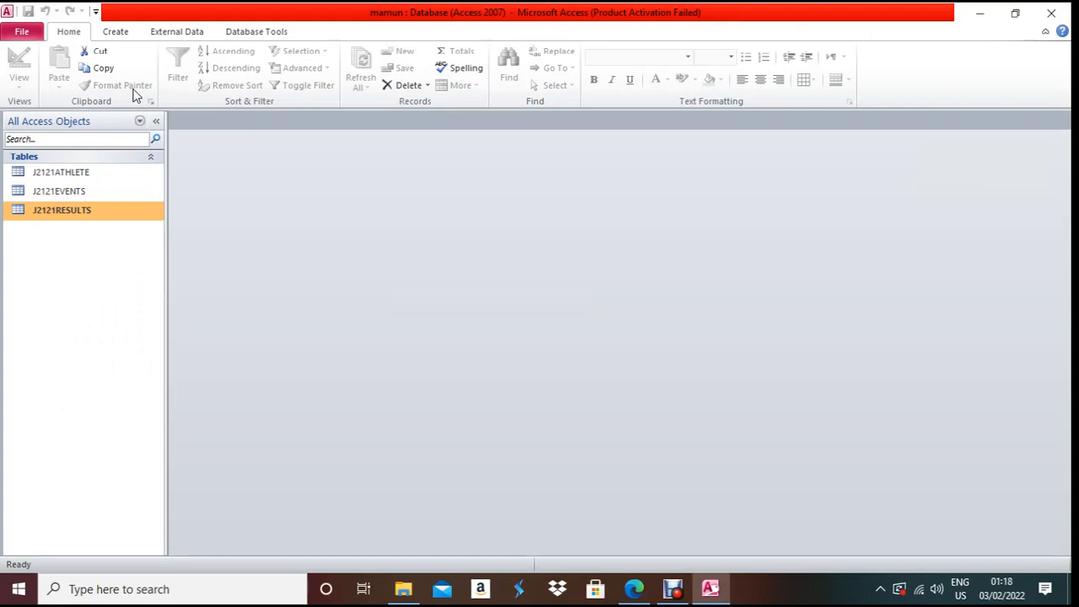
{"action": "double_click", "coordinate": [76, 172]}
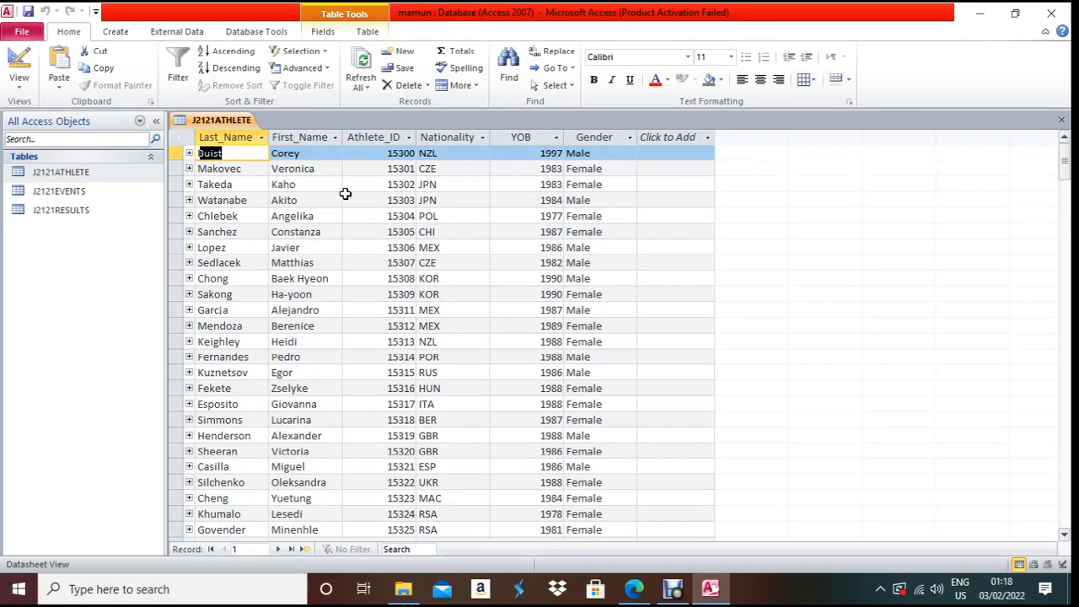
{"action": "left_click", "coordinate": [305, 549]}
{"action": "key", "text": "alt+Tab"}
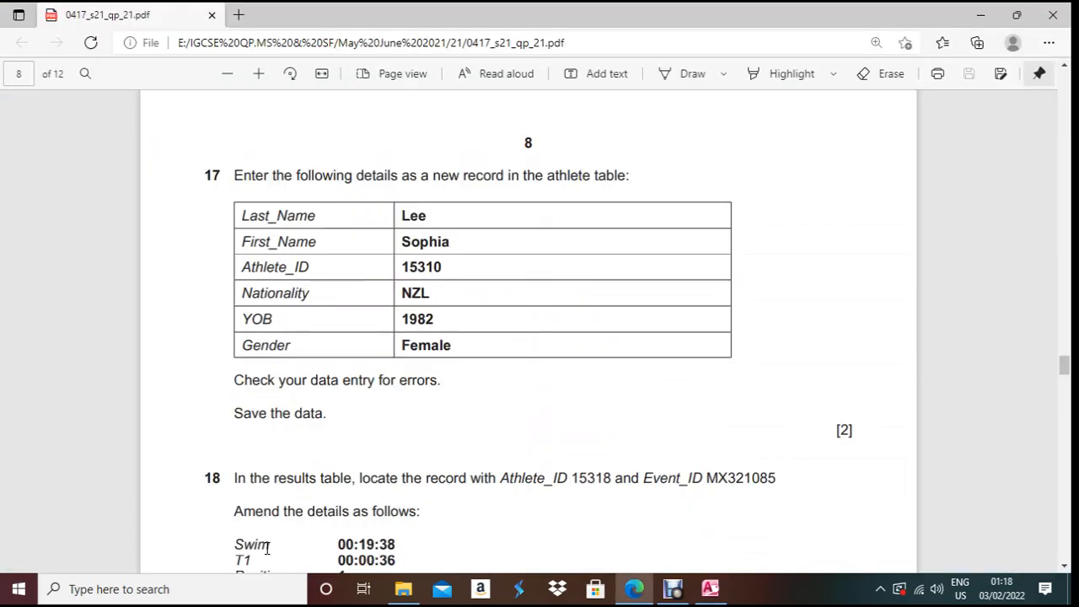
{"action": "key", "text": "alt+Tab"}
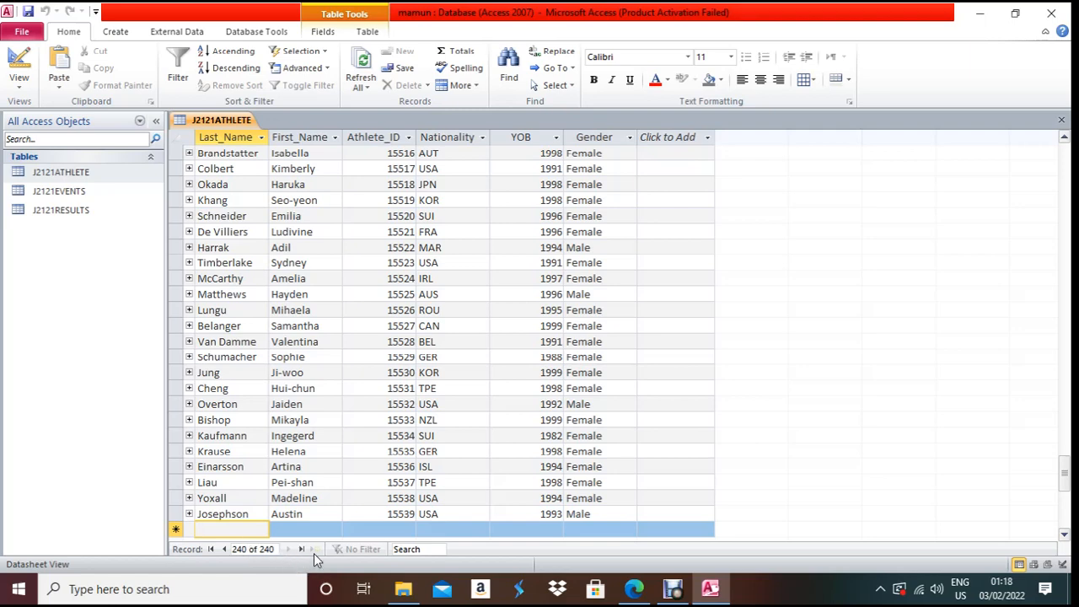
- Paste the new athlete's last name and first name from question 17 into the record
{"action": "key", "text": "alt+Tab"}
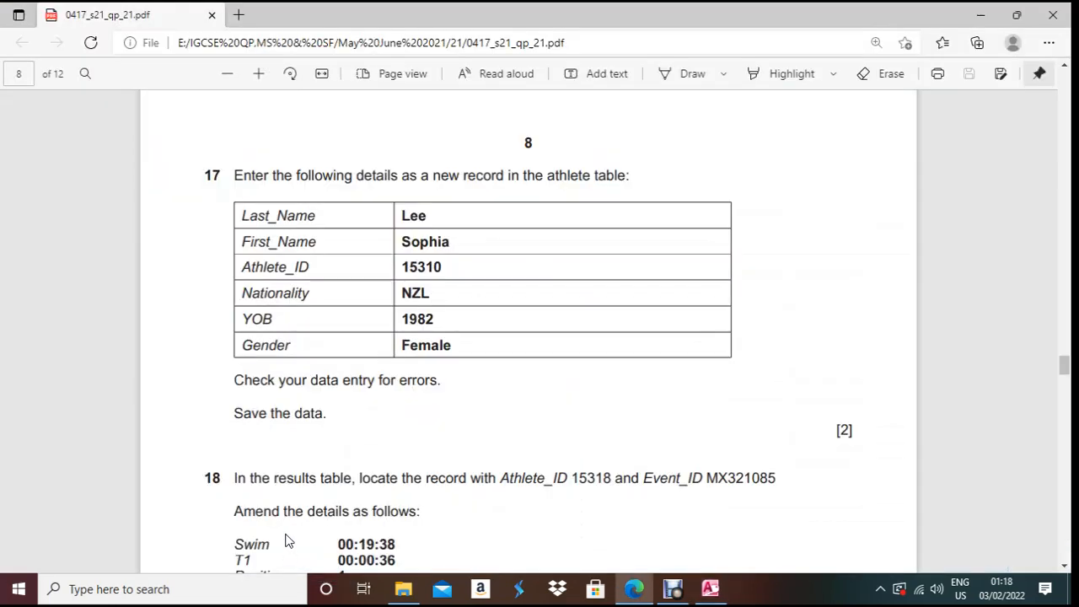
{"action": "mouse_move", "coordinate": [434, 217]}
{"action": "left_mouse_down"}
{"action": "mouse_move", "coordinate": [402, 214]}
{"action": "mouse_move", "coordinate": [433, 216]}
{"action": "left_mouse_up"}
{"action": "key", "text": "ctrl+c"}
{"action": "left_click", "coordinate": [408, 220]}
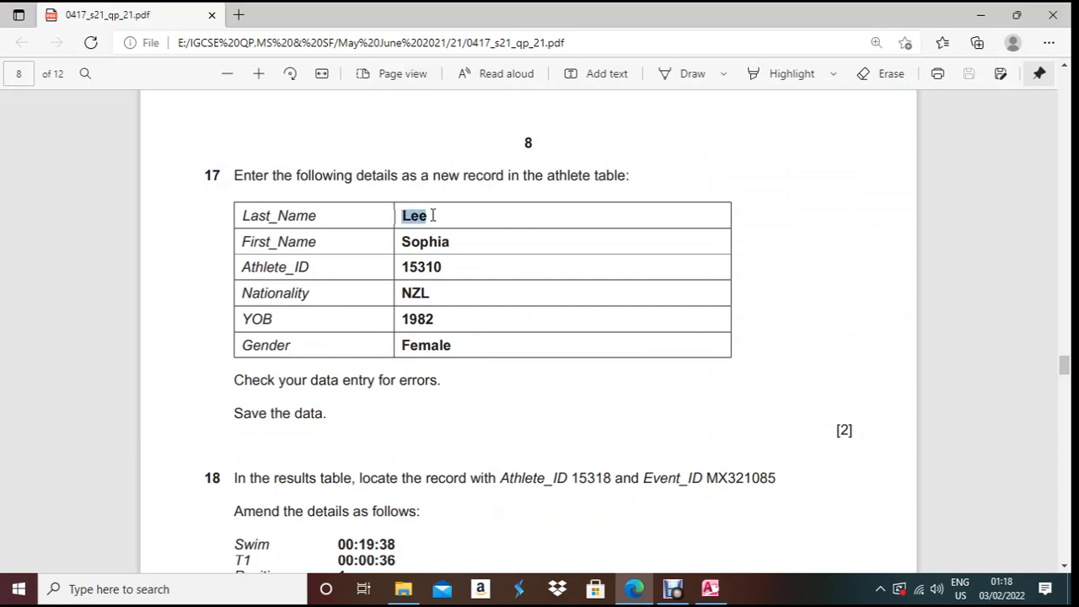
{"action": "key", "text": "alt+Tab"}
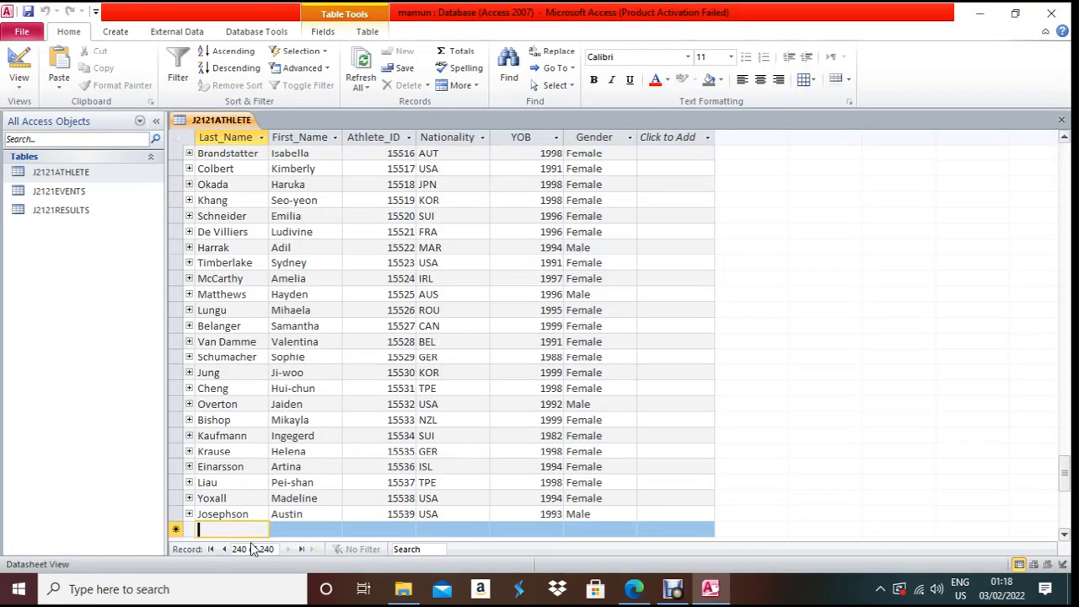
{"action": "key", "text": "ctrl+v"}
{"action": "left_click", "coordinate": [295, 529]}
{"action": "key", "text": "alt+Tab"}
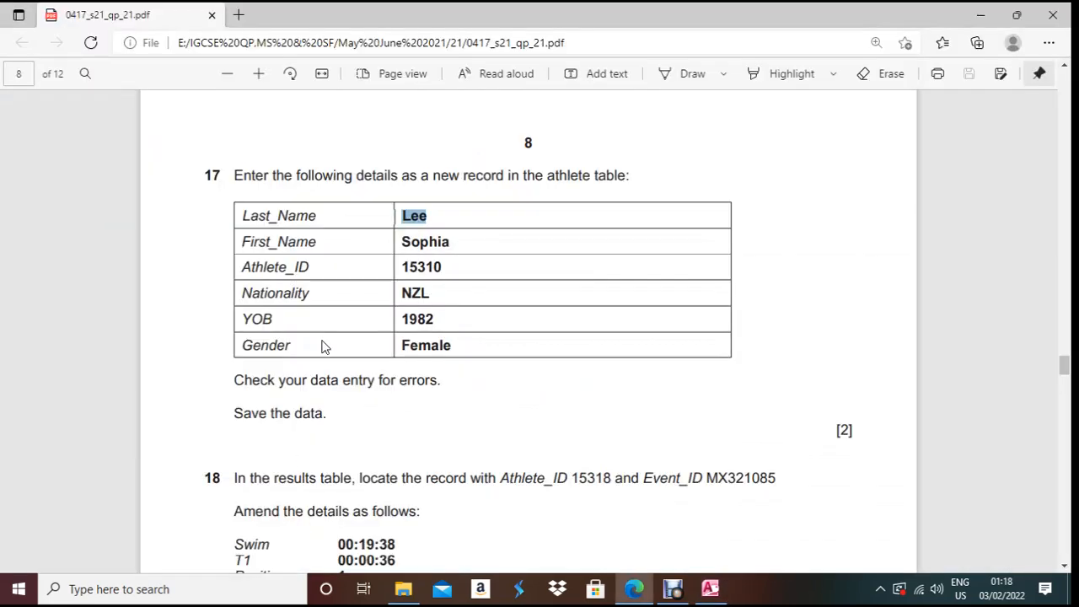
{"action": "left_click_drag", "start_coordinate": [403, 242], "coordinate": [463, 242]}
{"action": "key", "text": "ctrl+c"}
{"action": "key", "text": "alt+Tab"}
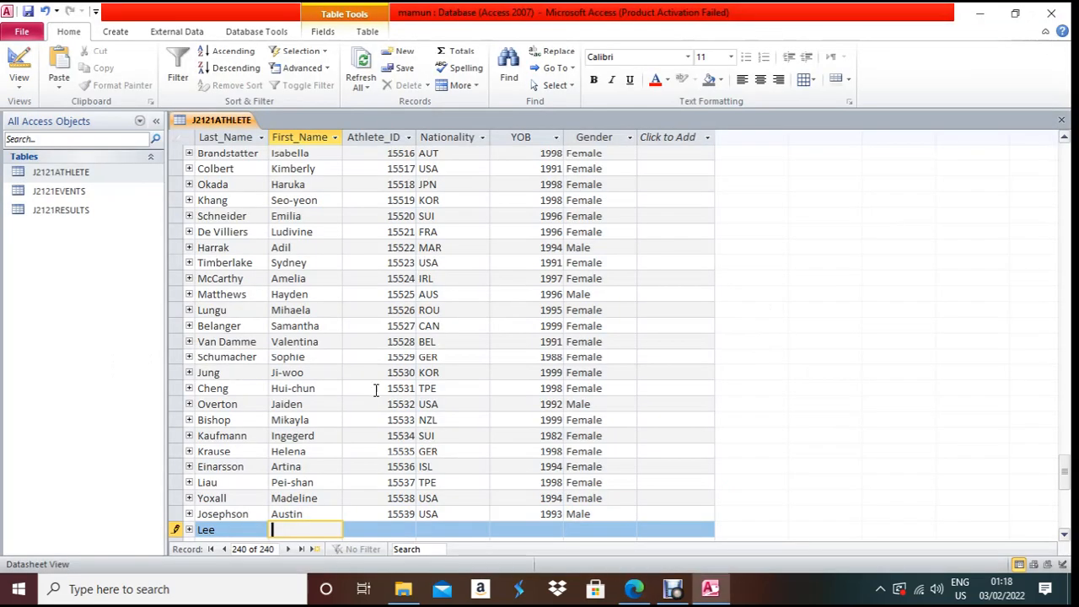
{"action": "key", "text": "ctrl+v"}
- Enter Athlete_ID 15310, correcting a mis-pasted value, and nationality NZL
{"action": "left_click", "coordinate": [381, 529]}
{"action": "key", "text": "alt+Tab"}
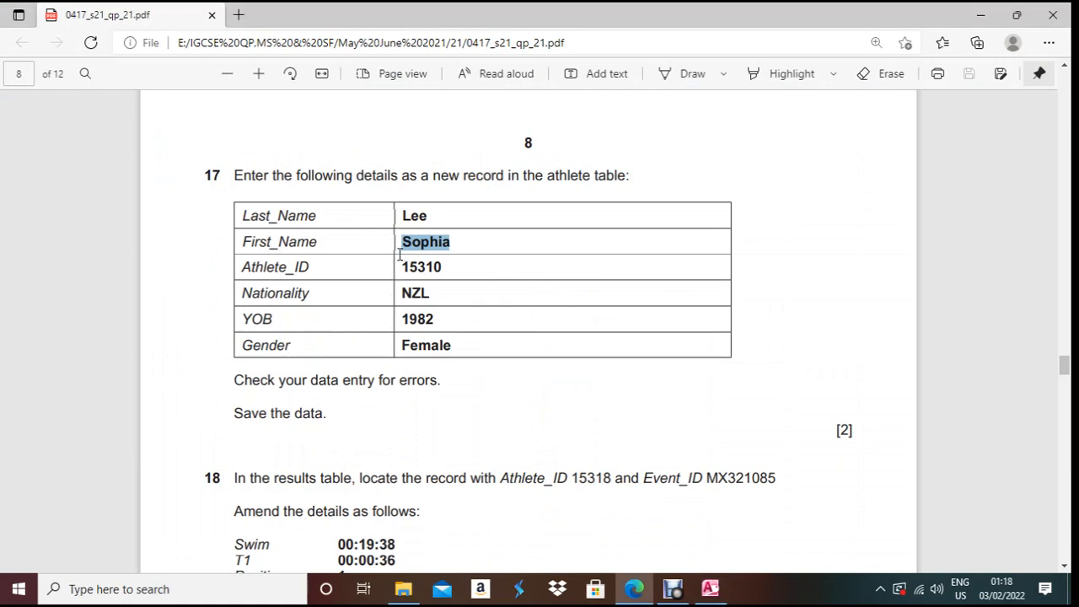
{"action": "left_click_drag", "start_coordinate": [402, 267], "coordinate": [443, 268]}
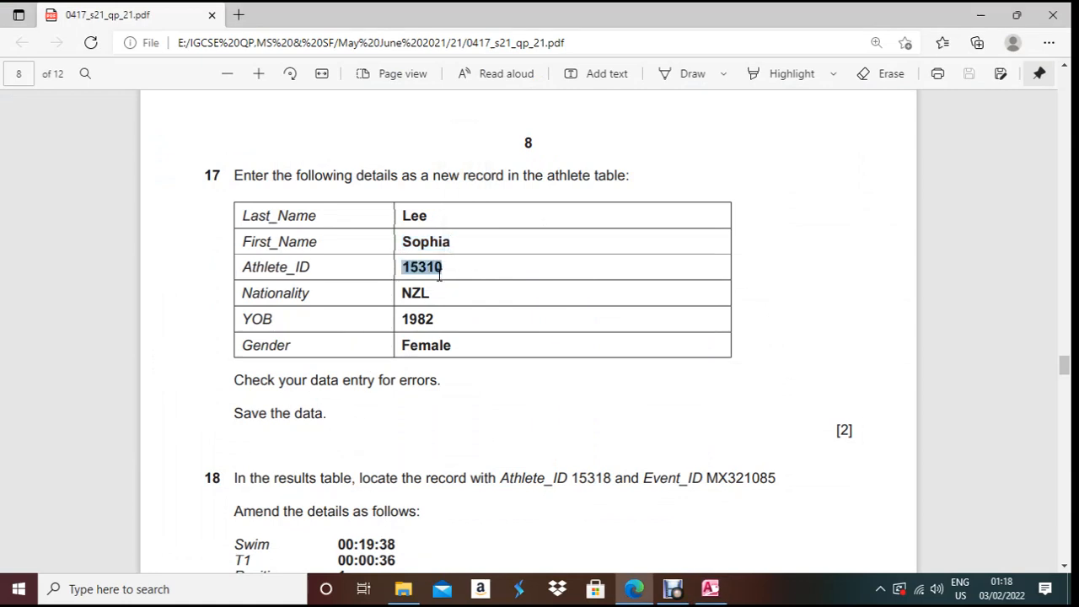
{"action": "key", "text": "alt+Tab"}
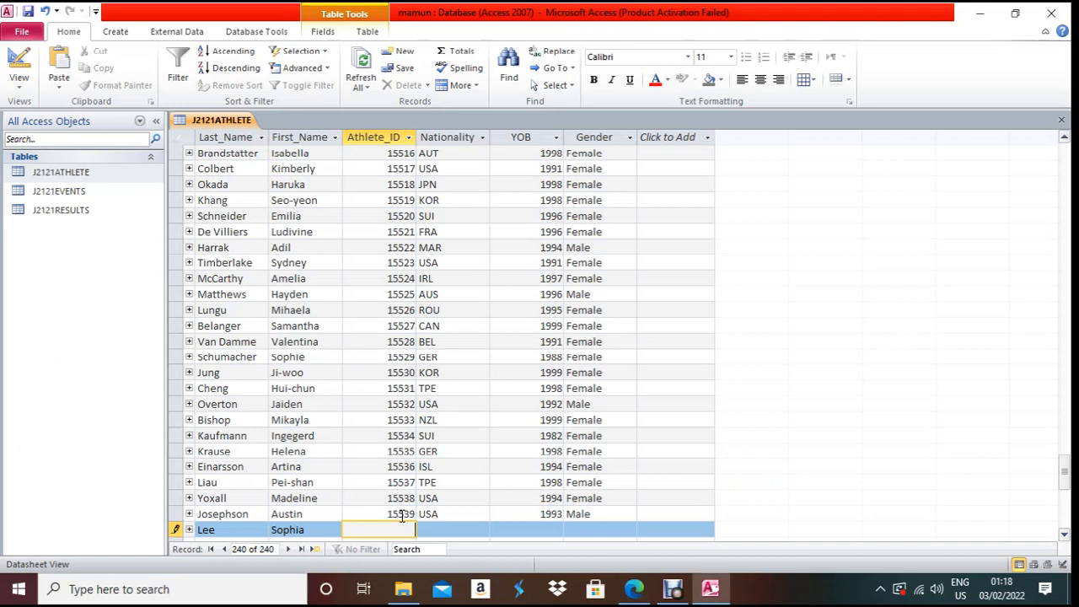
{"action": "key", "text": "ctrl+v"}
{"action": "key", "text": "BackSpace"}
{"action": "key", "text": "BackSpace"}
{"action": "key", "text": "BackSpace"}
{"action": "key", "text": "BackSpace"}
{"action": "key", "text": "BackSpace"}
{"action": "key", "text": "alt+Tab"}
{"action": "type", "text": "15310"}
{"action": "left_click", "coordinate": [443, 529]}
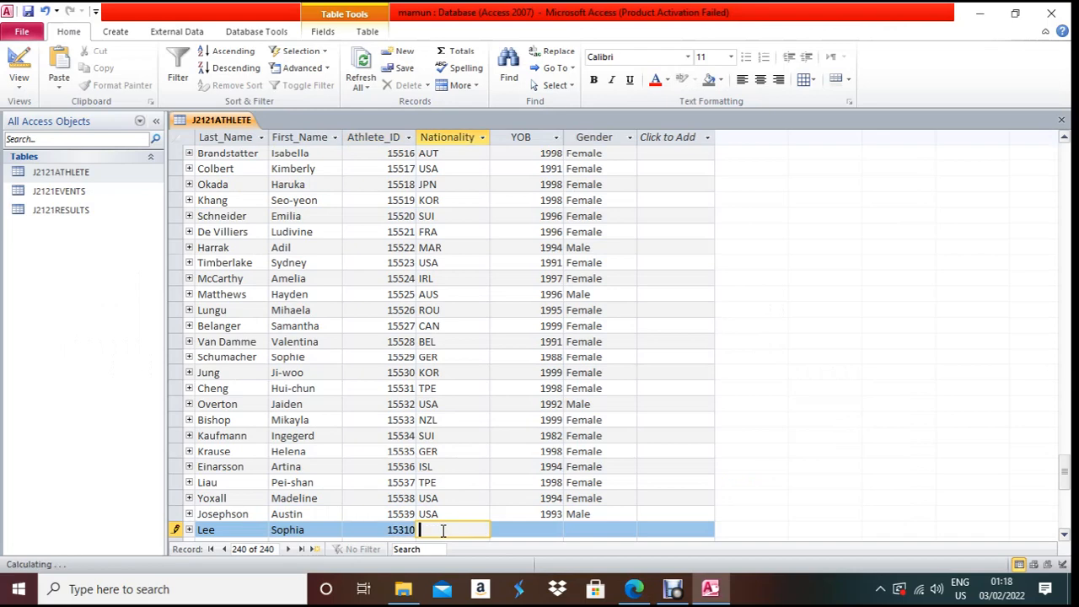
{"action": "key", "text": "alt+Tab"}
{"action": "left_click_drag", "start_coordinate": [405, 291], "coordinate": [434, 291]}
{"action": "key", "text": "ctrl+c"}
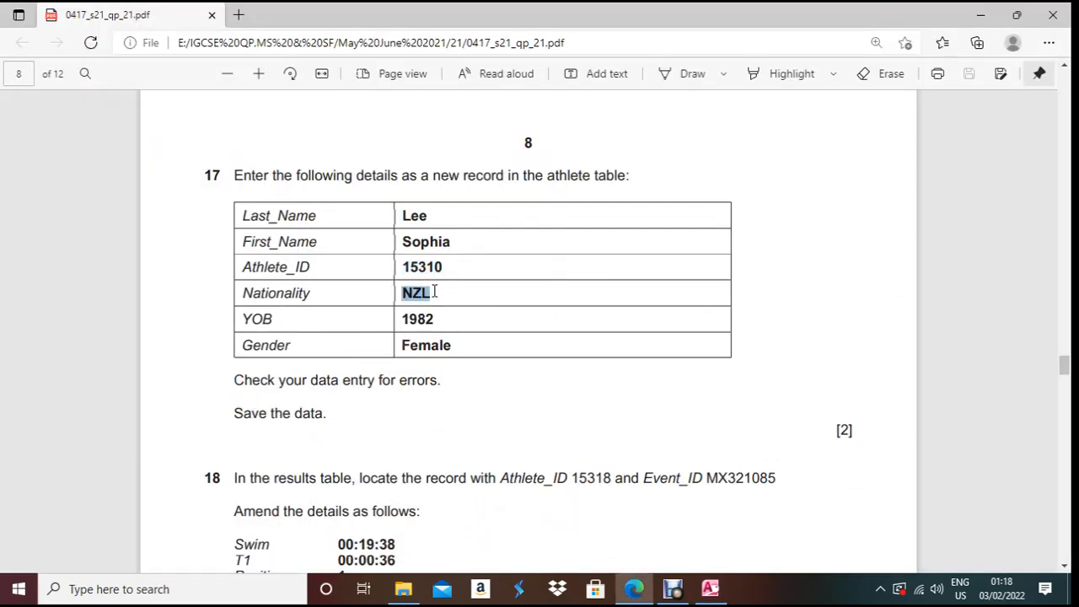
{"action": "key", "text": "alt+Tab"}
{"action": "key", "text": "ctrl+v"}
- Fill in YOB 1982 and gender Female for the new athlete
{"action": "left_click", "coordinate": [555, 529]}
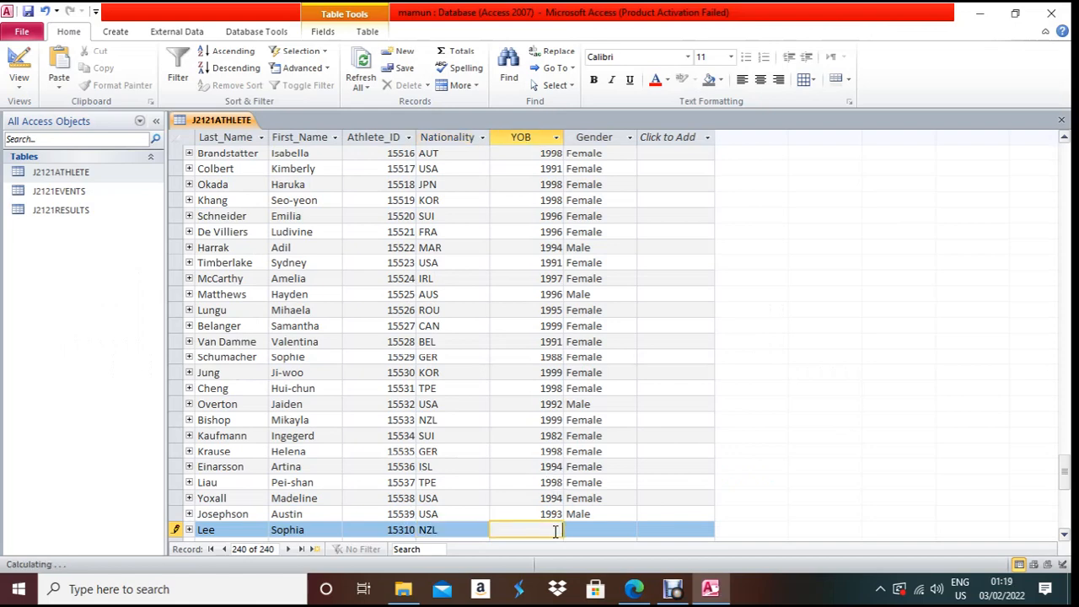
{"action": "key", "text": "alt+Tab"}
{"action": "left_click_drag", "start_coordinate": [402, 319], "coordinate": [442, 319]}
{"action": "key", "text": "ctrl+c"}
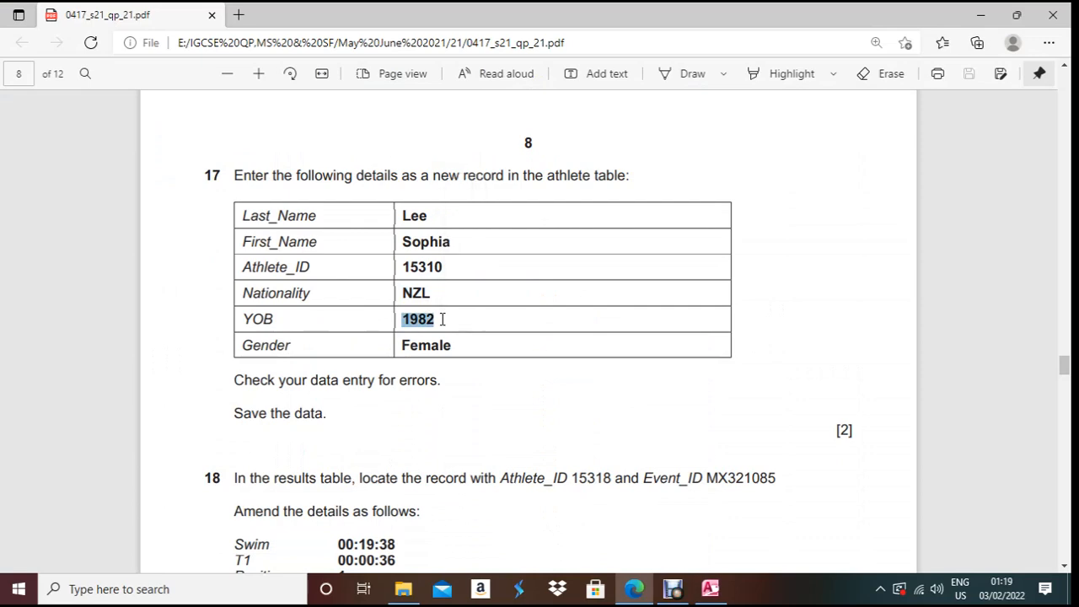
{"action": "key", "text": "alt+Tab"}
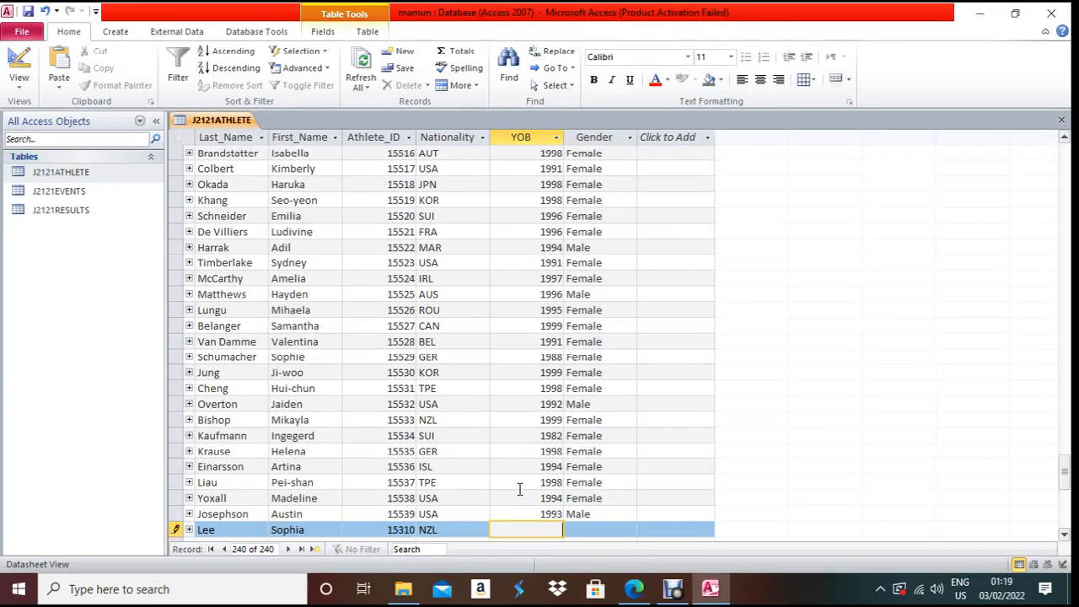
{"action": "key", "text": "ctrl+v"}
{"action": "key", "text": "Tab"}
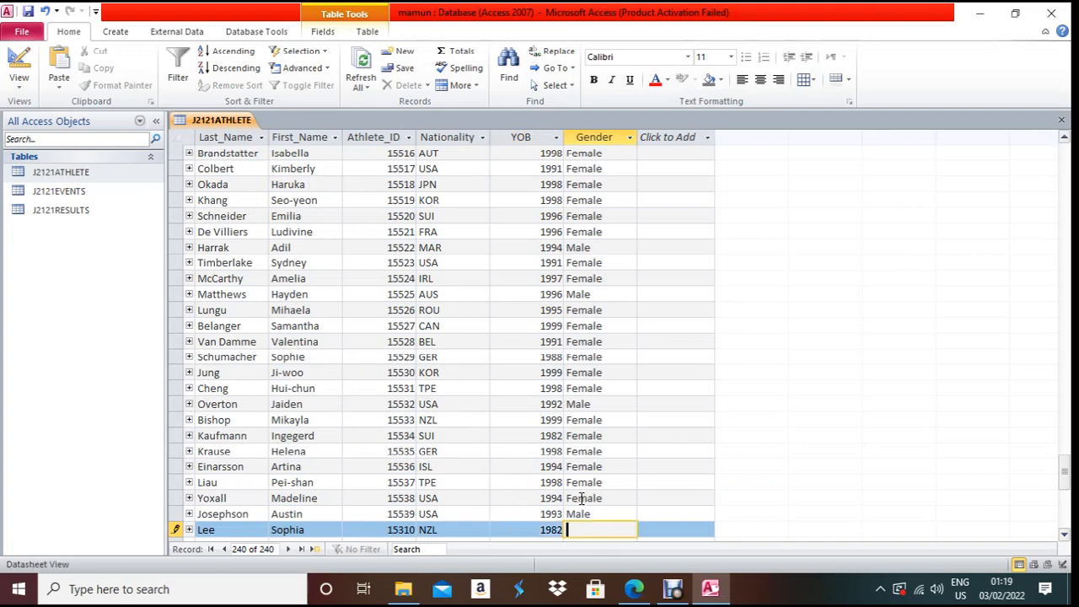
{"action": "key", "text": "alt+Tab"}
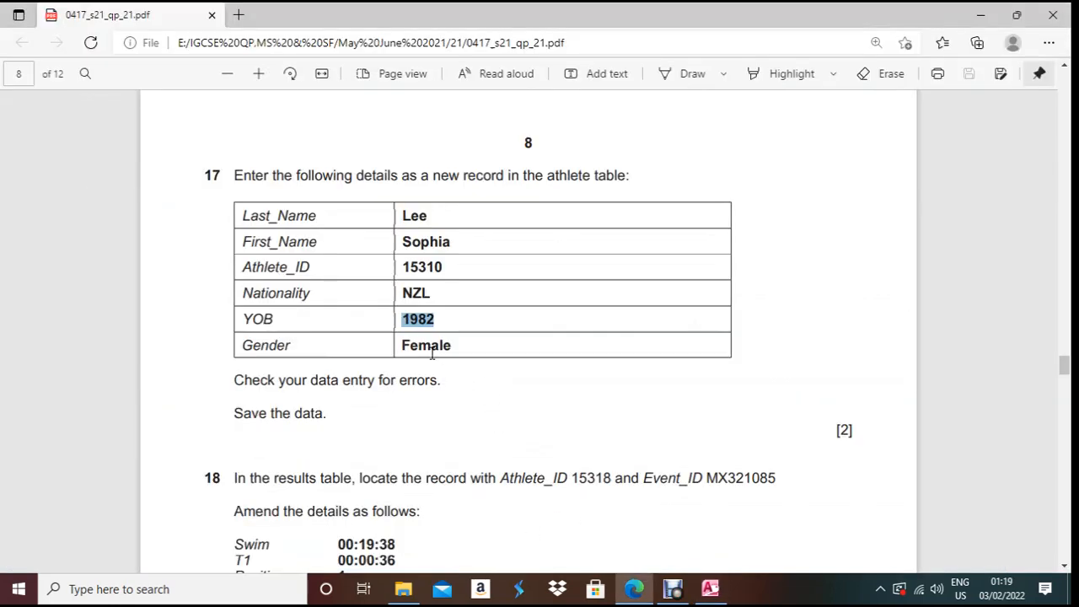
{"action": "left_click_drag", "start_coordinate": [403, 345], "coordinate": [462, 347]}
{"action": "key", "text": "ctrl+c"}
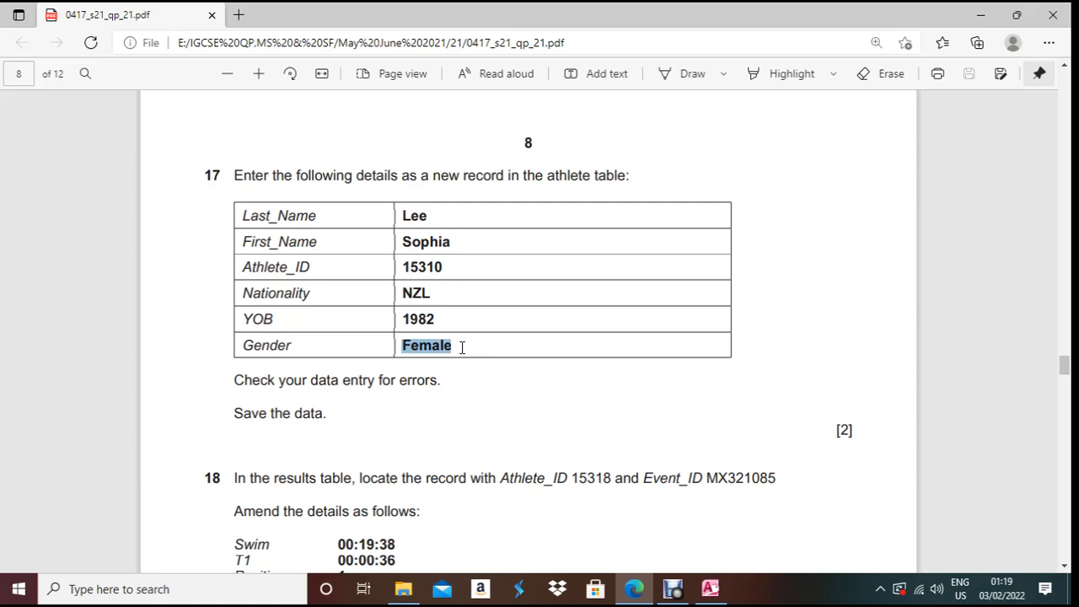
{"action": "key", "text": "alt+Tab"}
{"action": "key", "text": "ctrl+v"}
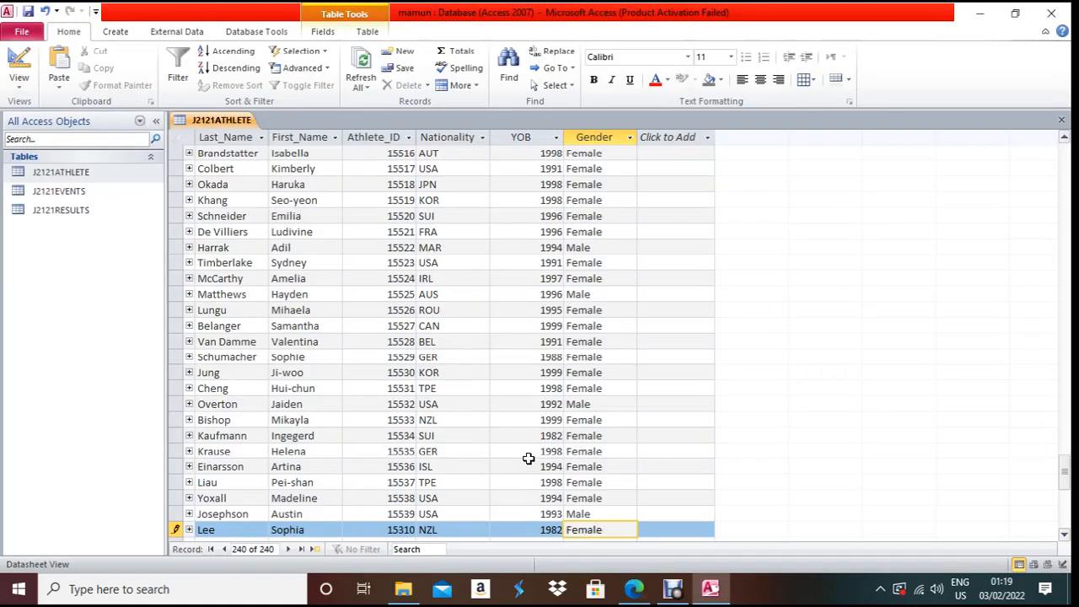
{"action": "key", "text": "alt+Tab"}
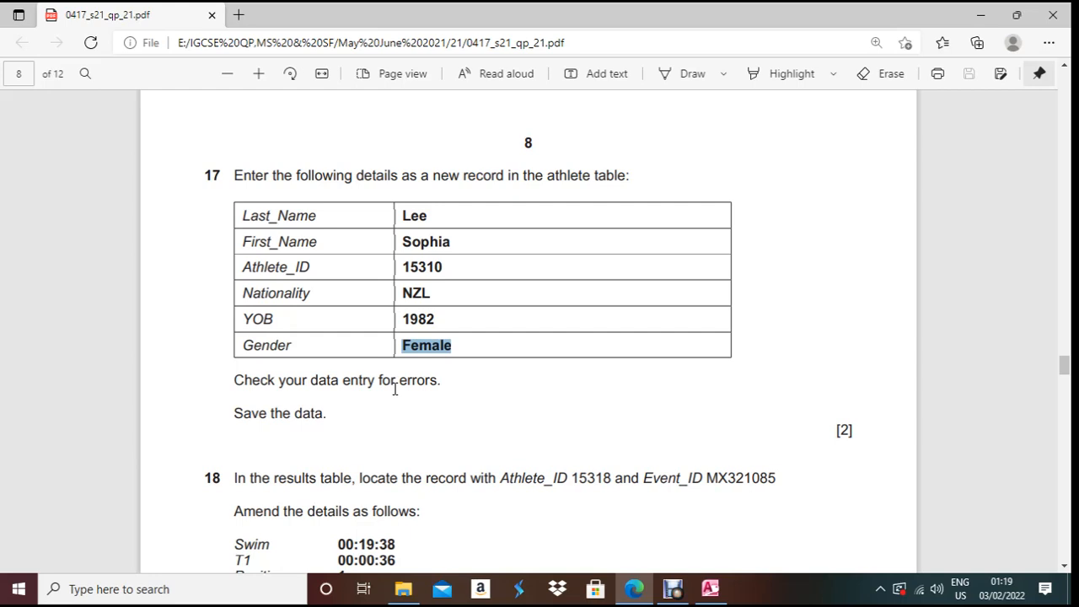
- Close the J2121ATHLETE datasheet with Ctrl+W, saving the new NZL athlete record
{"action": "scroll", "coordinate": [481, 419], "scroll_direction": "down", "scroll_amount": 2}
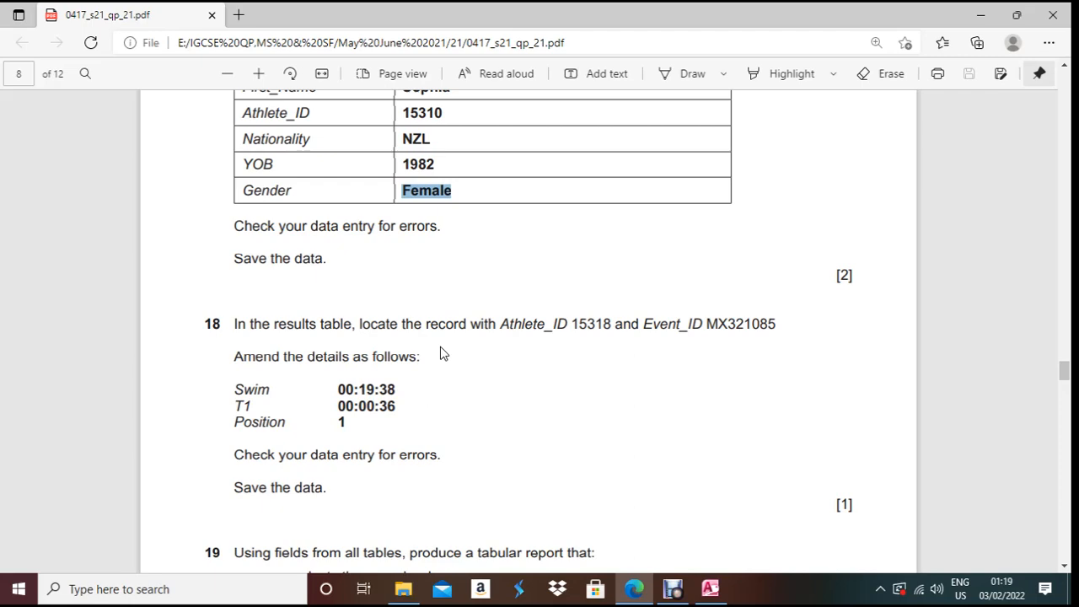
{"action": "key", "text": "alt+Tab"}
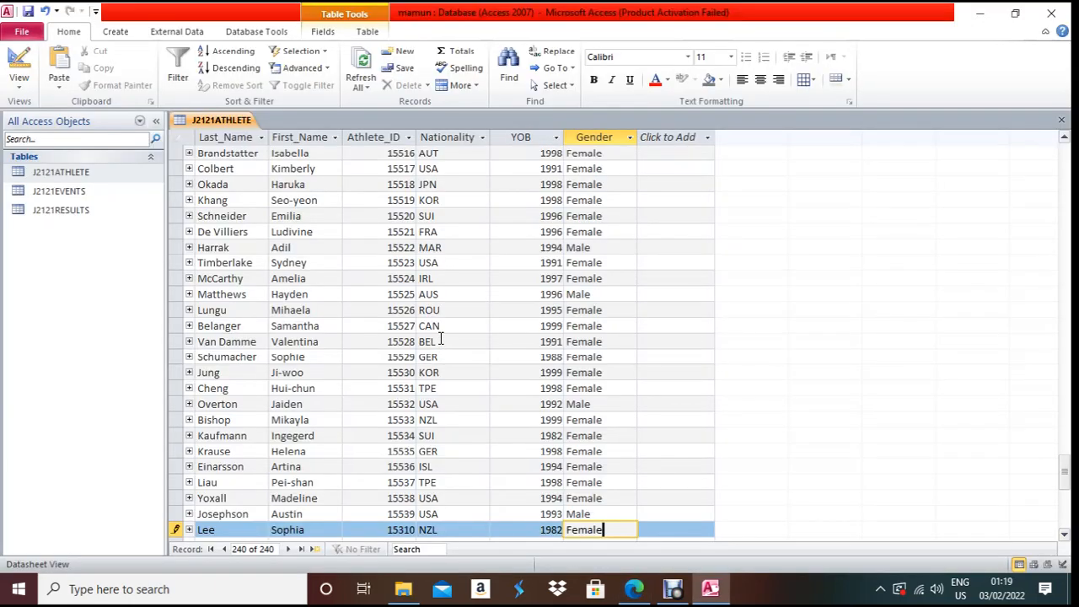
{"action": "key", "text": "ctrl+w"}
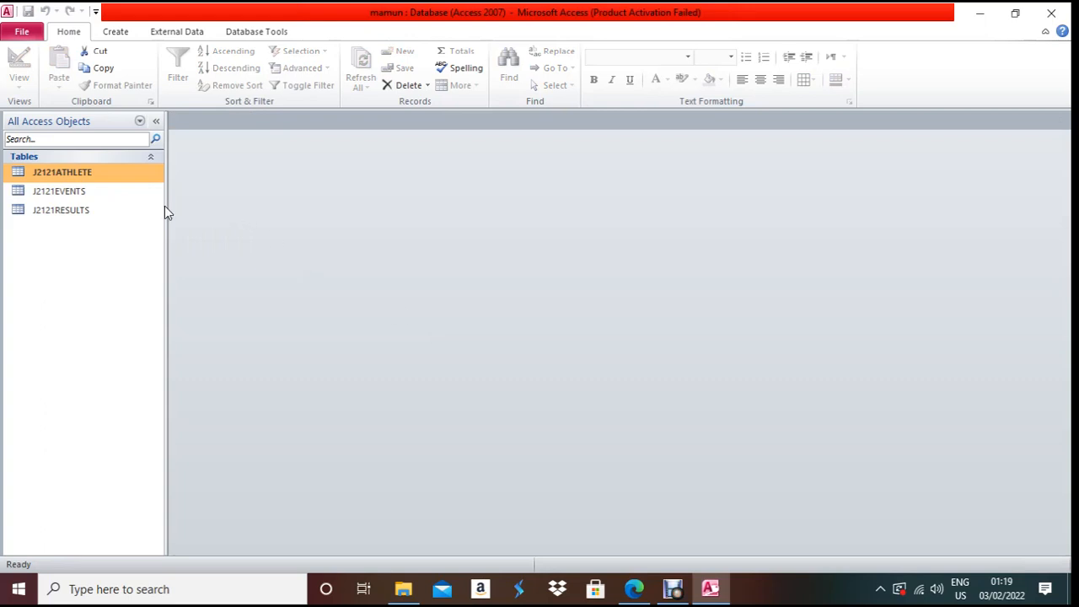
- Open the J2121RESULTS table and search it for athlete ID 15318
{"action": "key", "text": "alt+Tab"}
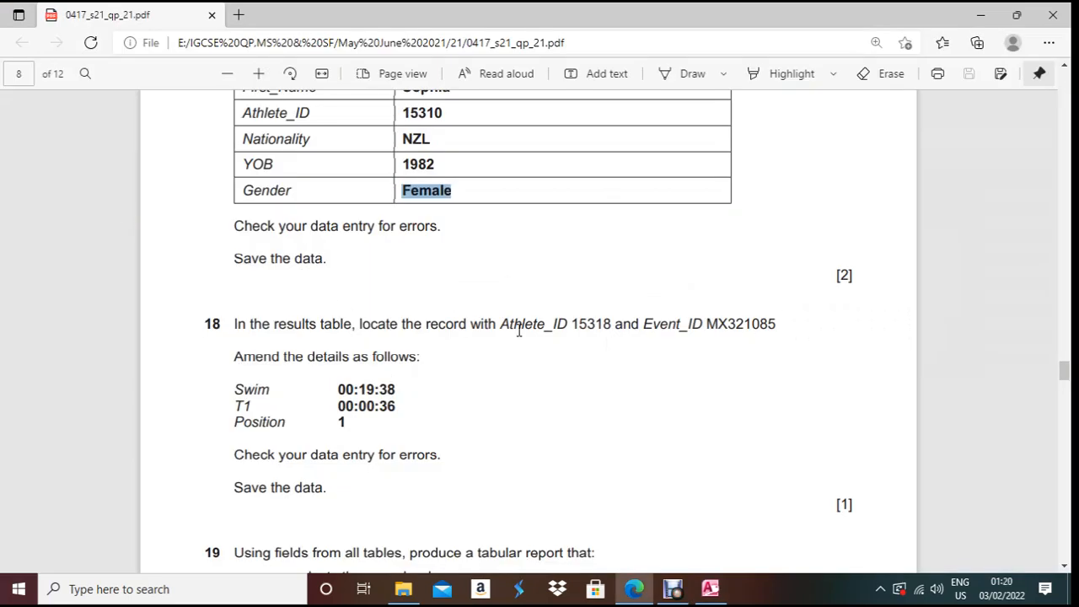
{"action": "key", "text": "alt+Tab"}
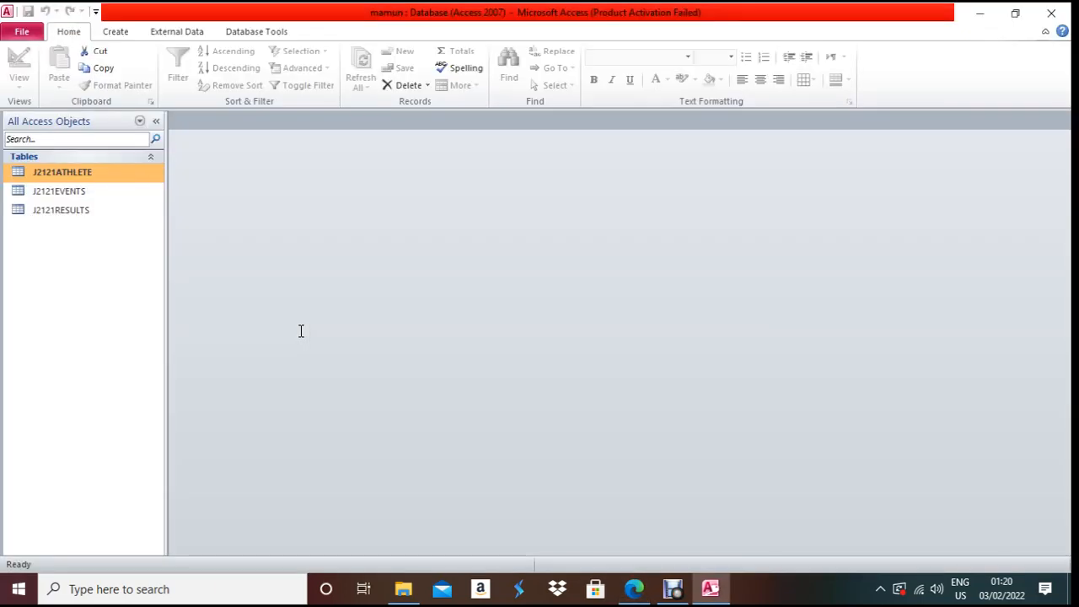
{"action": "left_click", "coordinate": [42, 213]}
{"action": "double_click", "coordinate": [43, 212]}
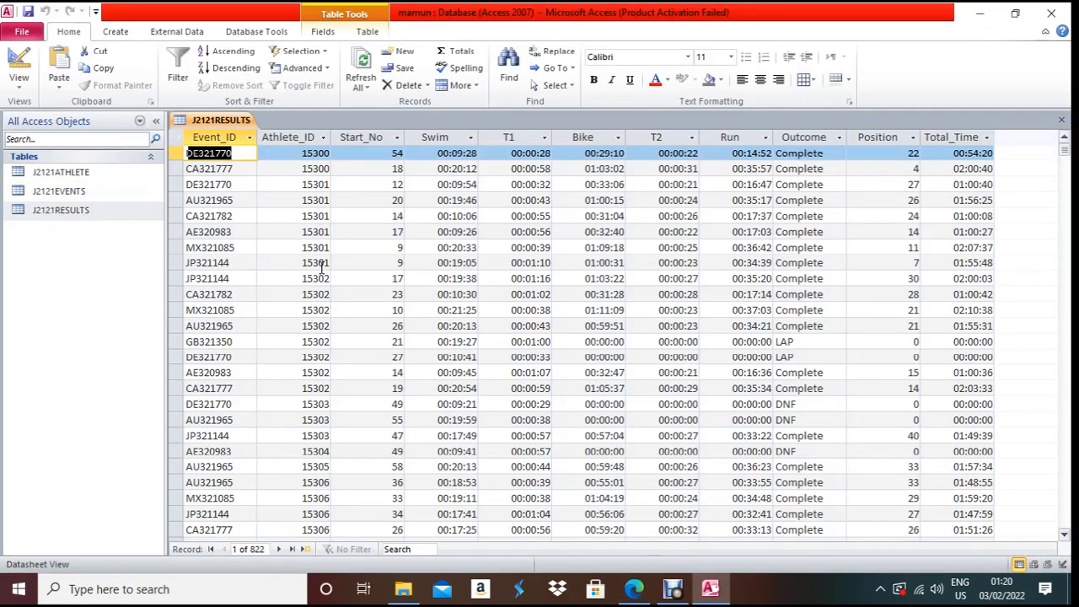
{"action": "key", "text": "alt+Tab"}
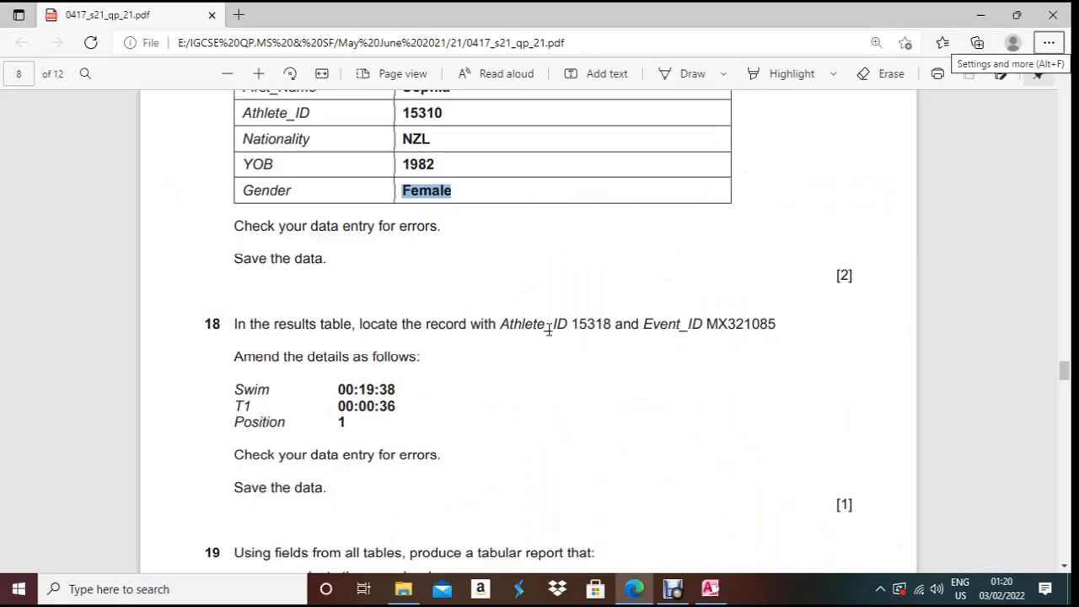
{"action": "left_click_drag", "start_coordinate": [573, 324], "coordinate": [618, 326]}
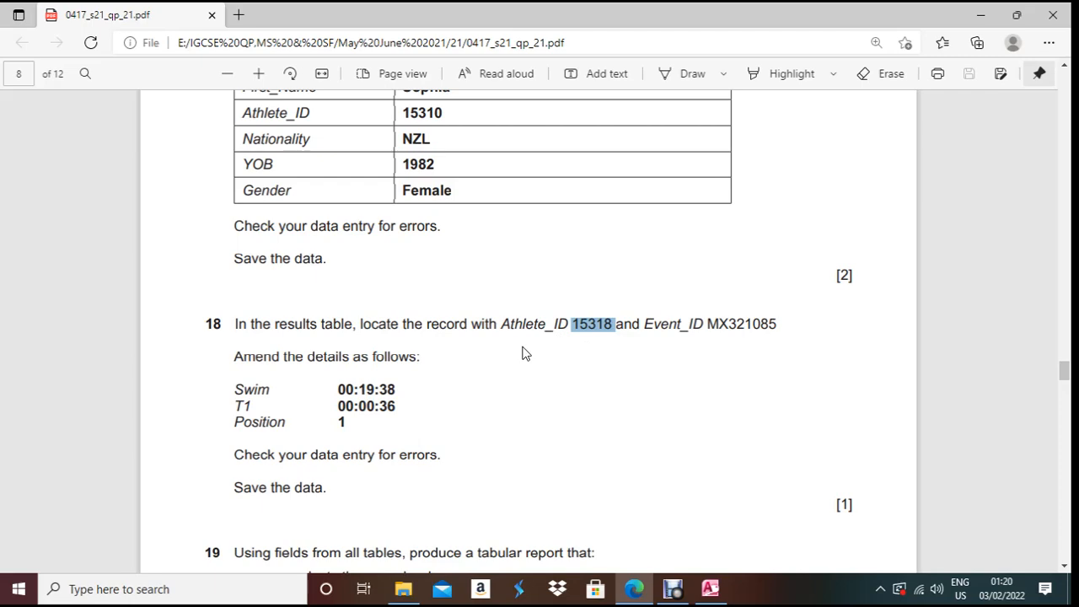
{"action": "key", "text": "alt+Tab"}
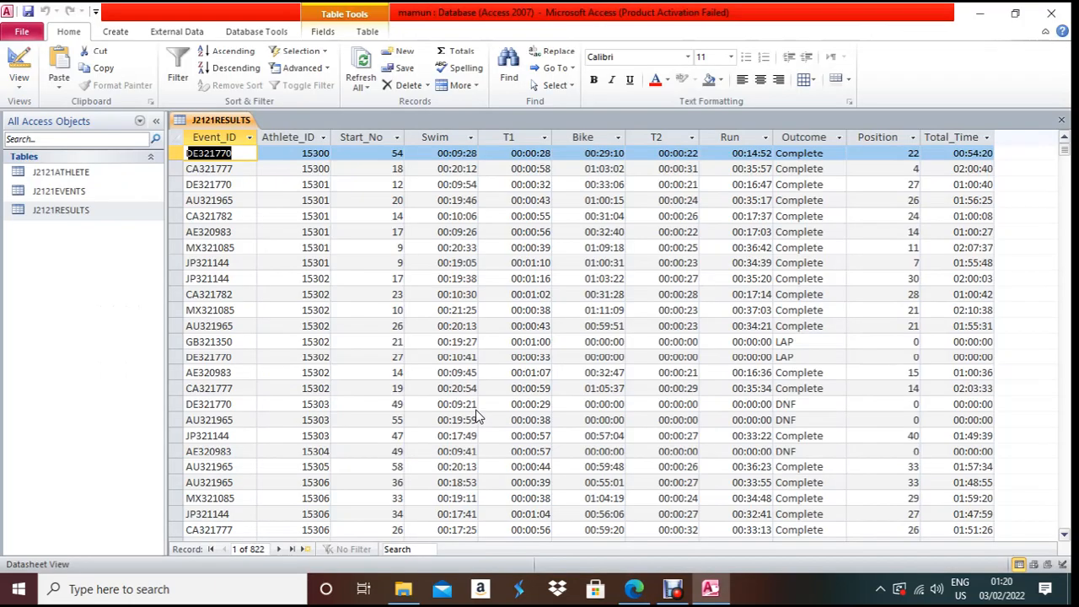
{"action": "left_click", "coordinate": [295, 153]}
{"action": "left_click", "coordinate": [428, 552]}
{"action": "type", "text": "15318"}
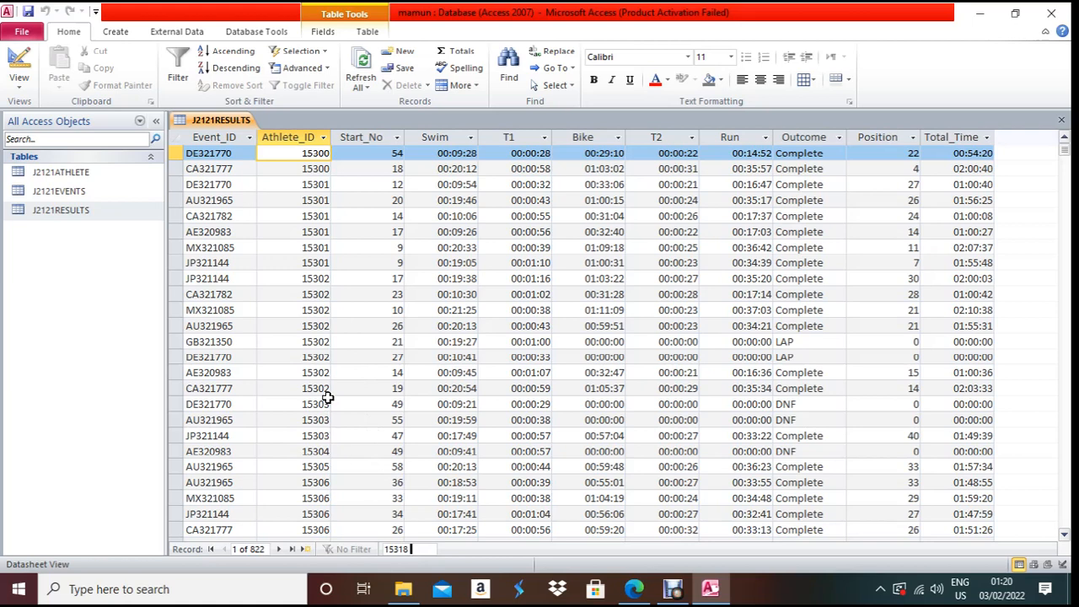
{"action": "left_click", "coordinate": [324, 342]}
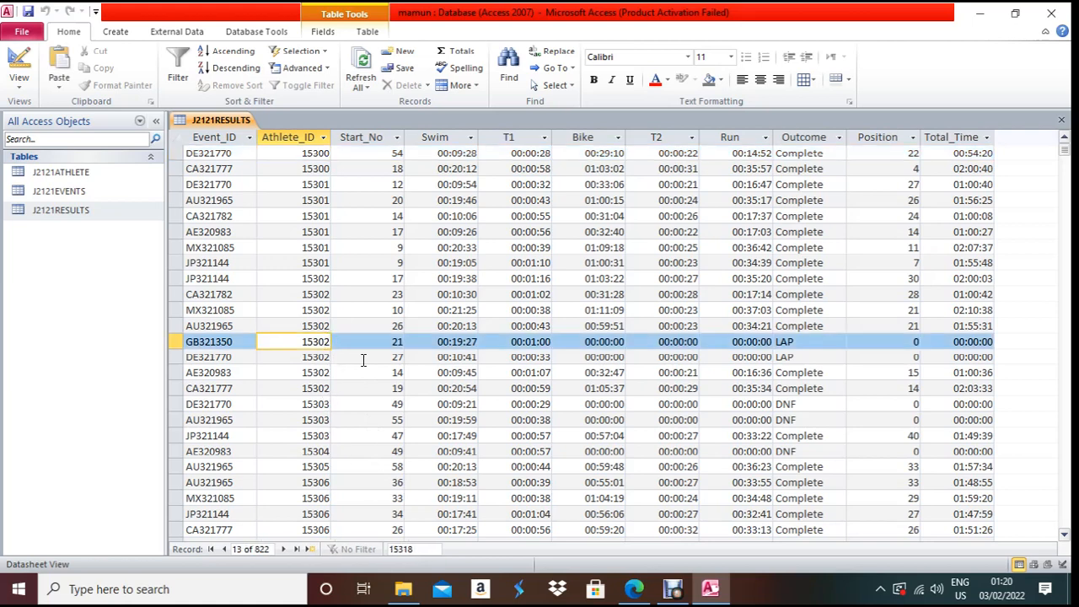
- Clear the search, search again for 15318, and scroll to the matching rows
{"action": "left_click", "coordinate": [429, 552]}
{"action": "key", "text": "ctrl+a"}
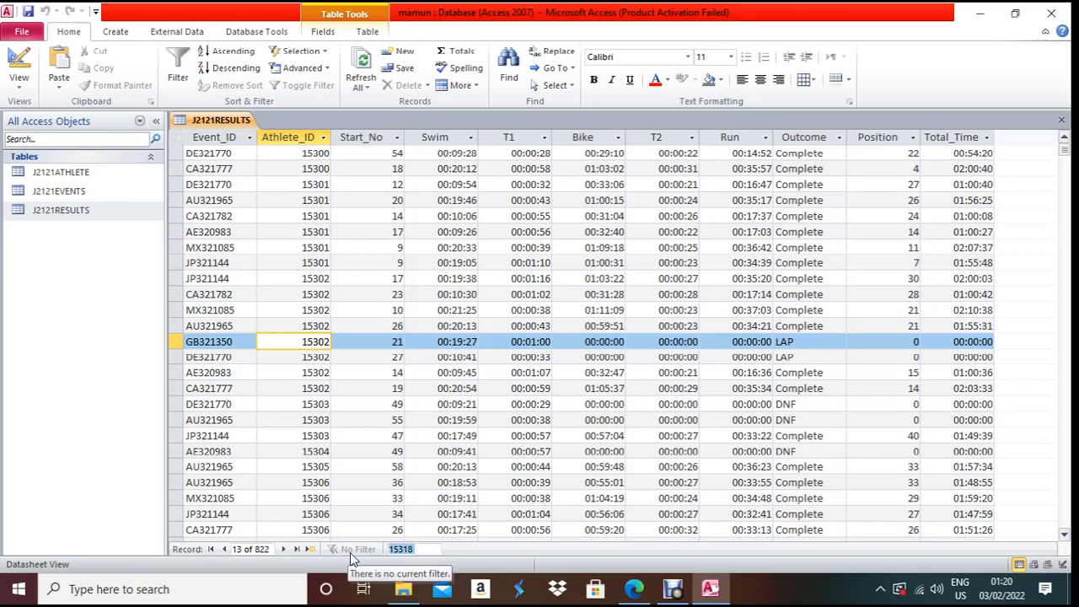
{"action": "key", "text": "BackSpace"}
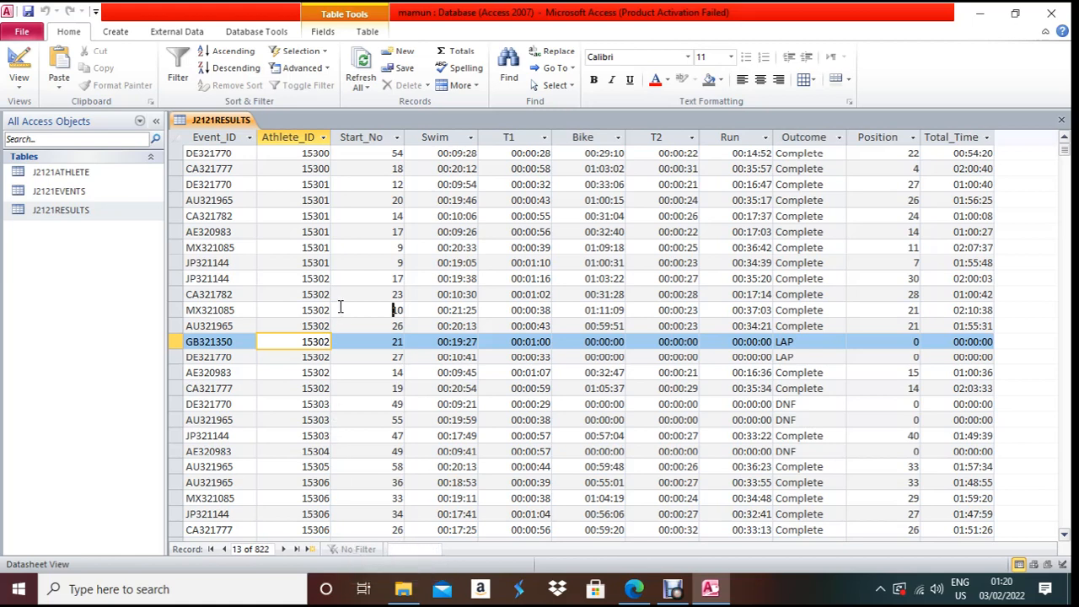
{"action": "left_click", "coordinate": [392, 311]}
{"action": "left_click", "coordinate": [295, 153]}
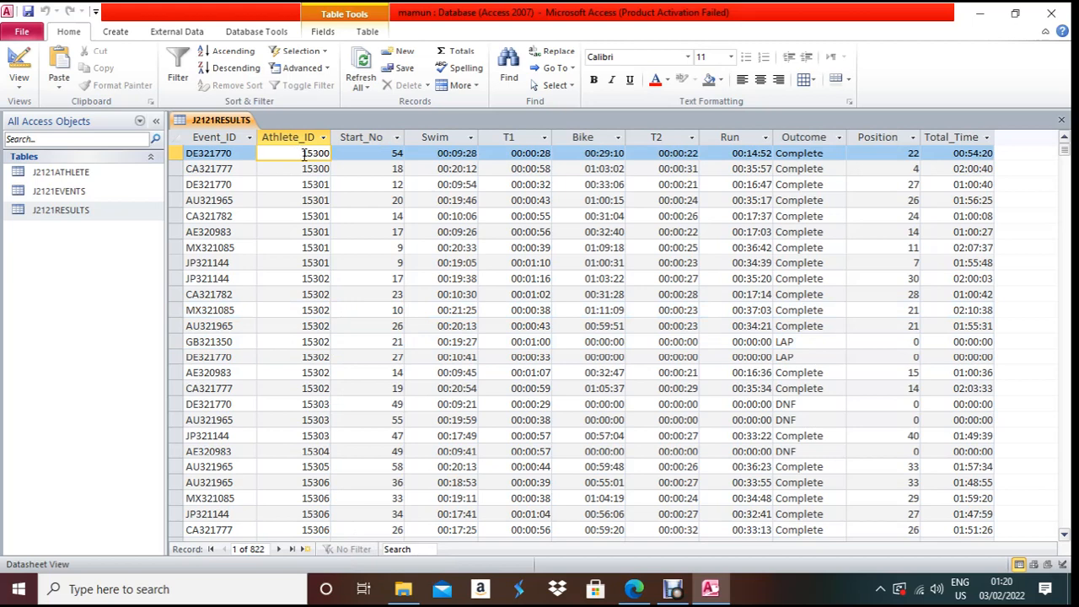
{"action": "left_click", "coordinate": [413, 549]}
{"action": "key", "text": "alt+Tab"}
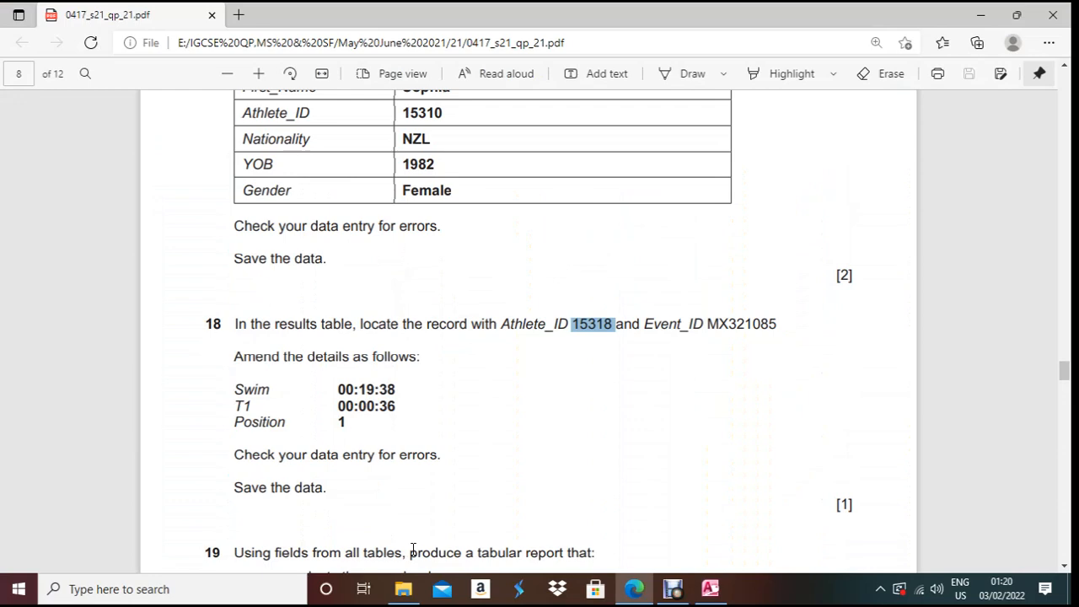
{"action": "key", "text": "alt+Tab"}
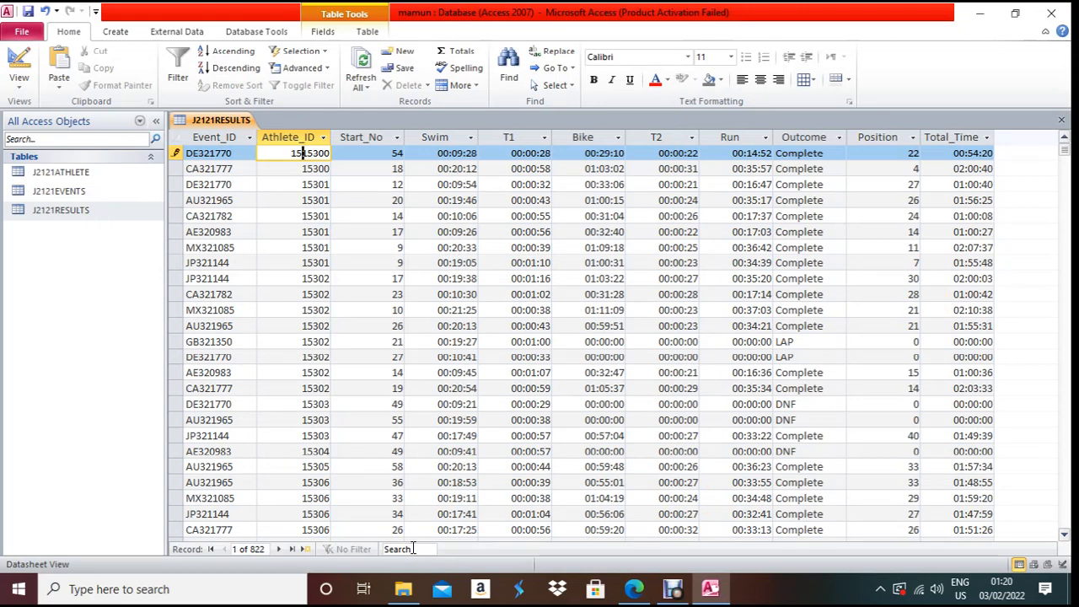
{"action": "left_click", "coordinate": [413, 549]}
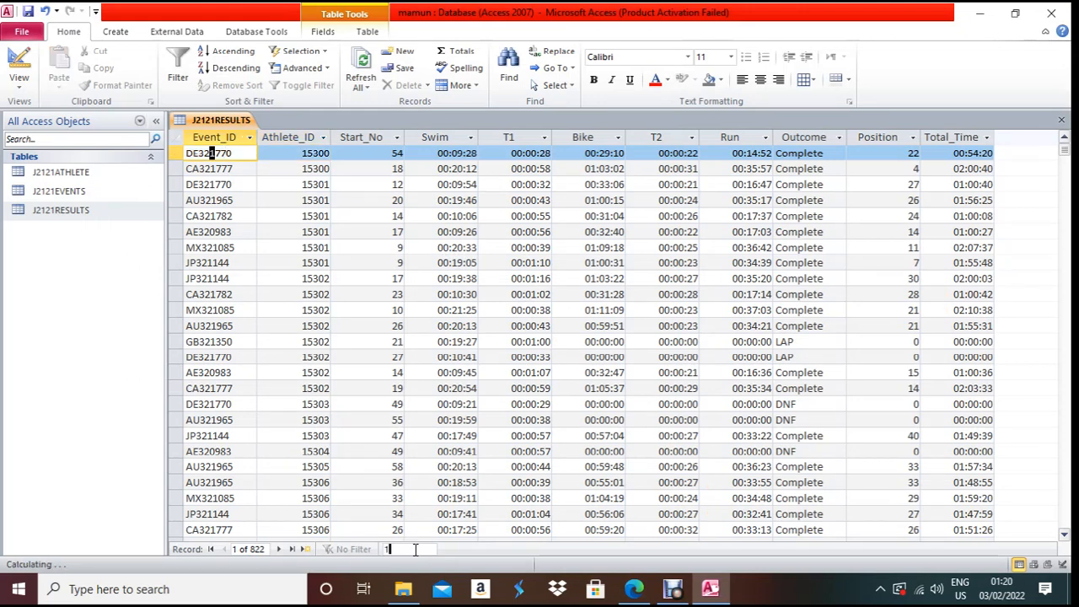
{"action": "type", "text": "15318"}
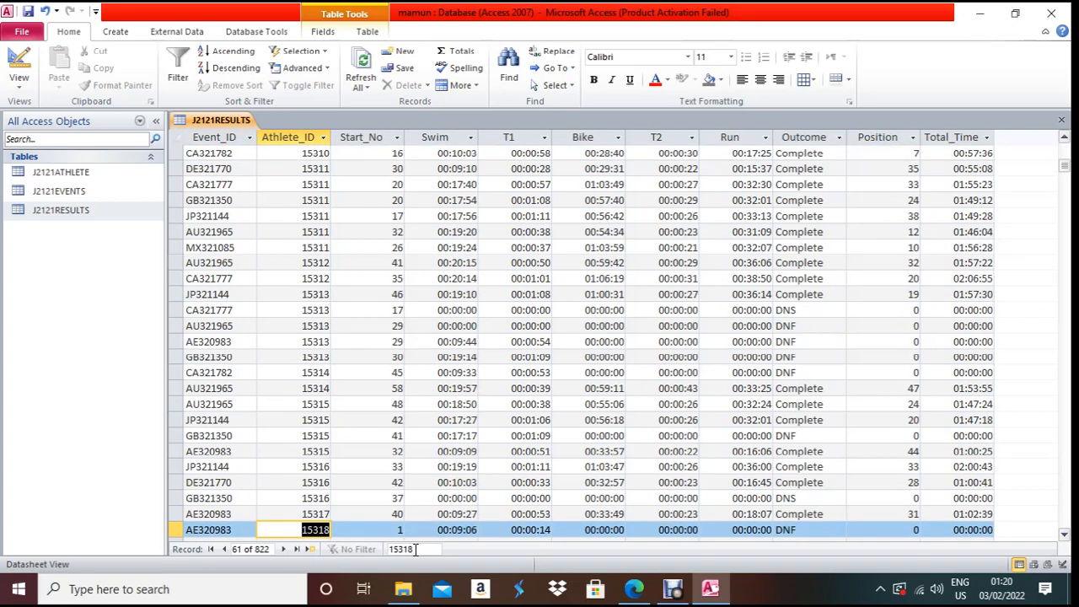
{"action": "scroll", "coordinate": [327, 469], "scroll_direction": "down", "scroll_amount": 2}
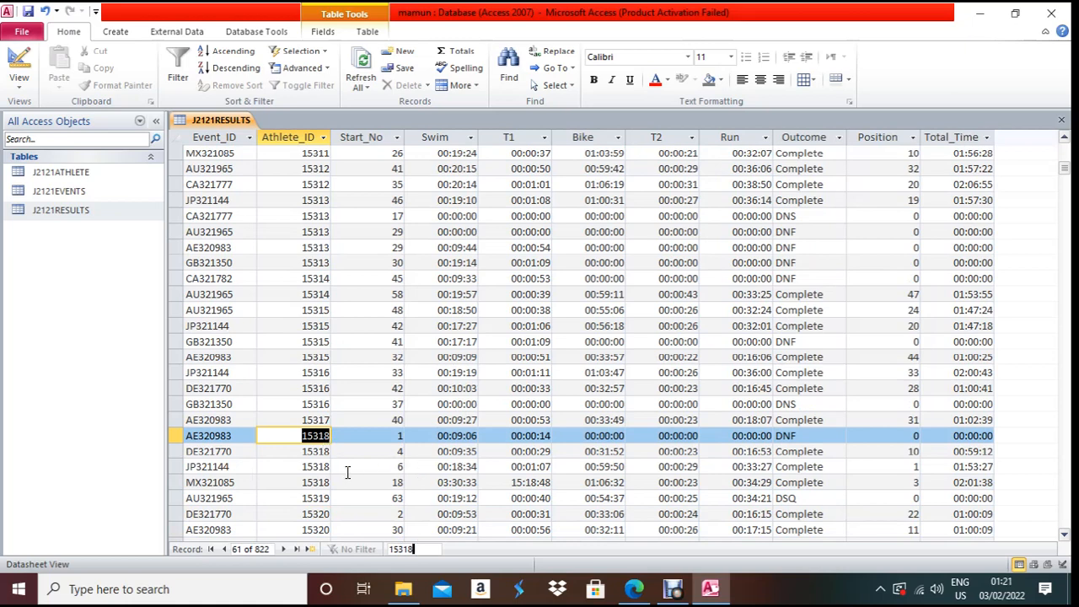
{"action": "left_click", "coordinate": [633, 589]}
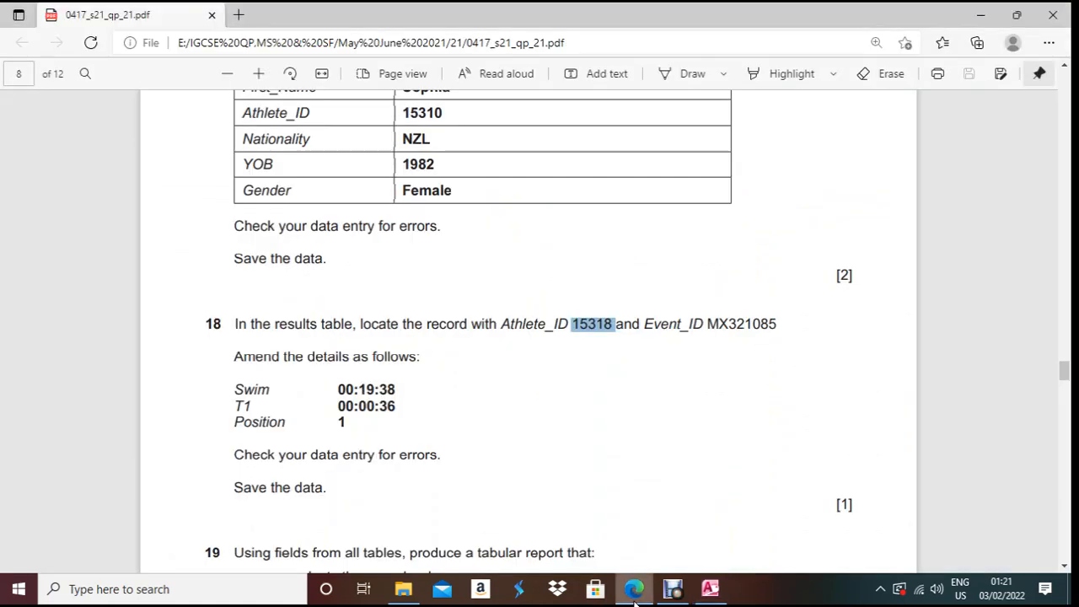
- Replace the MX321085 record's Swim time 03:30:33 with 00:19:38
{"action": "left_click", "coordinate": [709, 589]}
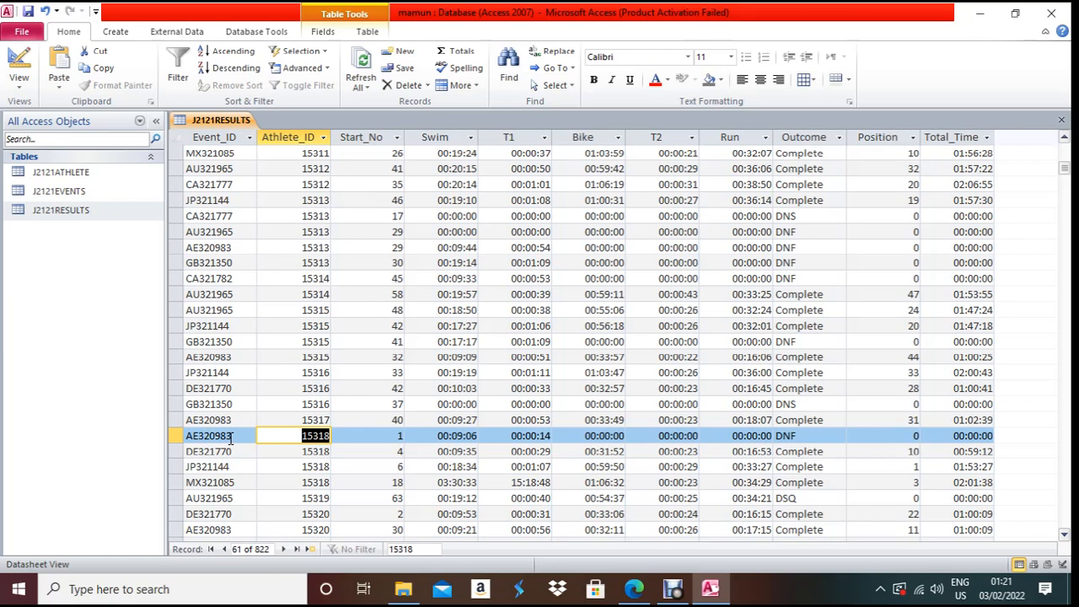
{"action": "left_click", "coordinate": [301, 482]}
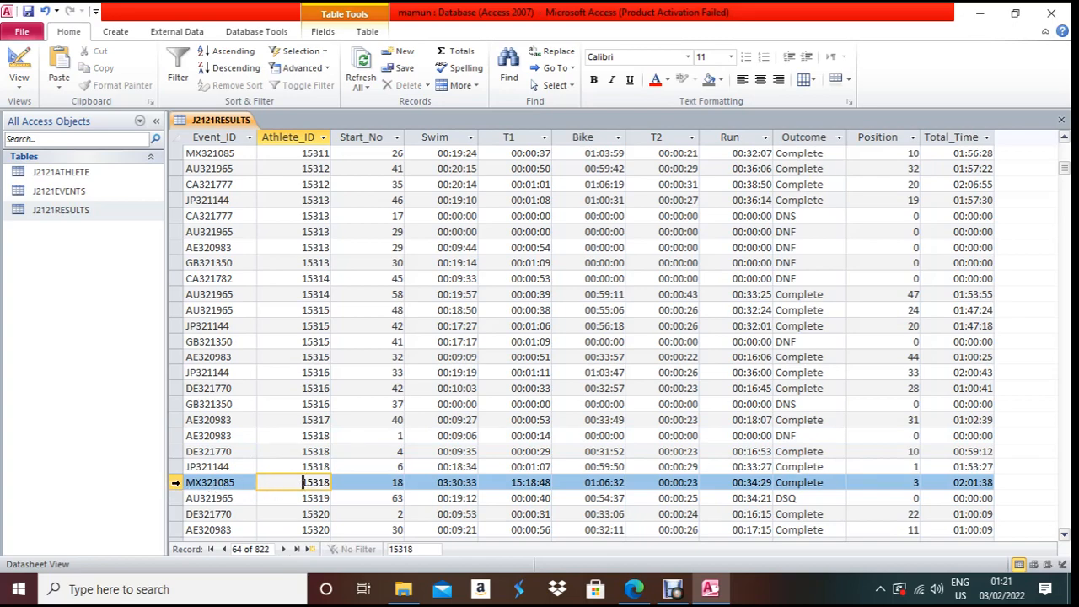
{"action": "left_click", "coordinate": [175, 482]}
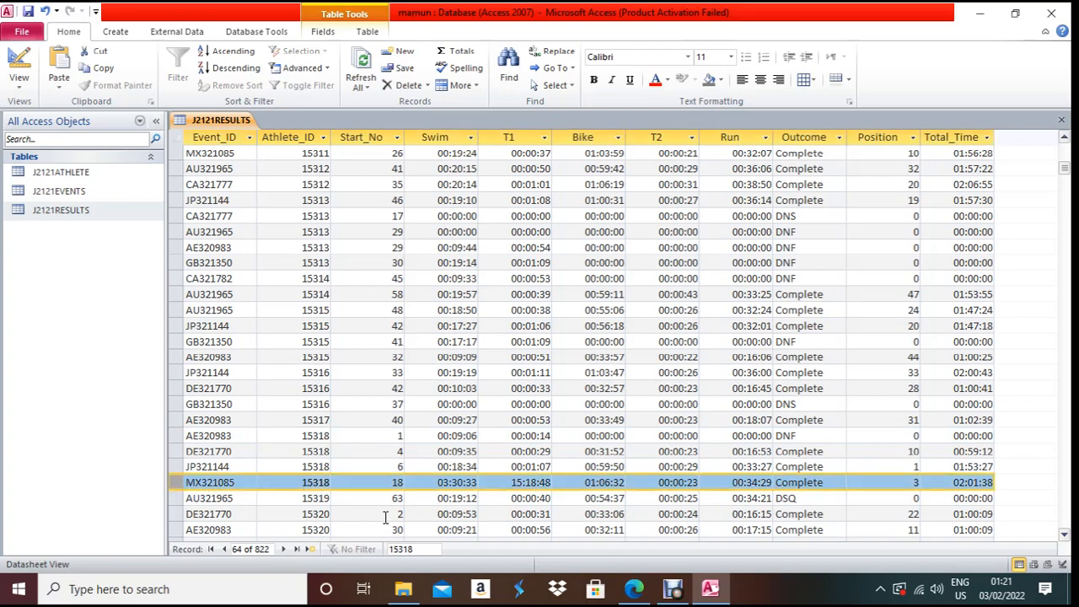
{"action": "key", "text": "alt+Tab"}
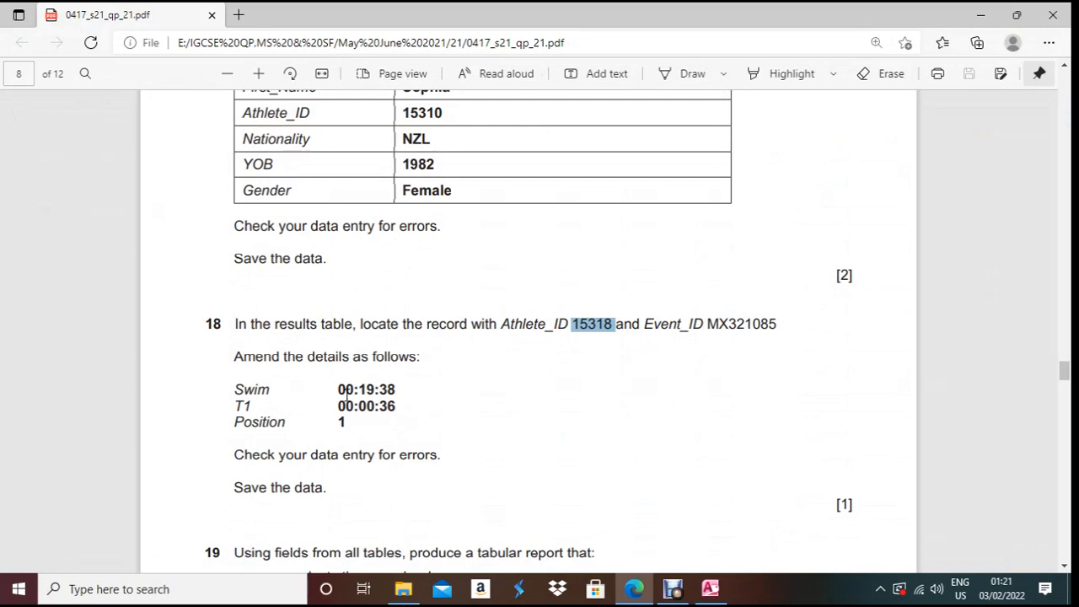
{"action": "left_click_drag", "start_coordinate": [338, 388], "coordinate": [402, 389]}
{"action": "key", "text": "ctrl+c"}
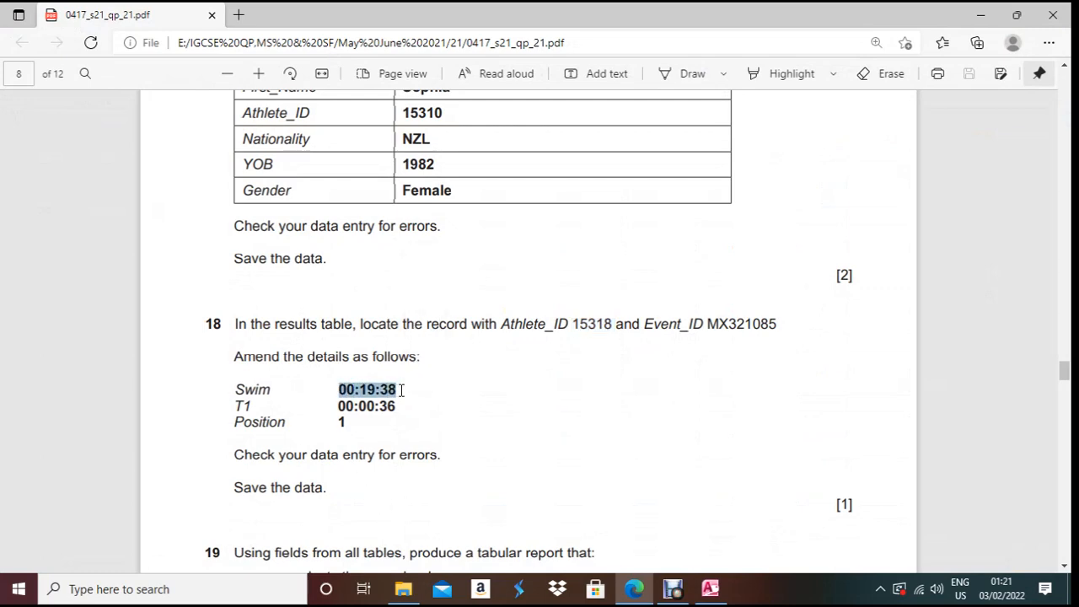
{"action": "key", "text": "alt+Tab"}
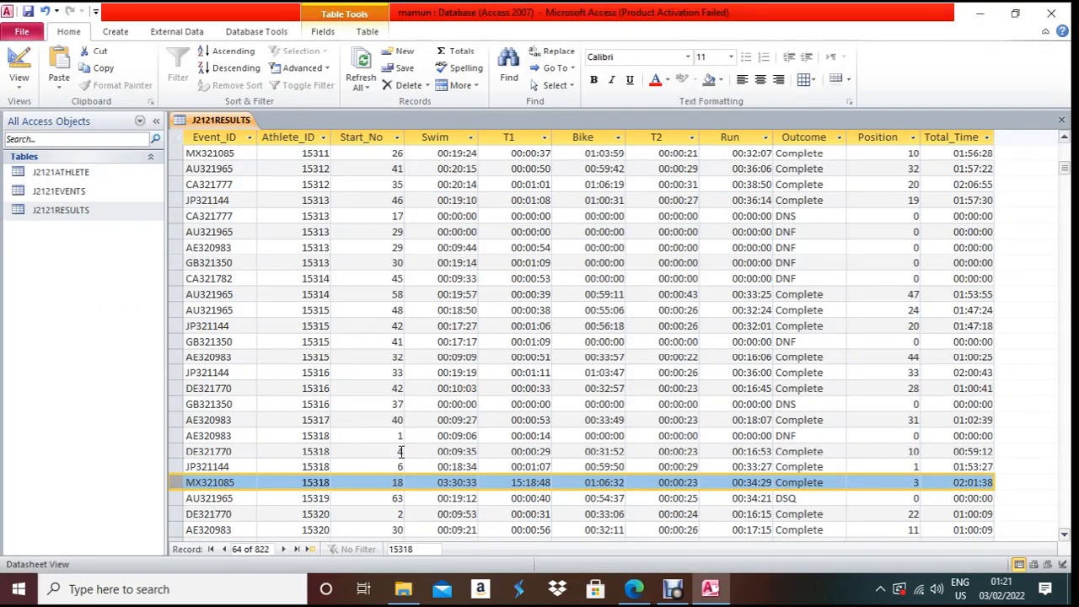
{"action": "left_click", "coordinate": [441, 483]}
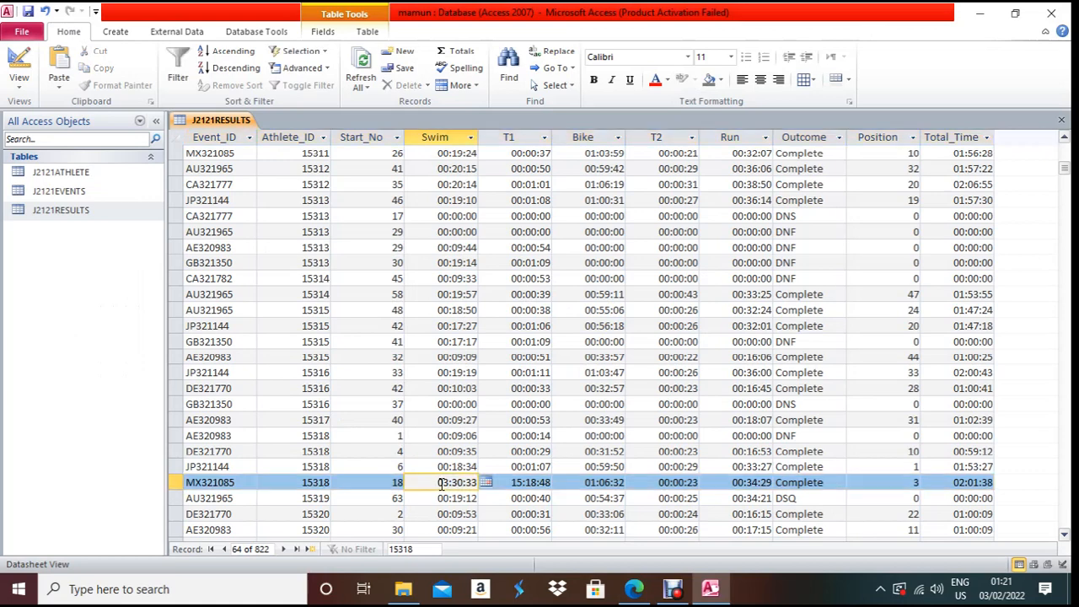
{"action": "left_click_drag", "start_coordinate": [441, 483], "coordinate": [477, 482]}
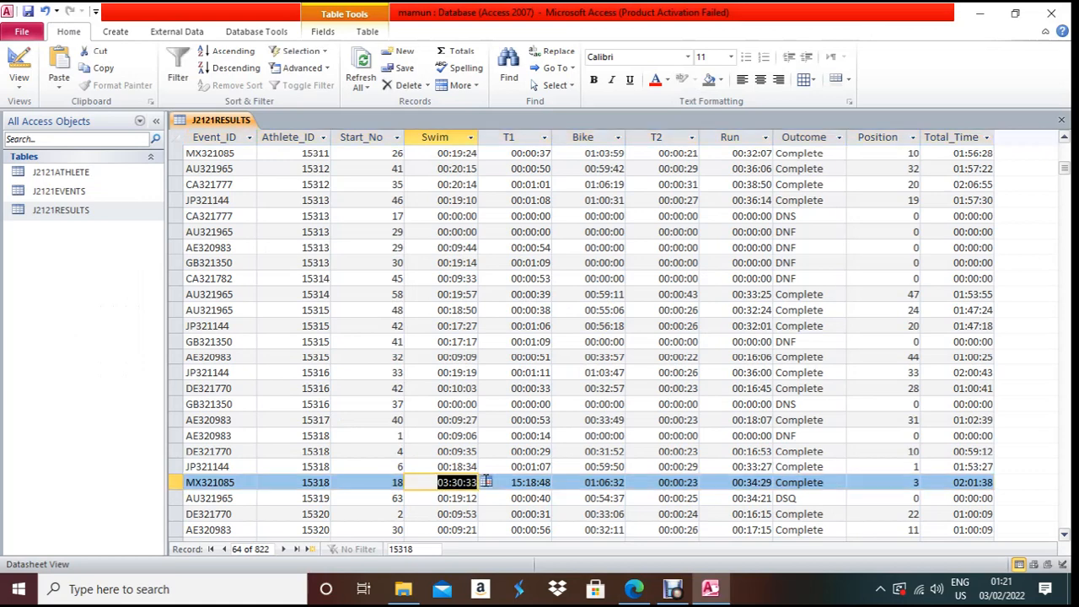
{"action": "key", "text": "ctrl+v"}
- Paste over the old T1 time 15:18:48, set Position to 1, and close the results table
{"action": "key", "text": "alt+Tab"}
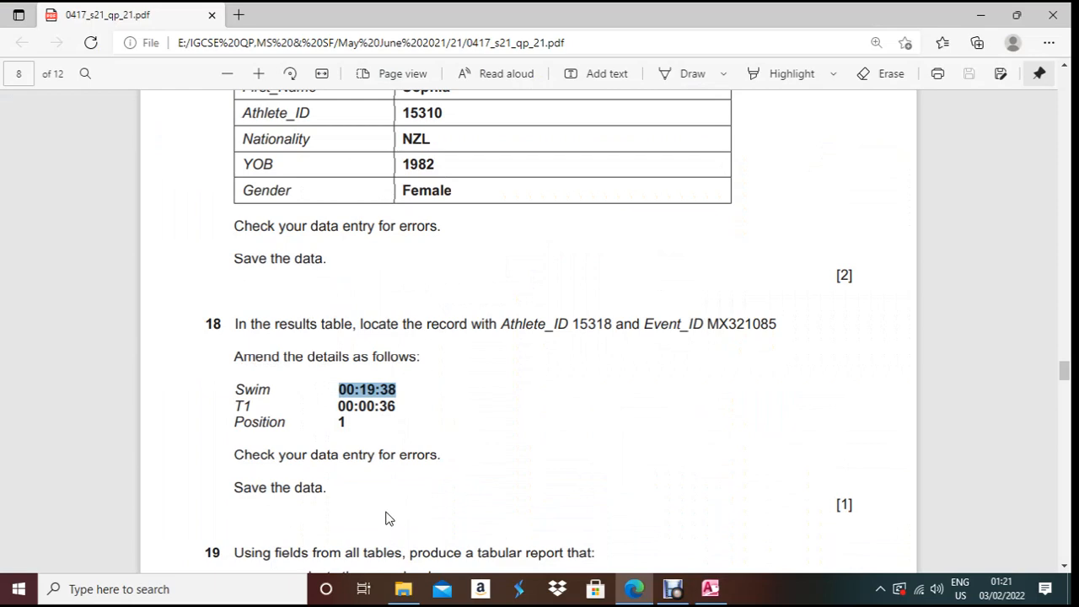
{"action": "left_click_drag", "start_coordinate": [340, 406], "coordinate": [400, 409]}
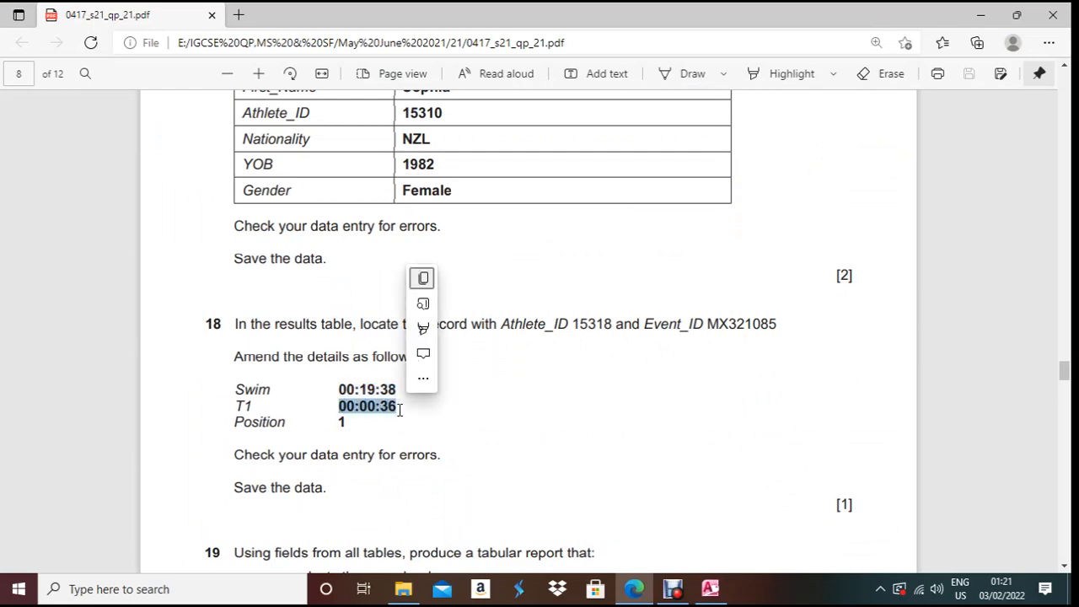
{"action": "key", "text": "alt+Tab"}
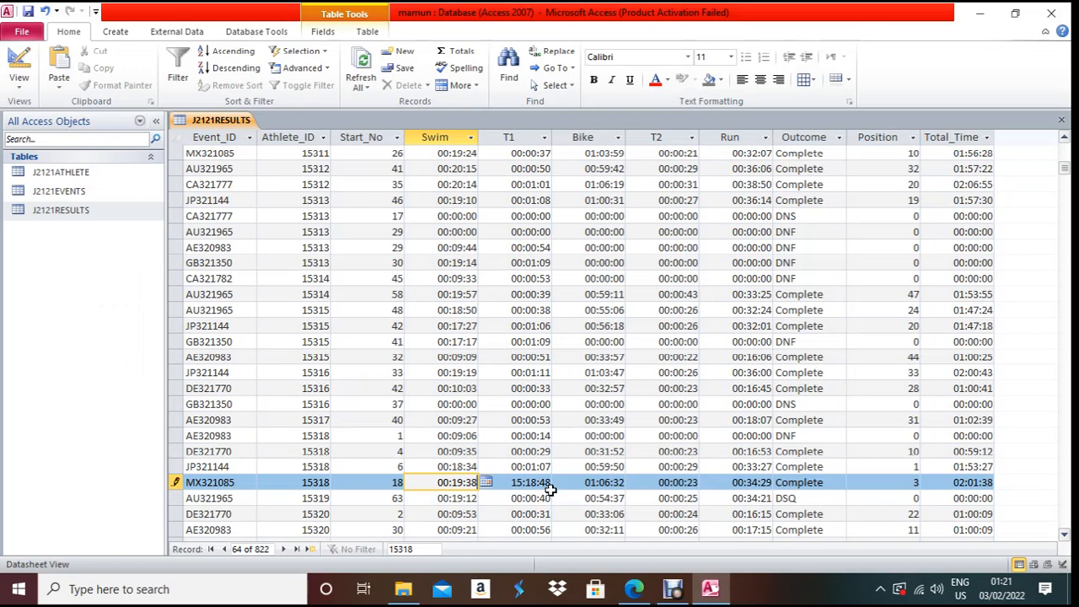
{"action": "left_click_drag", "start_coordinate": [512, 482], "coordinate": [553, 482]}
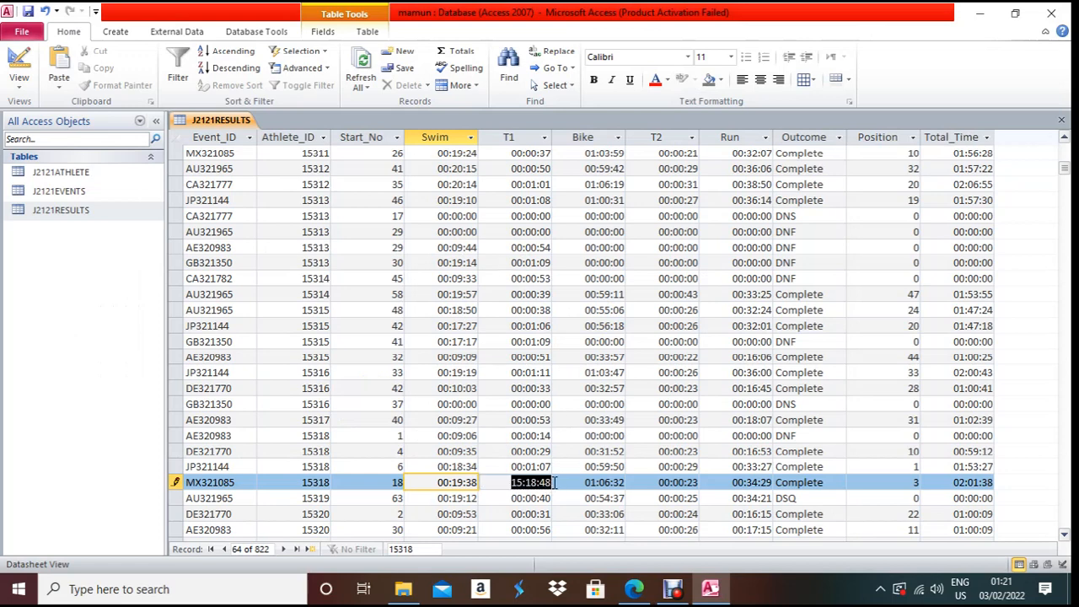
{"action": "key", "text": "ctrl+v"}
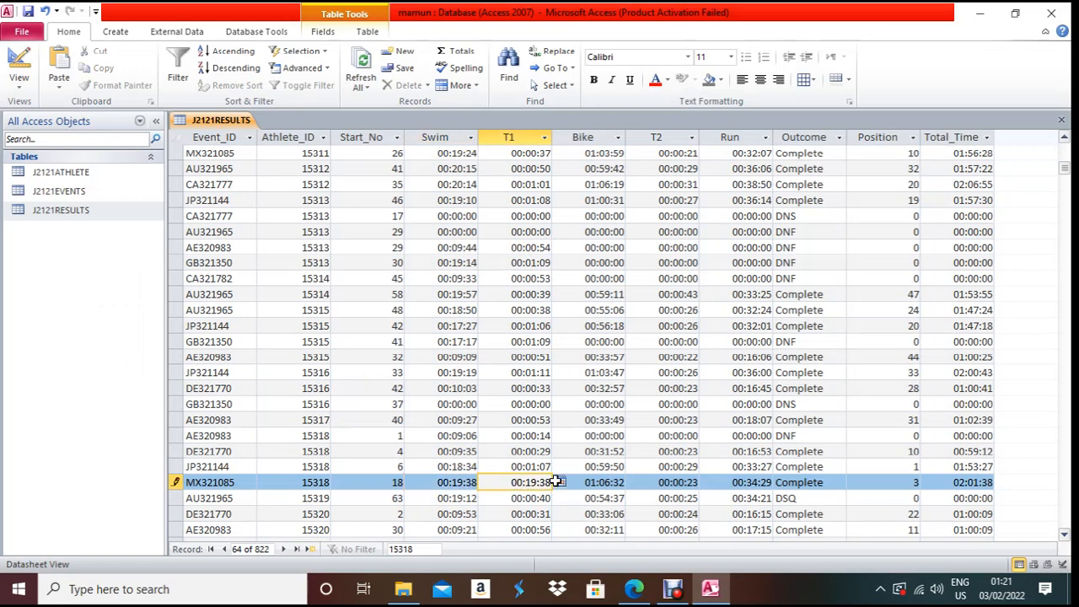
{"action": "key", "text": "alt+Tab"}
{"action": "key", "text": "alt+Tab"}
{"action": "double_click", "coordinate": [919, 482]}
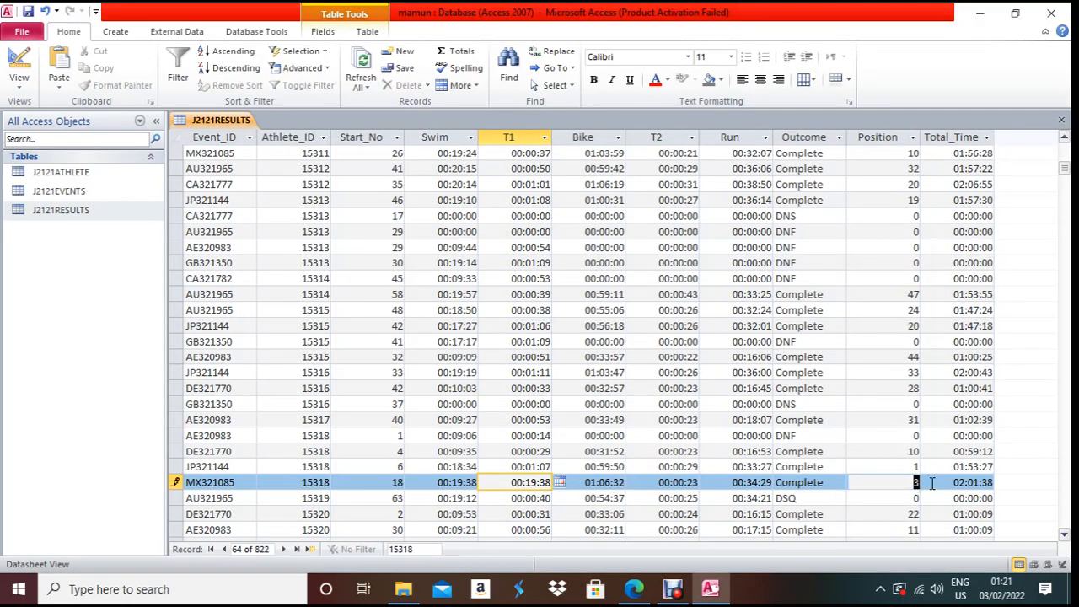
{"action": "type", "text": "1"}
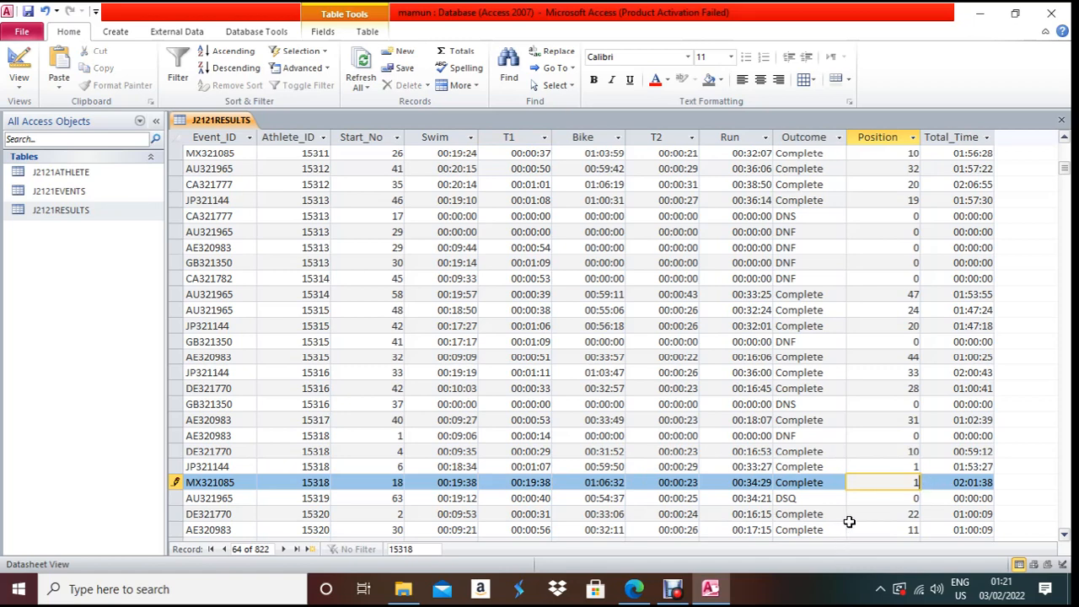
{"action": "key", "text": "ctrl+w"}
{"action": "key", "text": "alt+Tab"}
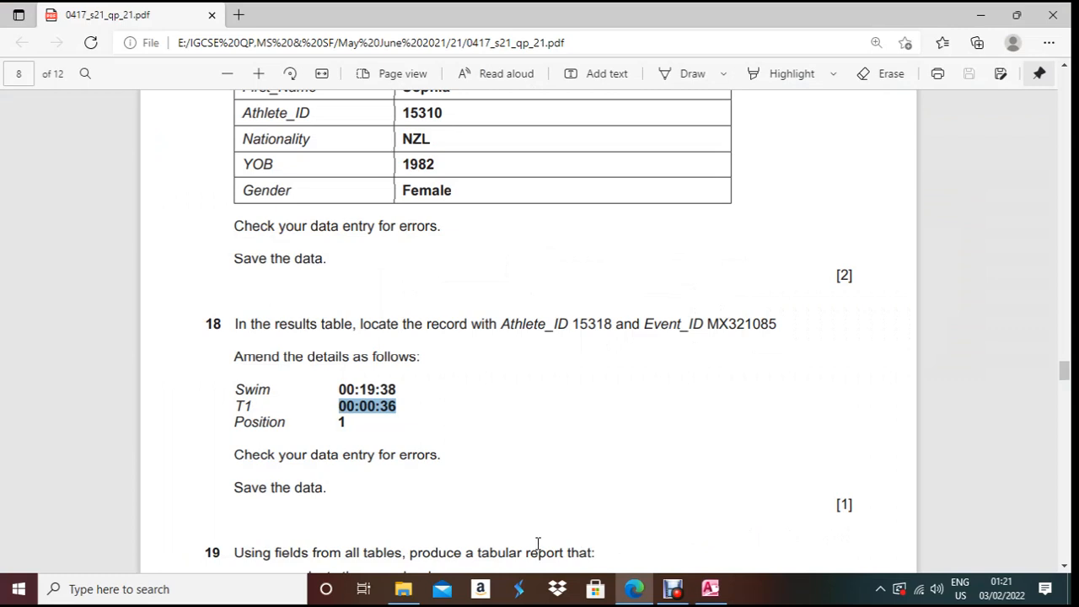
- Scroll the exam paper to question 19's Oceania Results report brief, then return to Access
{"action": "scroll", "coordinate": [408, 528], "scroll_direction": "down", "scroll_amount": 1}
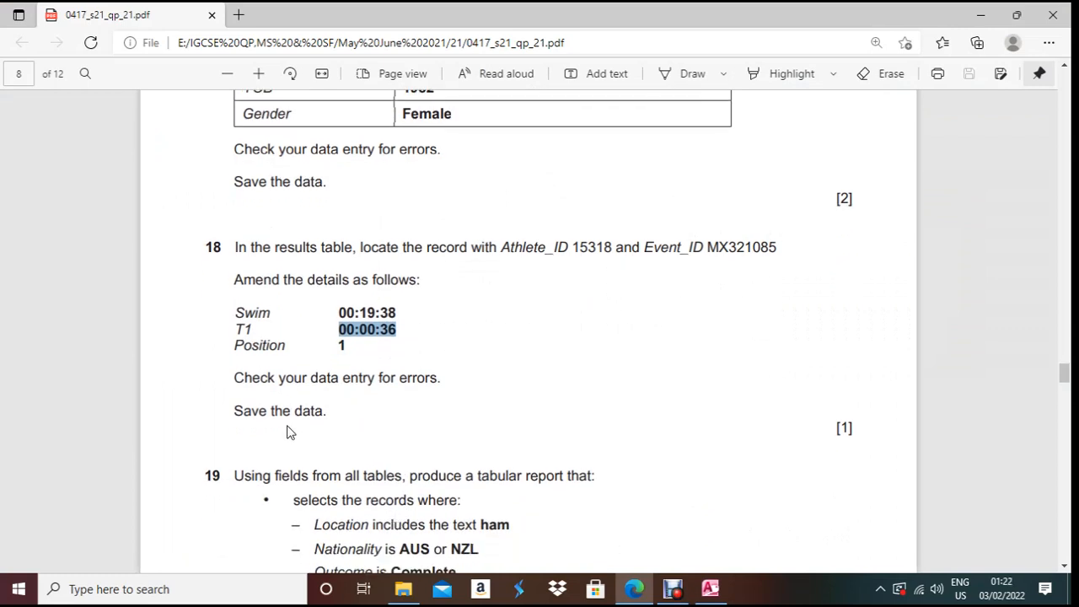
{"action": "scroll", "coordinate": [339, 472], "scroll_direction": "down", "scroll_amount": 2}
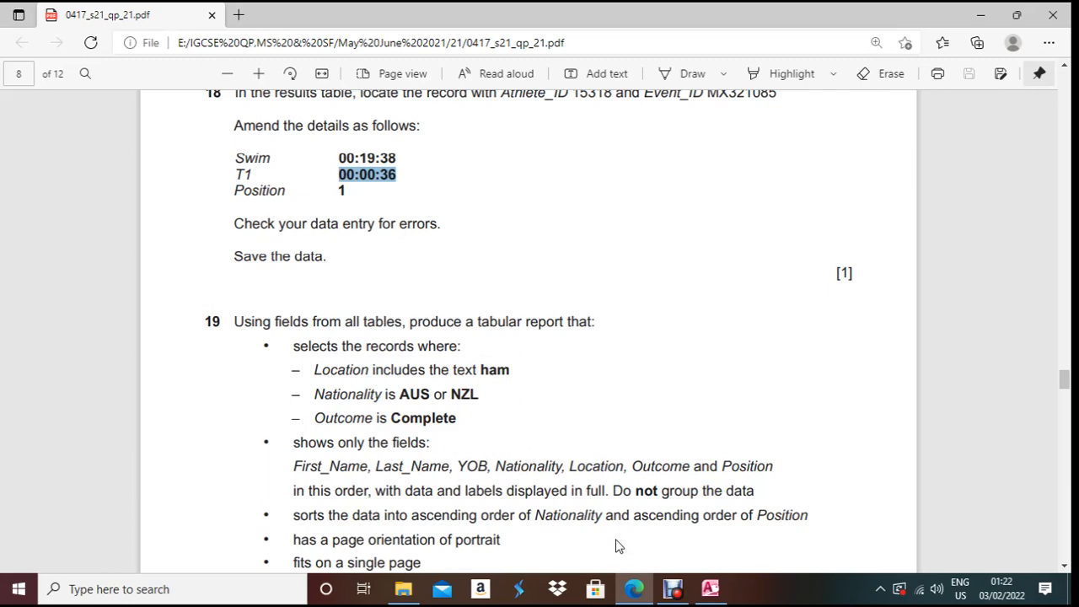
{"action": "left_click", "coordinate": [683, 591]}
{"action": "left_click", "coordinate": [386, 465]}
{"action": "left_click", "coordinate": [679, 594]}
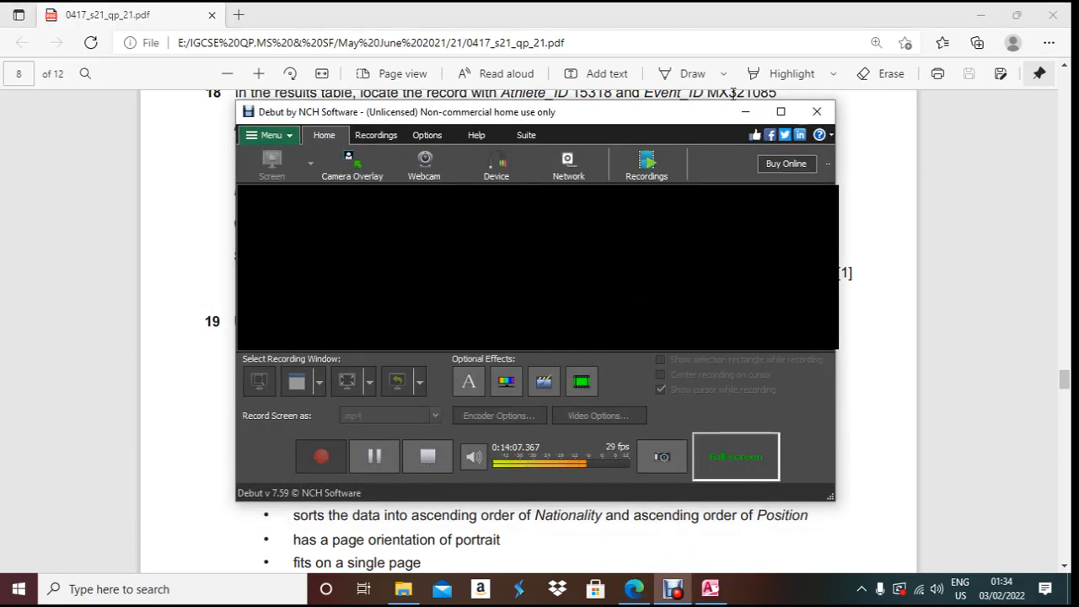
{"action": "left_click", "coordinate": [747, 112]}
{"action": "scroll", "coordinate": [524, 371], "scroll_direction": "down", "scroll_amount": 2}
{"action": "scroll", "coordinate": [523, 371], "scroll_direction": "down", "scroll_amount": 3}
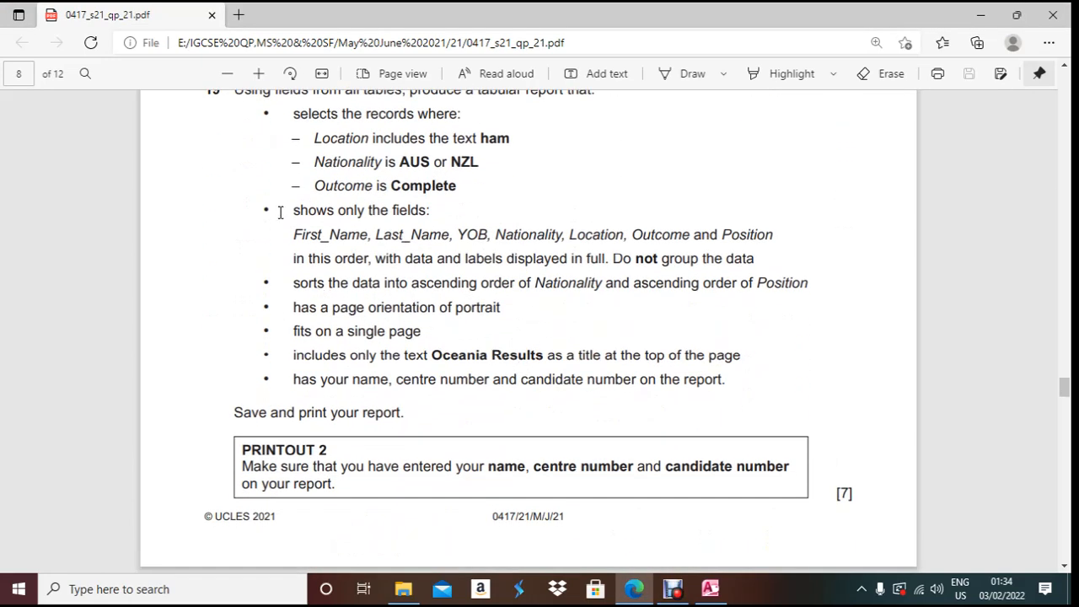
{"action": "left_click", "coordinate": [713, 594]}
{"action": "left_click", "coordinate": [115, 31]}
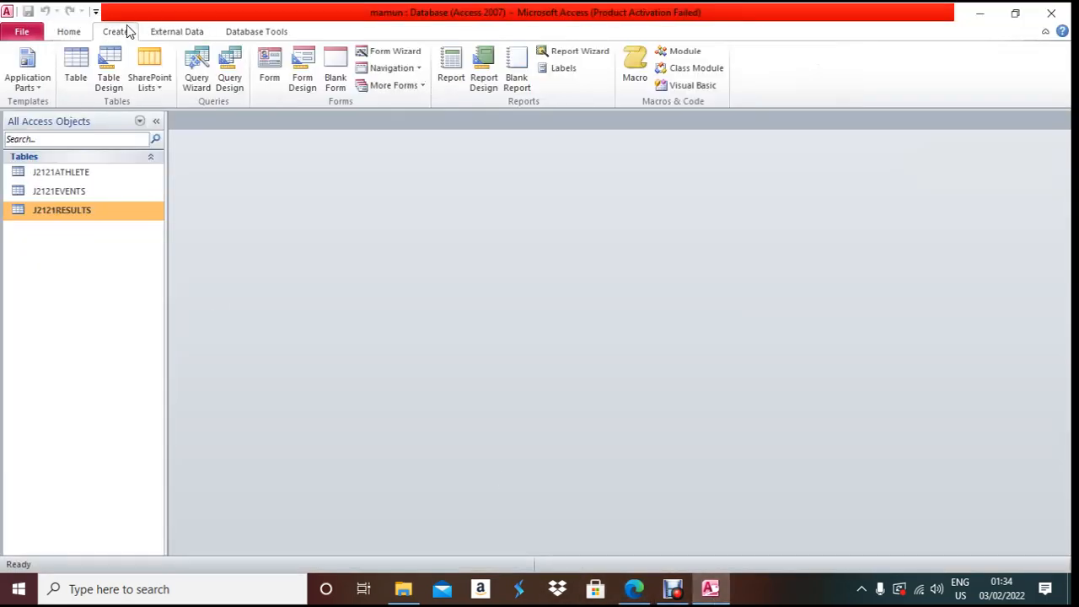
- Start the Simple Query Wizard and show the J2121ATHLETE table's fields
{"action": "left_click", "coordinate": [197, 67]}
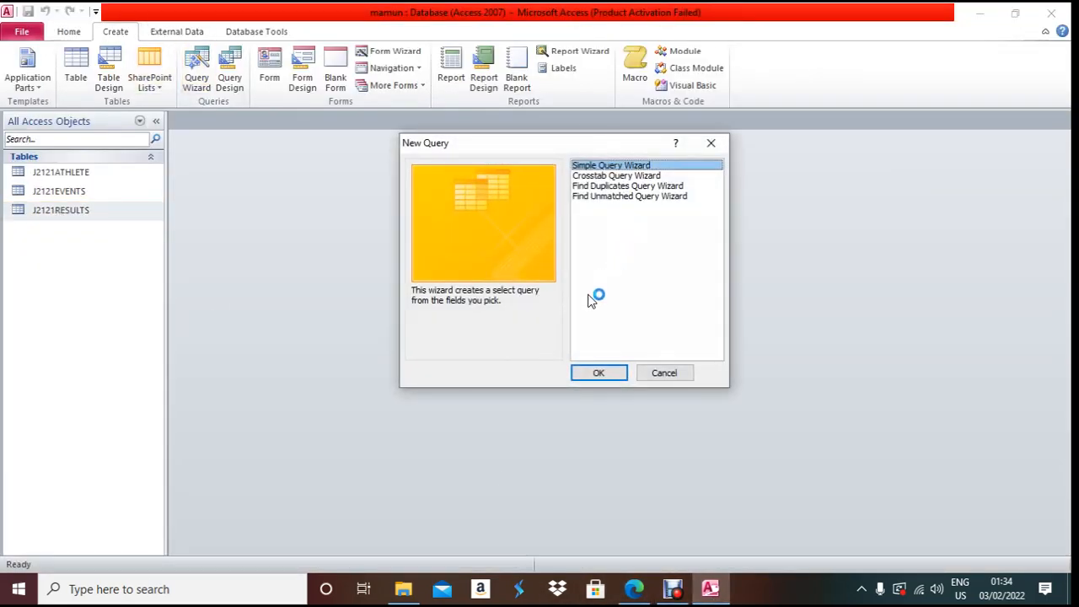
{"action": "left_click", "coordinate": [600, 371]}
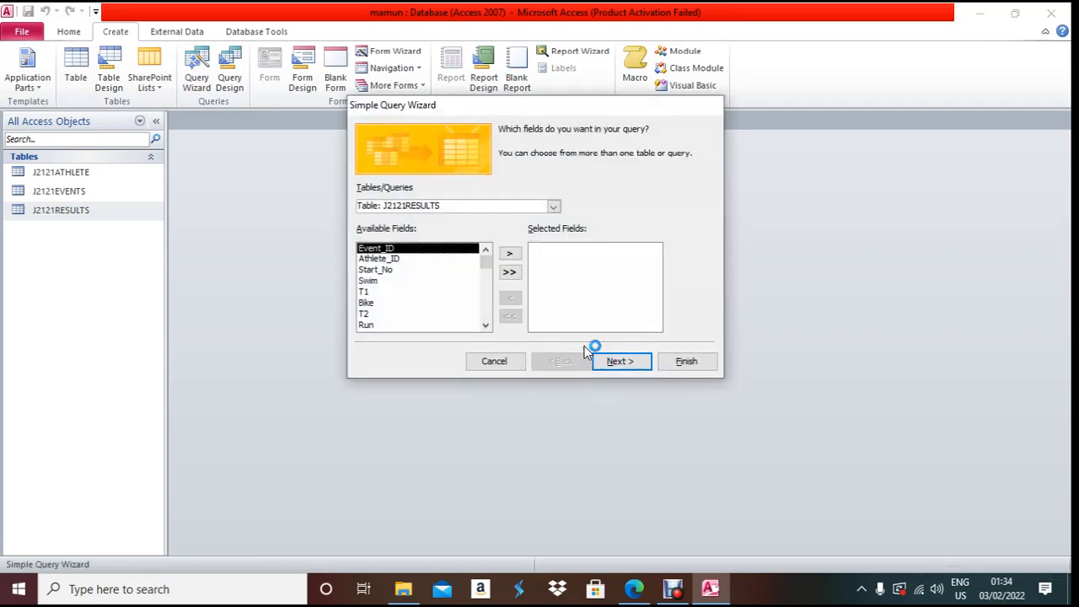
{"action": "left_click", "coordinate": [643, 593]}
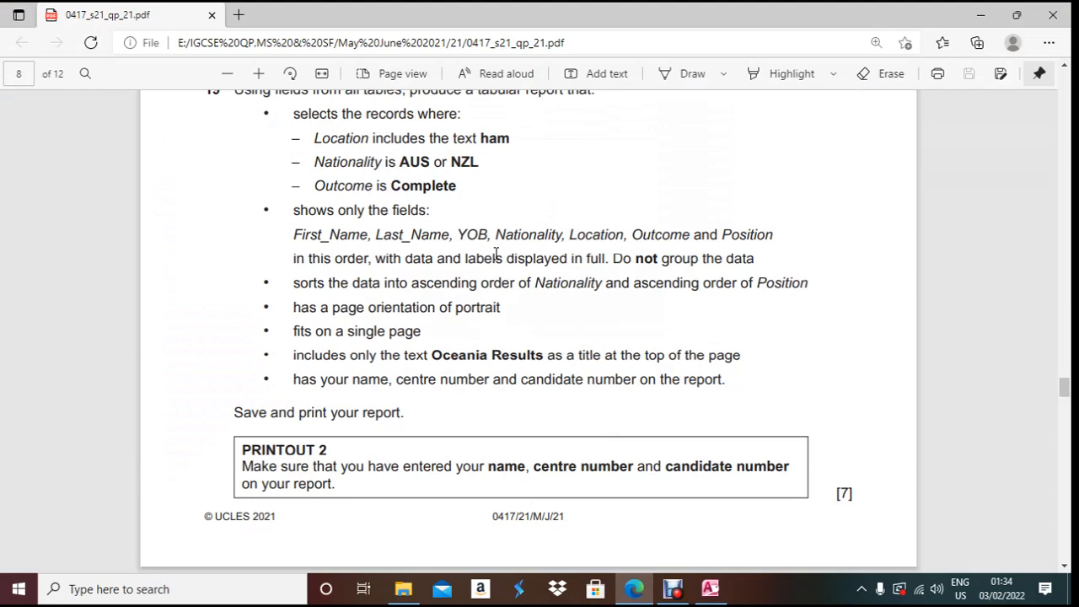
{"action": "left_click", "coordinate": [635, 590]}
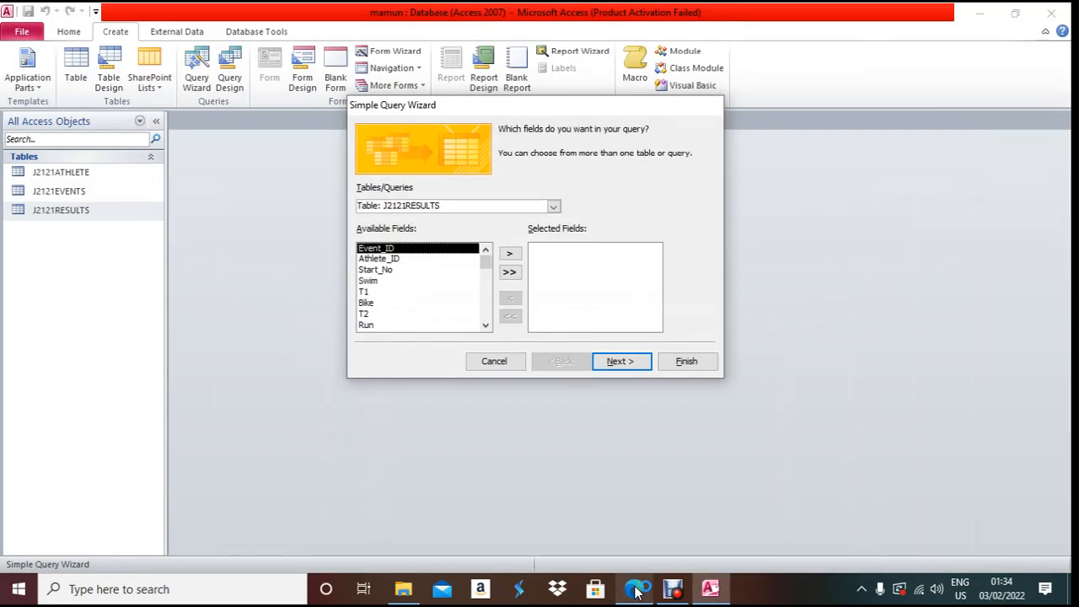
{"action": "left_click", "coordinate": [553, 207]}
{"action": "left_click", "coordinate": [548, 230]}
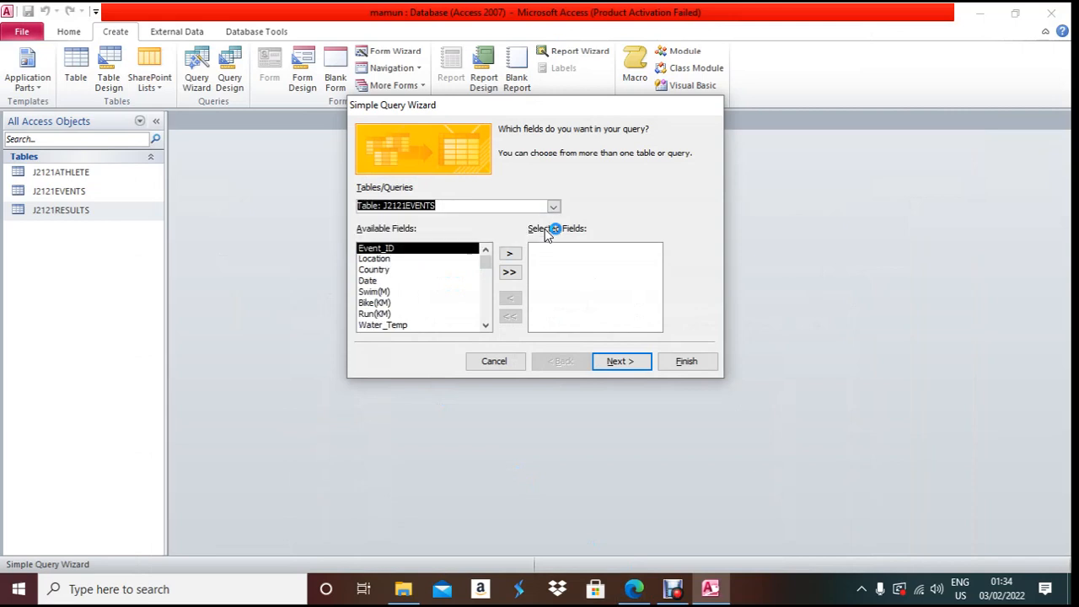
{"action": "left_click", "coordinate": [554, 207]}
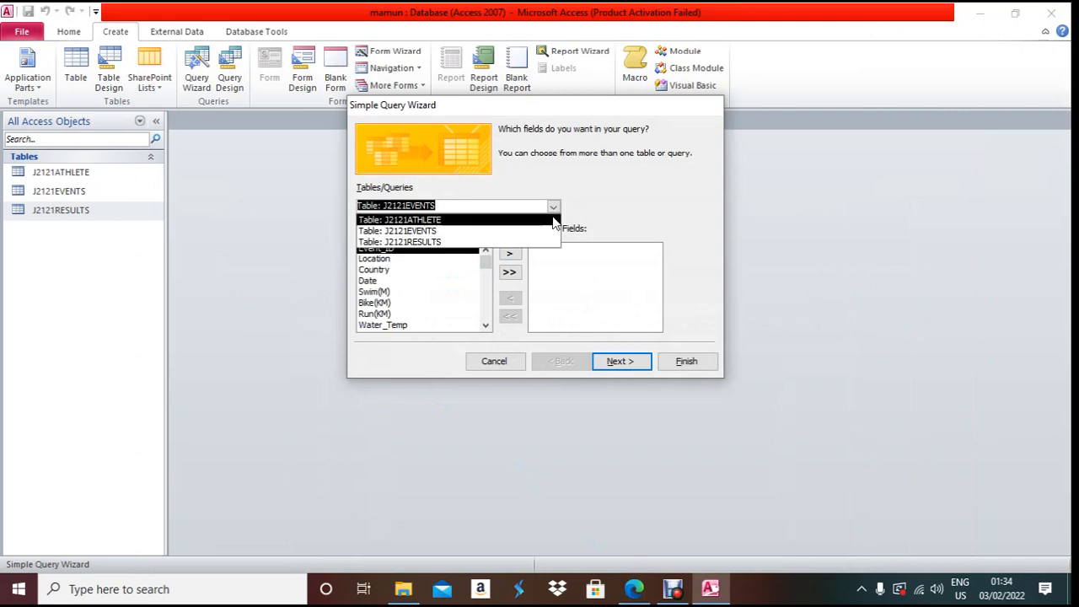
{"action": "left_click", "coordinate": [552, 215]}
- Add First_Name, Last_Name, YOB and Nationality from J2121ATHLETE to the query
{"action": "left_click", "coordinate": [424, 258]}
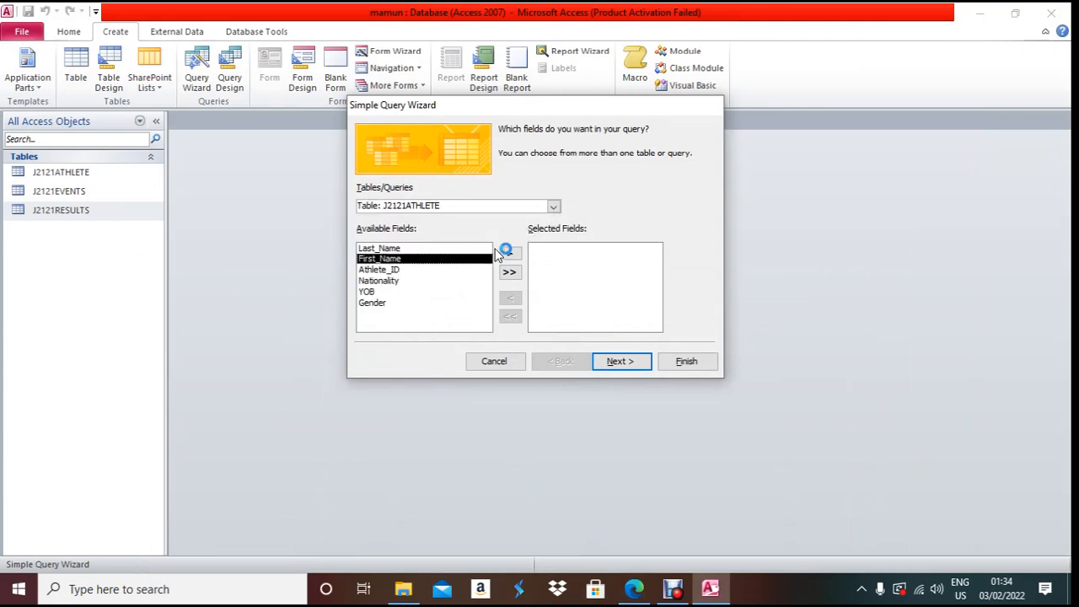
{"action": "left_click", "coordinate": [510, 254]}
{"action": "left_click", "coordinate": [430, 249]}
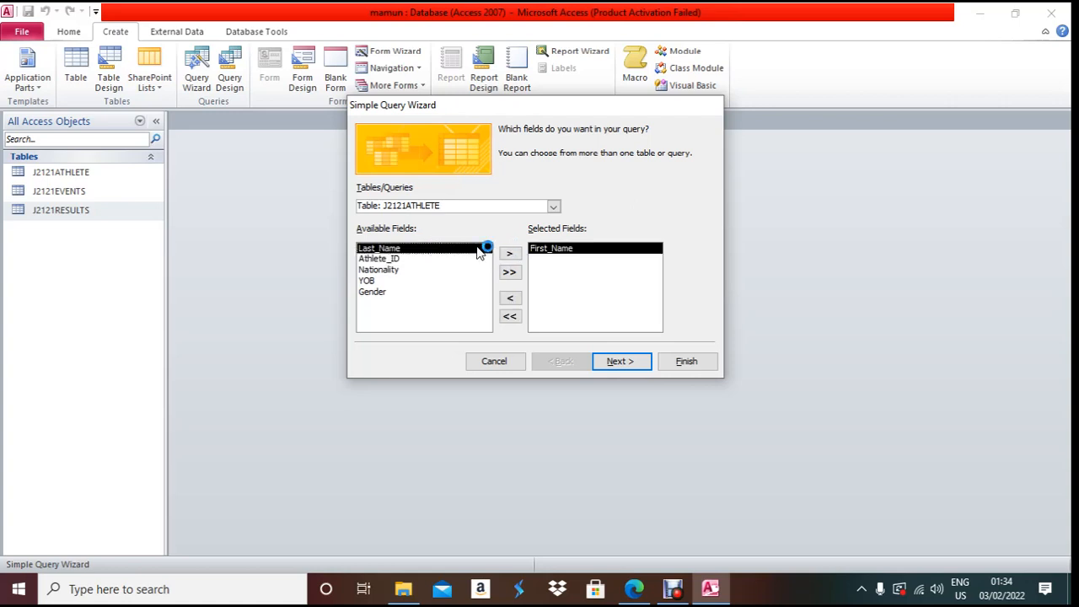
{"action": "left_click", "coordinate": [510, 254]}
{"action": "left_click", "coordinate": [419, 269]}
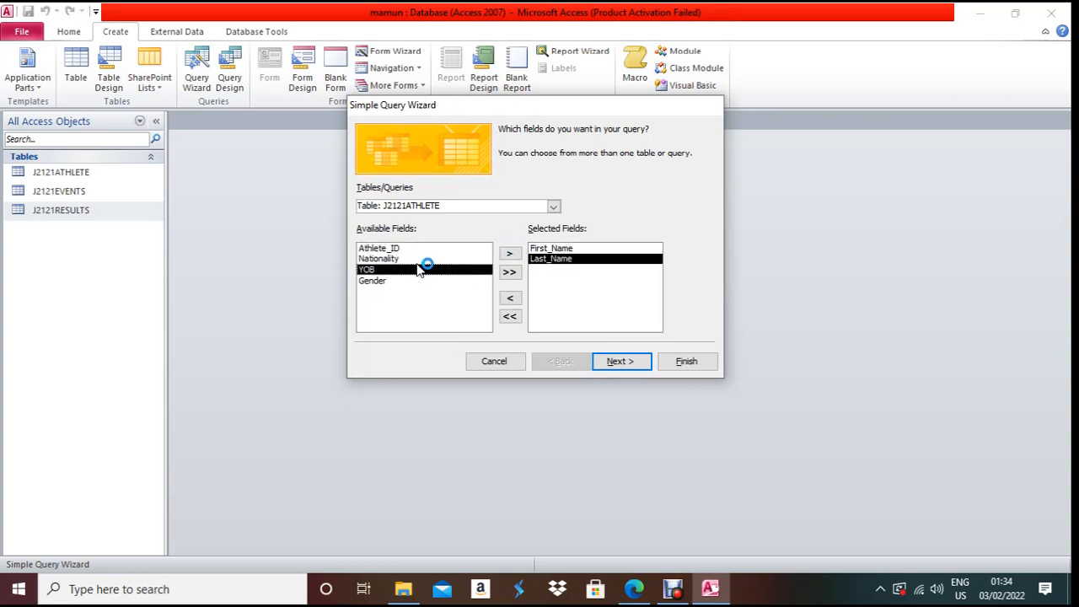
{"action": "left_click", "coordinate": [511, 254]}
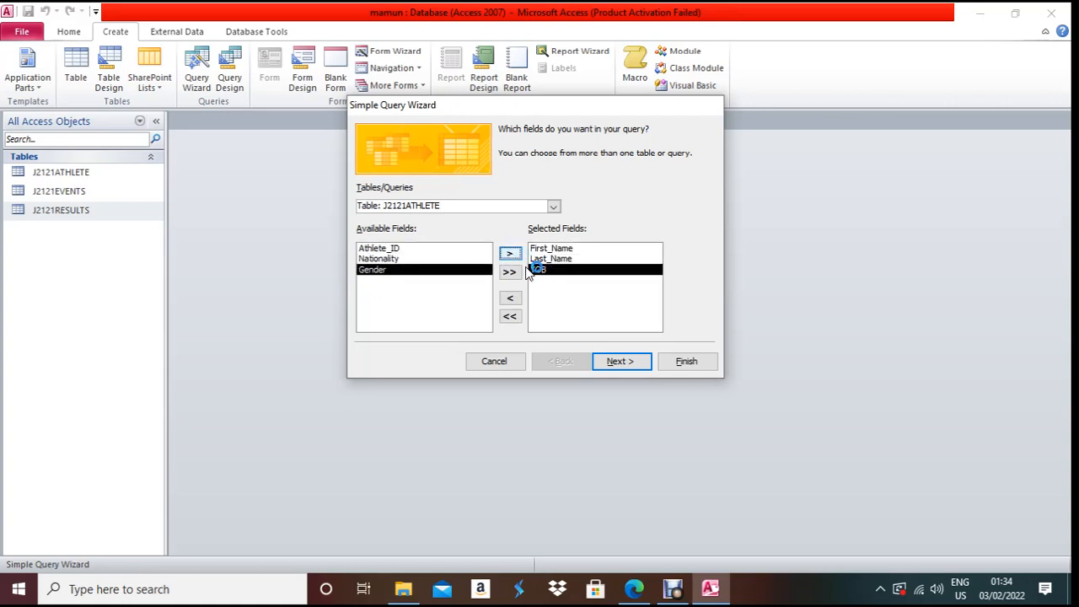
{"action": "left_click", "coordinate": [643, 590]}
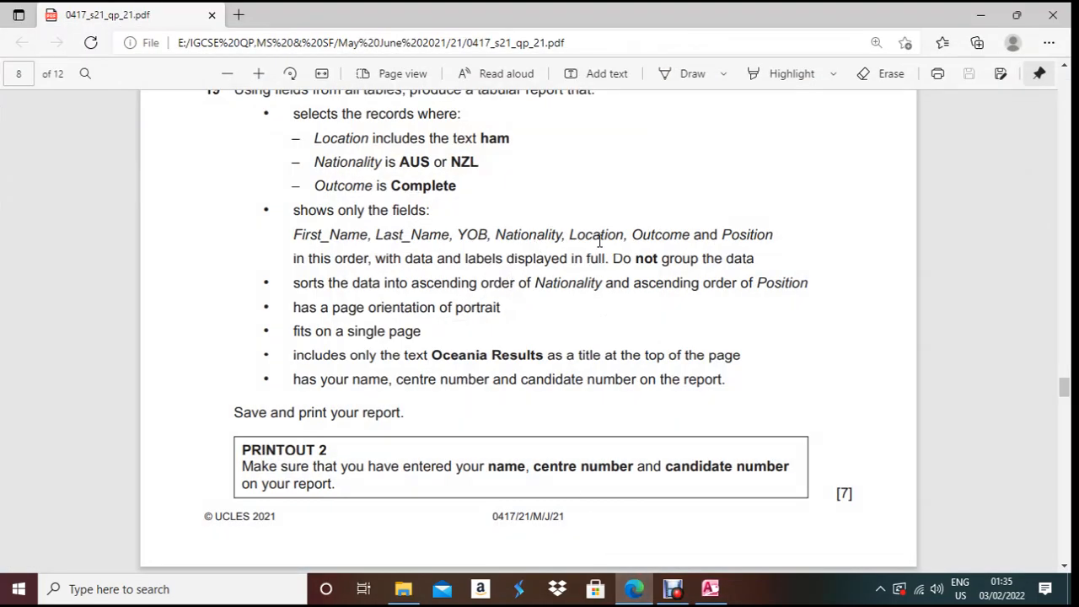
{"action": "left_click", "coordinate": [643, 590]}
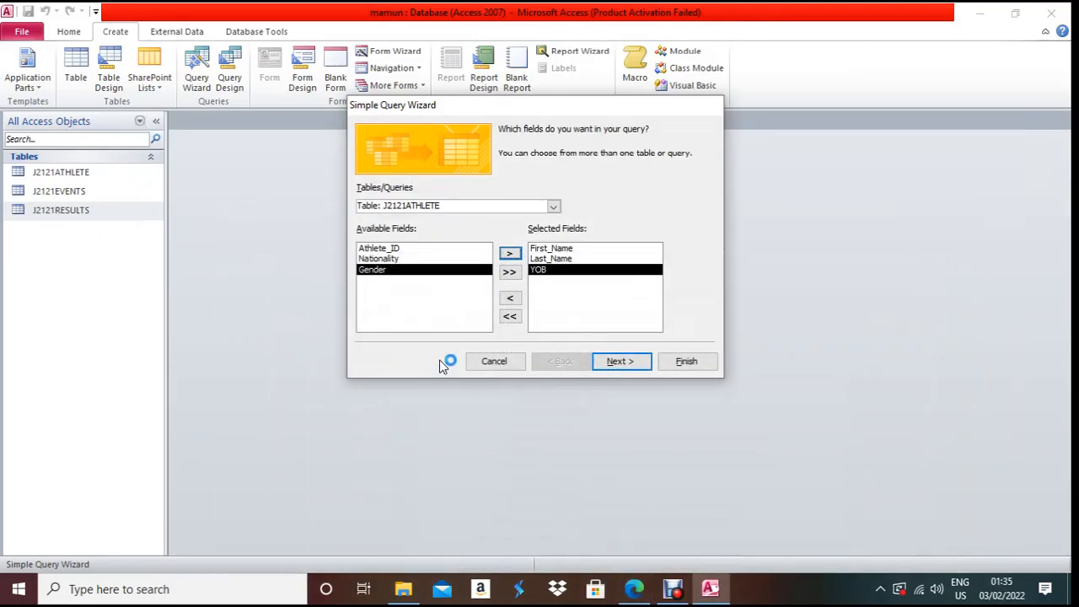
{"action": "left_click", "coordinate": [422, 257]}
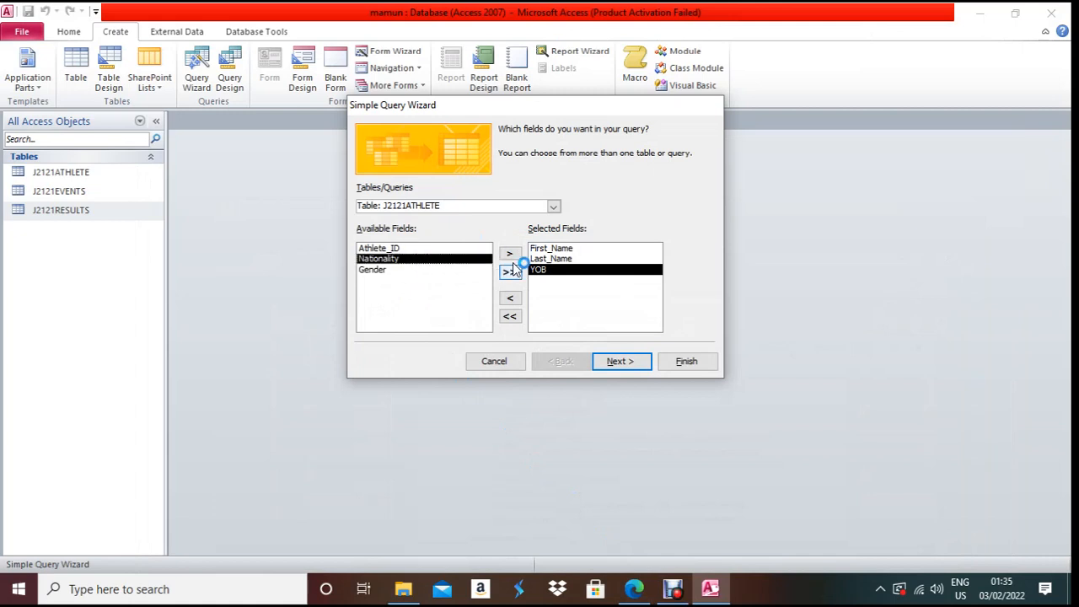
{"action": "left_click", "coordinate": [510, 253]}
- Add the Location field from J2121EVENTS
{"action": "left_click", "coordinate": [552, 206]}
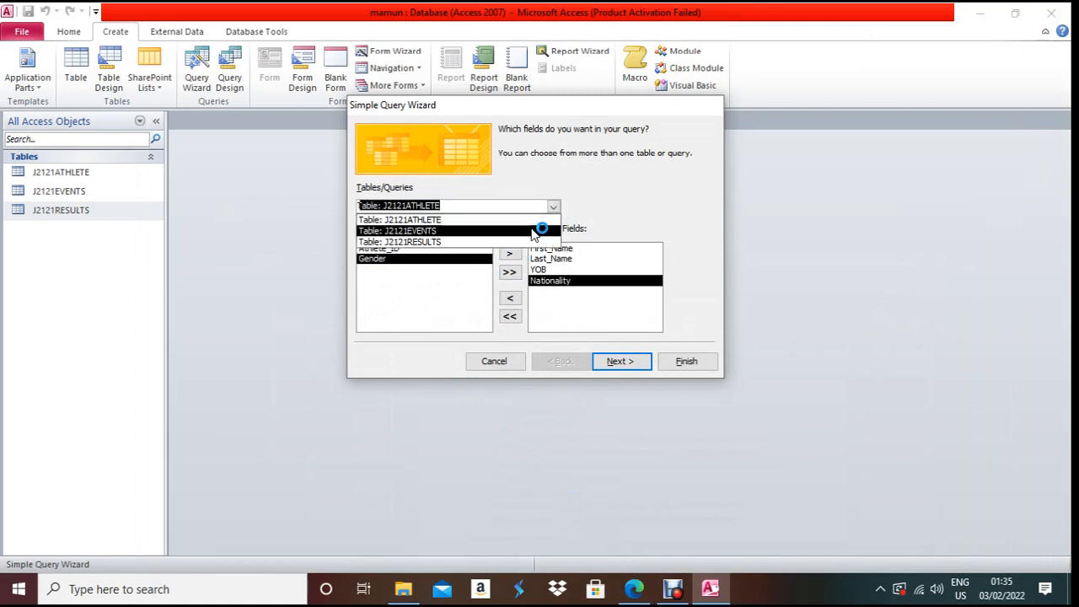
{"action": "left_click", "coordinate": [533, 229]}
{"action": "scroll", "coordinate": [455, 294], "scroll_direction": "down", "scroll_amount": 1}
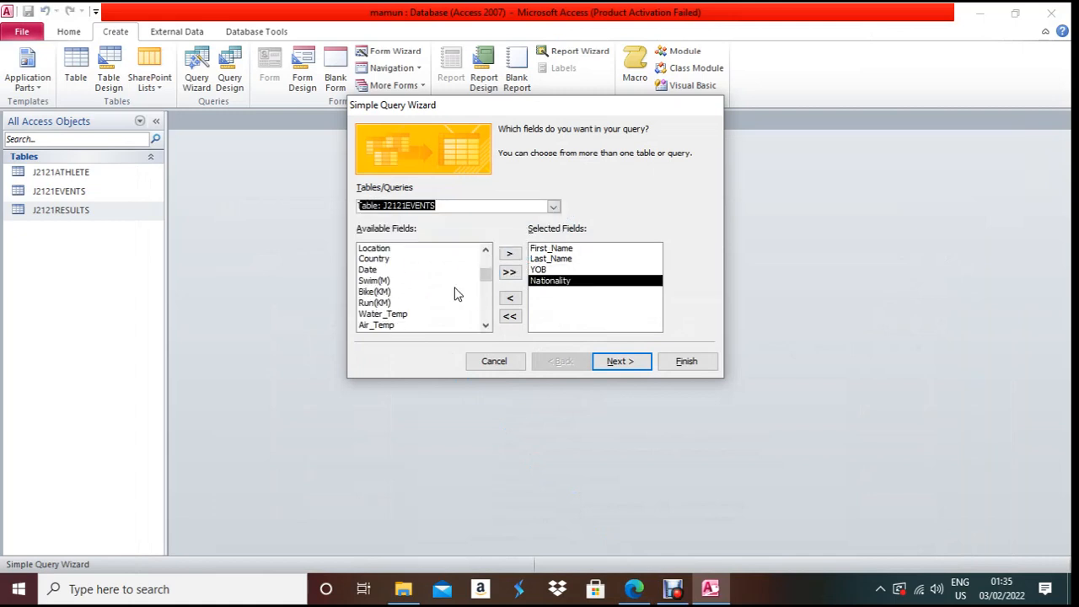
{"action": "scroll", "coordinate": [456, 293], "scroll_direction": "up", "scroll_amount": 1}
{"action": "left_click", "coordinate": [403, 260]}
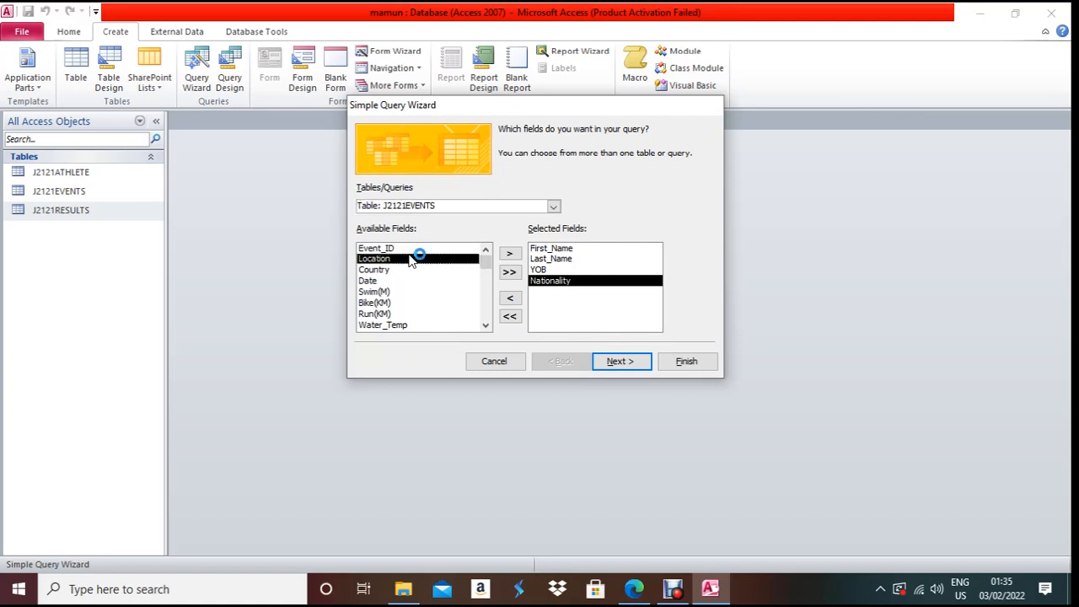
{"action": "left_click", "coordinate": [510, 254]}
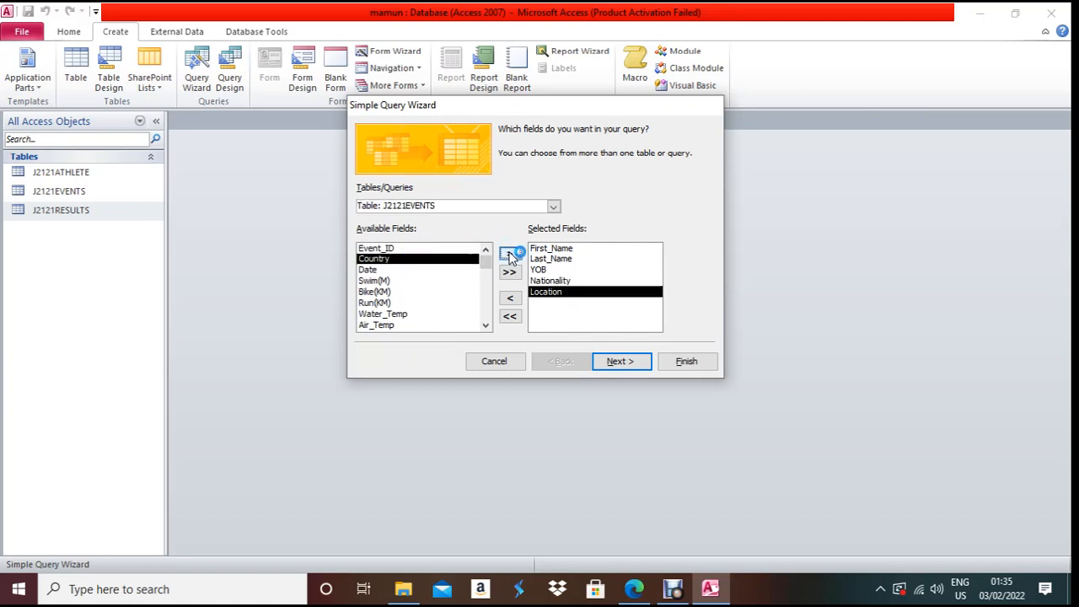
- Add Outcome and Position from J2121RESULTS and continue as a detail query
{"action": "left_click", "coordinate": [556, 204]}
{"action": "left_click", "coordinate": [539, 239]}
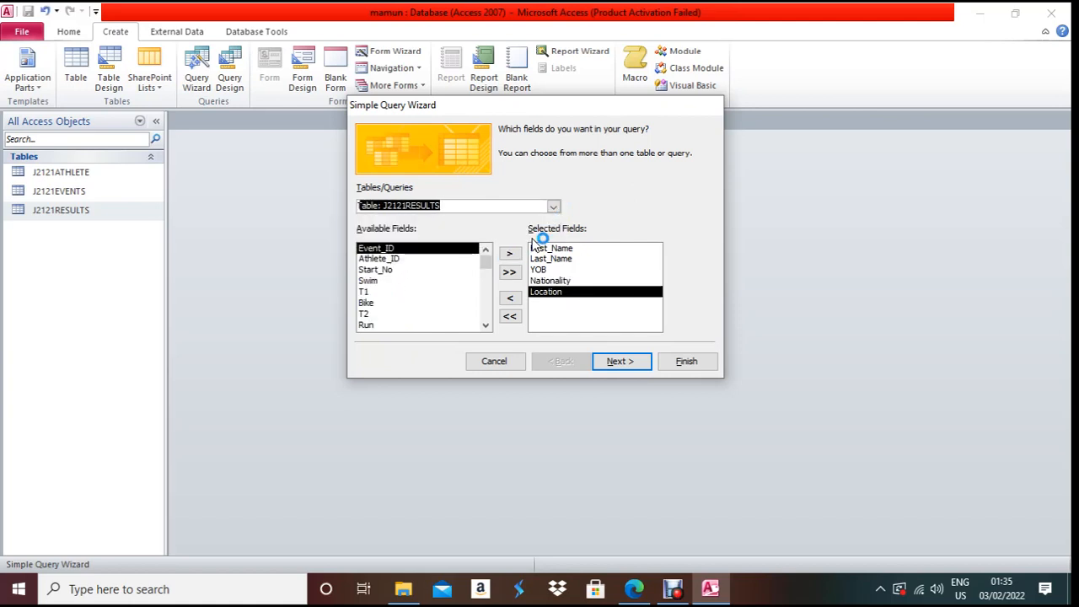
{"action": "scroll", "coordinate": [462, 301], "scroll_direction": "down", "scroll_amount": 1}
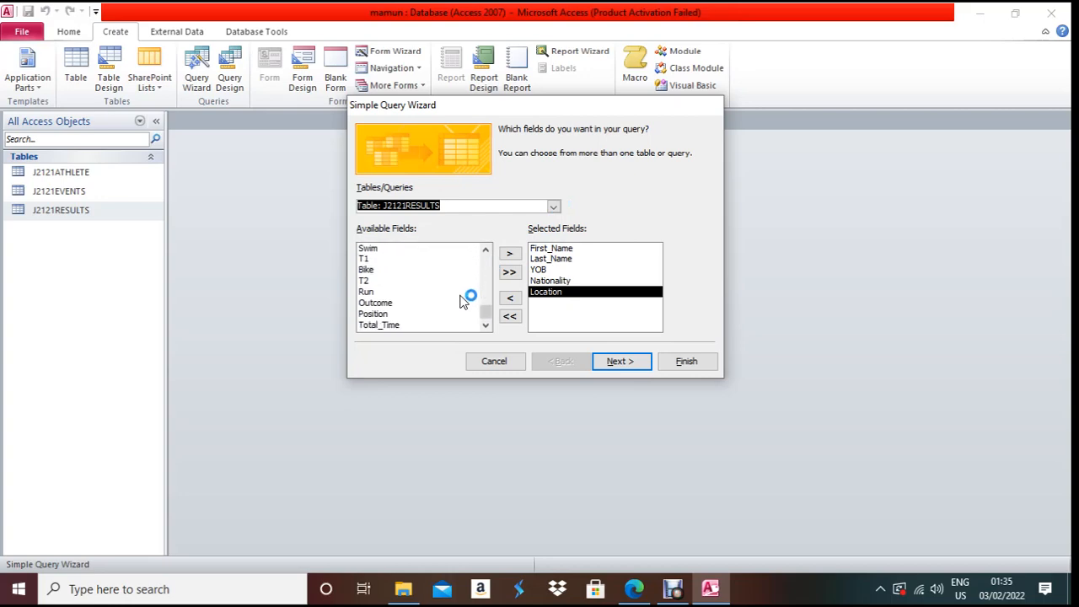
{"action": "left_click", "coordinate": [404, 303]}
{"action": "left_click", "coordinate": [510, 253]}
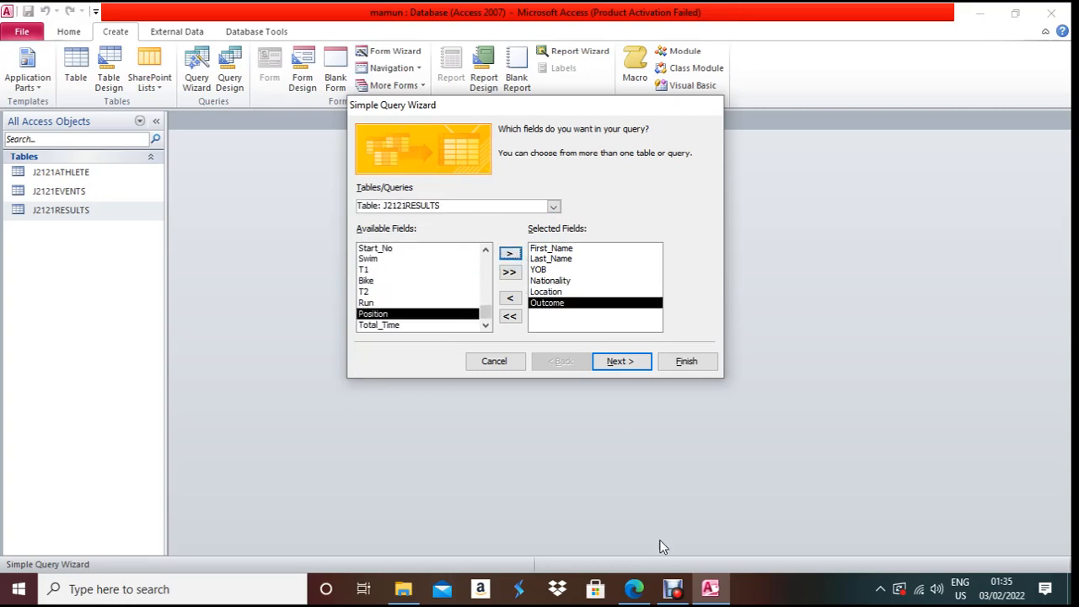
{"action": "left_click", "coordinate": [649, 595]}
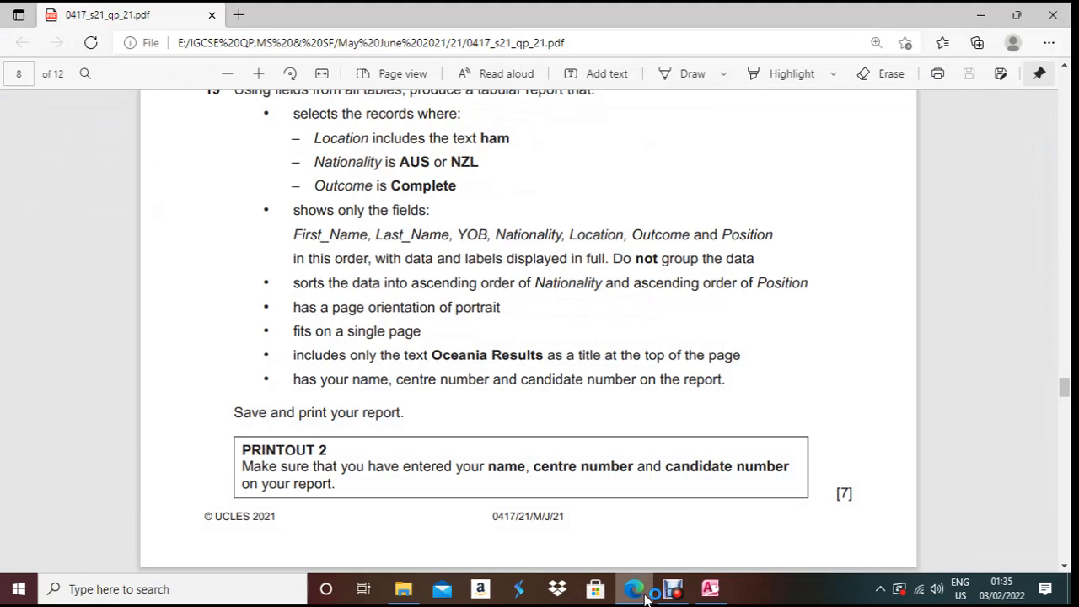
{"action": "left_click", "coordinate": [645, 595]}
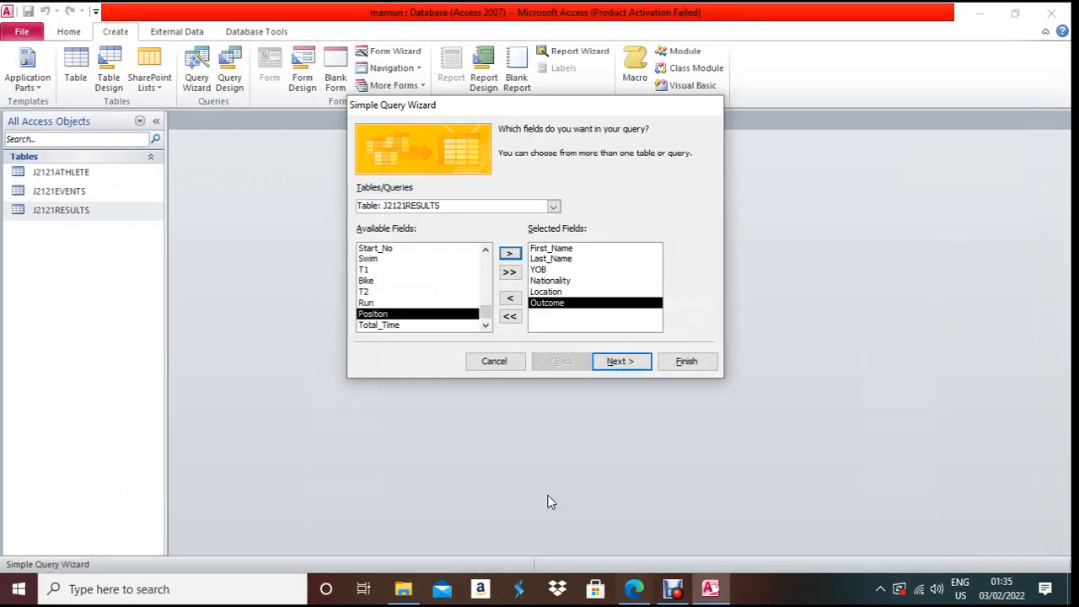
{"action": "left_click", "coordinate": [509, 253]}
{"action": "left_click", "coordinate": [632, 363]}
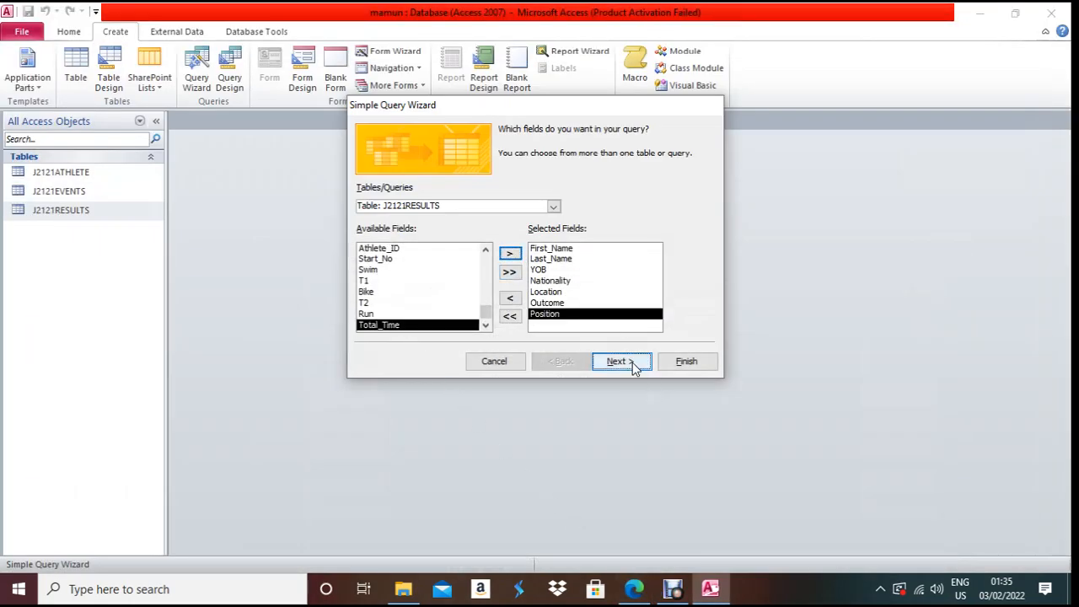
{"action": "left_click", "coordinate": [633, 364]}
- Finish the wizard and switch the J2121ATHLETE Query to Design View
{"action": "left_click", "coordinate": [687, 361]}
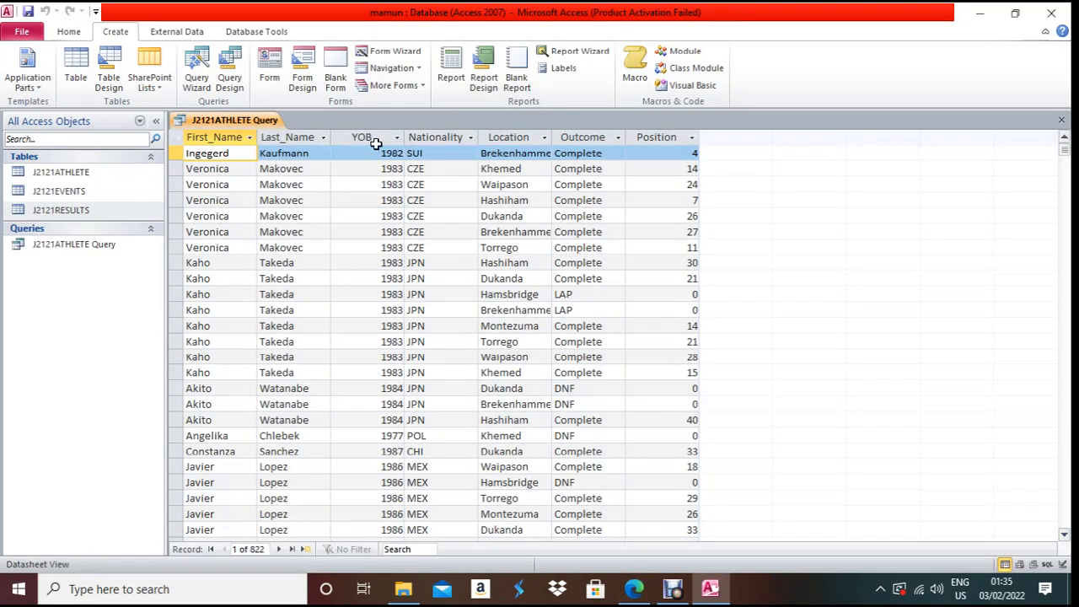
{"action": "right_click", "coordinate": [196, 120]}
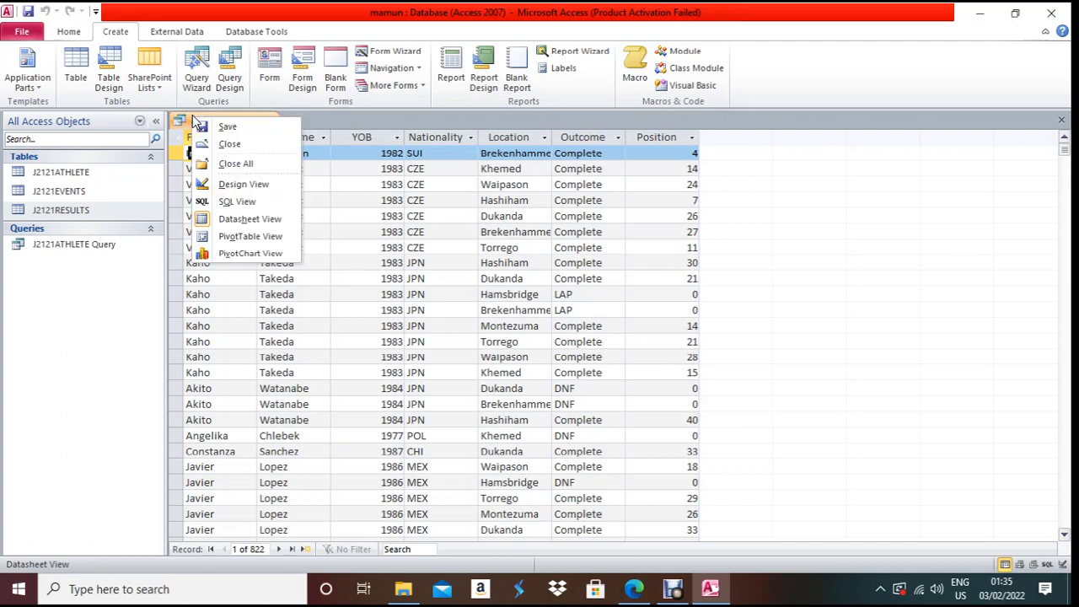
{"action": "left_click", "coordinate": [253, 218]}
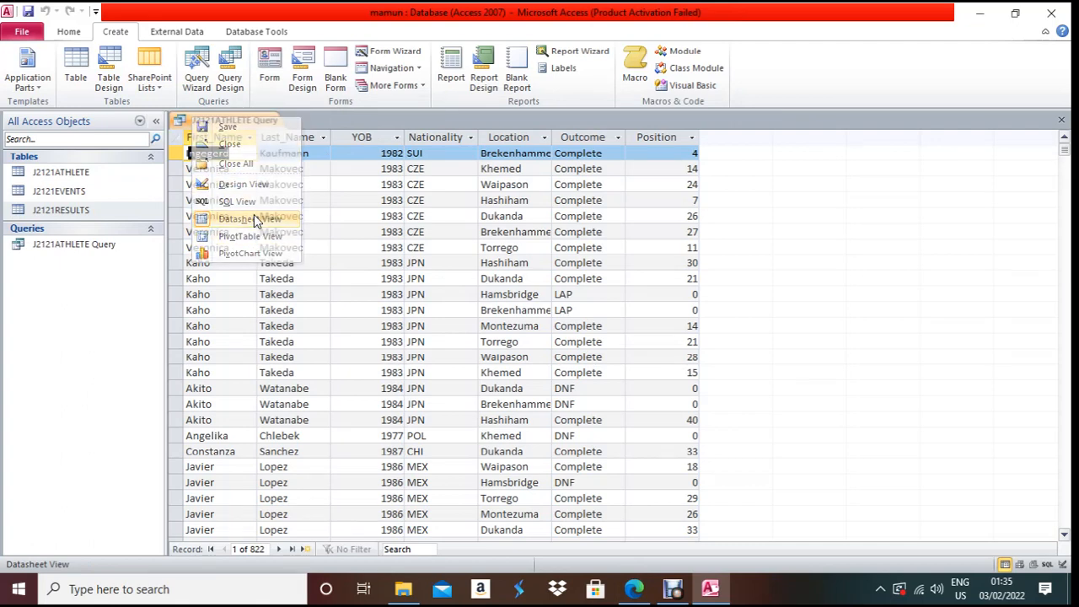
{"action": "right_click", "coordinate": [203, 121]}
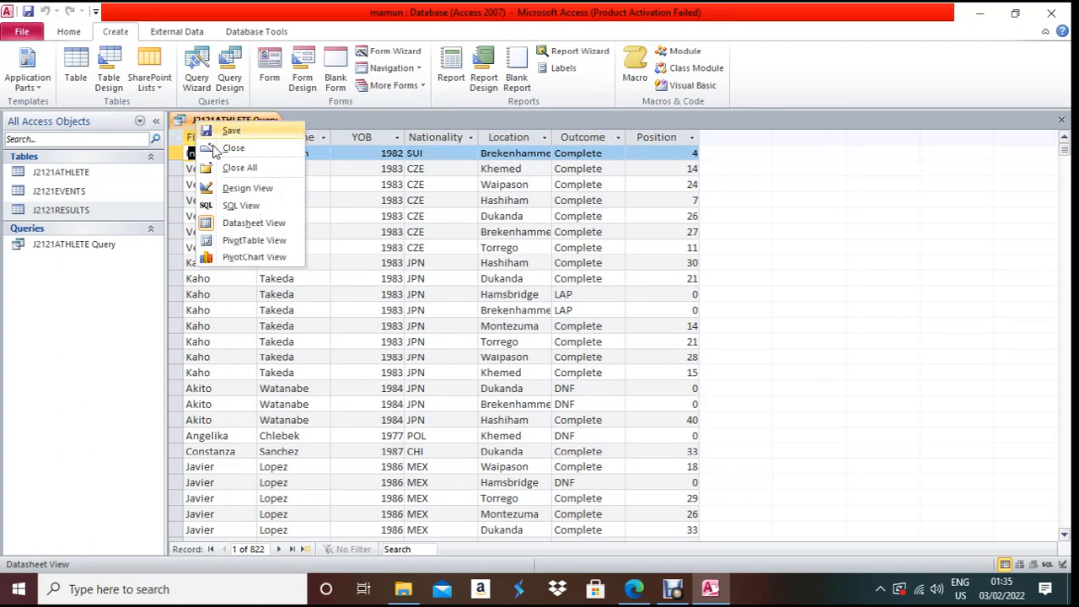
{"action": "left_click", "coordinate": [249, 185]}
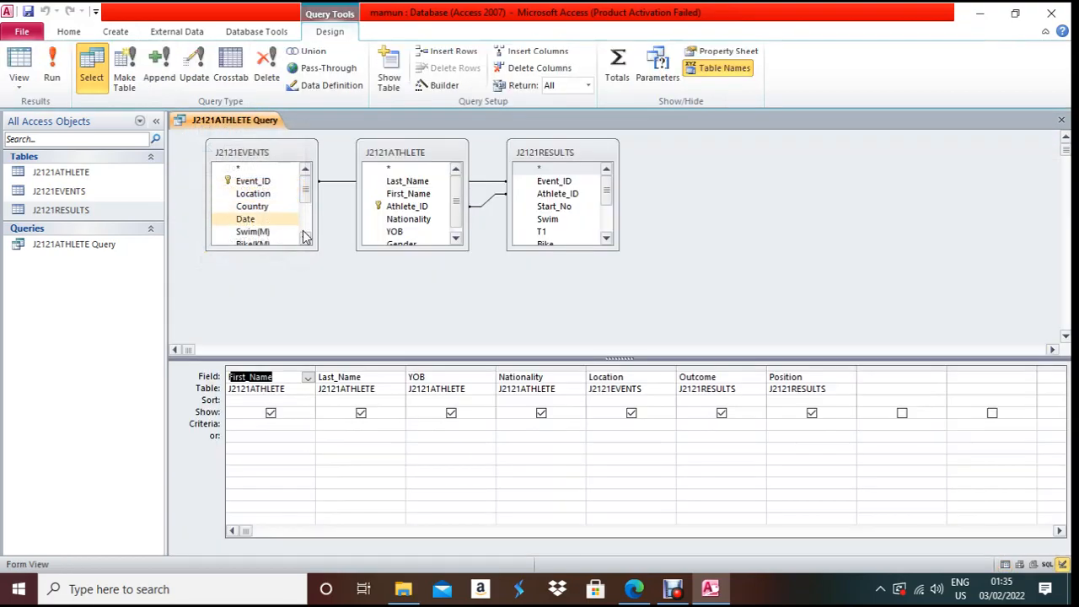
- Check the exam's Location 'includes' requirement and start a criterion in the Location column
{"action": "left_click", "coordinate": [634, 588]}
{"action": "scroll", "coordinate": [345, 260], "scroll_direction": "up", "scroll_amount": 2}
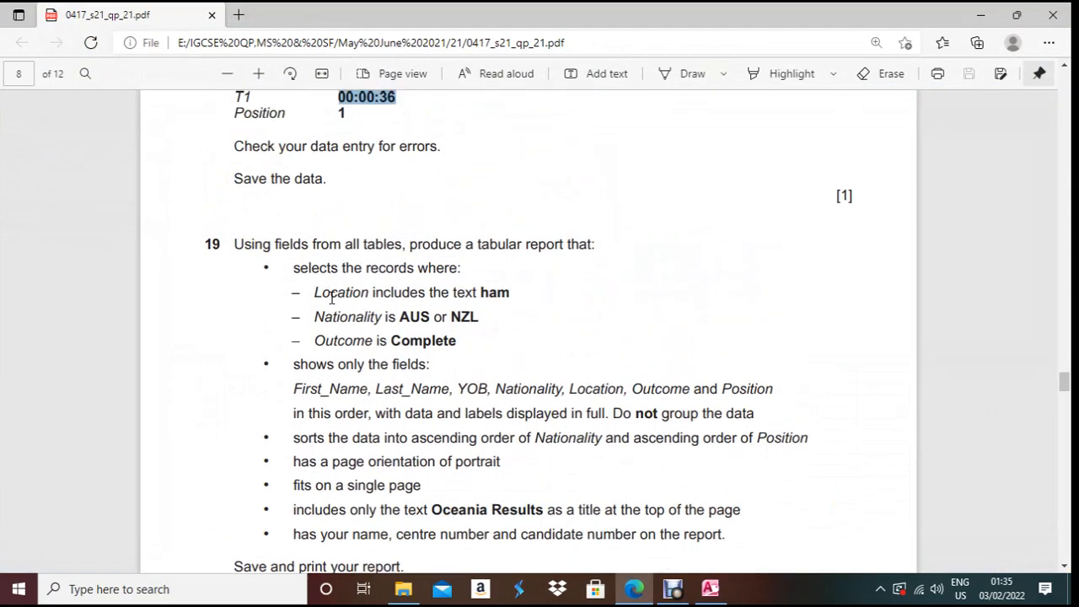
{"action": "left_click_drag", "start_coordinate": [374, 295], "coordinate": [423, 297]}
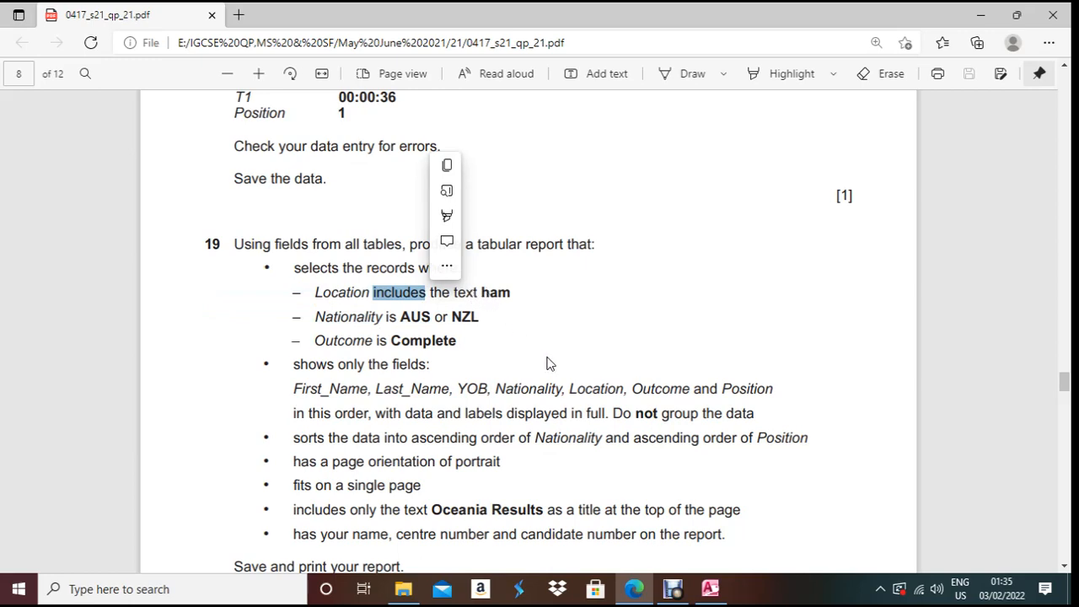
{"action": "key", "text": "alt+Tab"}
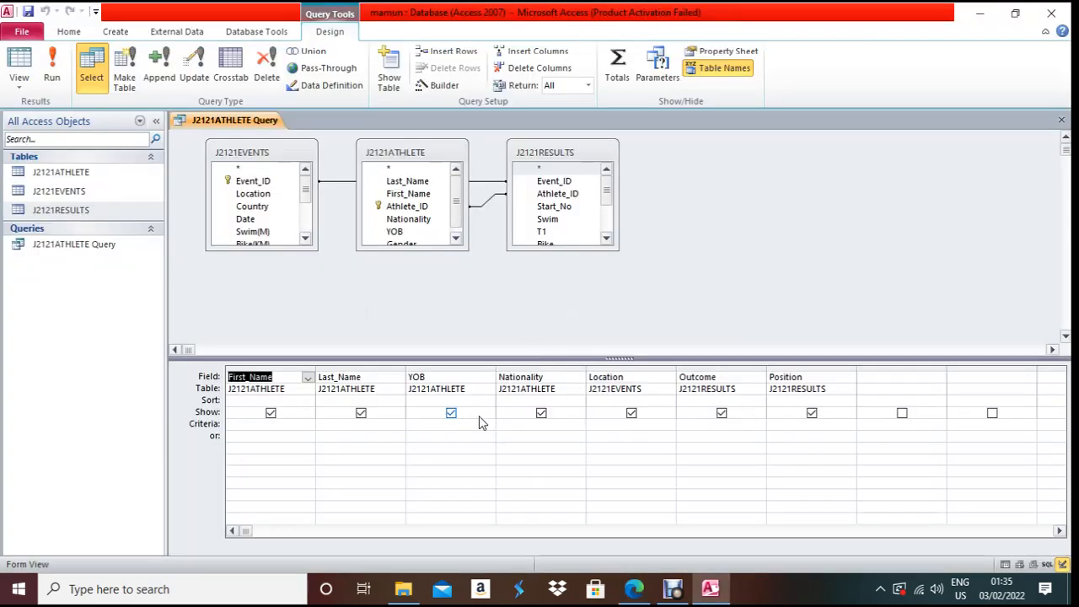
{"action": "left_click", "coordinate": [623, 426]}
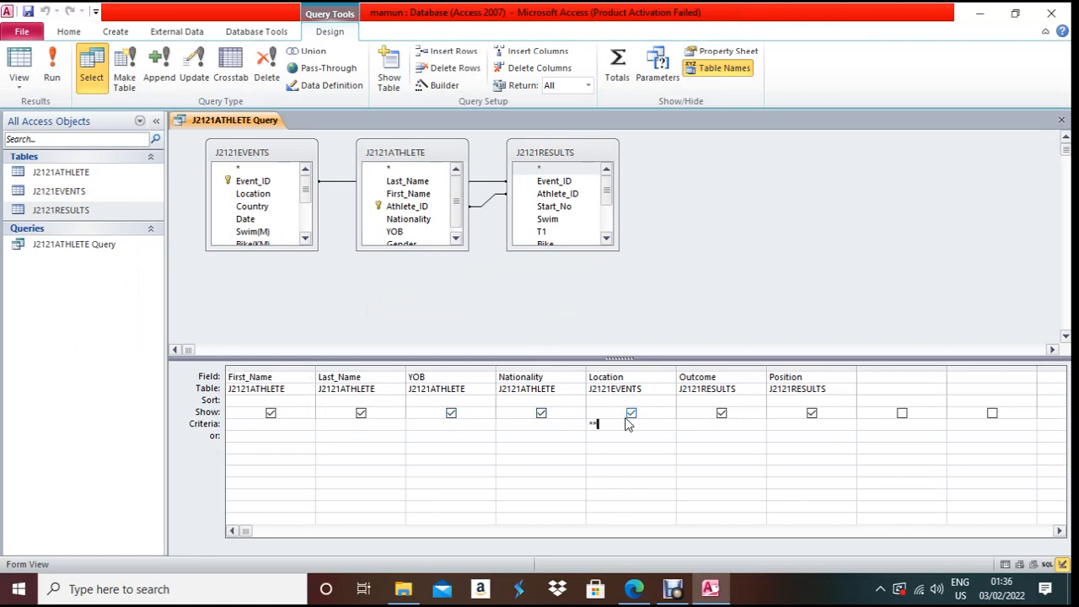
- Enter the Location criterion *ham*, correcting the mistyped hsm
{"action": "type", "text": "**h"}
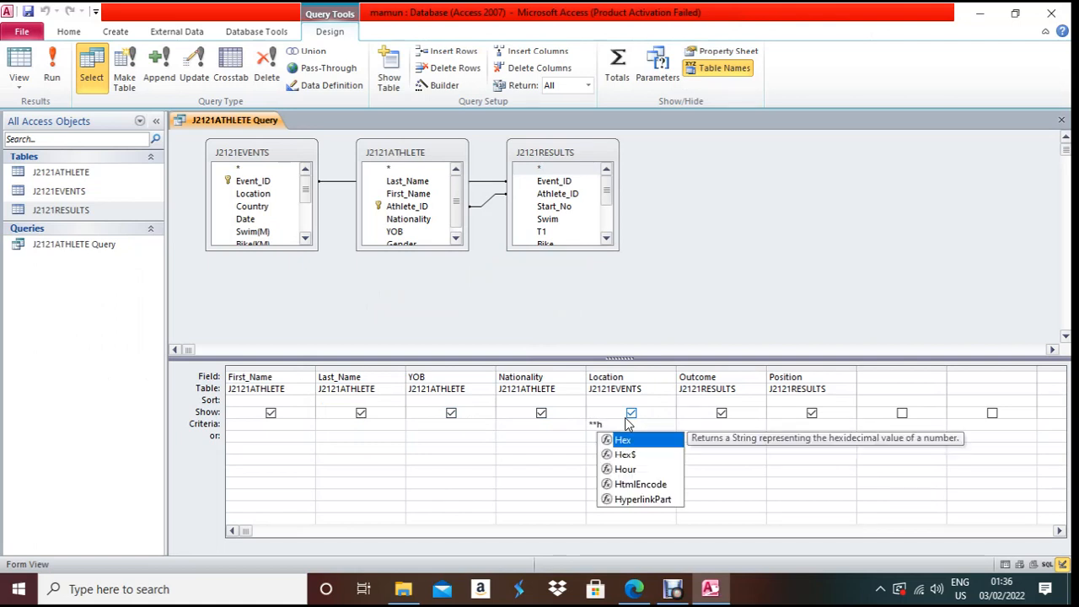
{"action": "type", "text": "sm**"}
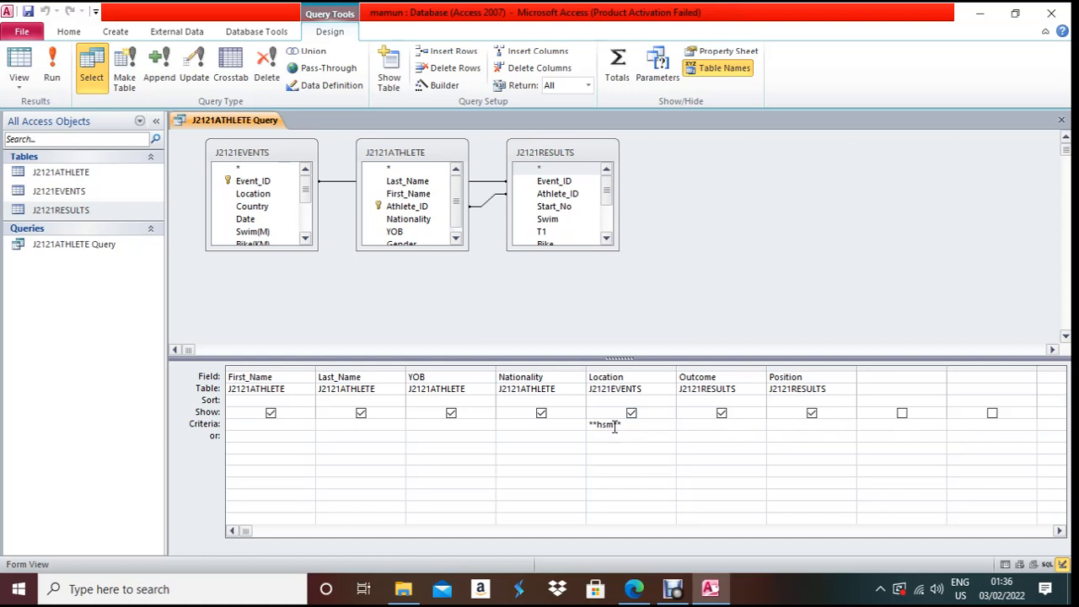
{"action": "key", "text": "BackSpace"}
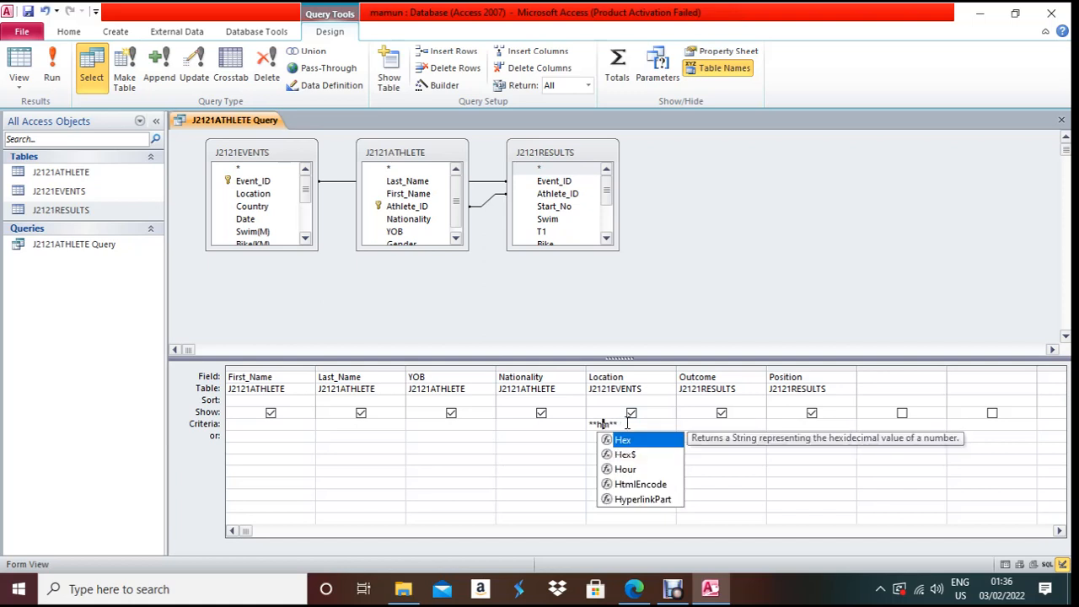
{"action": "type", "text": "am"}
{"action": "left_click", "coordinate": [619, 432]}
- Paste "AUS" Or "NZL" from the task PDF as the Nationality criterion
{"action": "left_click", "coordinate": [638, 593]}
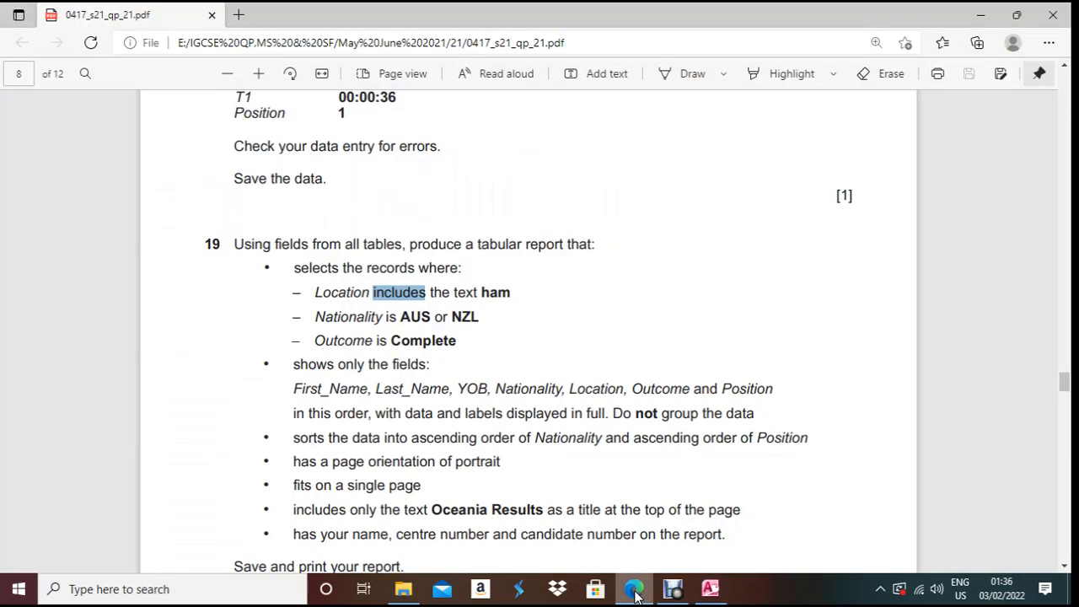
{"action": "left_click_drag", "start_coordinate": [402, 316], "coordinate": [485, 321]}
{"action": "key", "text": "ctrl+c"}
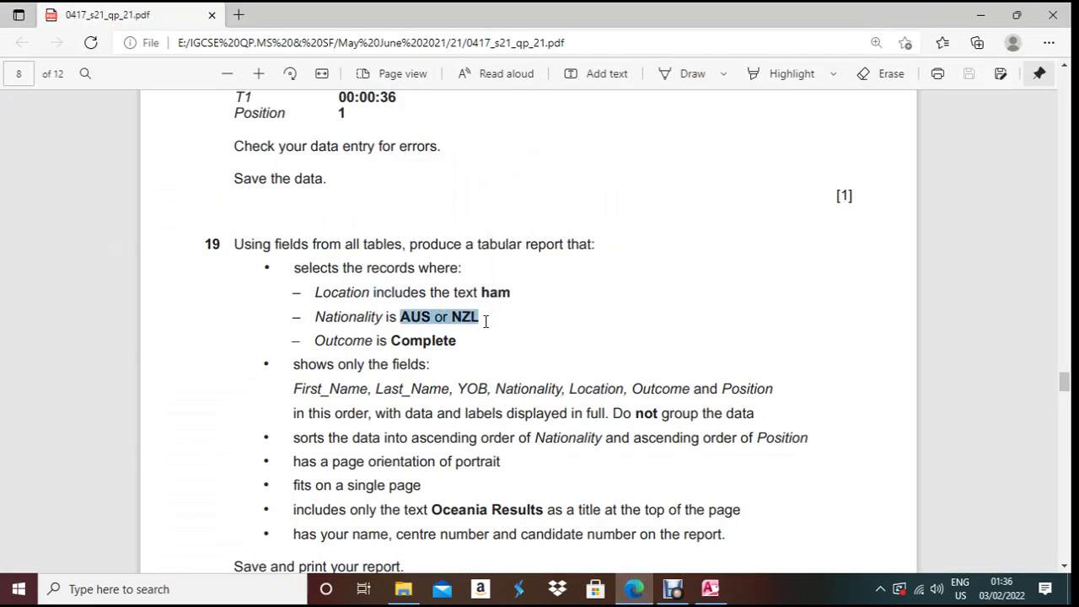
{"action": "key", "text": "alt+Tab"}
{"action": "left_click", "coordinate": [521, 424]}
{"action": "key", "text": "ctrl+v"}
{"action": "key", "text": "Down"}
- Copy "Complete" from the PDF into the Outcome criterion and run the query
{"action": "key", "text": "alt+Tab"}
{"action": "left_click_drag", "start_coordinate": [393, 340], "coordinate": [461, 343]}
{"action": "key", "text": "ctrl+c"}
{"action": "key", "text": "alt+Tab"}
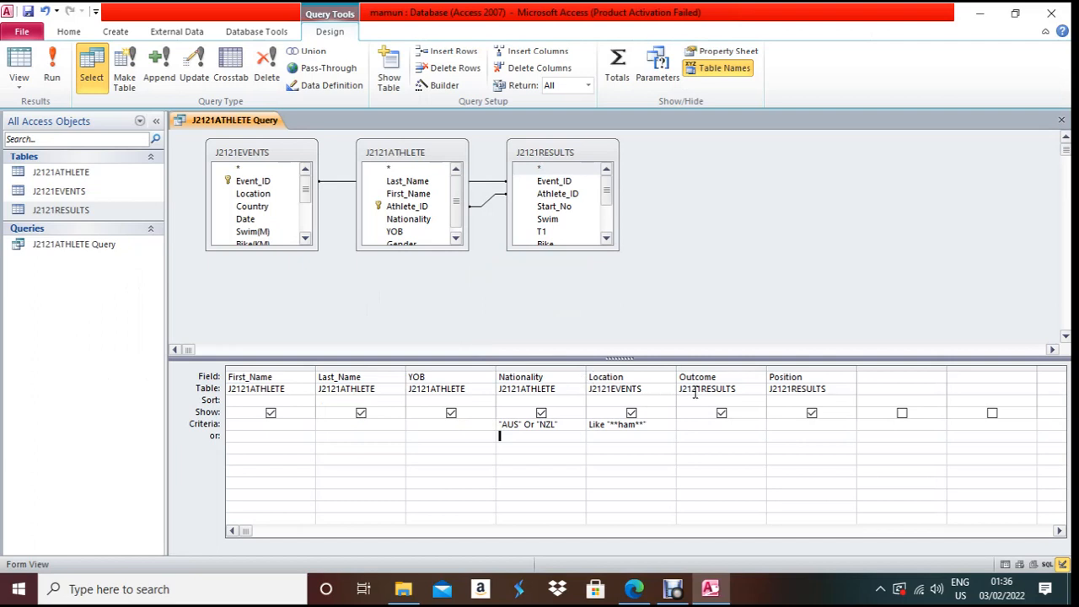
{"action": "left_click", "coordinate": [699, 425]}
{"action": "key", "text": "ctrl+v"}
{"action": "left_click", "coordinate": [664, 453]}
{"action": "left_click", "coordinate": [51, 70]}
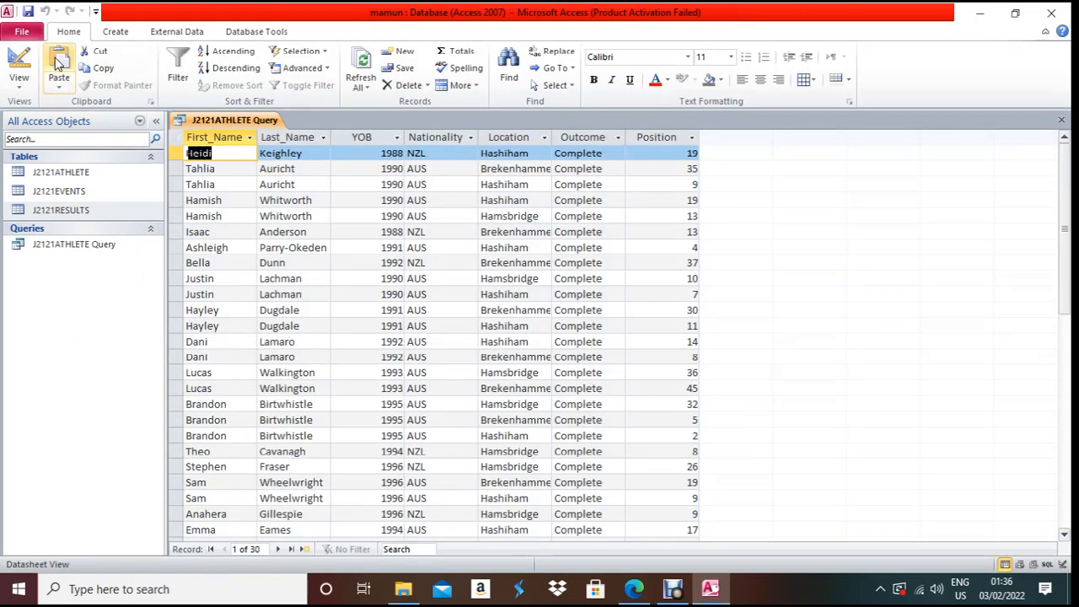
- Return to Design view after reviewing the PDF's sort order and required field list
{"action": "left_click", "coordinate": [18, 62]}
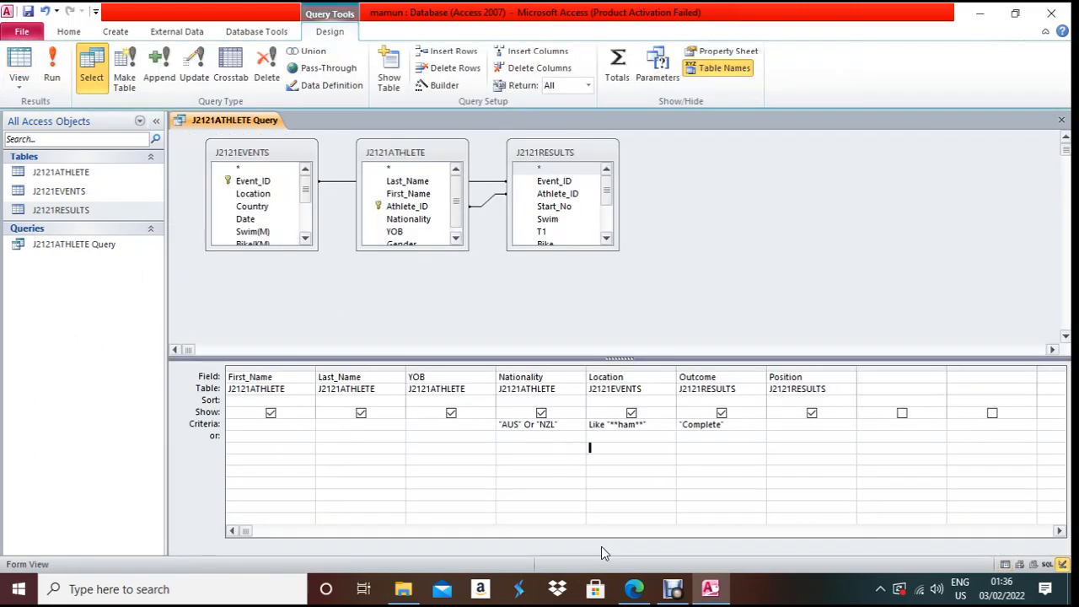
{"action": "left_click", "coordinate": [633, 588]}
{"action": "scroll", "coordinate": [354, 421], "scroll_direction": "down", "scroll_amount": 1}
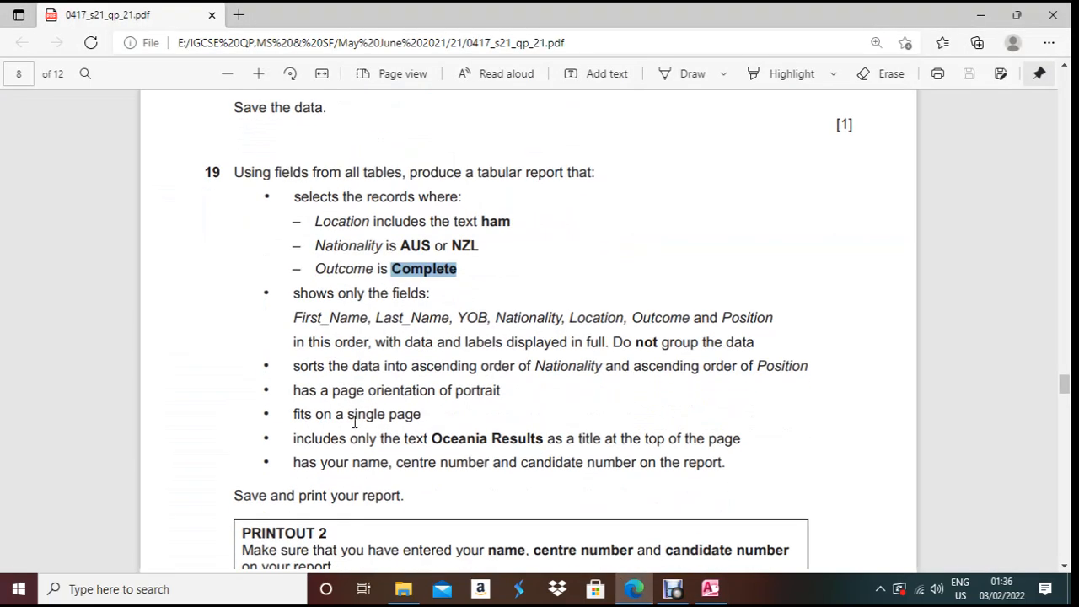
{"action": "scroll", "coordinate": [354, 422], "scroll_direction": "down", "scroll_amount": 1}
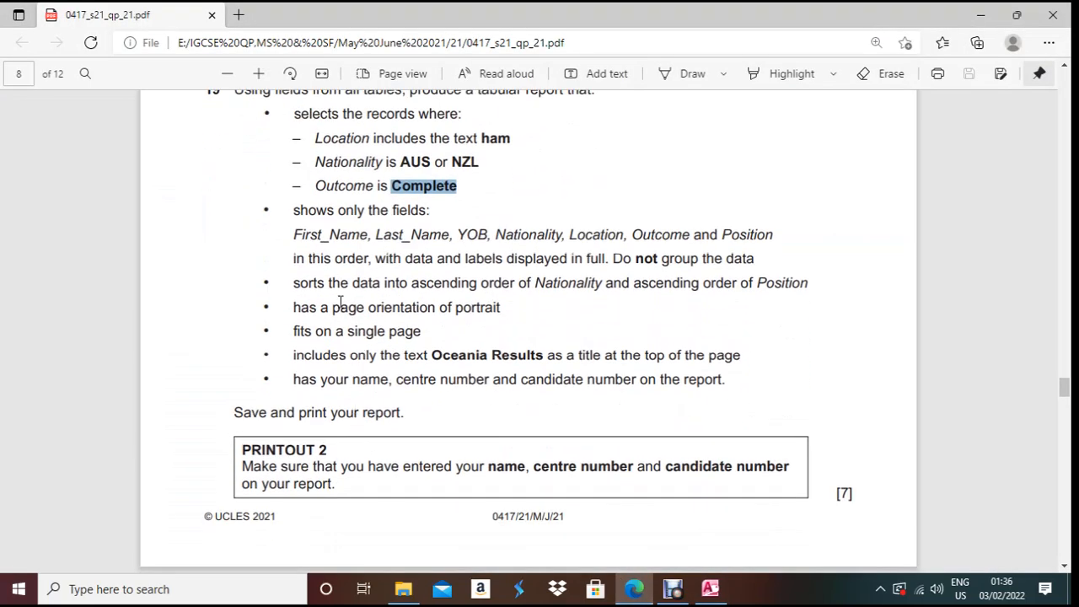
{"action": "scroll", "coordinate": [340, 300], "scroll_direction": "up", "scroll_amount": 1}
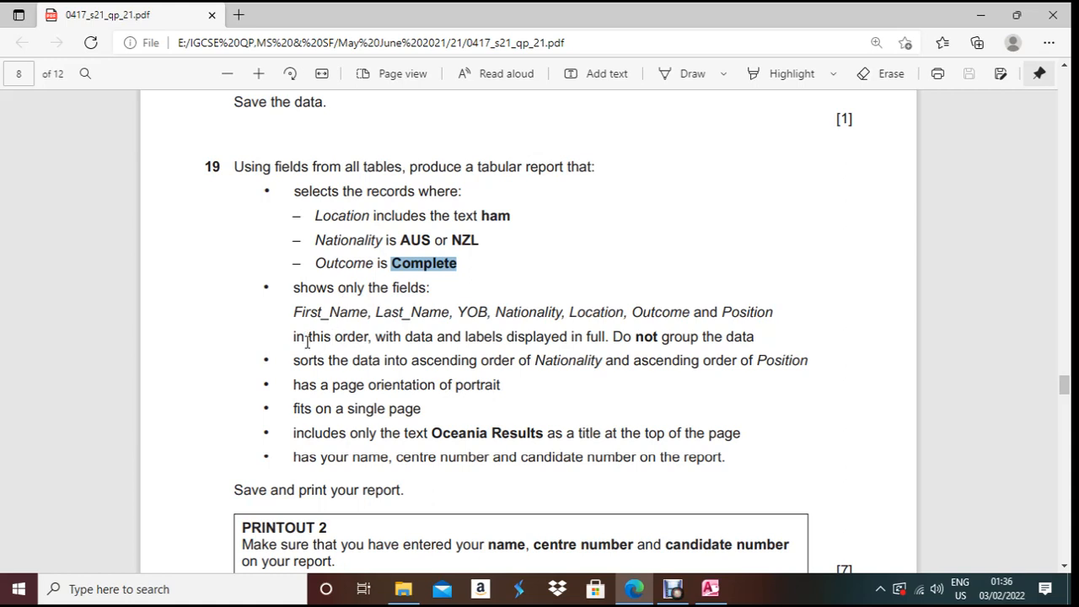
{"action": "left_click_drag", "start_coordinate": [298, 361], "coordinate": [514, 365]}
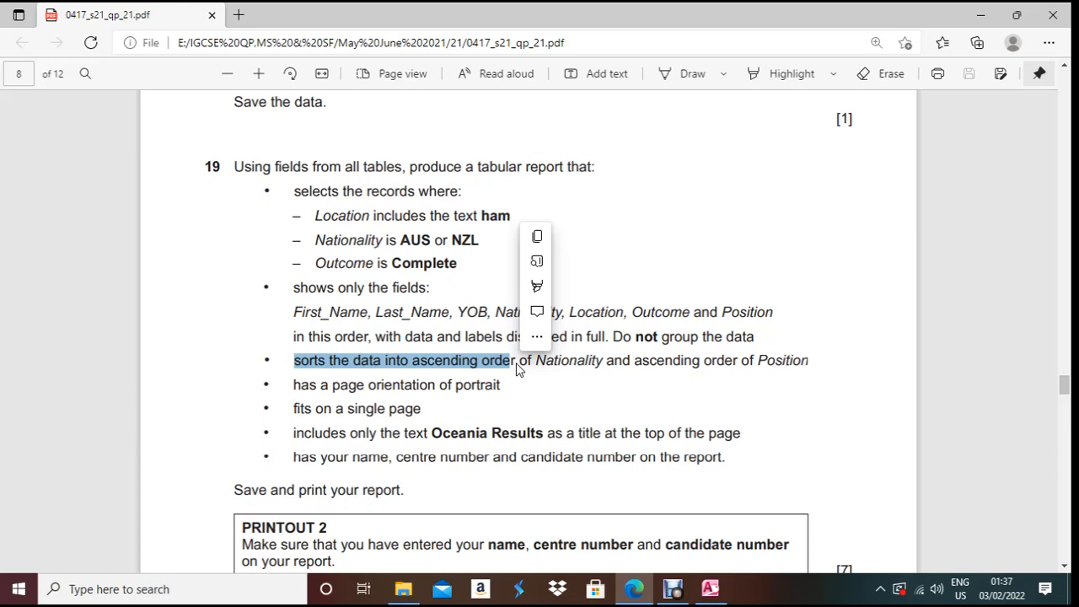
{"action": "left_click_drag", "start_coordinate": [295, 312], "coordinate": [715, 305]}
{"action": "left_click_drag", "start_coordinate": [766, 312], "coordinate": [774, 312]}
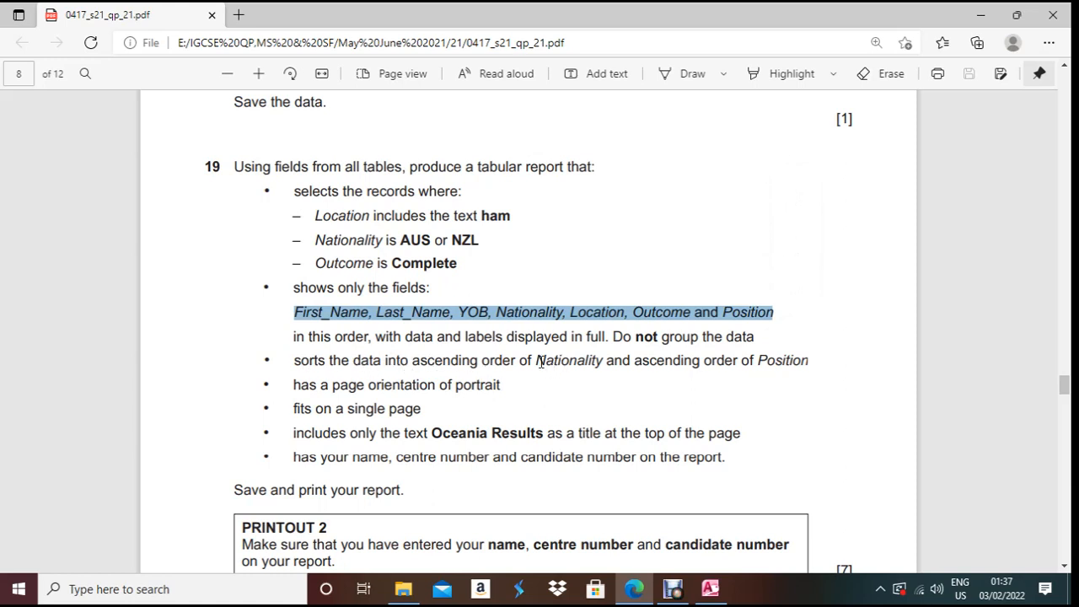
{"action": "key", "text": "alt+Tab"}
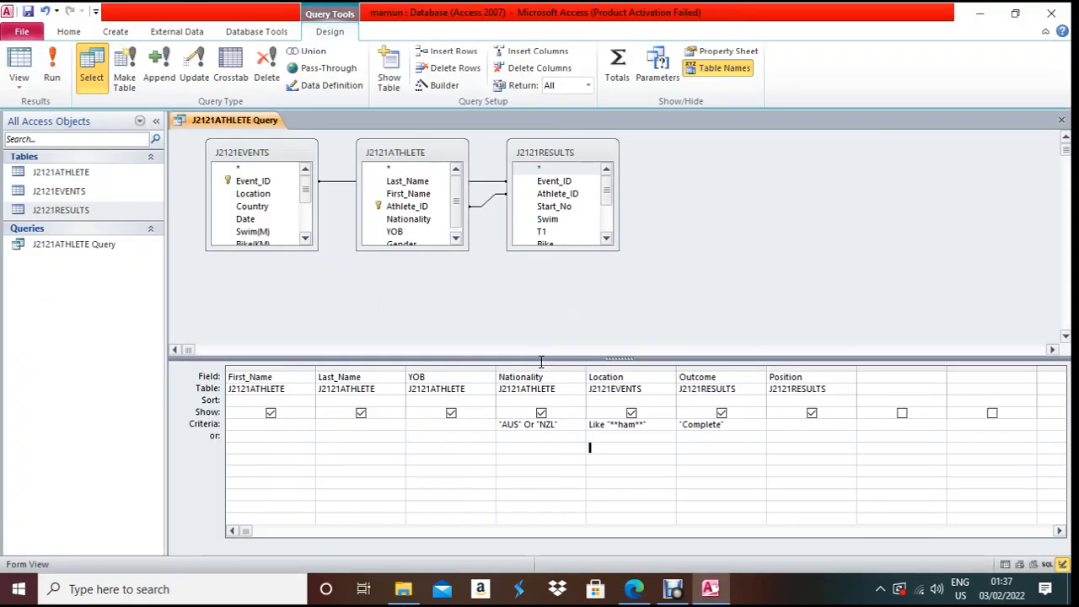
- Set Nationality and Position to sort Ascending in the Sort row
{"action": "left_click", "coordinate": [516, 400]}
{"action": "left_click", "coordinate": [578, 401]}
{"action": "left_click", "coordinate": [569, 414]}
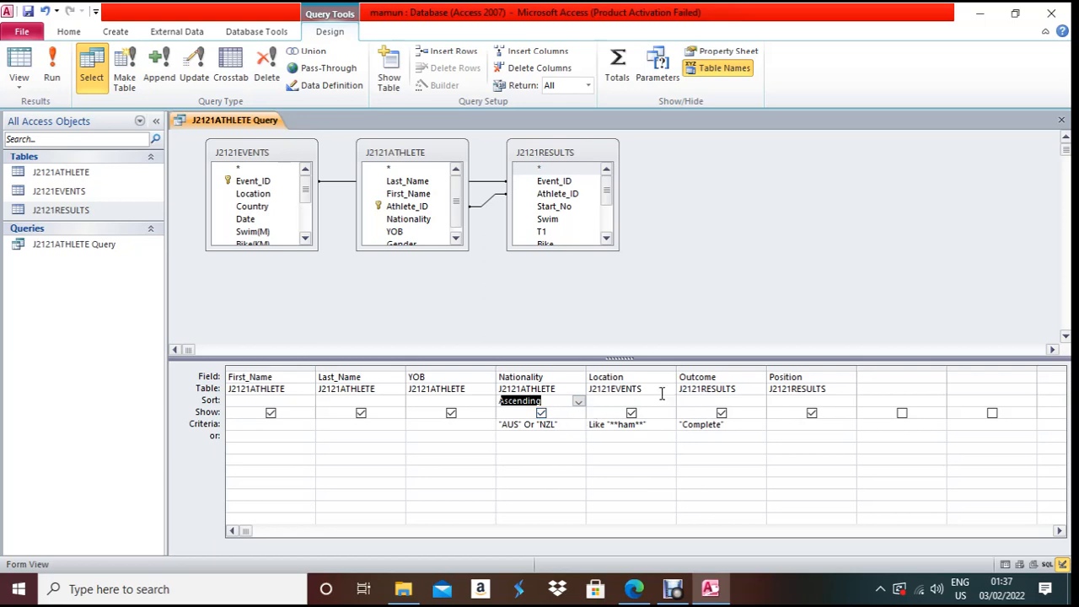
{"action": "left_click", "coordinate": [789, 401]}
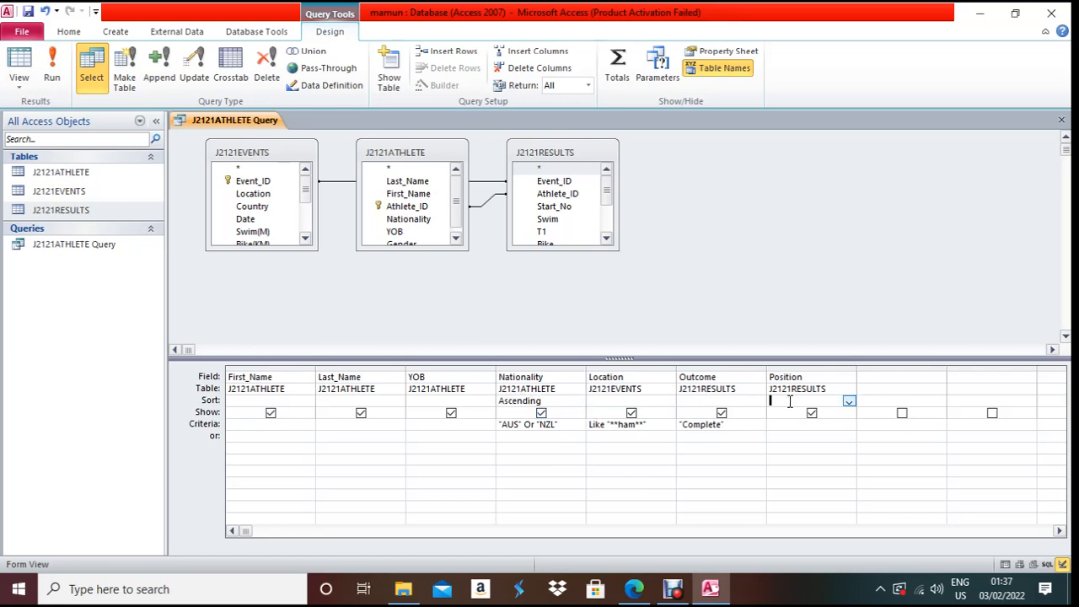
{"action": "left_click", "coordinate": [849, 402]}
{"action": "left_click", "coordinate": [830, 413]}
- Recheck the task requirements and close the J2121ATHLETE Query design
{"action": "key", "text": "alt+Tab"}
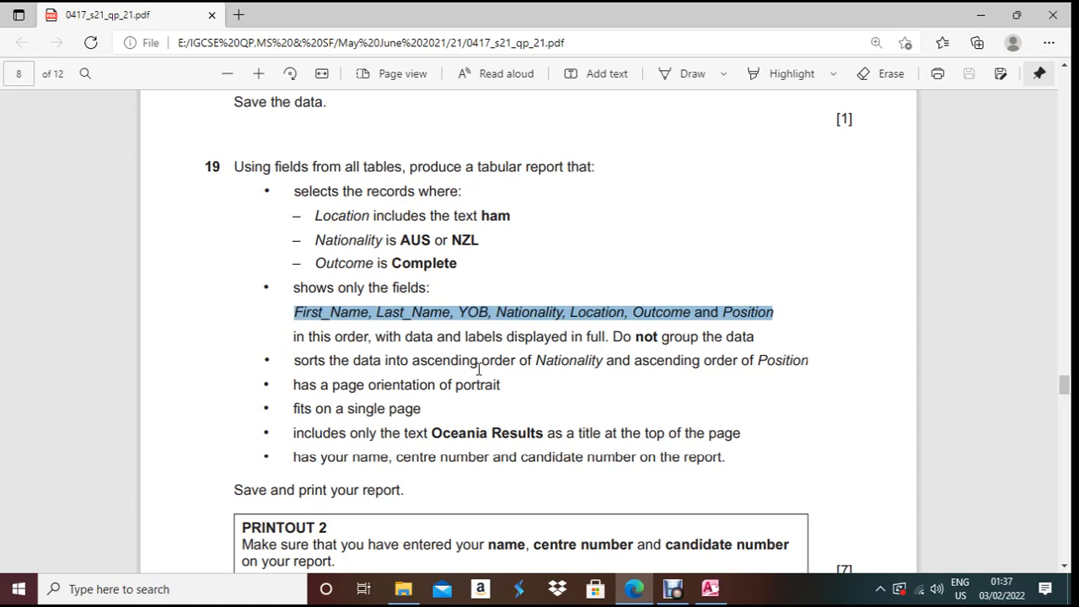
{"action": "key", "text": "alt+Tab"}
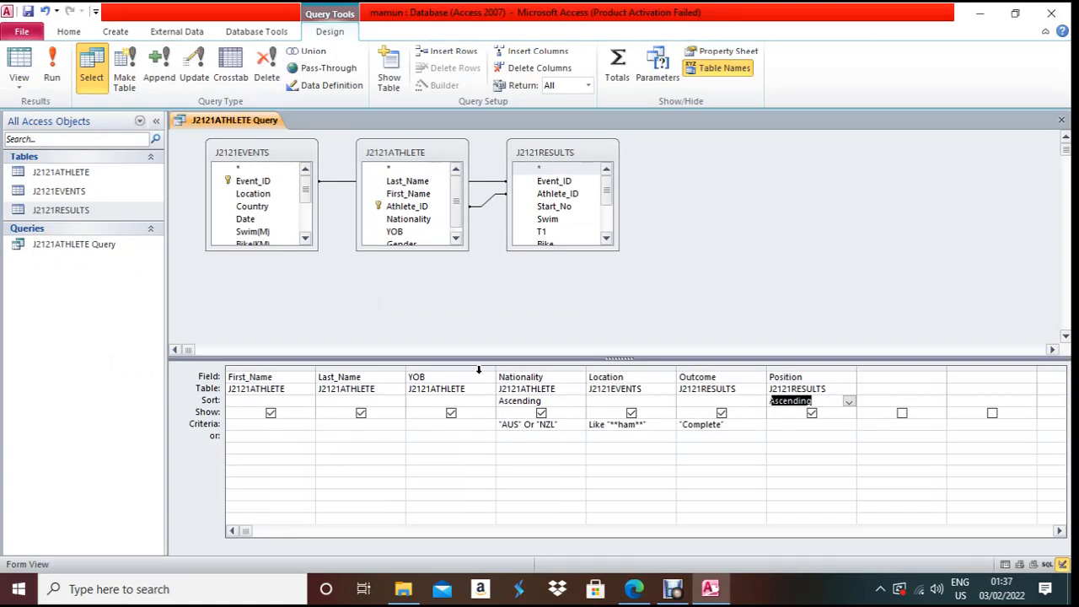
{"action": "key", "text": "ctrl+w"}
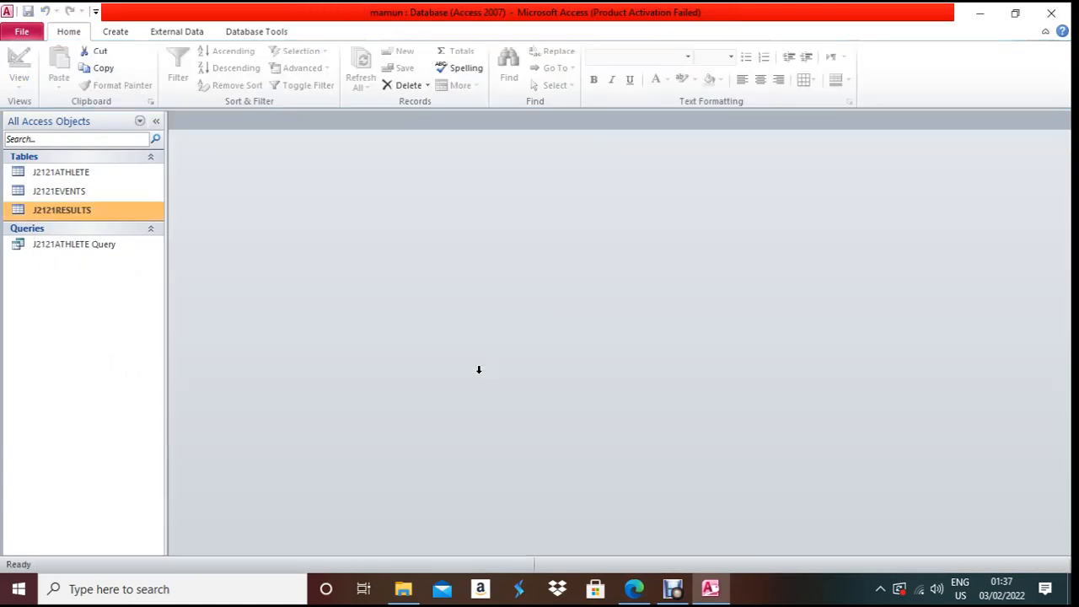
- Select J2121ATHLETE Query on the Create tab and highlight the PDF's portrait orientation requirement
{"action": "double_click", "coordinate": [96, 245]}
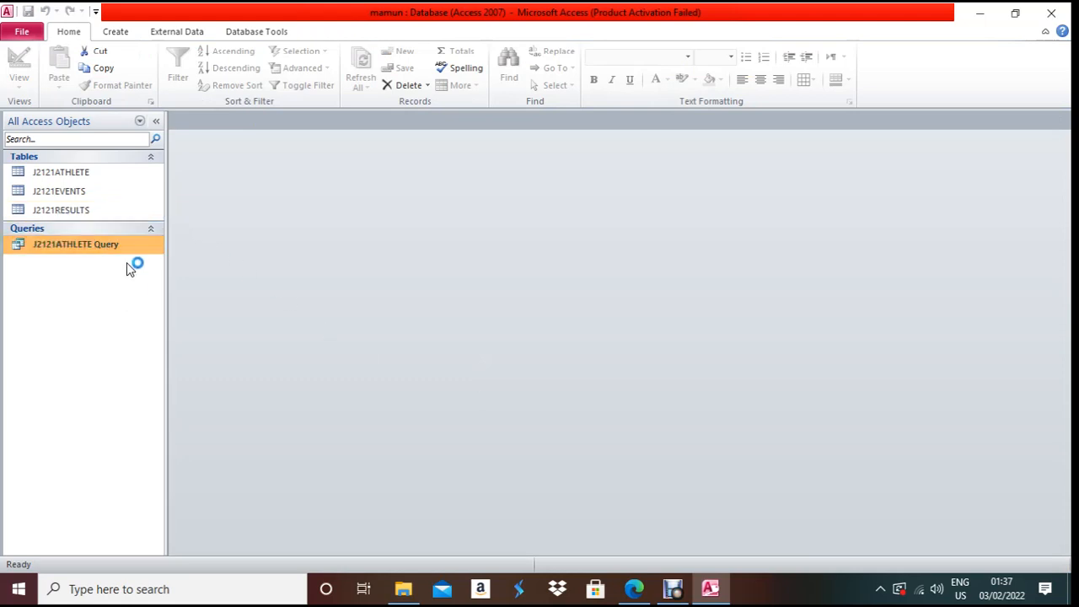
{"action": "left_click", "coordinate": [115, 31]}
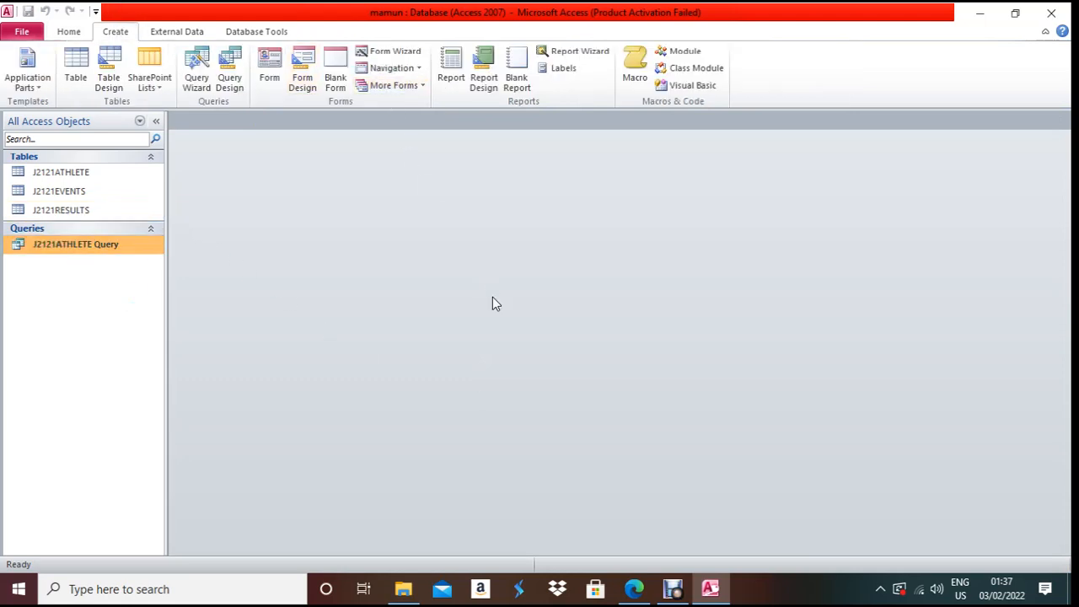
{"action": "key", "text": "alt+Tab"}
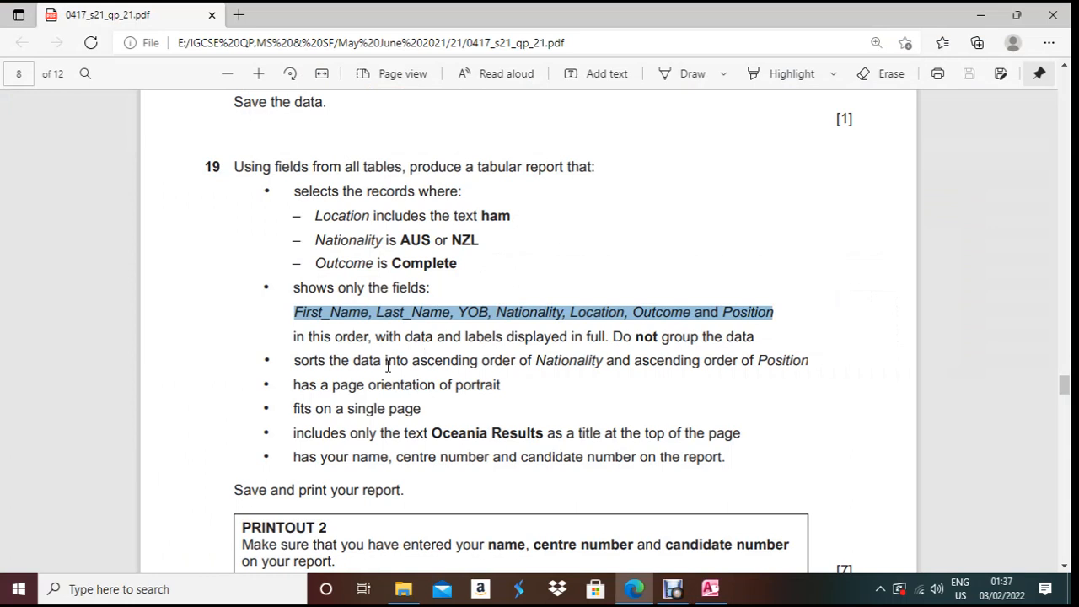
{"action": "left_click_drag", "start_coordinate": [296, 386], "coordinate": [509, 393]}
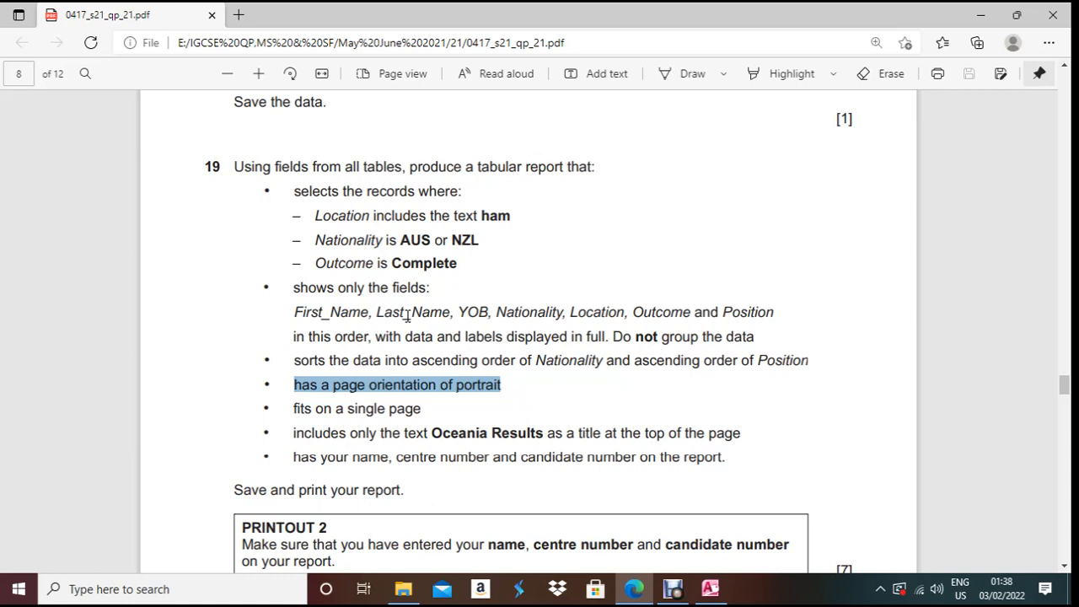
- Switch from the exam paper in Edge back to the Access database window
{"action": "key", "text": "alt+Tab"}
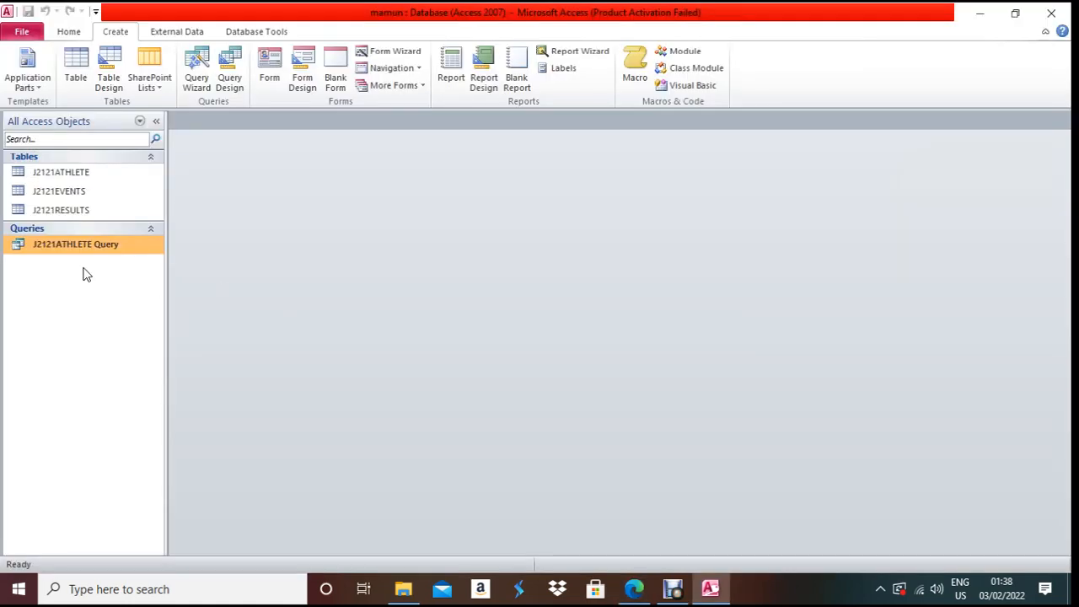
- Build a Report Wizard report from J2121ATHLETE Query with all fields, no grouping or sorting, landscape layout
{"action": "left_click", "coordinate": [566, 52]}
{"action": "left_click", "coordinate": [510, 273]}
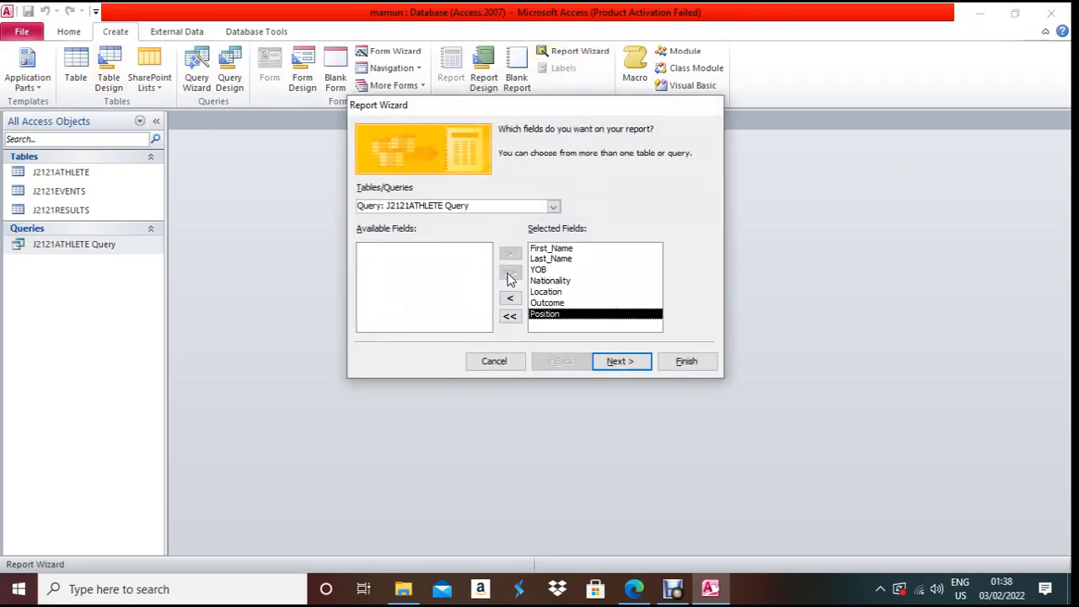
{"action": "left_click", "coordinate": [632, 362]}
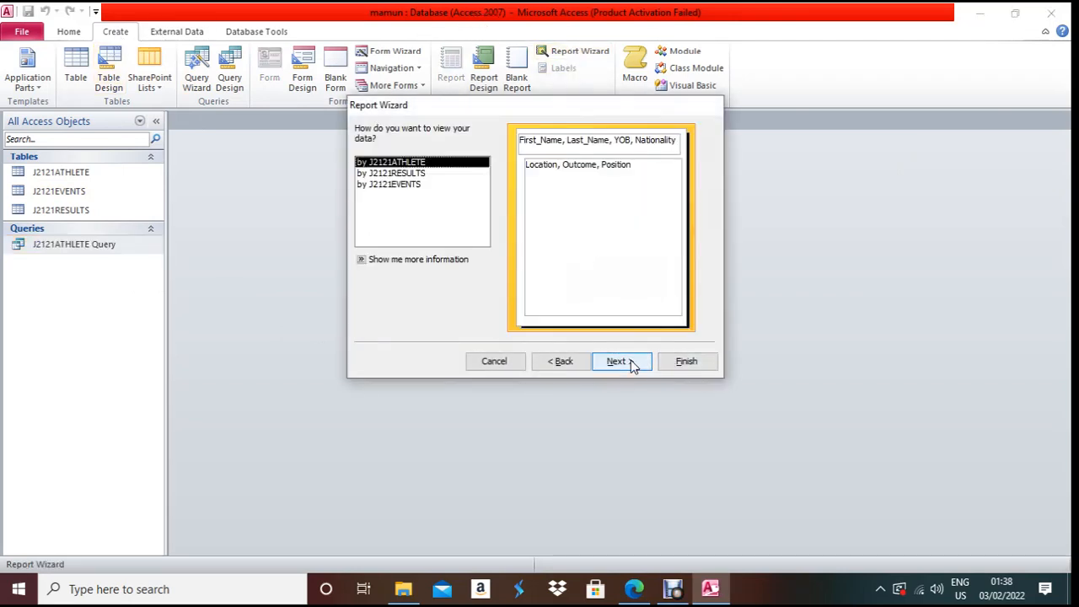
{"action": "left_click", "coordinate": [419, 174]}
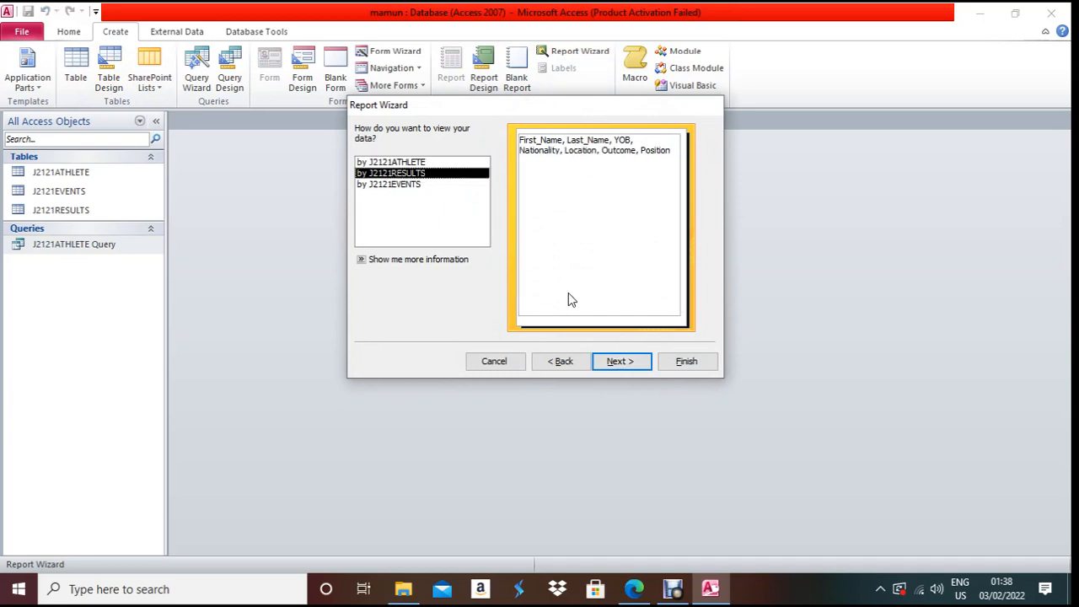
{"action": "left_click", "coordinate": [626, 362]}
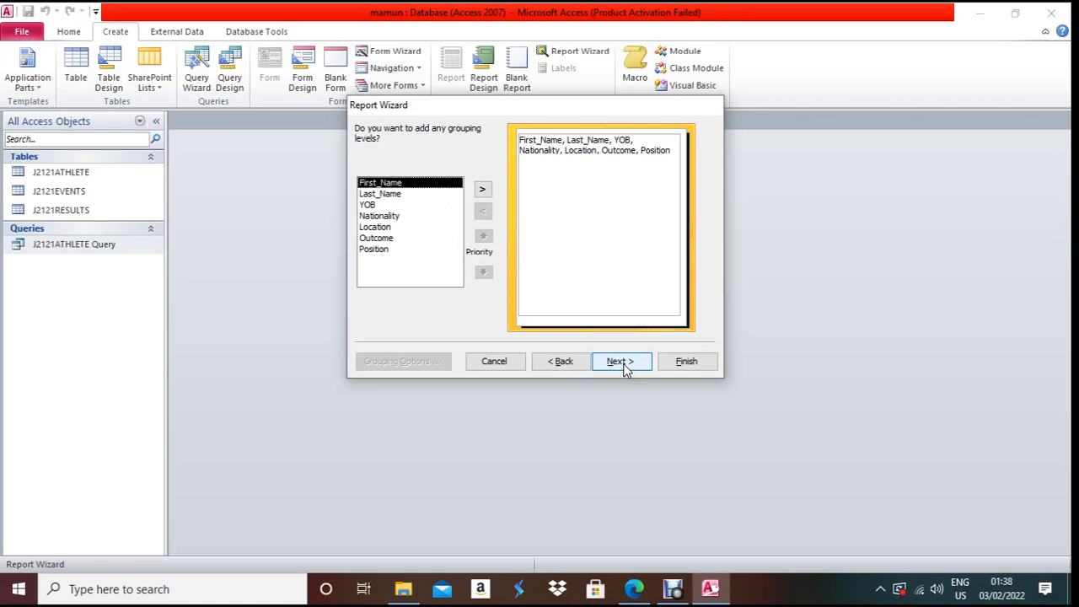
{"action": "left_click", "coordinate": [624, 362]}
{"action": "left_click", "coordinate": [624, 362]}
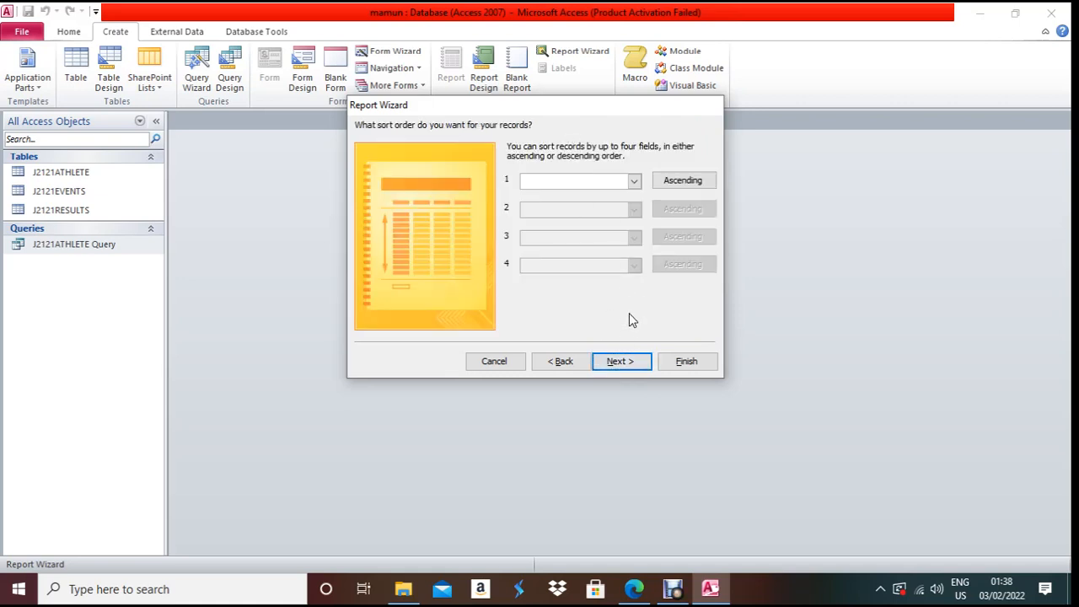
{"action": "left_click", "coordinate": [618, 362]}
{"action": "left_click", "coordinate": [660, 186]}
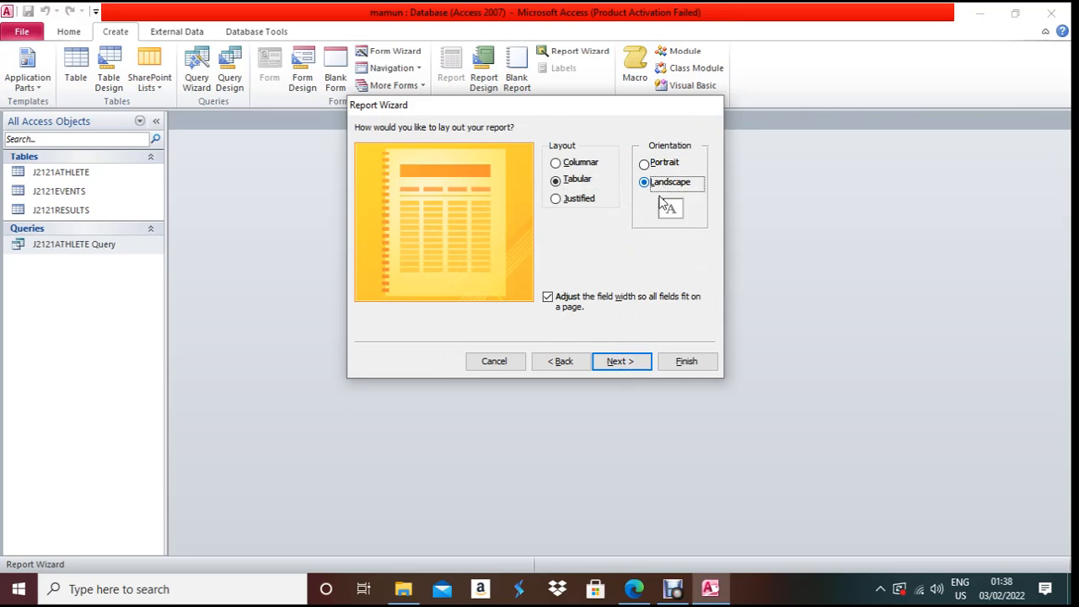
{"action": "left_click", "coordinate": [627, 374]}
{"action": "left_click", "coordinate": [693, 363]}
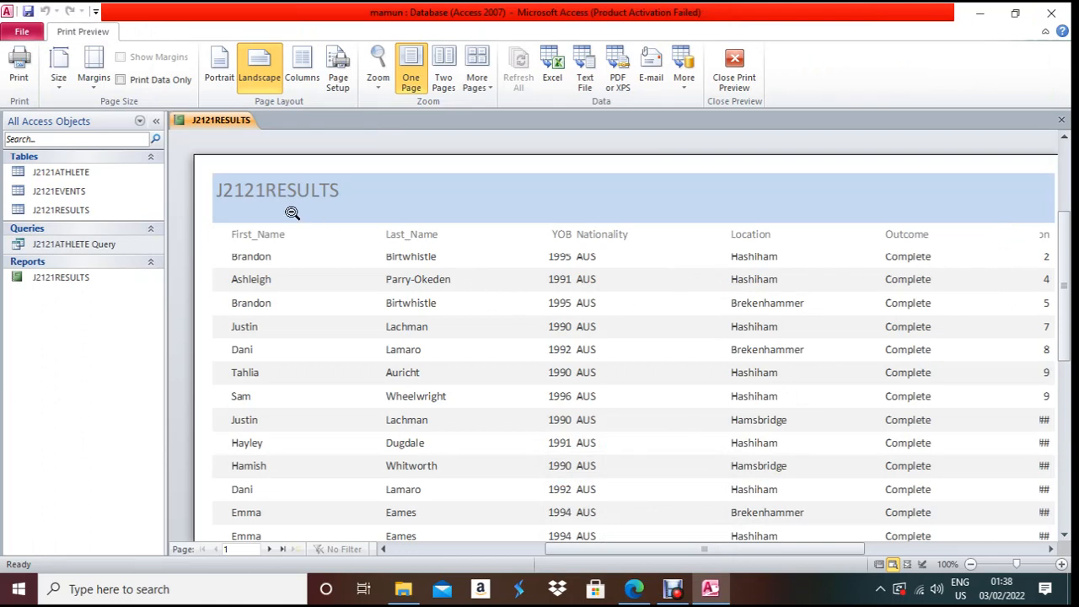
- Switch the J2121RESULTS report to Layout View and select the First_Name column
{"action": "right_click", "coordinate": [194, 120]}
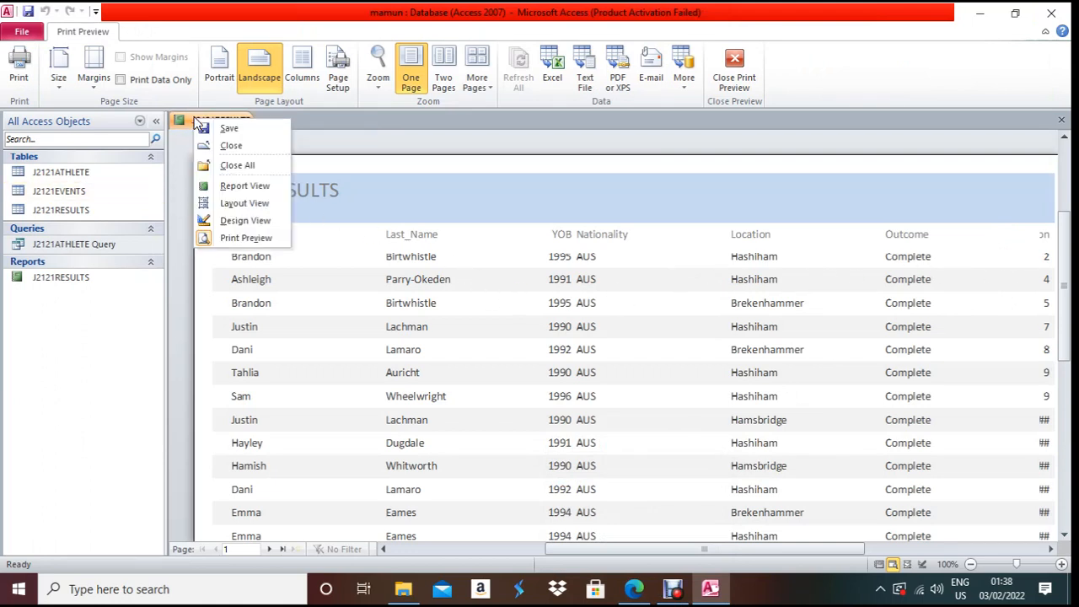
{"action": "left_click", "coordinate": [232, 203]}
{"action": "left_click", "coordinate": [225, 207]}
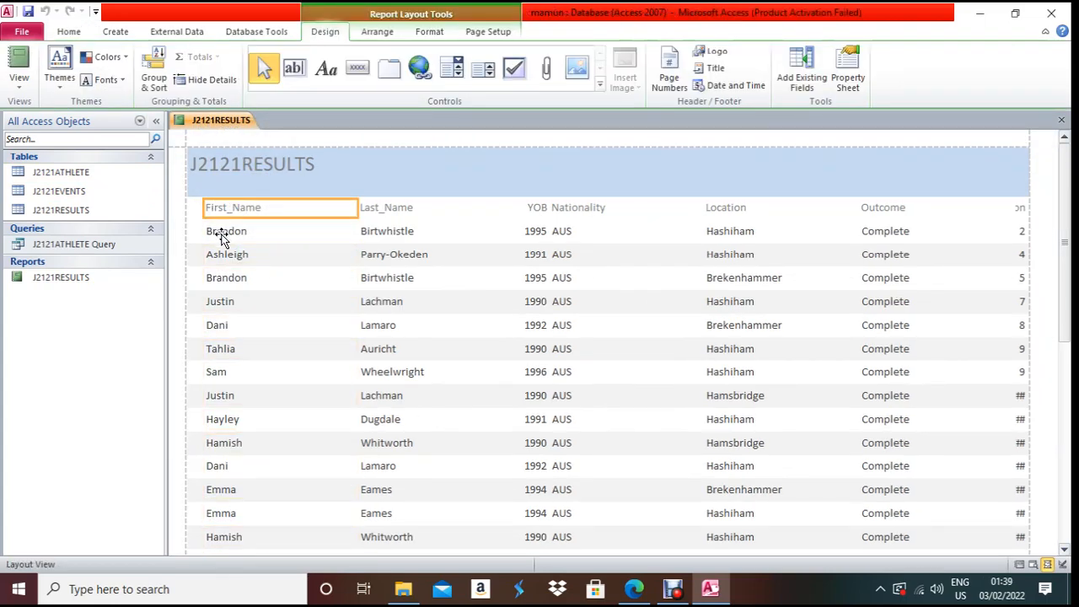
- Resize the First_Name, Last_Name and YOB columns to fit their contents
{"action": "left_click", "coordinate": [220, 231]}
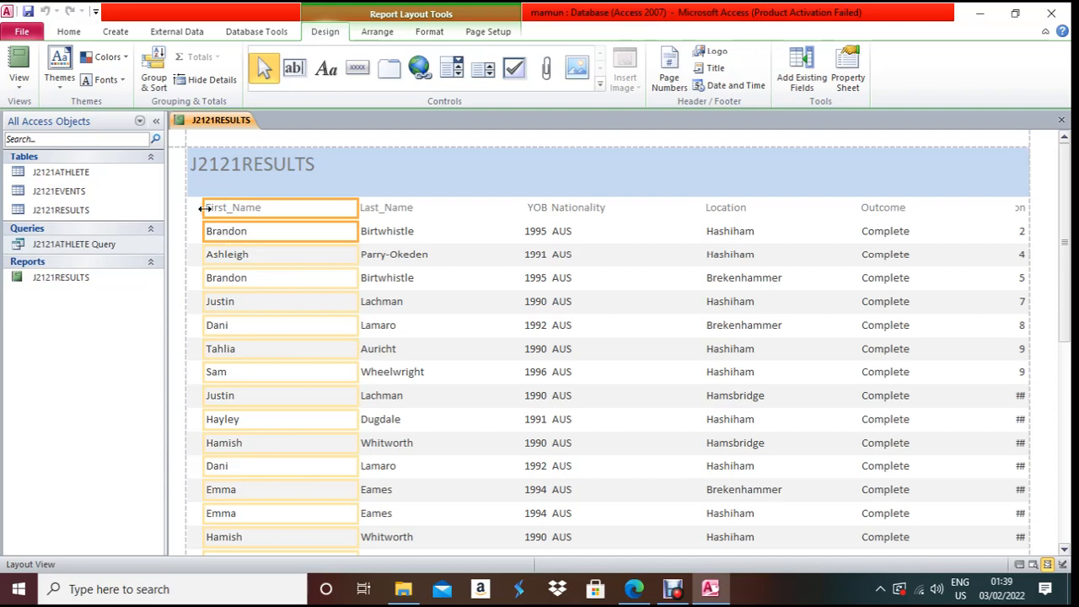
{"action": "left_click_drag", "start_coordinate": [203, 208], "coordinate": [194, 208]}
{"action": "left_click_drag", "start_coordinate": [357, 201], "coordinate": [264, 202]}
{"action": "left_click", "coordinate": [372, 192]}
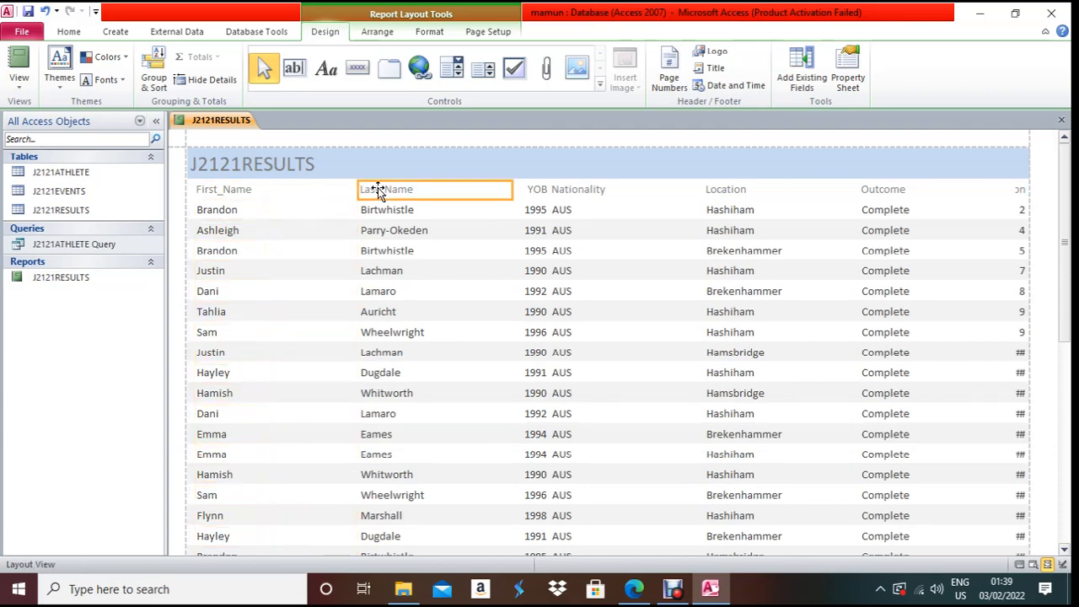
{"action": "left_click_drag", "start_coordinate": [360, 187], "coordinate": [262, 186]}
{"action": "left_click_drag", "start_coordinate": [514, 189], "coordinate": [355, 210]}
{"action": "left_click", "coordinate": [539, 191]}
{"action": "left_click", "coordinate": [544, 210]}
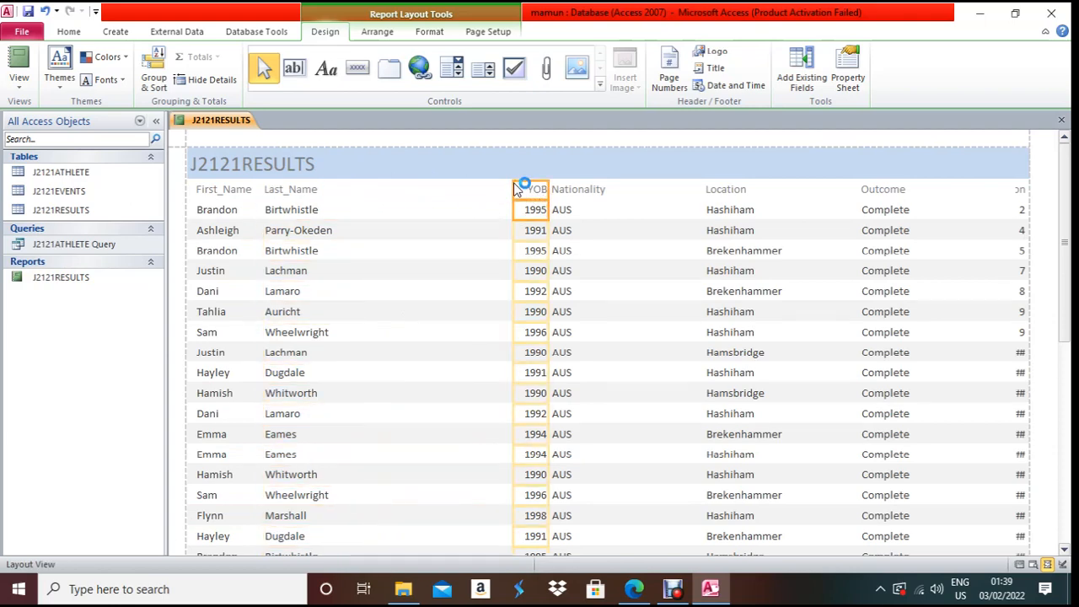
{"action": "left_click_drag", "start_coordinate": [516, 188], "coordinate": [347, 205]}
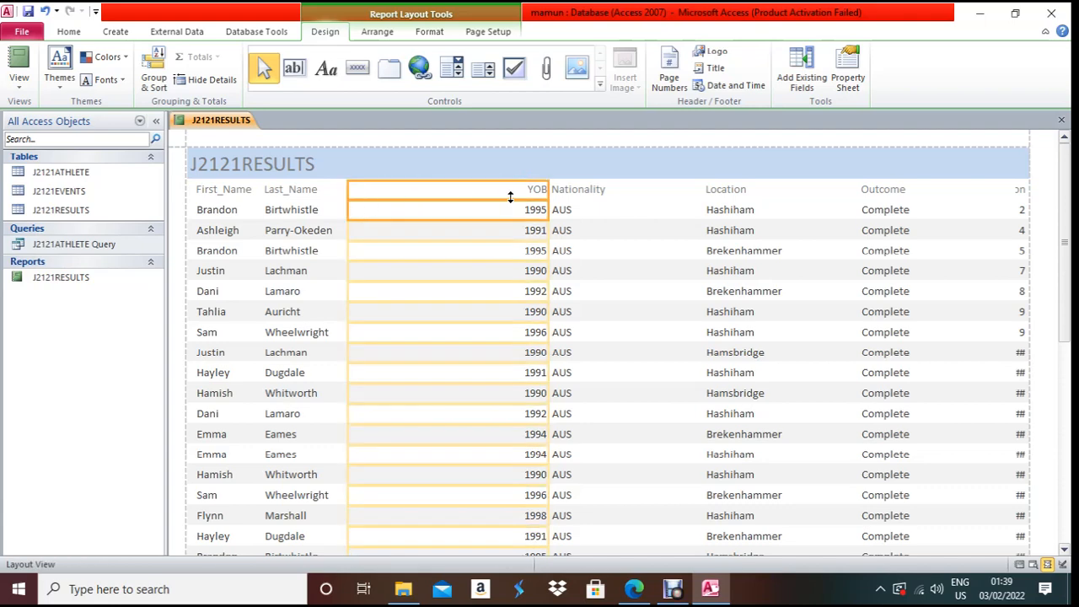
{"action": "left_click_drag", "start_coordinate": [548, 190], "coordinate": [406, 210]}
- Resize the Nationality, Location, Outcome and Position columns so every value shows in full
{"action": "left_click", "coordinate": [566, 199]}
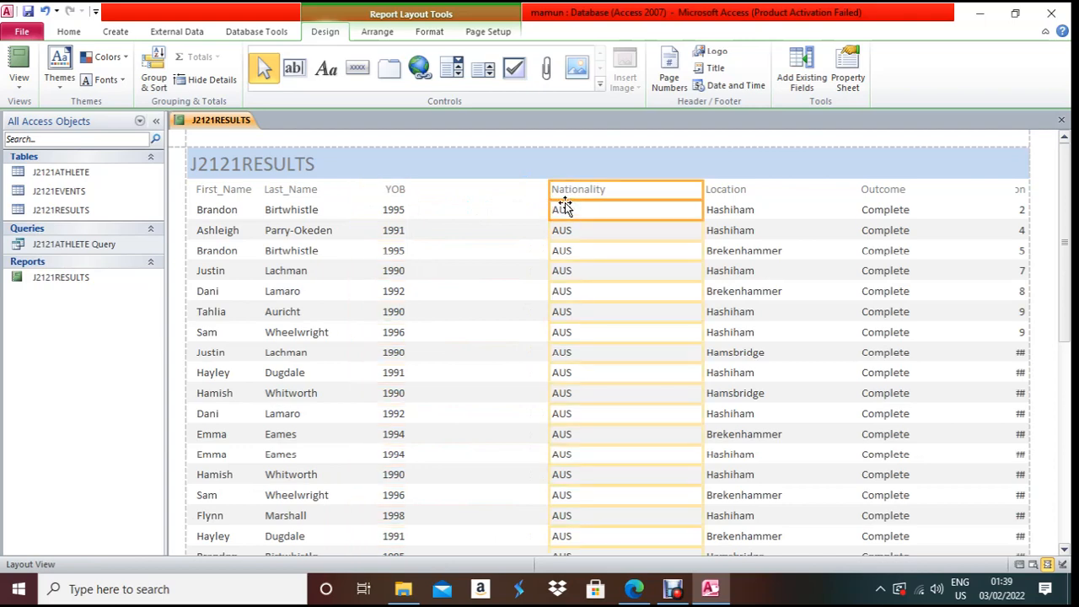
{"action": "left_click_drag", "start_coordinate": [556, 189], "coordinate": [430, 208]}
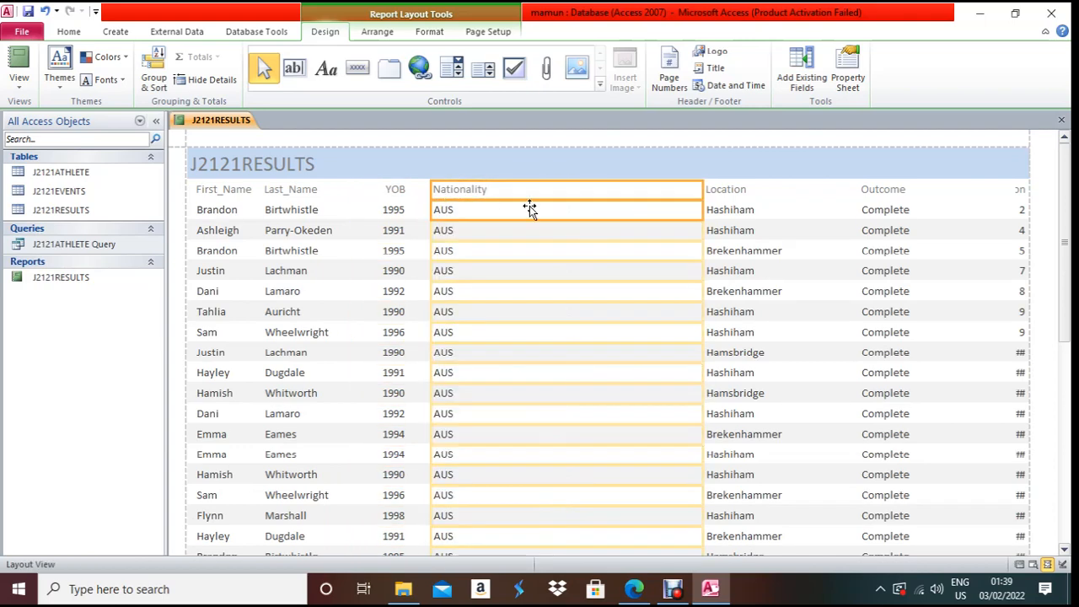
{"action": "left_click_drag", "start_coordinate": [704, 187], "coordinate": [501, 210]}
{"action": "left_click", "coordinate": [725, 209]}
{"action": "left_click_drag", "start_coordinate": [703, 189], "coordinate": [503, 206]}
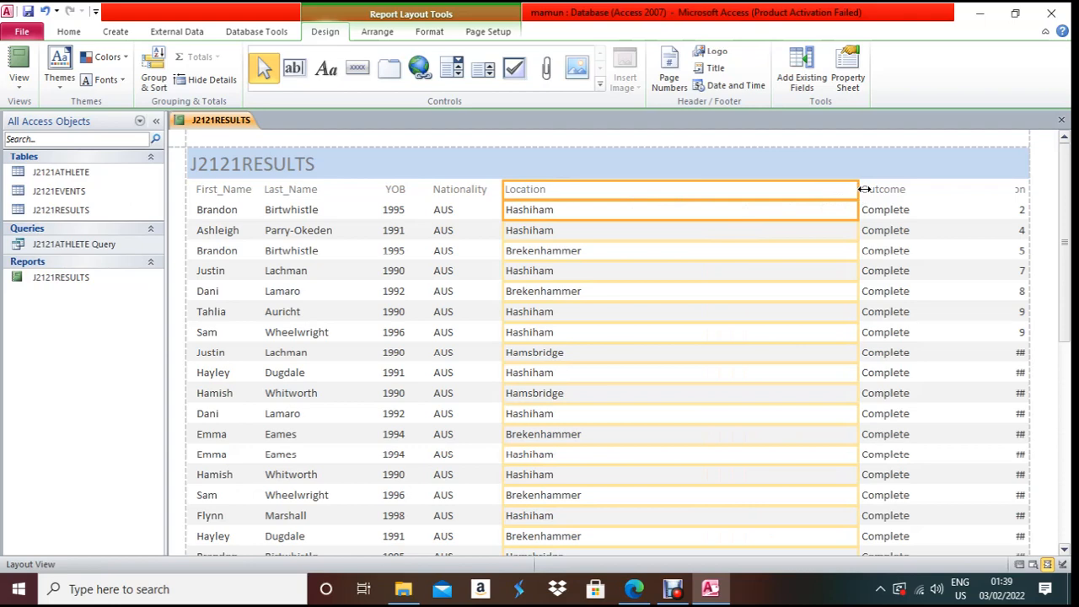
{"action": "left_click_drag", "start_coordinate": [861, 188], "coordinate": [608, 231]}
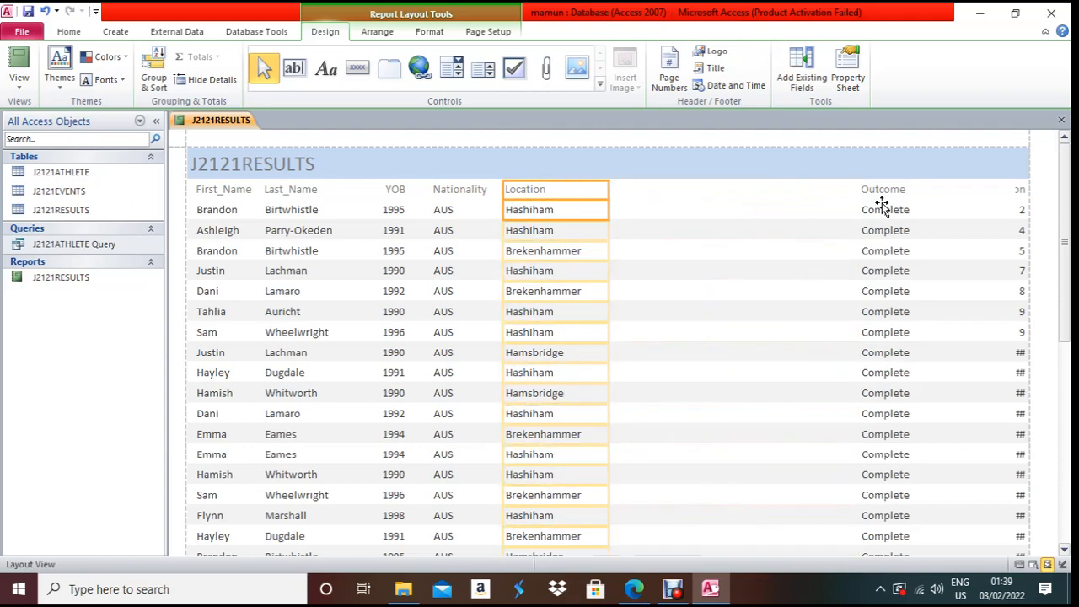
{"action": "left_click", "coordinate": [891, 194]}
{"action": "left_click_drag", "start_coordinate": [860, 187], "coordinate": [596, 200]}
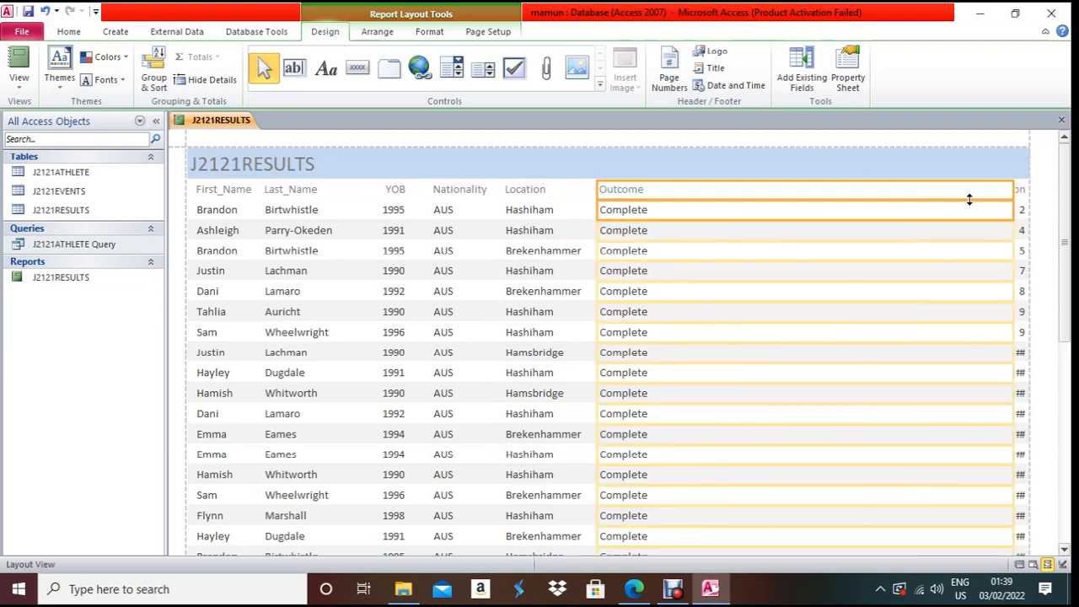
{"action": "left_click_drag", "start_coordinate": [1018, 192], "coordinate": [666, 211]}
{"action": "left_click", "coordinate": [1019, 189]}
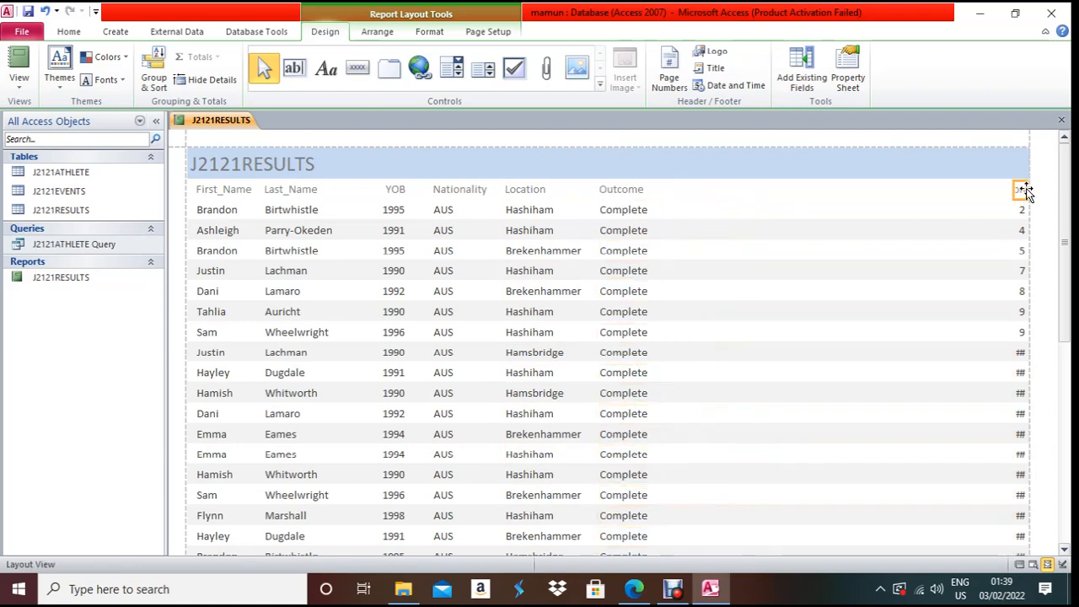
{"action": "left_click_drag", "start_coordinate": [1015, 200], "coordinate": [663, 209]}
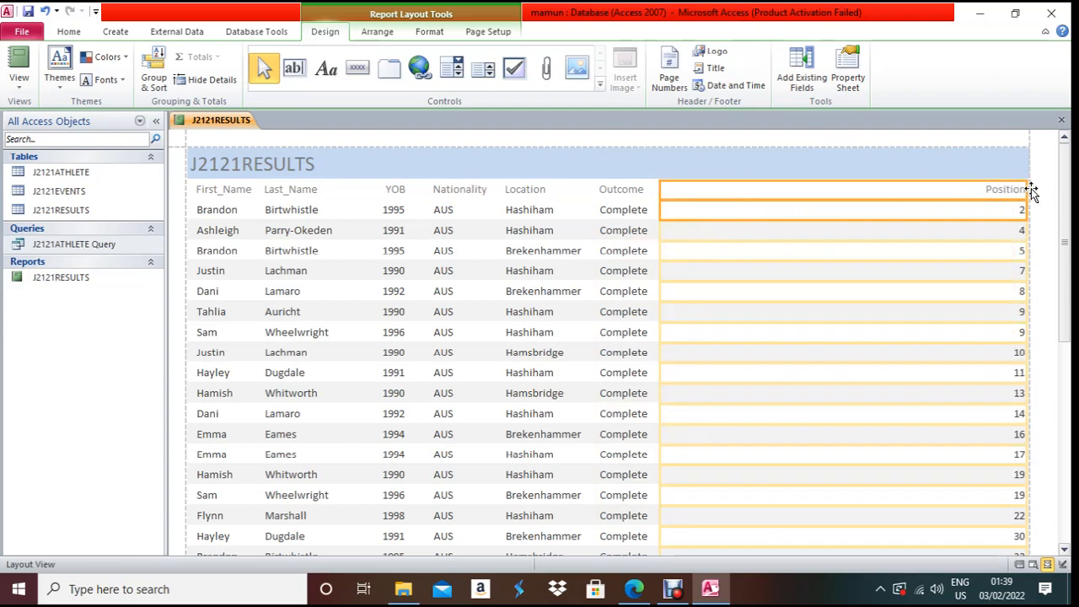
{"action": "left_click_drag", "start_coordinate": [1033, 189], "coordinate": [722, 220]}
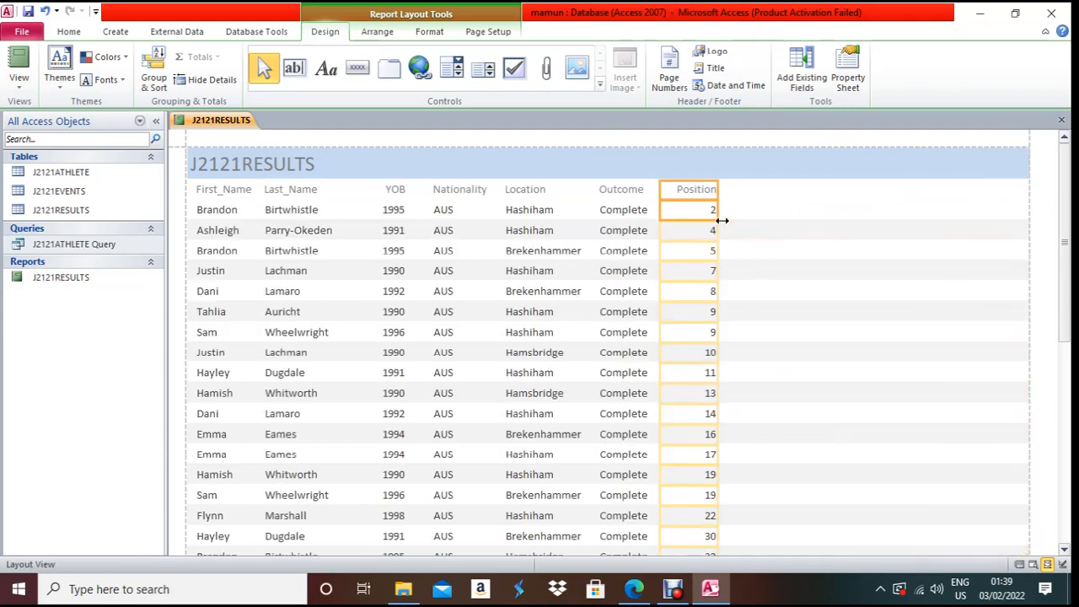
- Set the J2121RESULTS report to portrait orientation, then return to the exam paper
{"action": "left_click", "coordinate": [488, 32]}
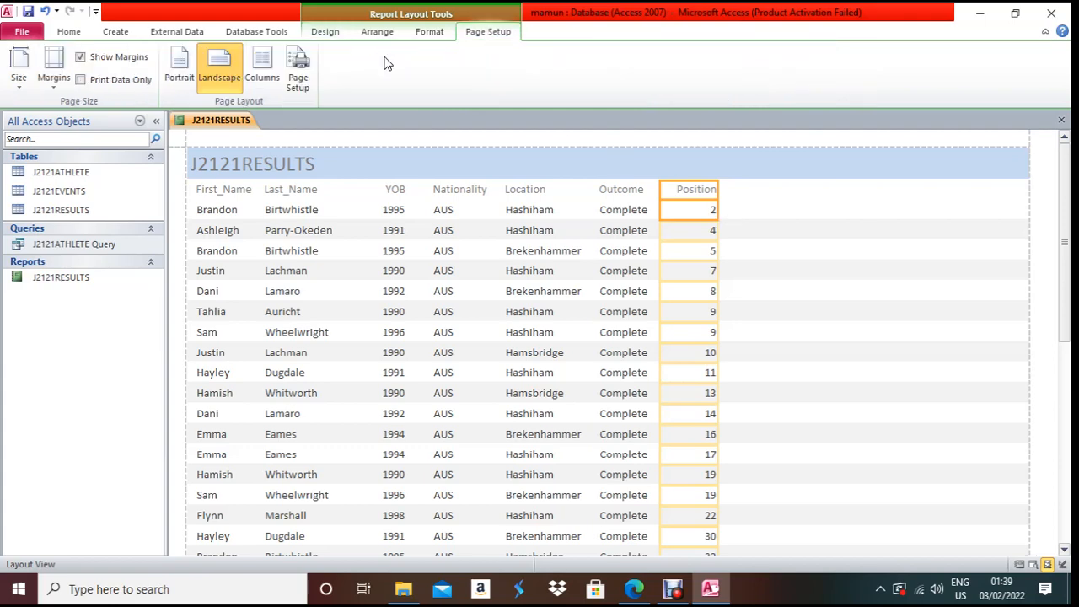
{"action": "left_click", "coordinate": [190, 60]}
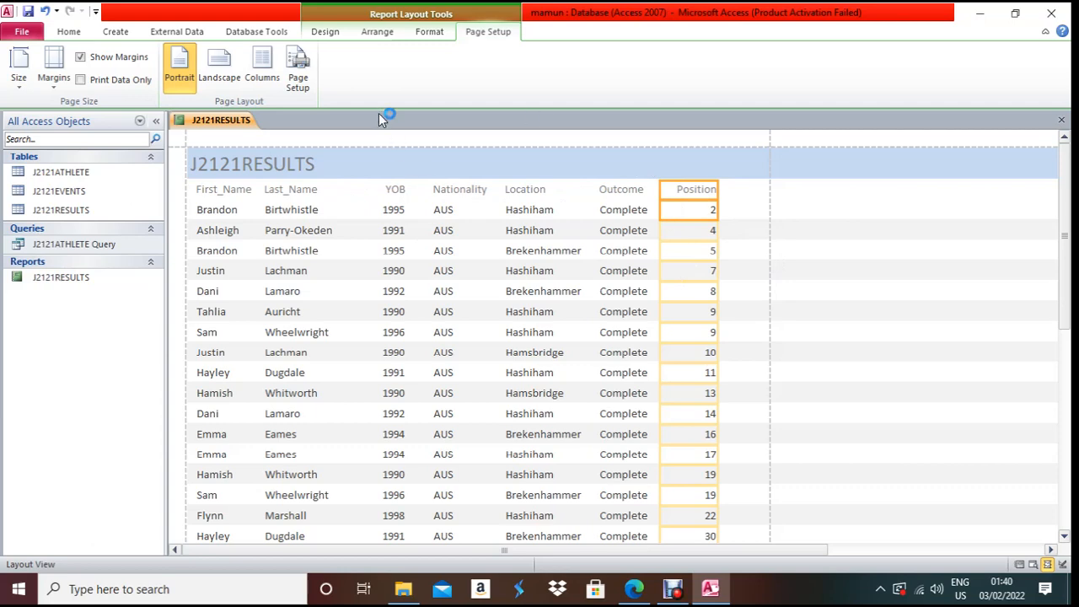
{"action": "key", "text": "alt+Tab"}
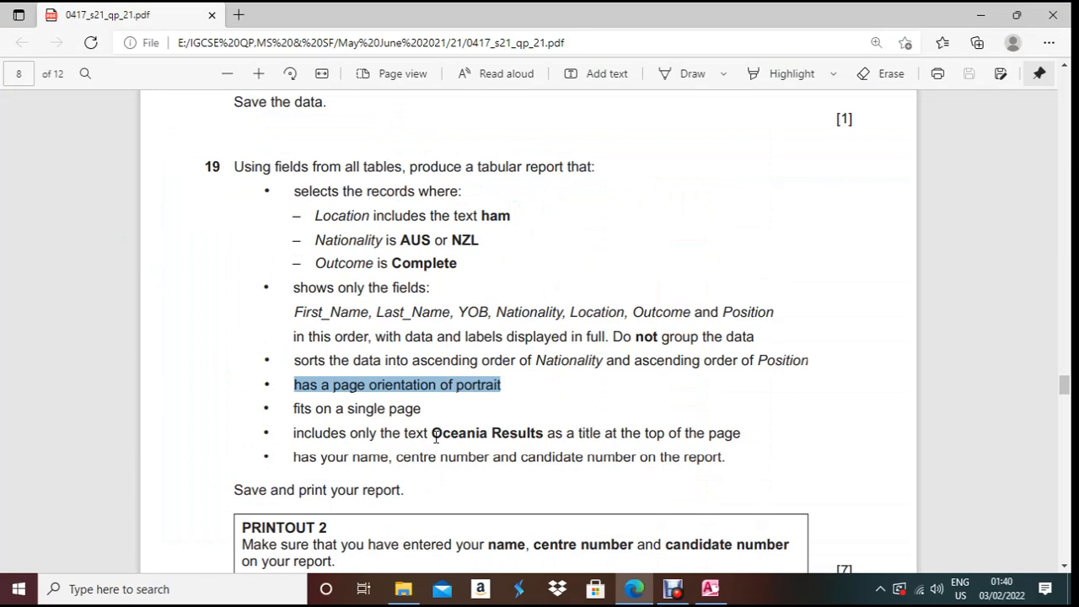
- Highlight the required title 'Oceania Results' in question 19, then go back to Access
{"action": "left_click_drag", "start_coordinate": [432, 435], "coordinate": [547, 440]}
{"action": "key", "text": "ctrl+c"}
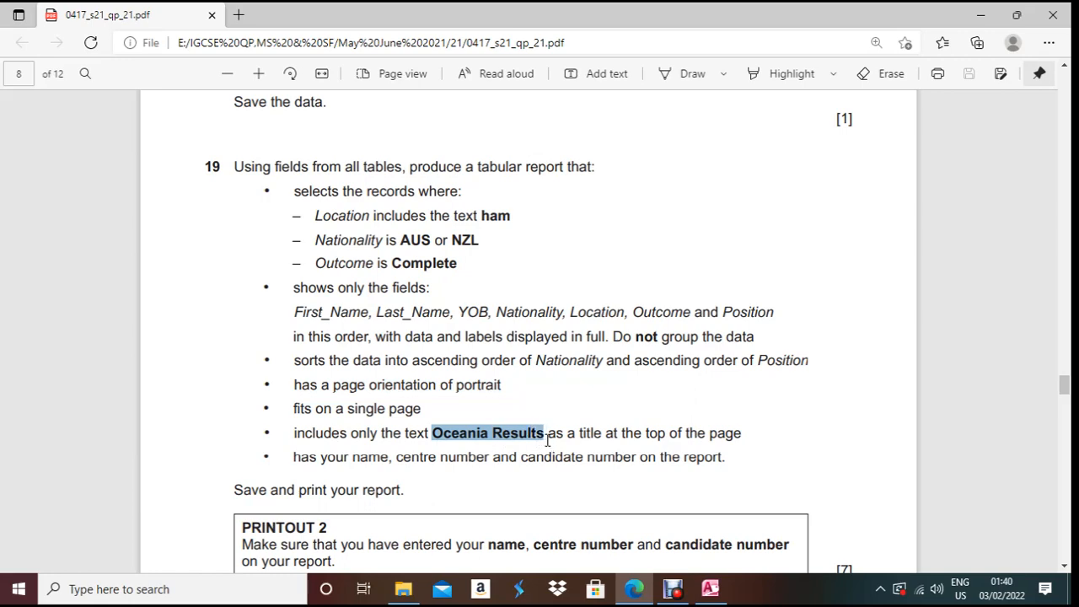
{"action": "key", "text": "alt+Tab"}
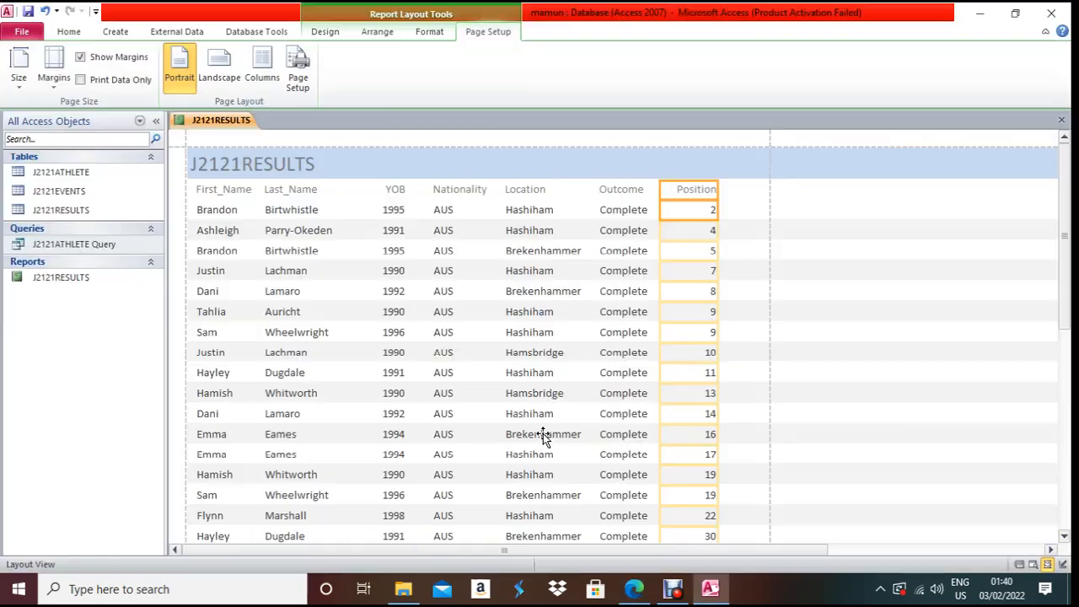
- In Design View, replace the J2121RESULTS header title with the pasted text 'Oceania Results'
{"action": "right_click", "coordinate": [213, 122]}
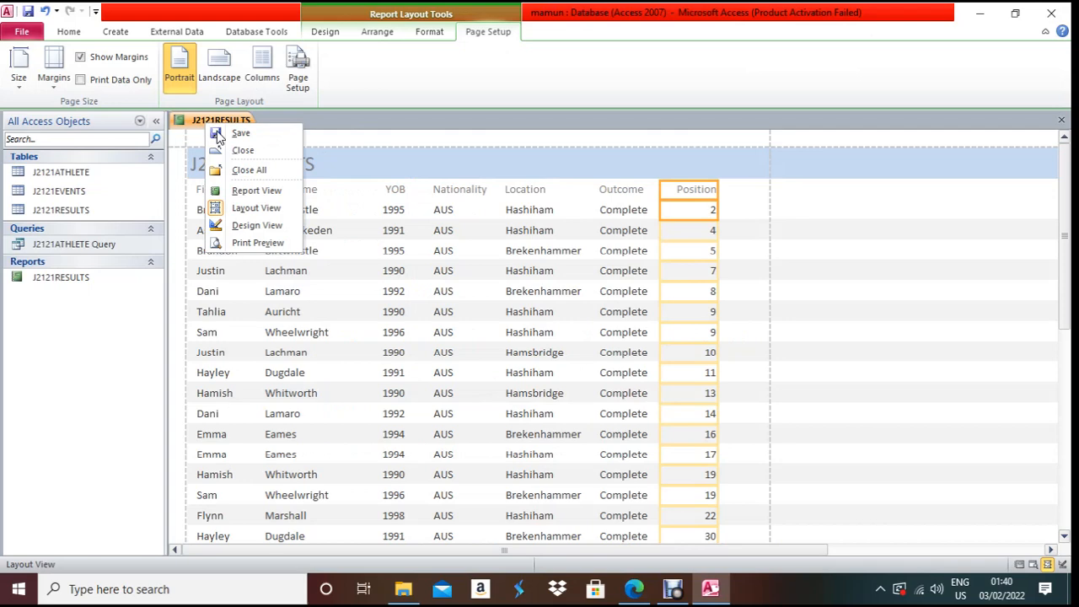
{"action": "left_click", "coordinate": [257, 224]}
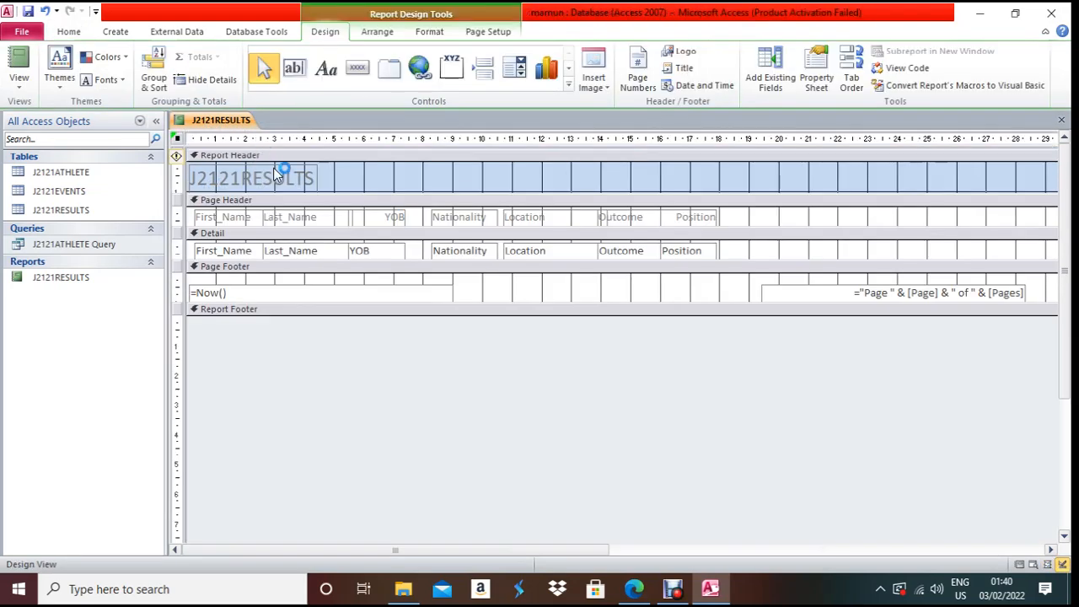
{"action": "left_click", "coordinate": [273, 175]}
{"action": "left_click_drag", "start_coordinate": [315, 178], "coordinate": [187, 185]}
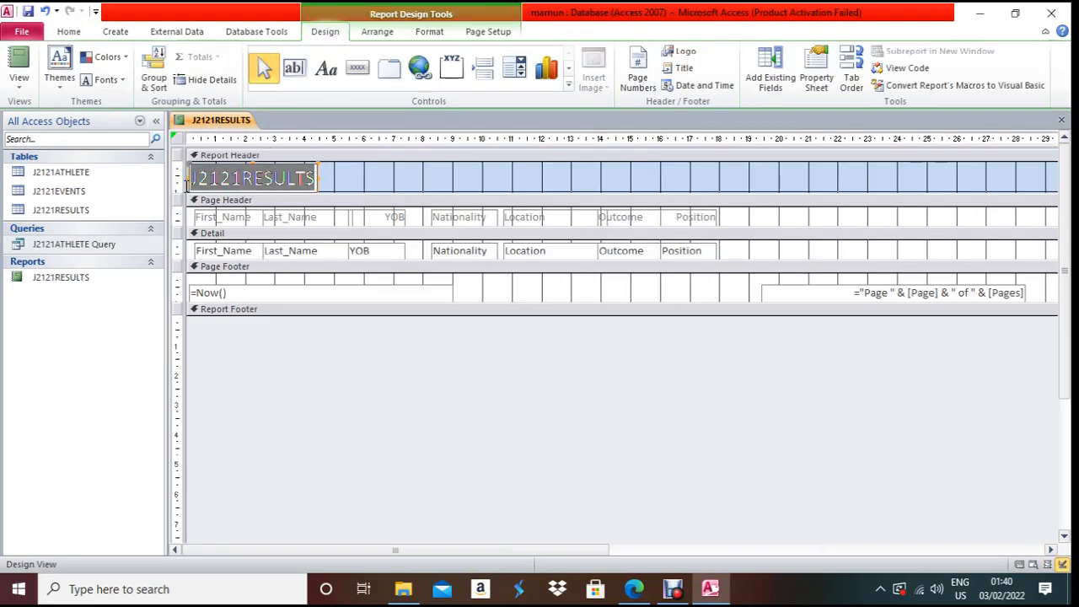
{"action": "key", "text": "ctrl+v"}
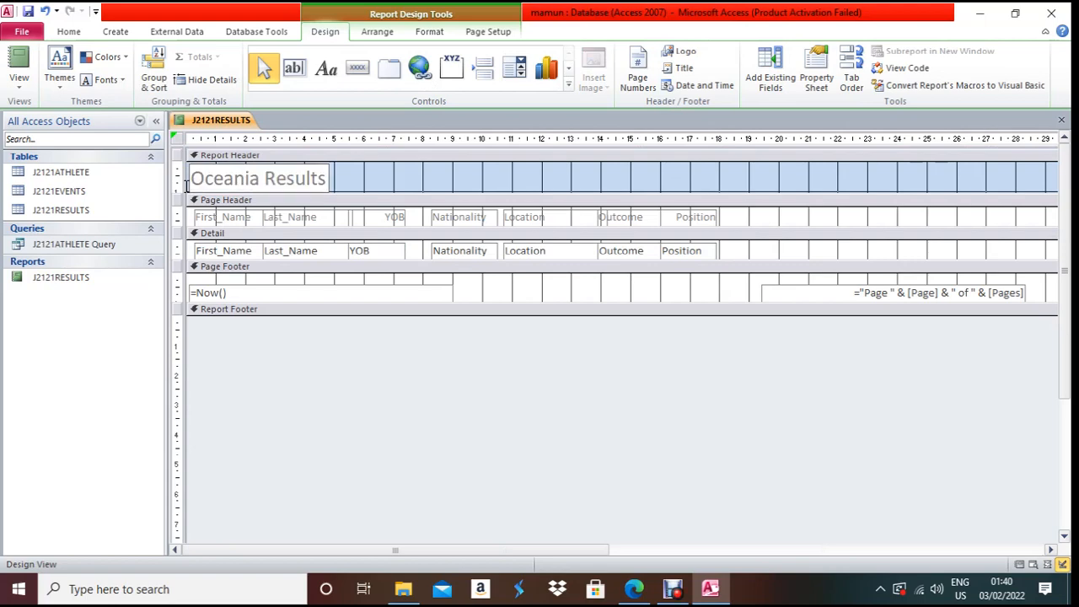
{"action": "key", "text": "alt+Tab"}
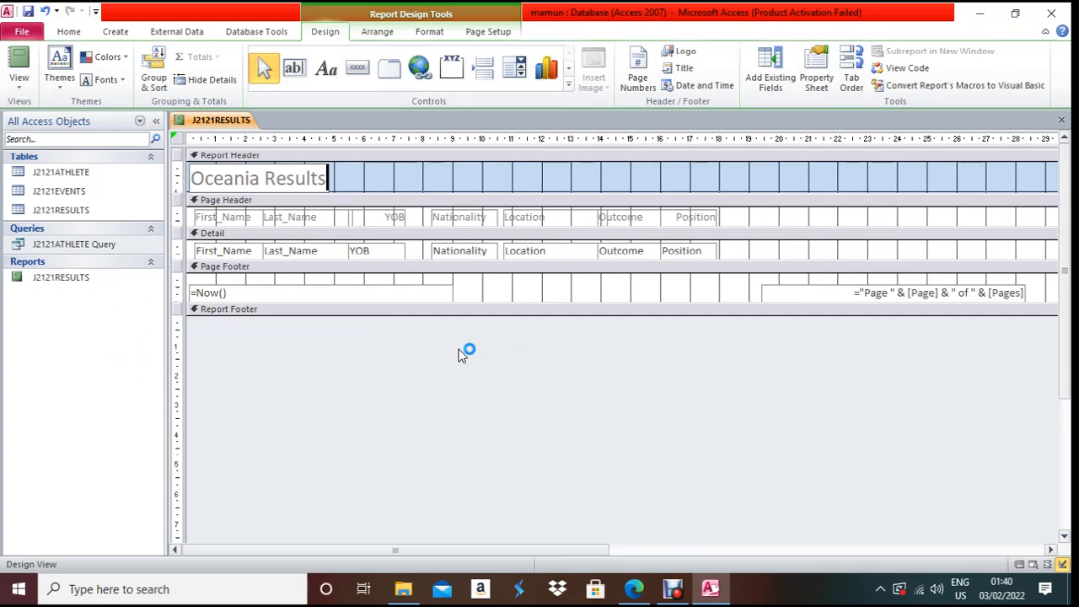
- Delete the =Now() date box and the page-number box from the page footer
{"action": "left_click", "coordinate": [426, 292]}
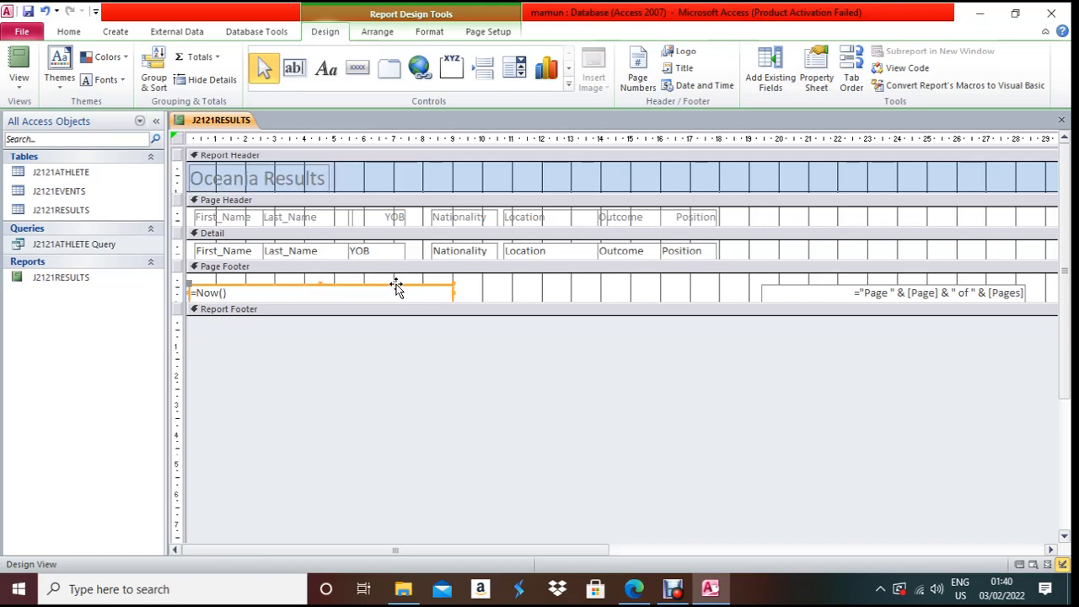
{"action": "left_click", "coordinate": [483, 294]}
{"action": "left_click", "coordinate": [427, 294]}
{"action": "key", "text": "Delete"}
{"action": "left_click", "coordinate": [781, 289]}
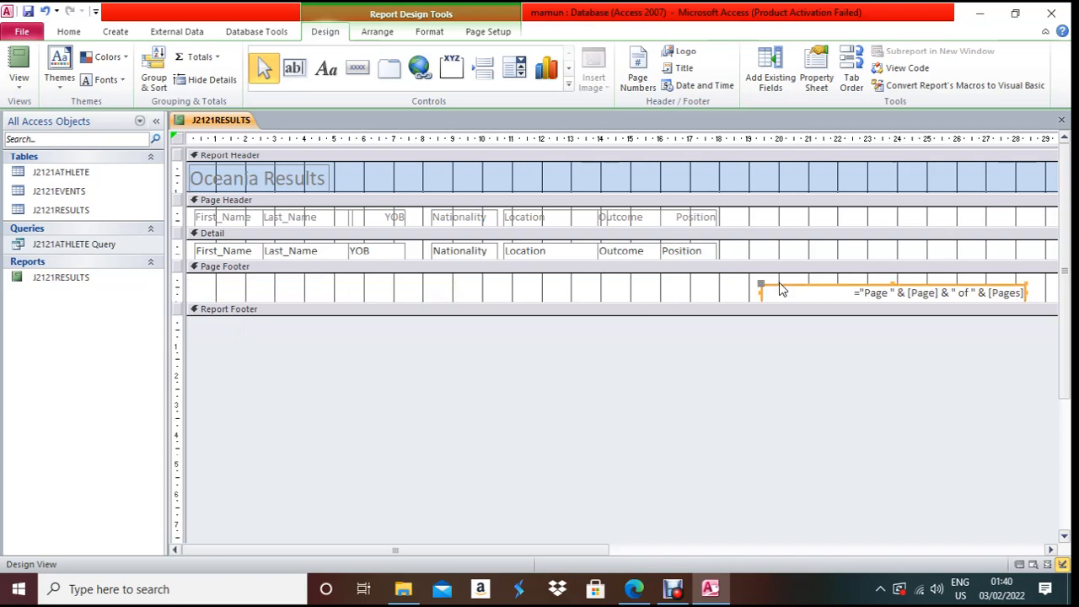
{"action": "key", "text": "Delete"}
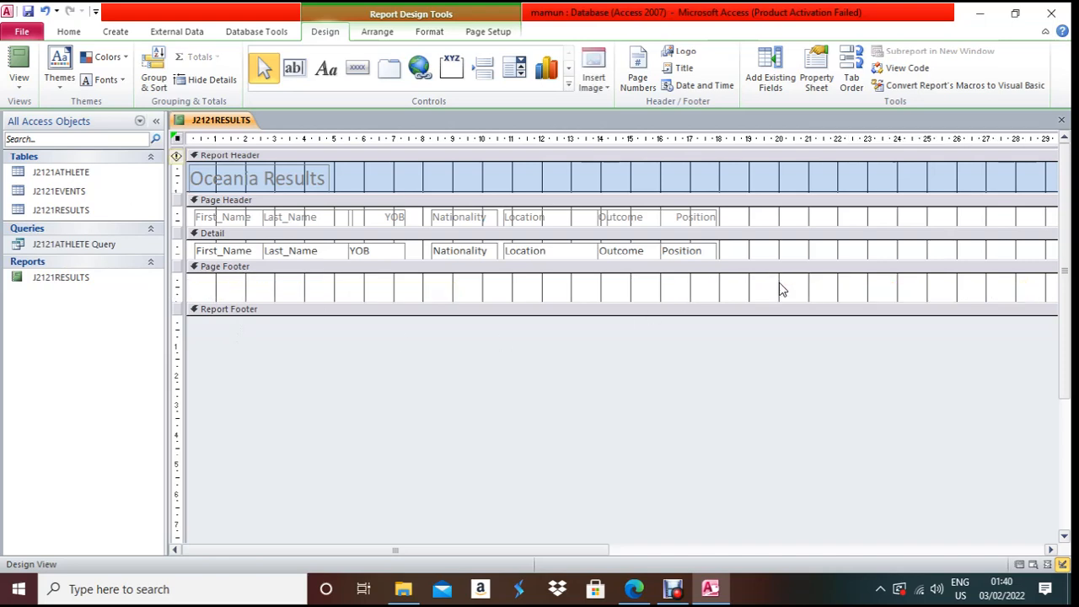
- Add a page-footer label with the candidate's name, centre number and candidate number, then shorten the footer
{"action": "left_click", "coordinate": [326, 69]}
{"action": "left_click_drag", "start_coordinate": [198, 285], "coordinate": [380, 296]}
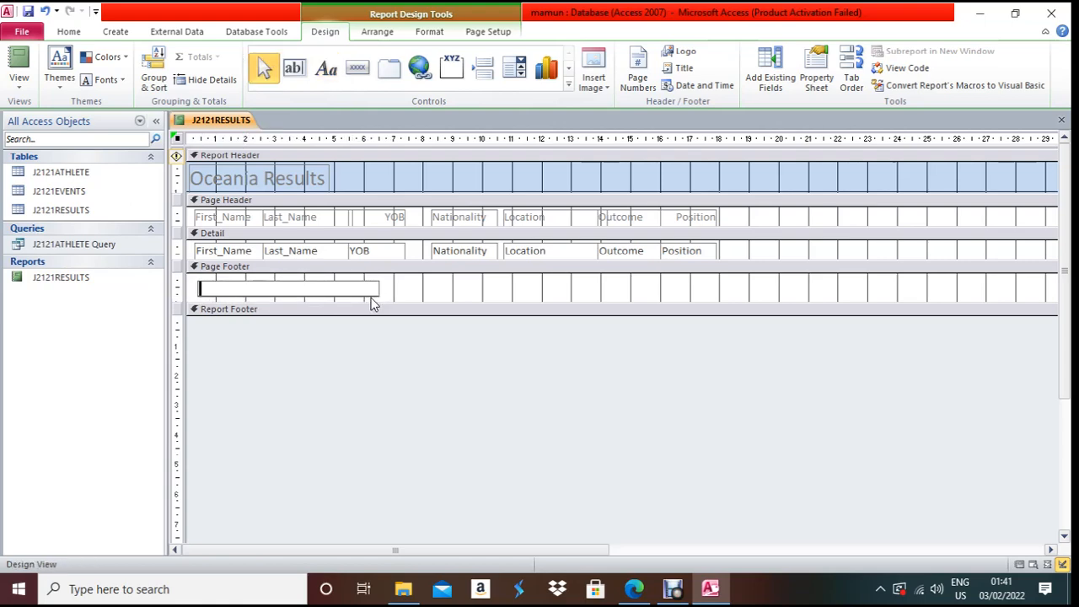
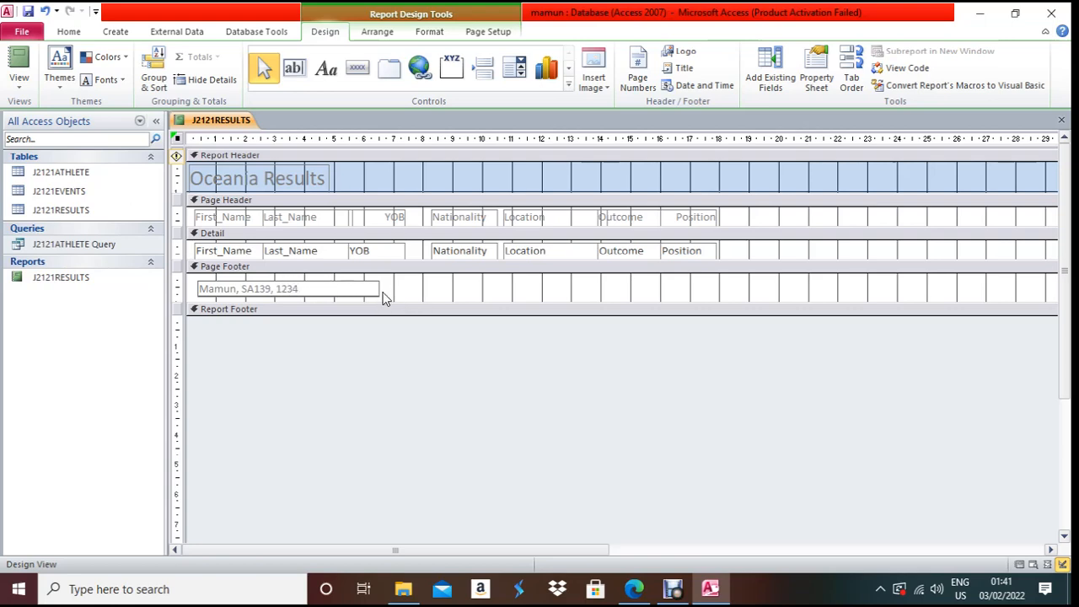
{"action": "left_click", "coordinate": [392, 294]}
{"action": "left_click_drag", "start_coordinate": [353, 284], "coordinate": [380, 295]}
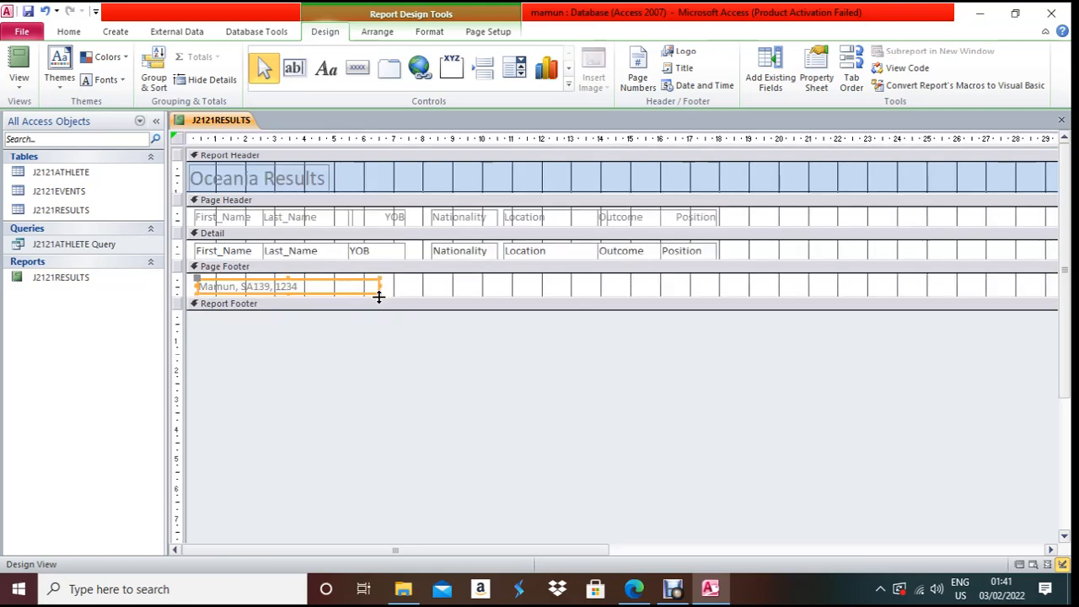
{"action": "left_click", "coordinate": [356, 344]}
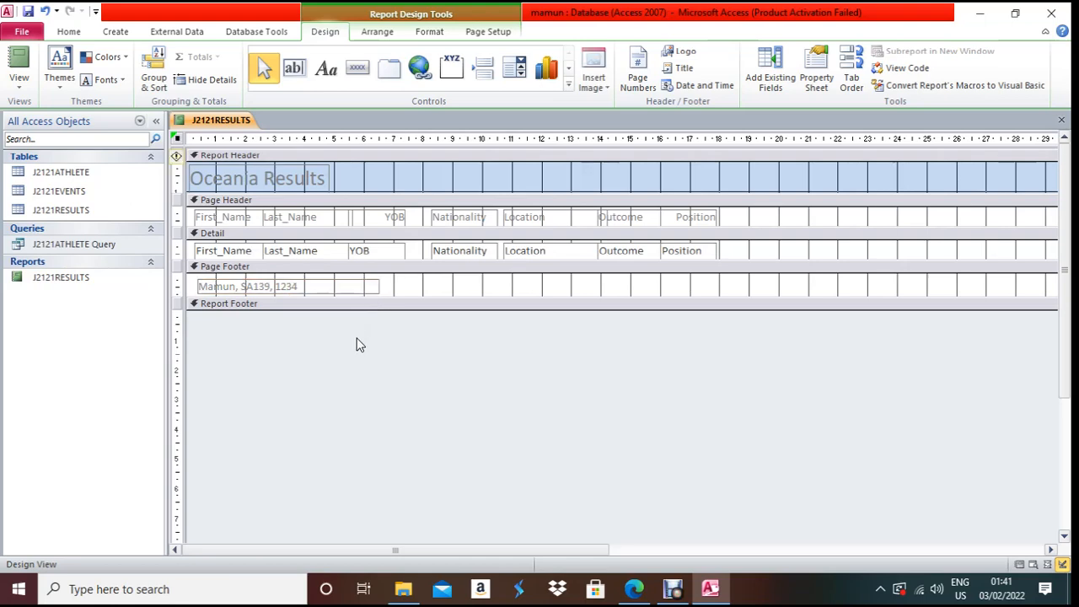
- Review the report and its footer in Report View, close it, and return to the exam paper
{"action": "right_click", "coordinate": [226, 123]}
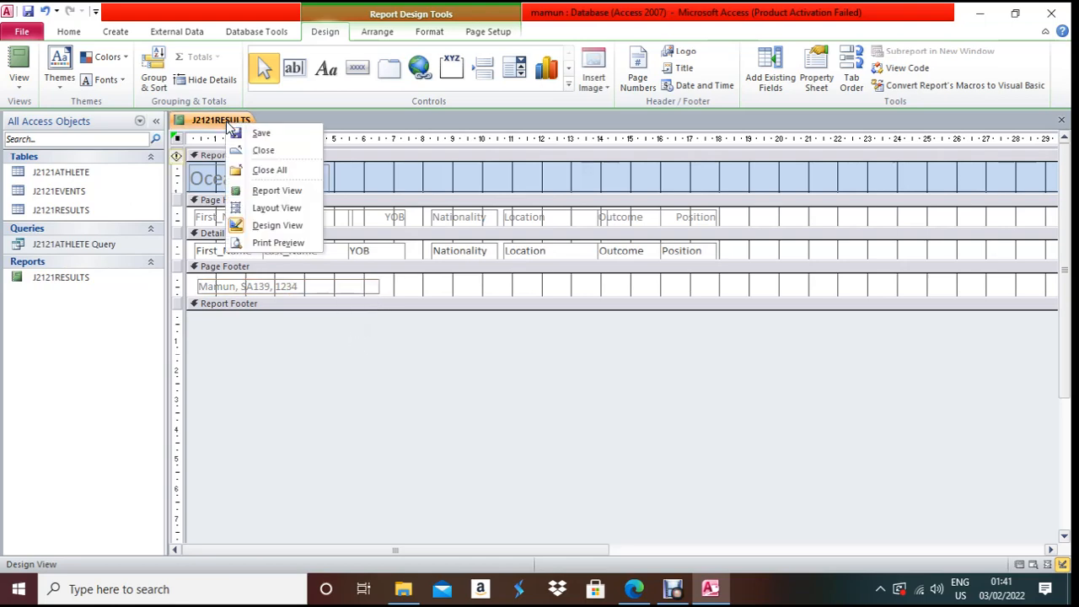
{"action": "left_click", "coordinate": [264, 191]}
{"action": "scroll", "coordinate": [414, 318], "scroll_direction": "down", "scroll_amount": 5}
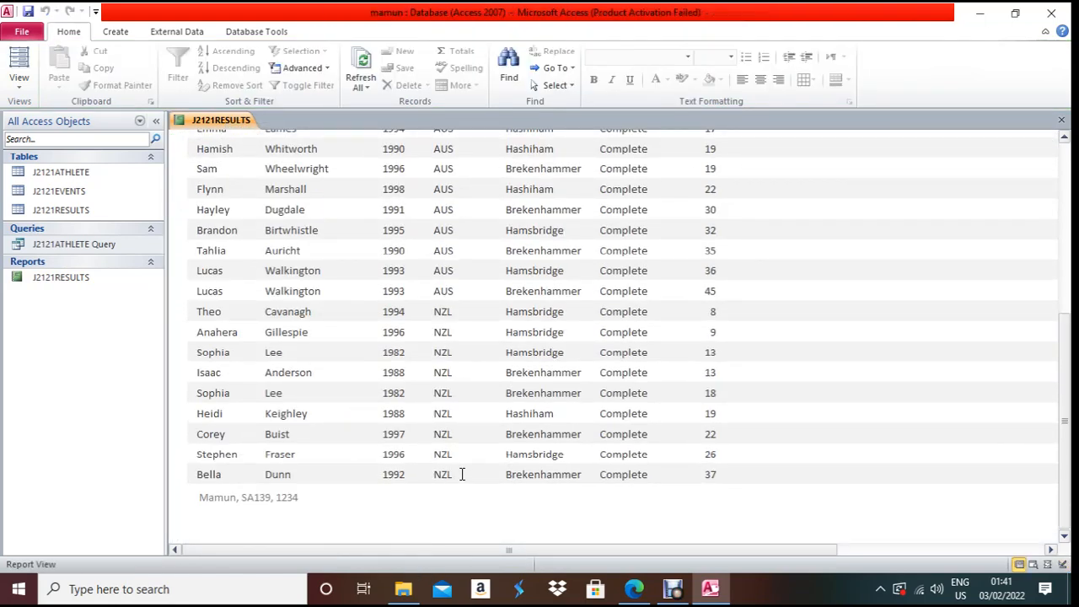
{"action": "key", "text": "ctrl+w"}
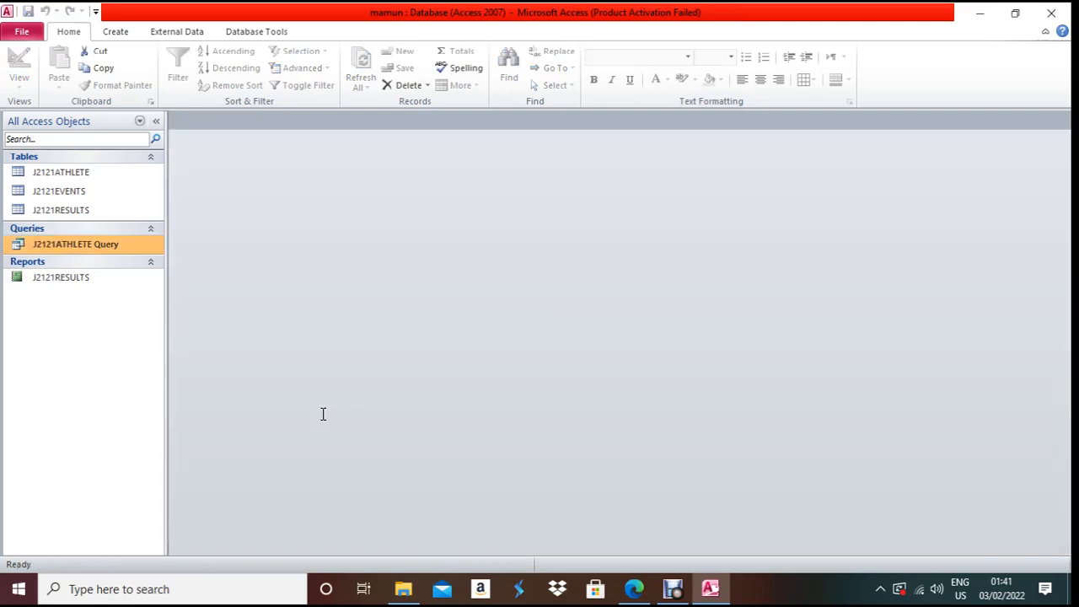
{"action": "key", "text": "alt+Tab"}
- Scroll the exam paper down to question 20 on page 9
{"action": "scroll", "coordinate": [320, 417], "scroll_direction": "down", "scroll_amount": 3}
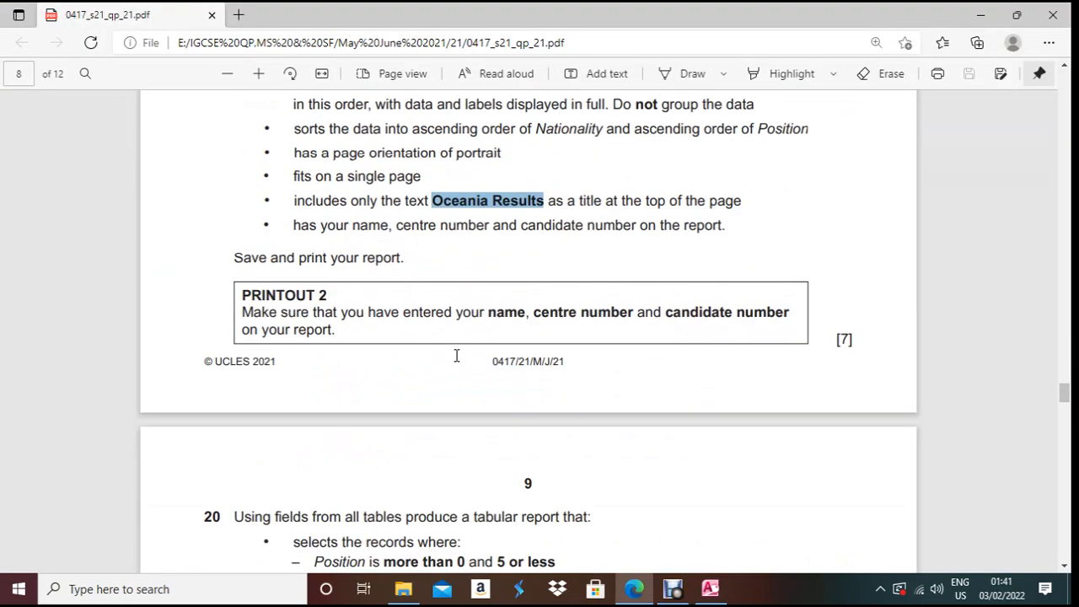
{"action": "scroll", "coordinate": [354, 366], "scroll_direction": "down", "scroll_amount": 5}
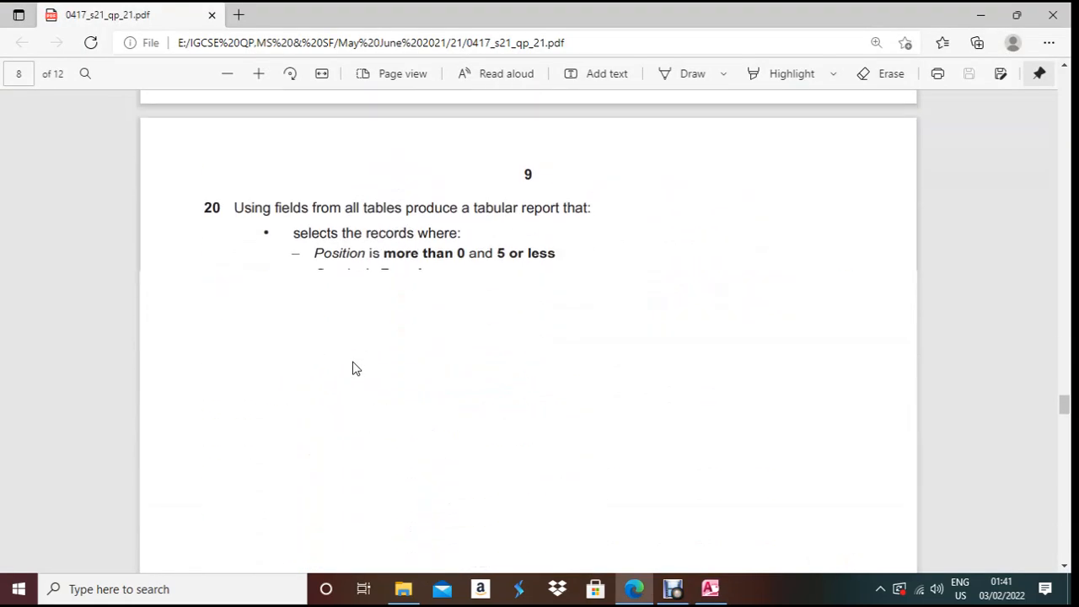
{"action": "scroll", "coordinate": [354, 366], "scroll_direction": "down", "scroll_amount": 1}
{"action": "scroll", "coordinate": [354, 366], "scroll_direction": "up", "scroll_amount": 3}
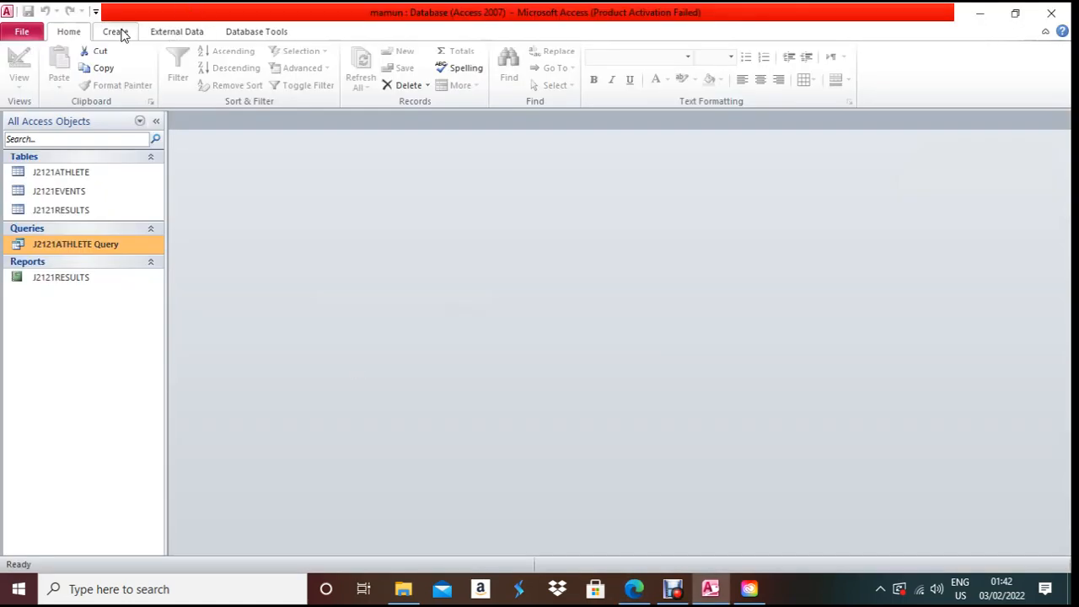
- Start a new Simple Query Wizard query based on the J2121ATHLETE table
{"action": "left_click", "coordinate": [67, 171]}
{"action": "left_click", "coordinate": [118, 32]}
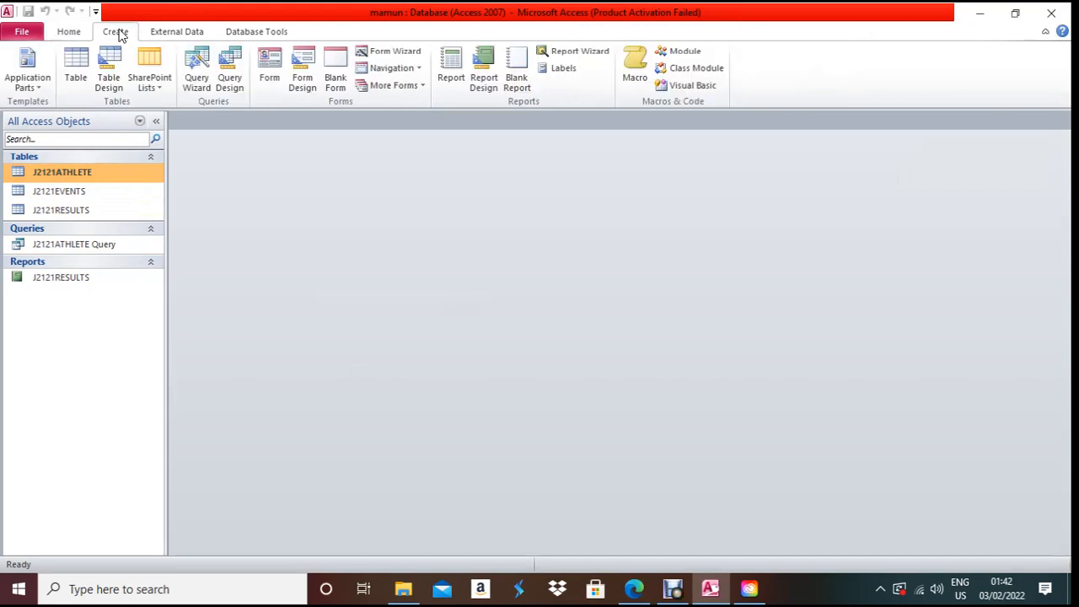
{"action": "left_click", "coordinate": [197, 79]}
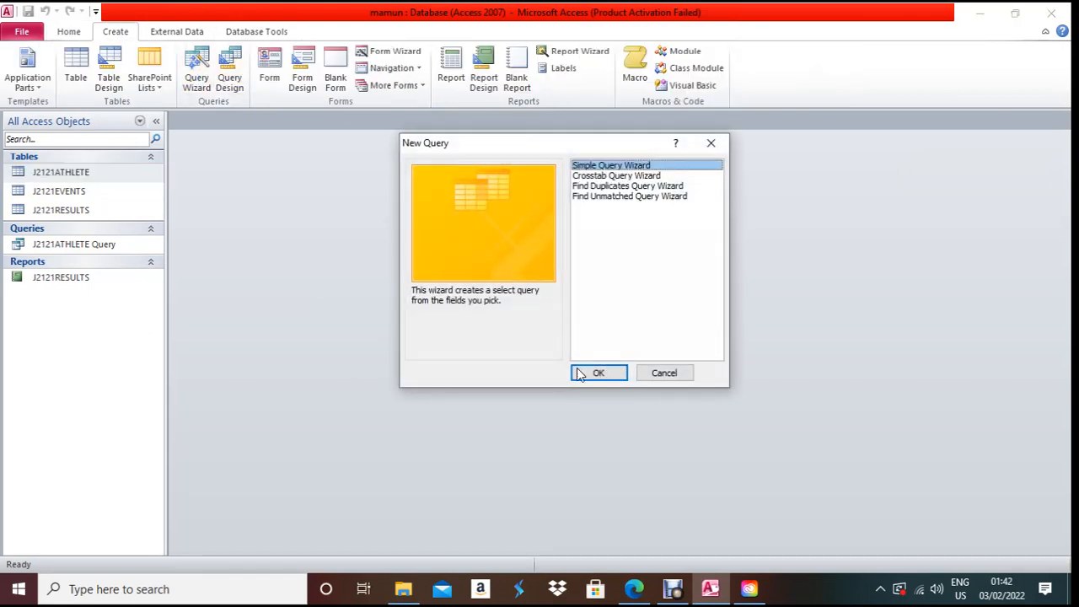
{"action": "left_click", "coordinate": [600, 377]}
- Check question 20's required fields, then add First_Name and Last_Name to the query
{"action": "key", "text": "alt+Tab"}
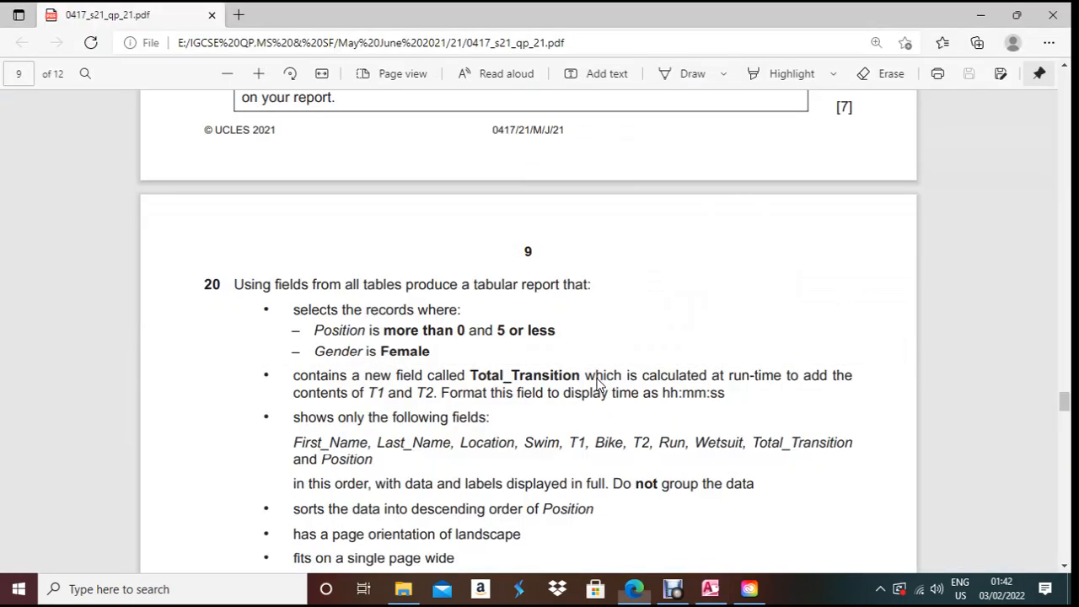
{"action": "left_click_drag", "start_coordinate": [294, 419], "coordinate": [494, 423]}
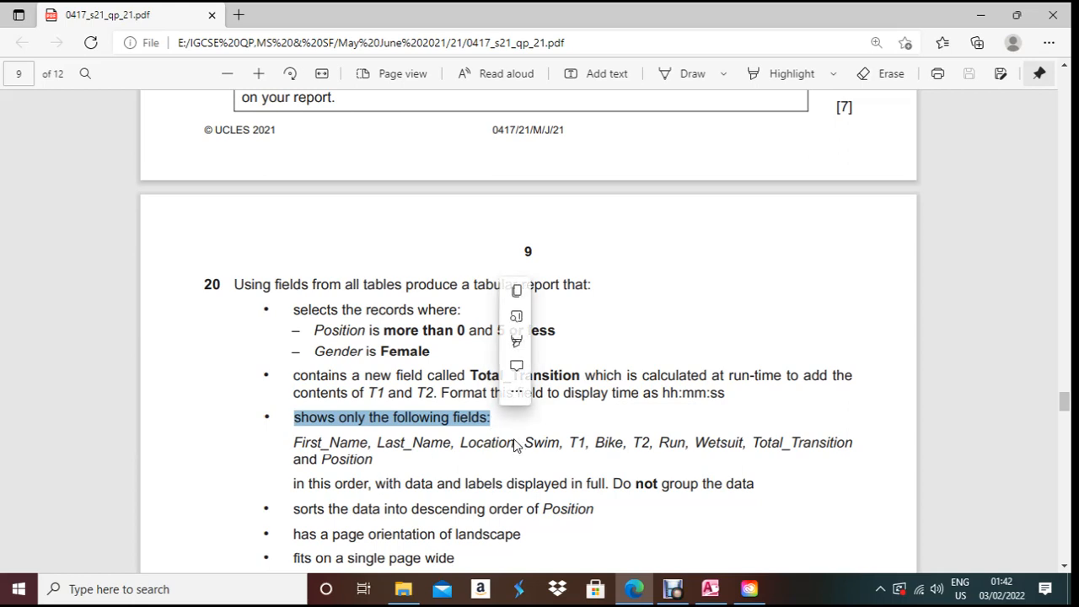
{"action": "key", "text": "alt+Tab"}
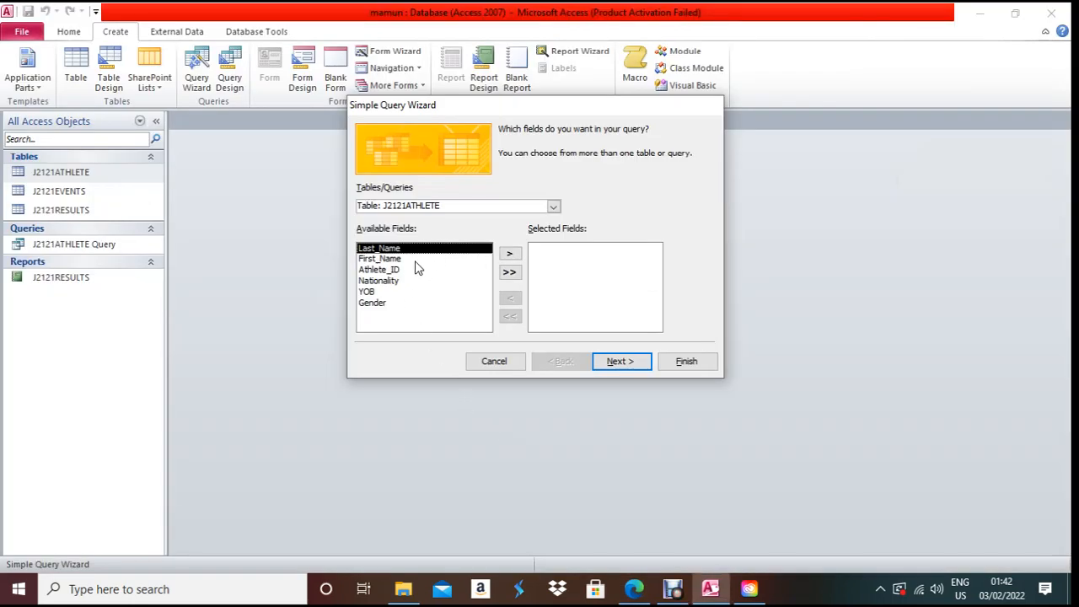
{"action": "left_click", "coordinate": [415, 260]}
{"action": "left_click", "coordinate": [511, 254]}
{"action": "left_click", "coordinate": [463, 248]}
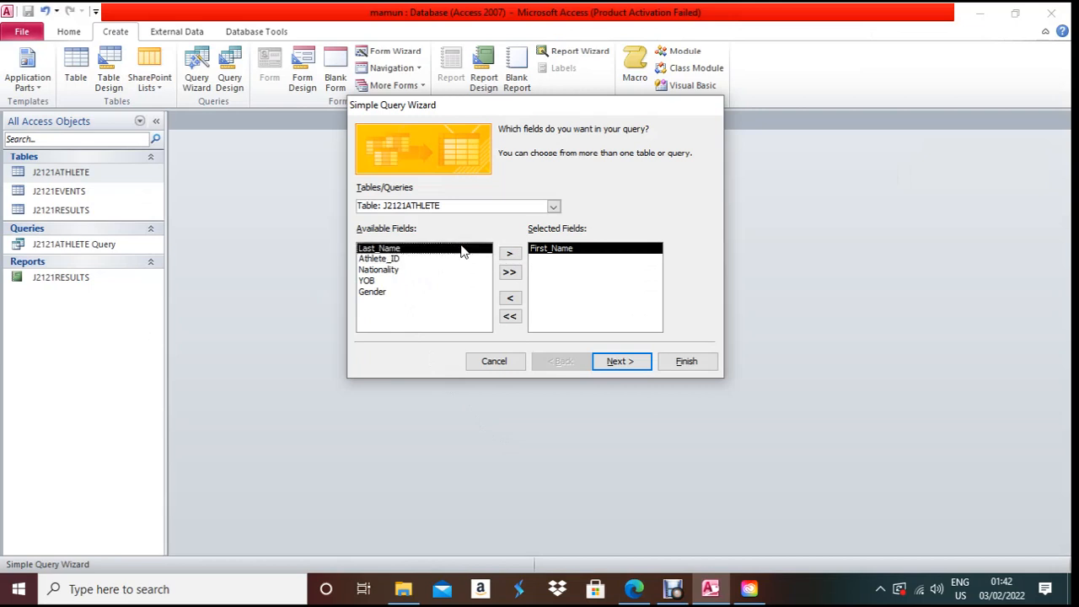
{"action": "left_click", "coordinate": [514, 253]}
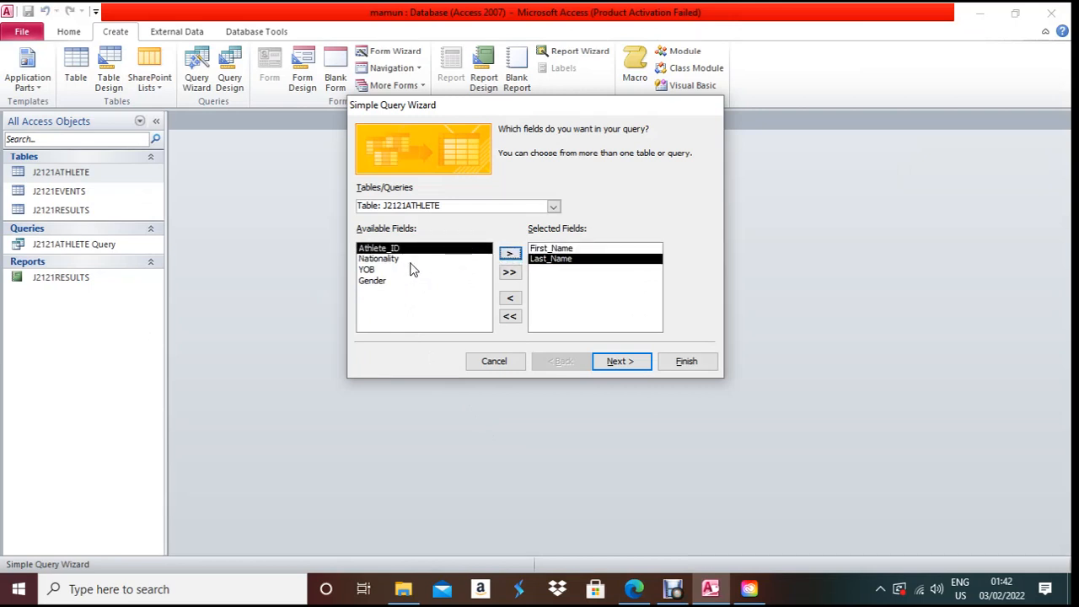
- Add the Location field from the J2121EVENTS table
{"action": "left_click", "coordinate": [553, 207]}
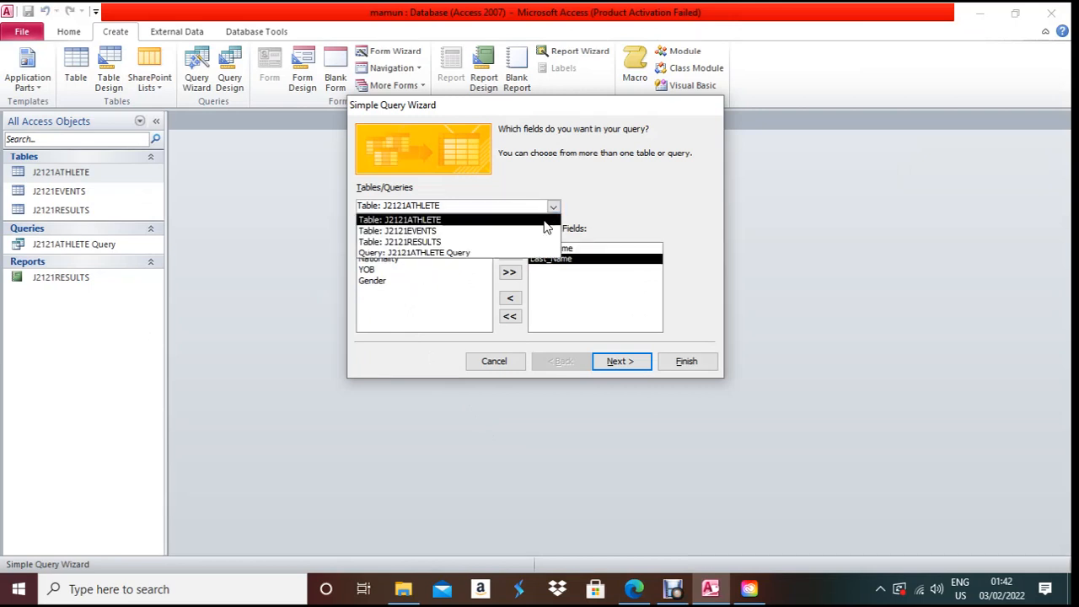
{"action": "left_click", "coordinate": [540, 231]}
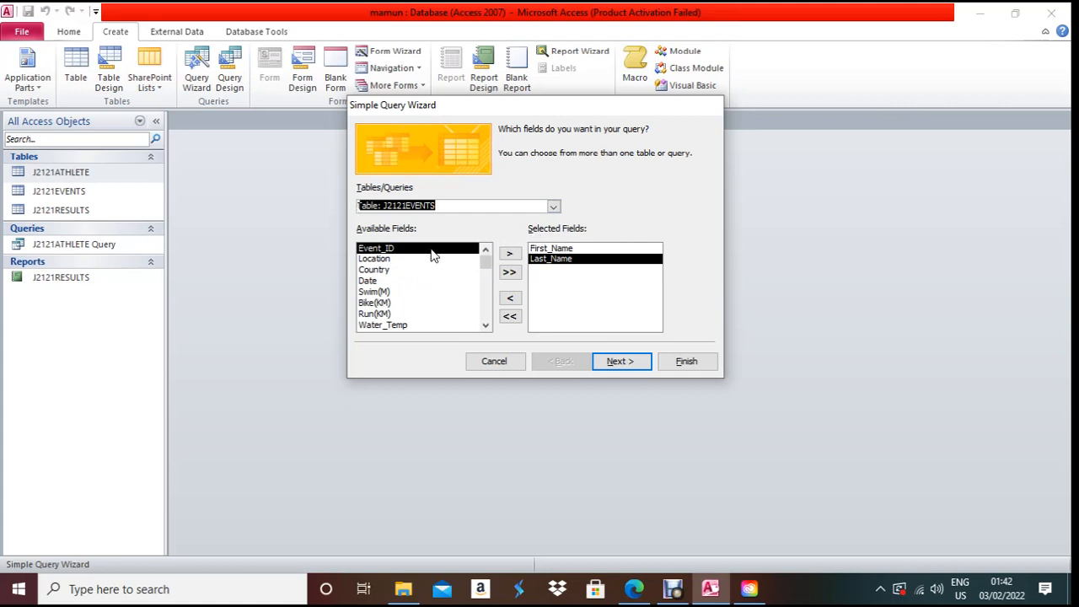
{"action": "left_click", "coordinate": [398, 259]}
{"action": "left_click", "coordinate": [509, 254]}
- Add the Swim field from the J2121RESULTS table
{"action": "key", "text": "alt+Tab"}
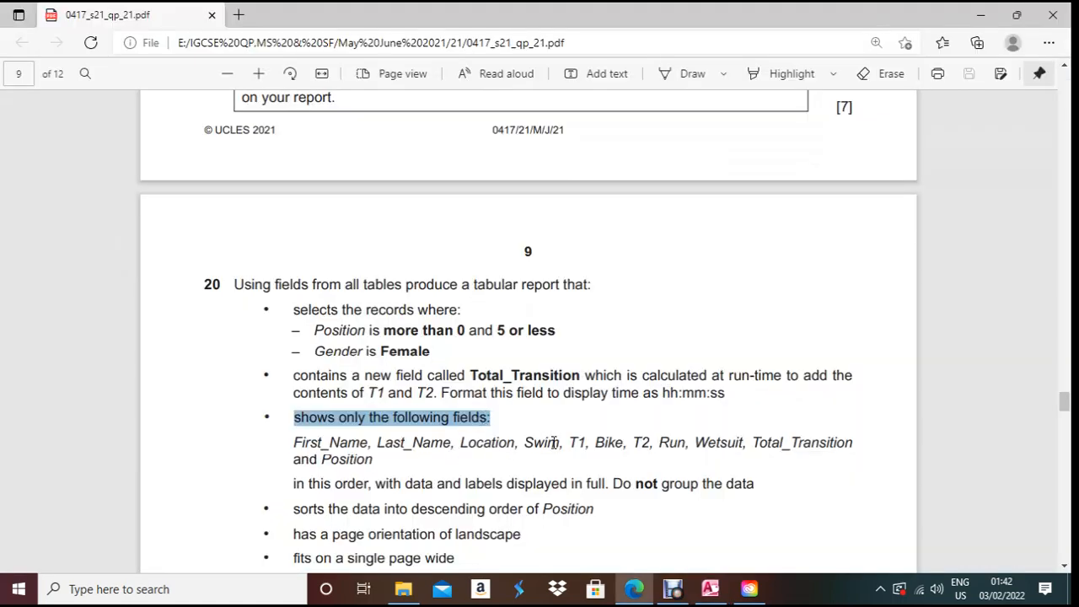
{"action": "left_click_drag", "start_coordinate": [528, 444], "coordinate": [560, 445]}
{"action": "key", "text": "alt+Tab"}
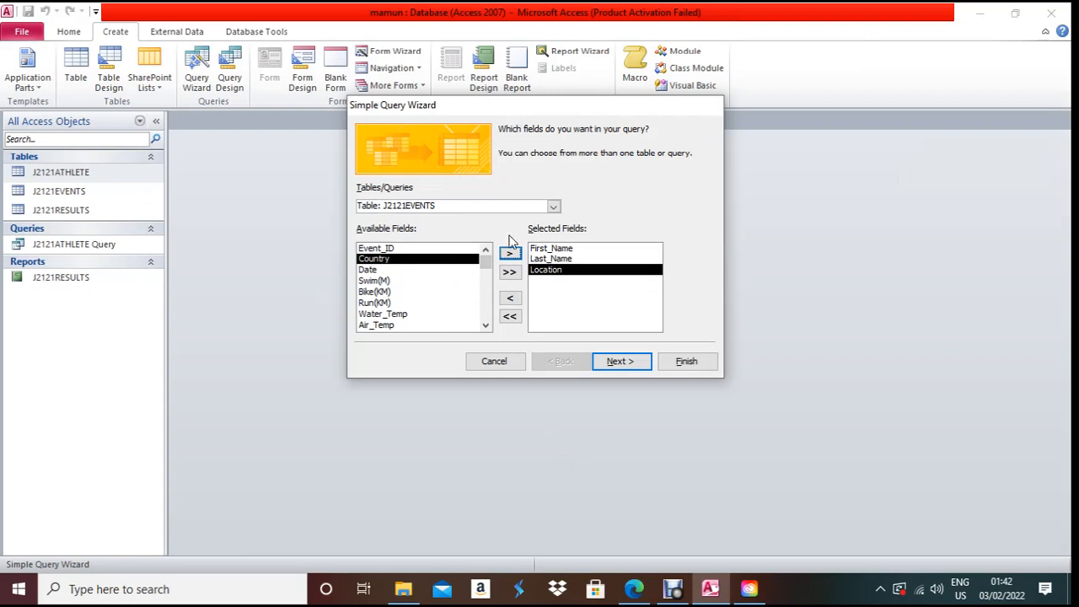
{"action": "left_click", "coordinate": [553, 207]}
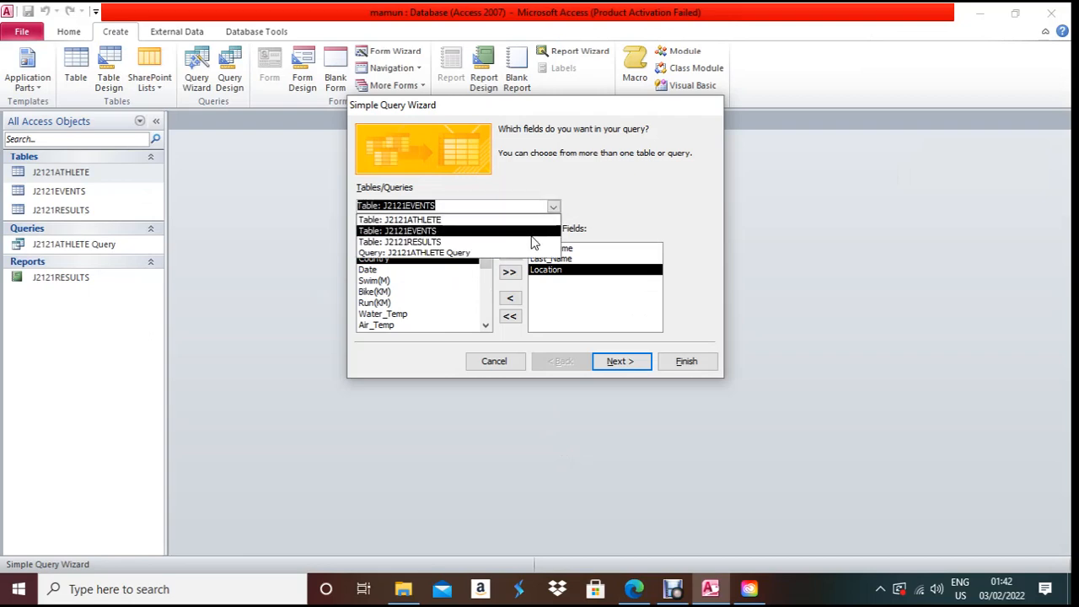
{"action": "left_click", "coordinate": [532, 229]}
{"action": "key", "text": "Down"}
{"action": "left_click", "coordinate": [386, 280]}
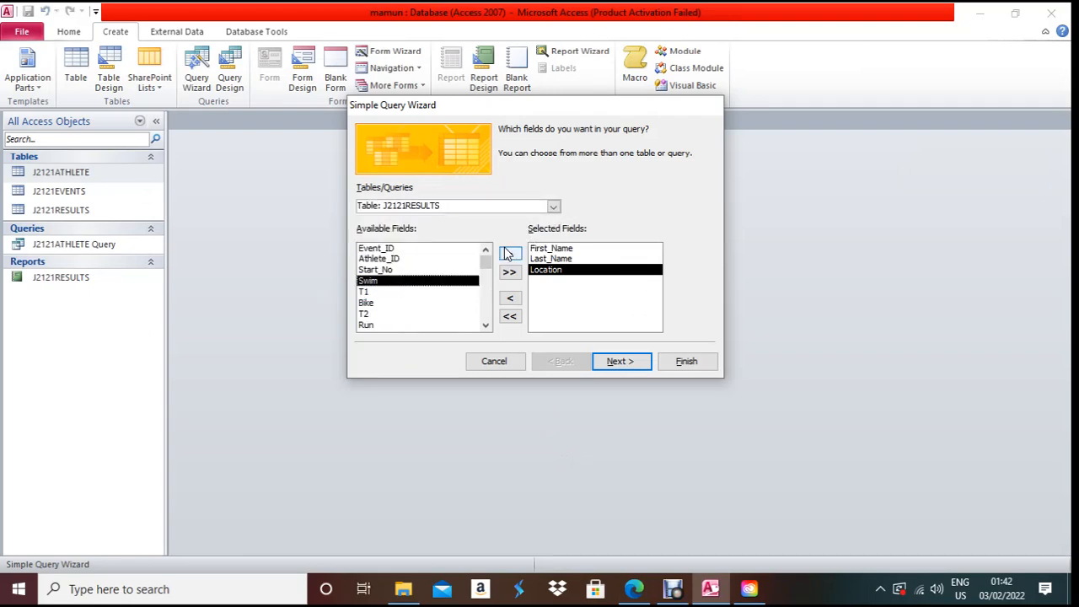
{"action": "left_click", "coordinate": [509, 253]}
- Add the T1, Bike and T2 fields from J2121RESULTS
{"action": "key", "text": "alt+Tab"}
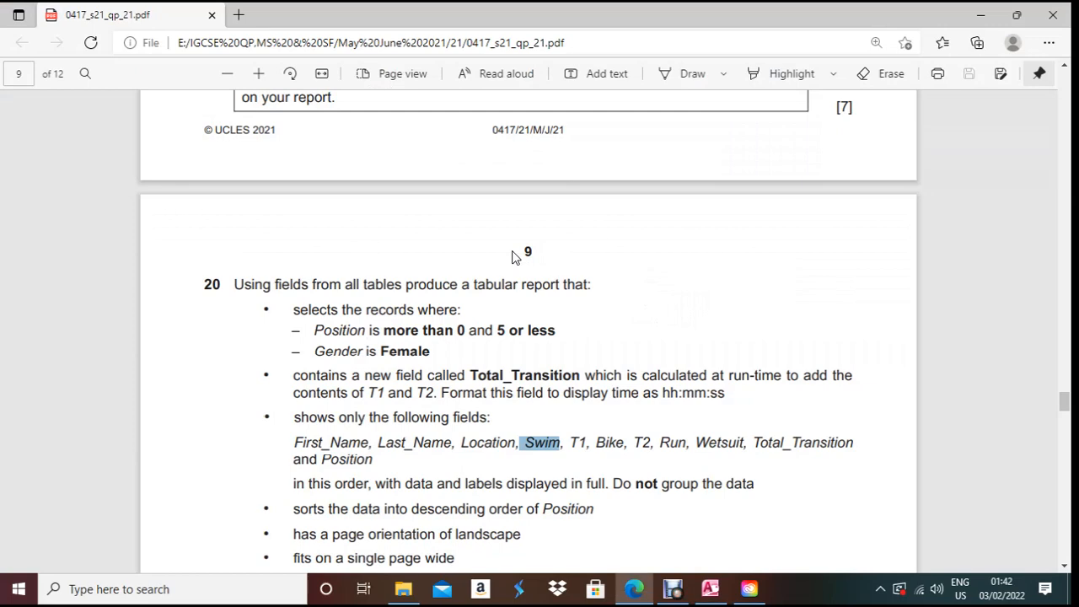
{"action": "key", "text": "alt+Tab"}
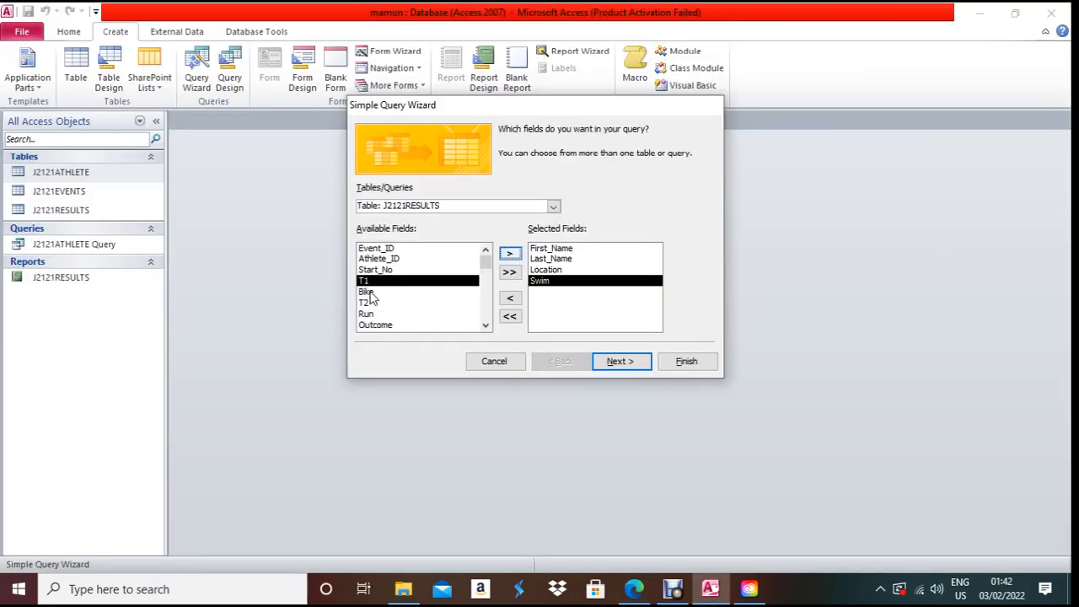
{"action": "left_click", "coordinate": [509, 254]}
{"action": "left_click", "coordinate": [509, 255]}
{"action": "left_click", "coordinate": [509, 254]}
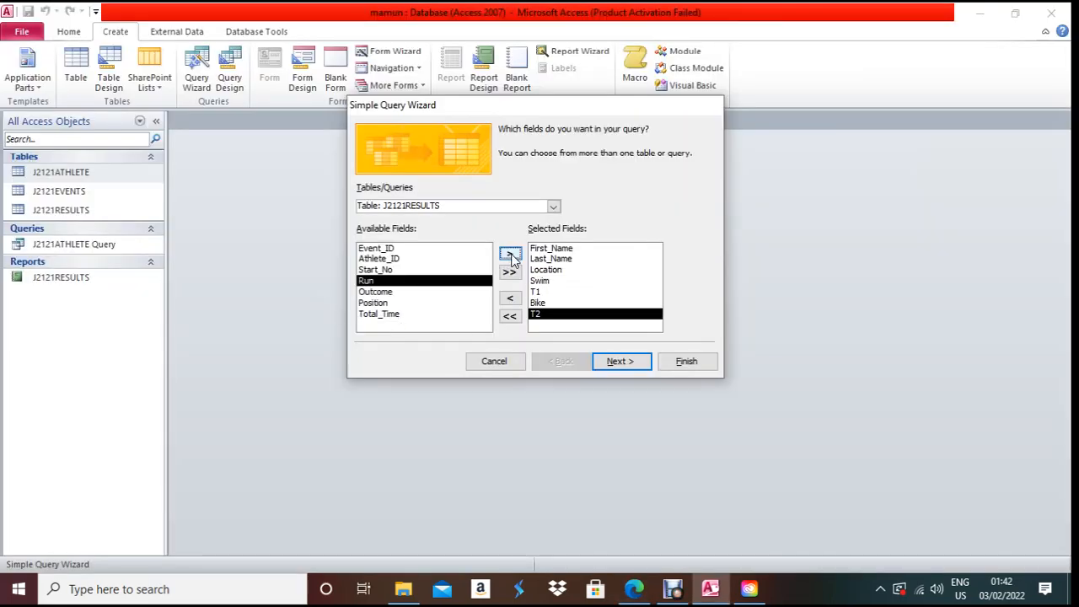
- Add the Wetsuit field from the J2121EVENTS table
{"action": "key", "text": "alt+Tab"}
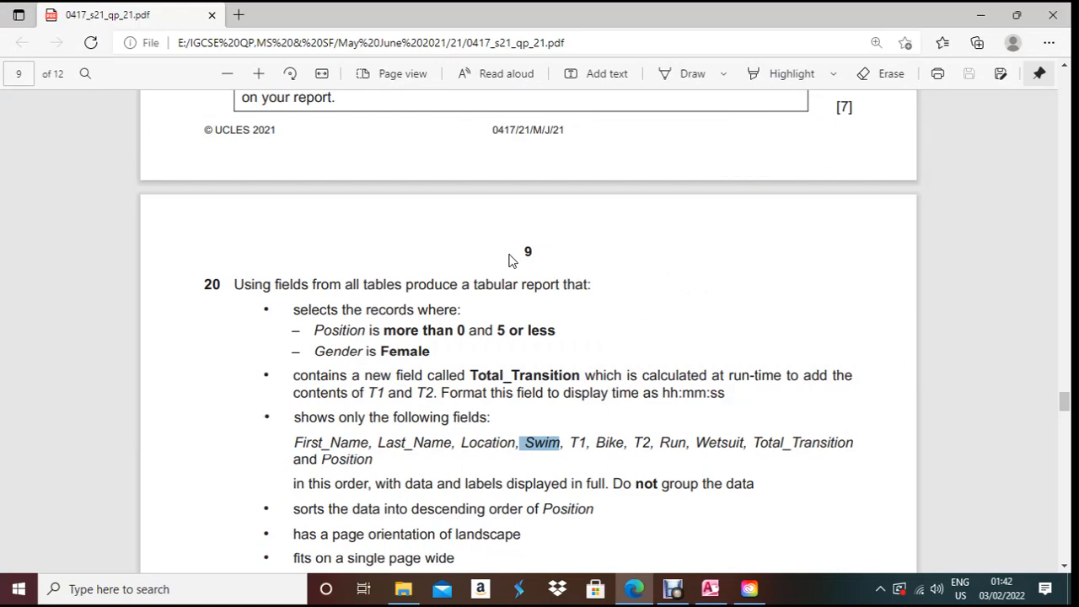
{"action": "key", "text": "alt+Tab"}
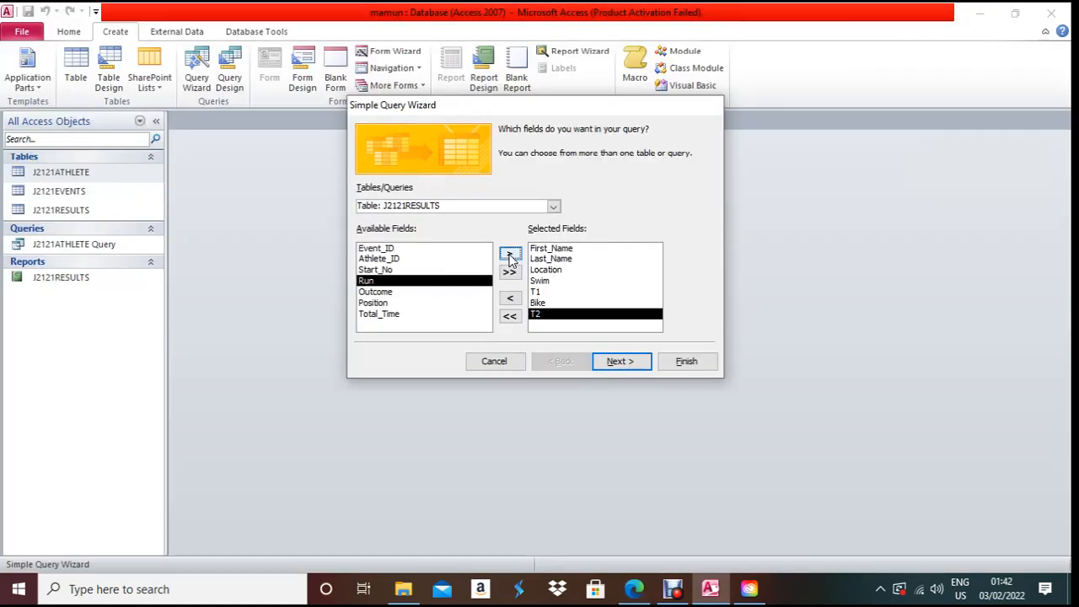
{"action": "left_click", "coordinate": [553, 207]}
{"action": "left_click", "coordinate": [537, 231]}
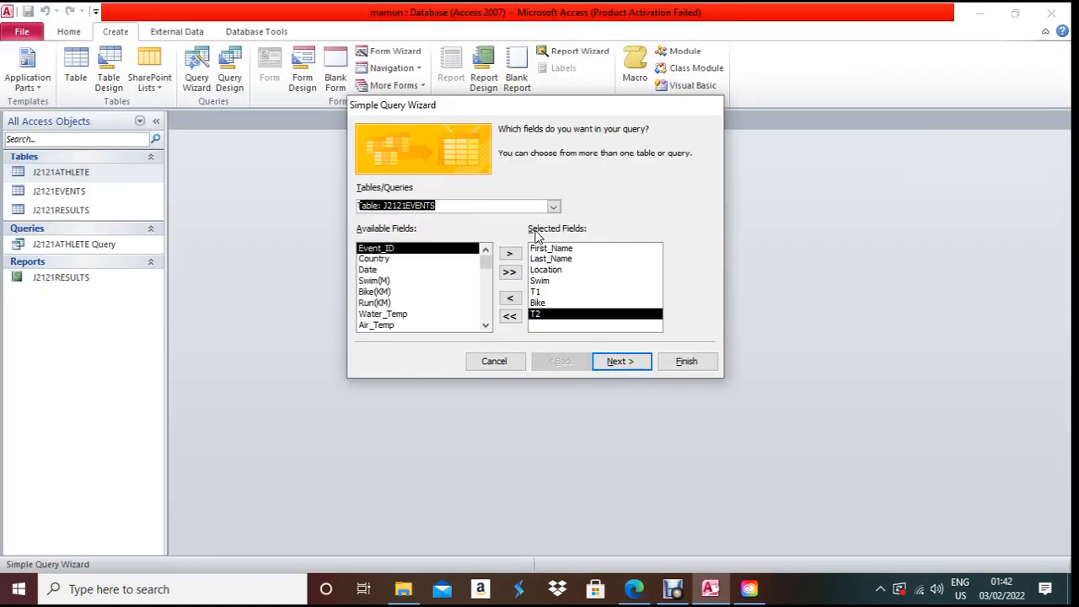
{"action": "scroll", "coordinate": [394, 296], "scroll_direction": "down", "scroll_amount": 1}
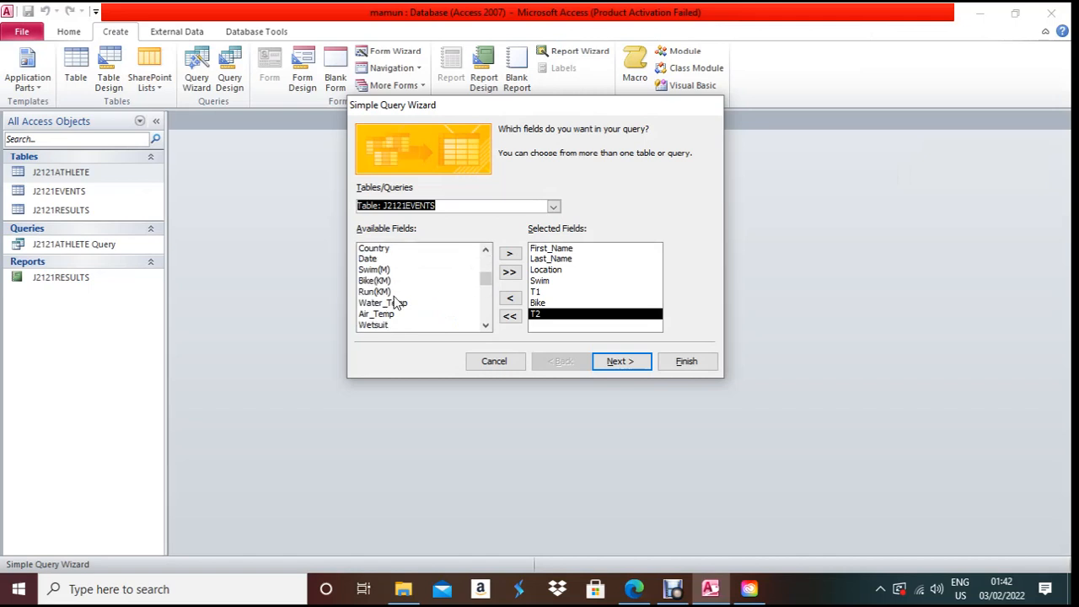
{"action": "left_click", "coordinate": [384, 326]}
{"action": "left_click", "coordinate": [511, 255]}
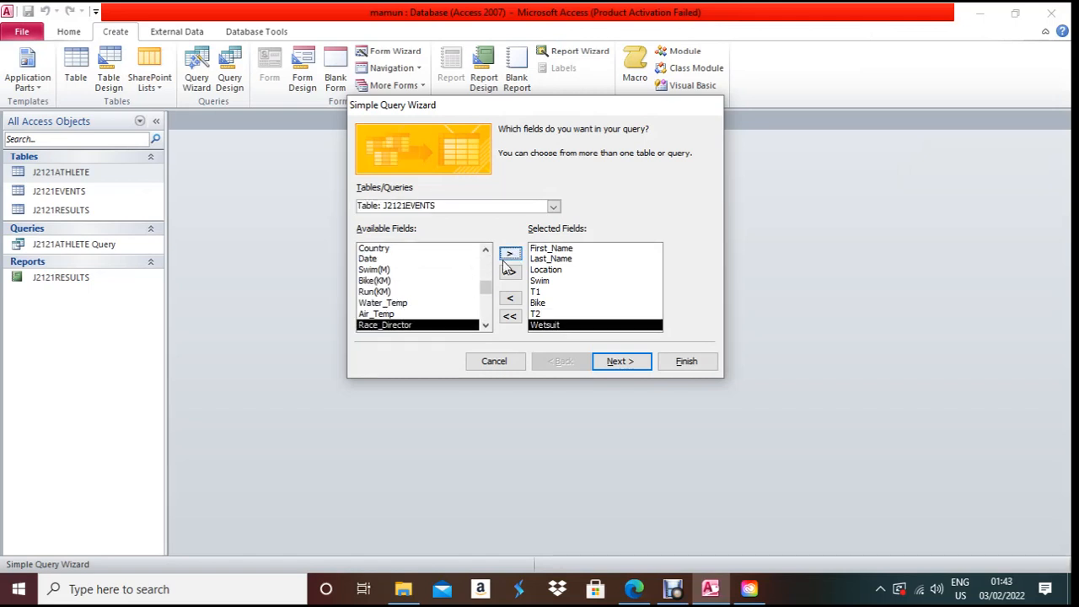
- Confirm no fields remain, then continue the wizard keeping a detail query
{"action": "key", "text": "alt+Tab"}
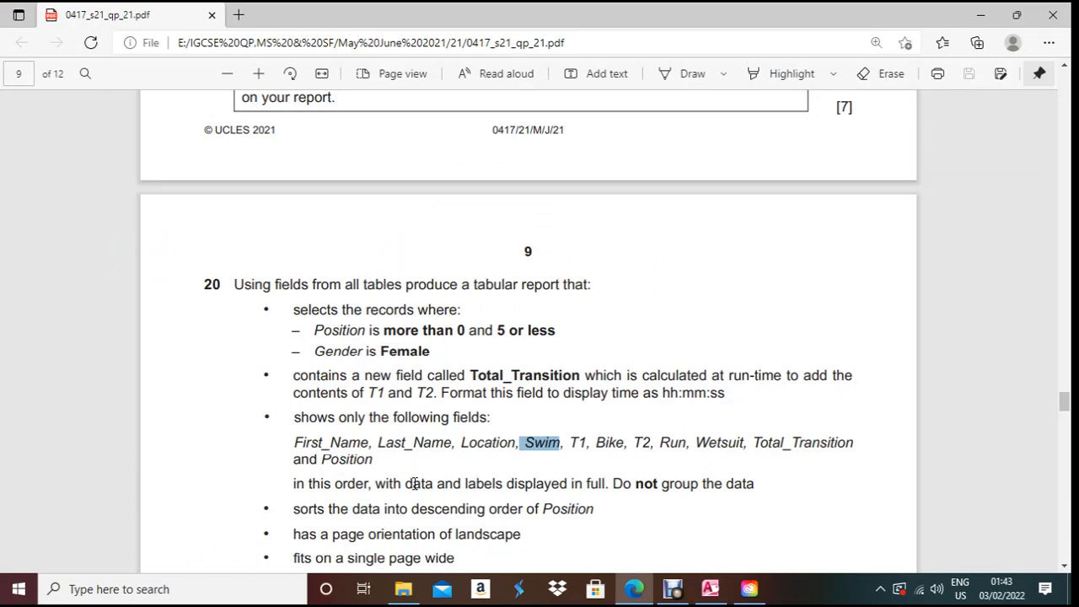
{"action": "key", "text": "alt+Tab"}
{"action": "left_click", "coordinate": [633, 363]}
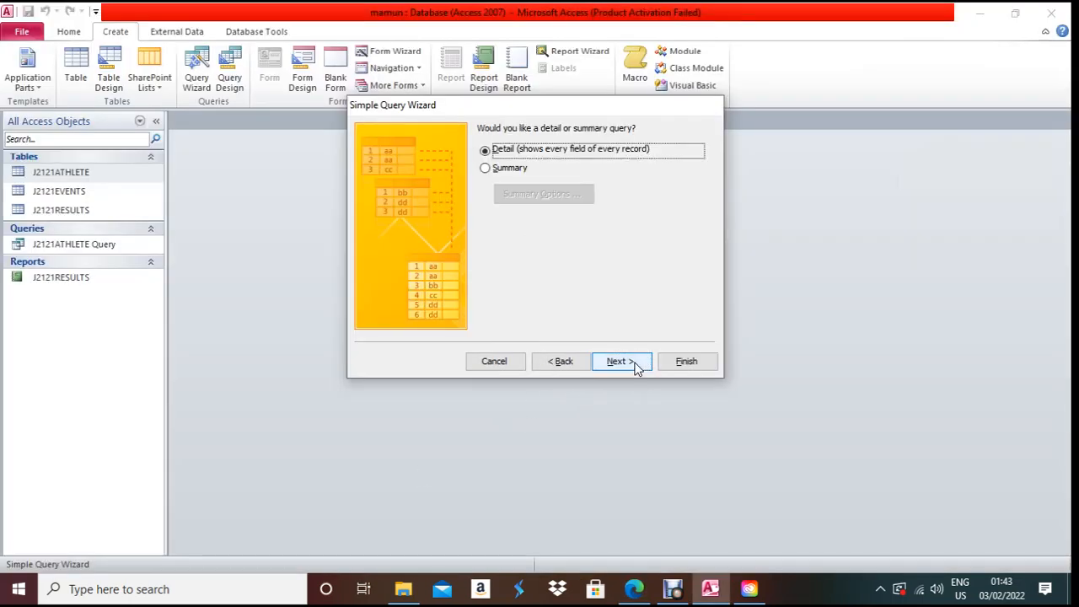
{"action": "left_click", "coordinate": [634, 363]}
- Finish the wizard and switch J2121ATHLETE Query1 to Design View
{"action": "left_click", "coordinate": [684, 363]}
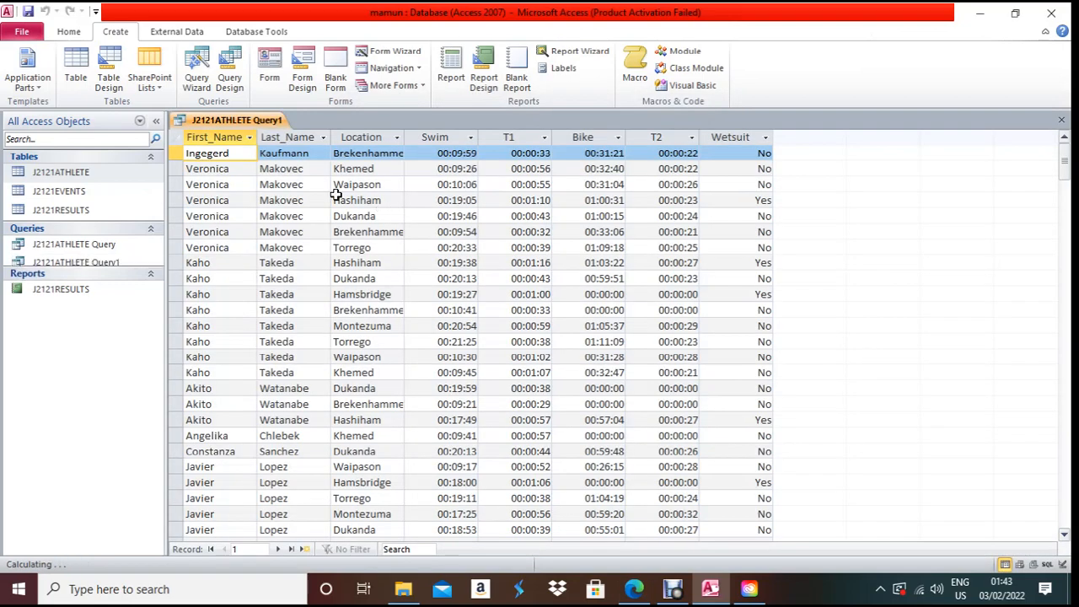
{"action": "right_click", "coordinate": [211, 123]}
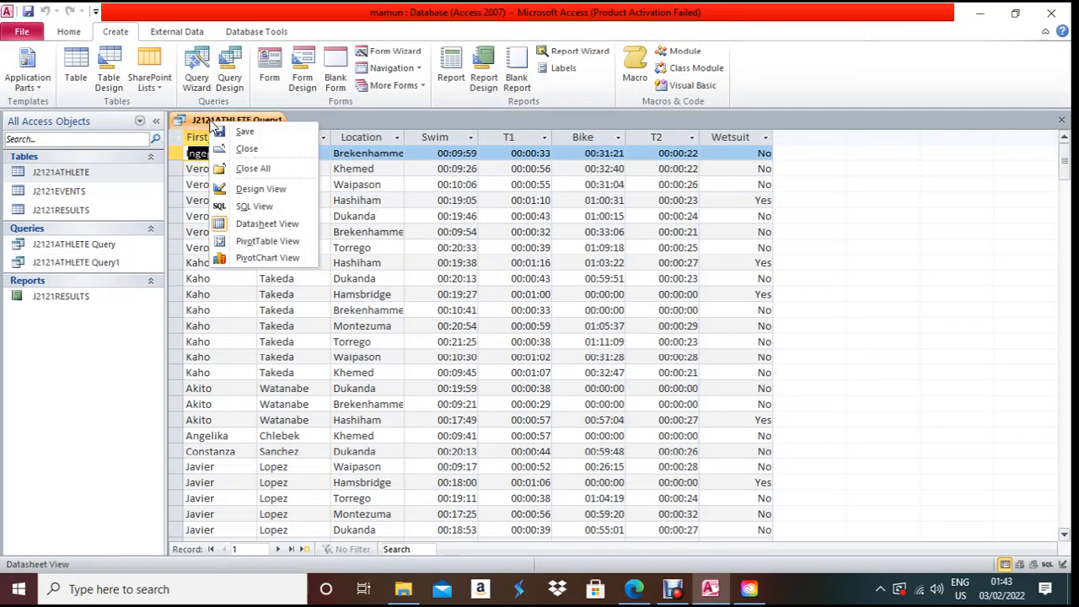
{"action": "left_click", "coordinate": [260, 191]}
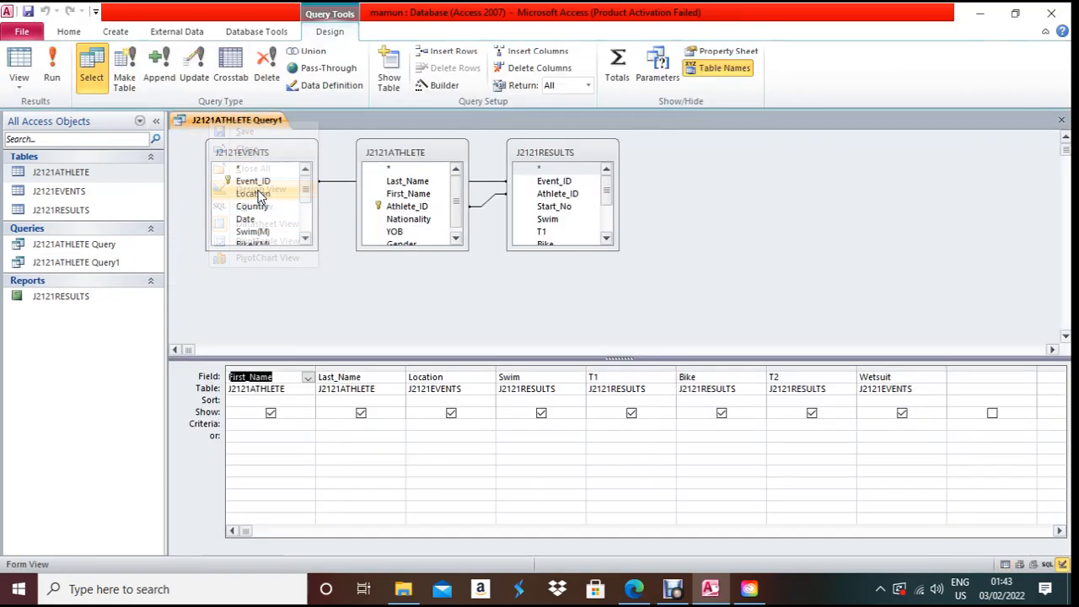
{"action": "left_click", "coordinate": [1060, 531]}
- Copy the Total_Transition name from the question and select the empty Field cell after Wetsuit
{"action": "key", "text": "alt+Tab"}
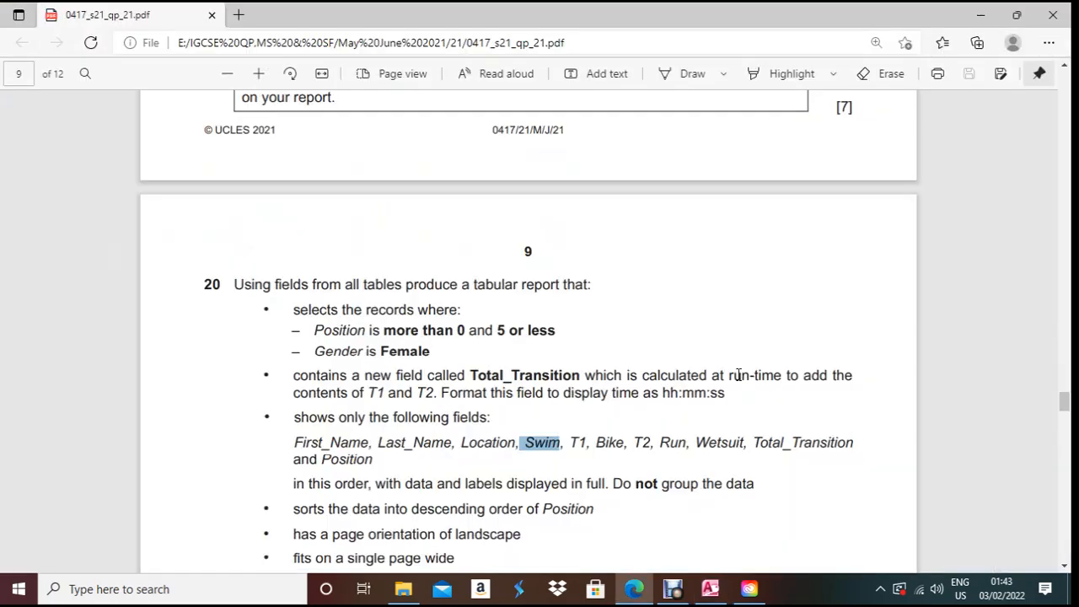
{"action": "left_click_drag", "start_coordinate": [470, 375], "coordinate": [581, 379]}
{"action": "key", "text": "ctrl+c"}
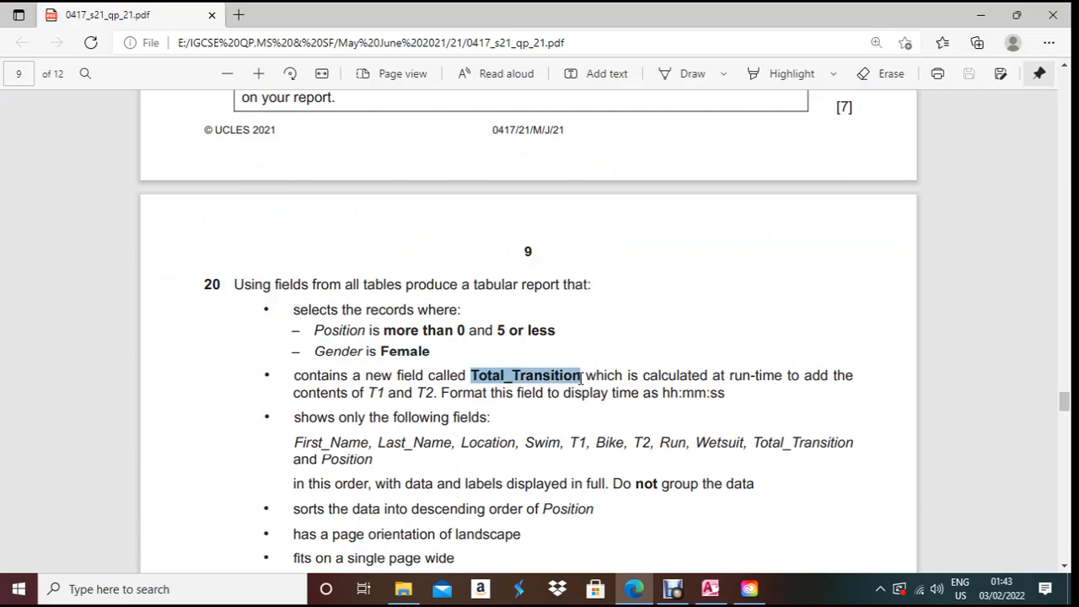
{"action": "key", "text": "alt+Tab"}
{"action": "left_click", "coordinate": [733, 378]}
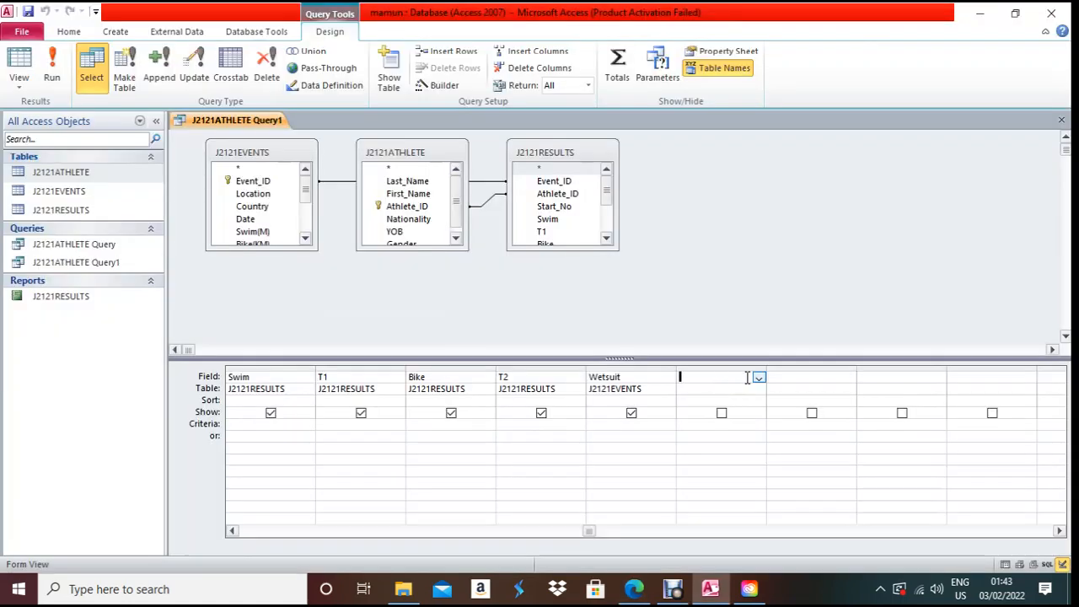
- Widen the sixth grid column and enter 'Total_Transition: [T1]' in its Field cell
{"action": "left_click_drag", "start_coordinate": [770, 368], "coordinate": [836, 371]}
{"action": "key", "text": "ctrl+v"}
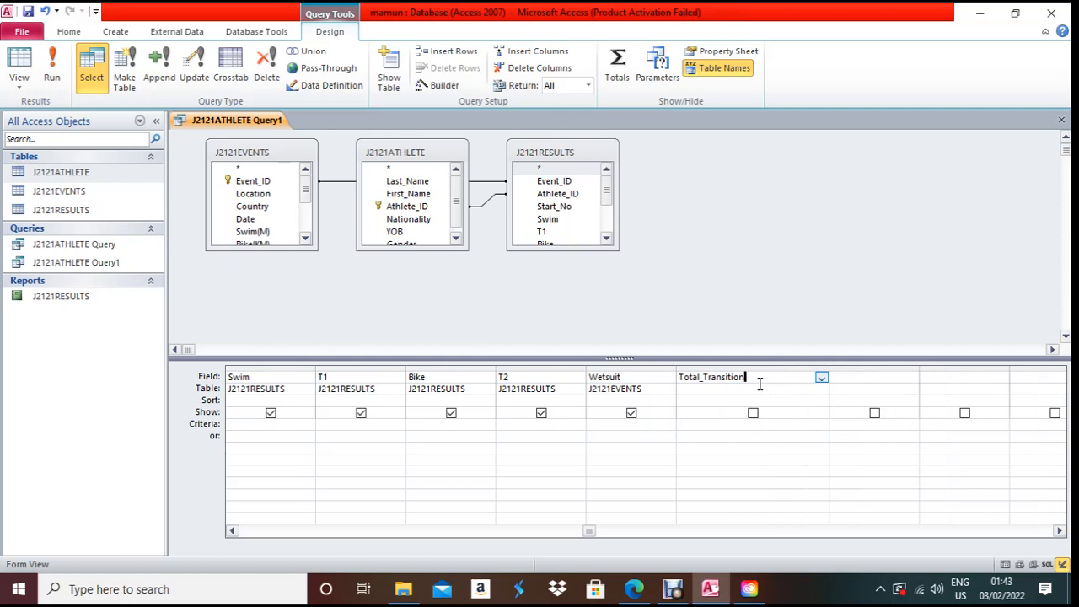
{"action": "type", "text": ":"}
{"action": "type", "text": "[T1]"}
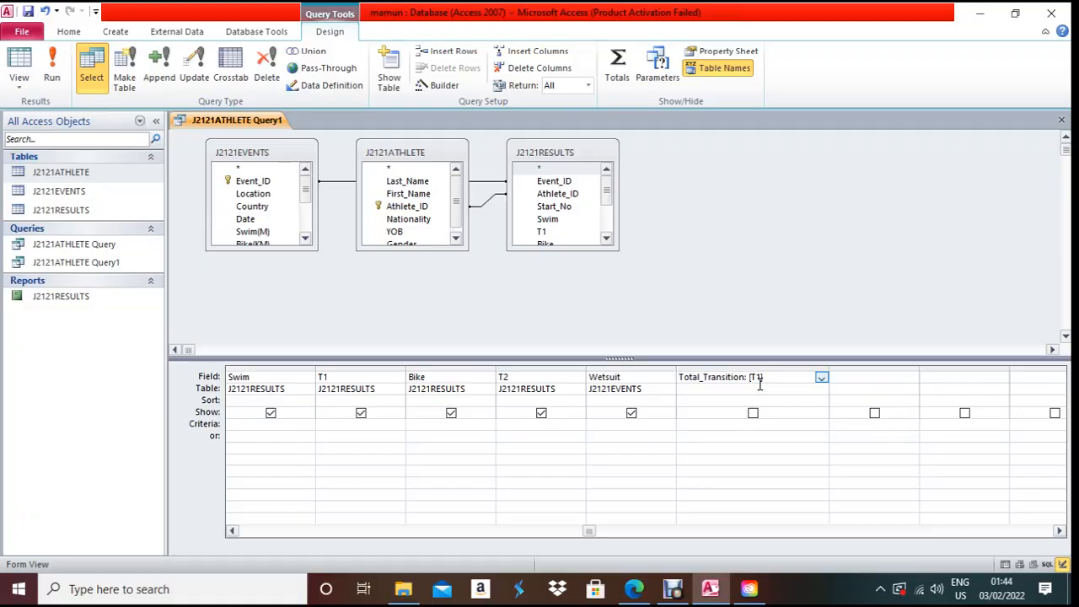